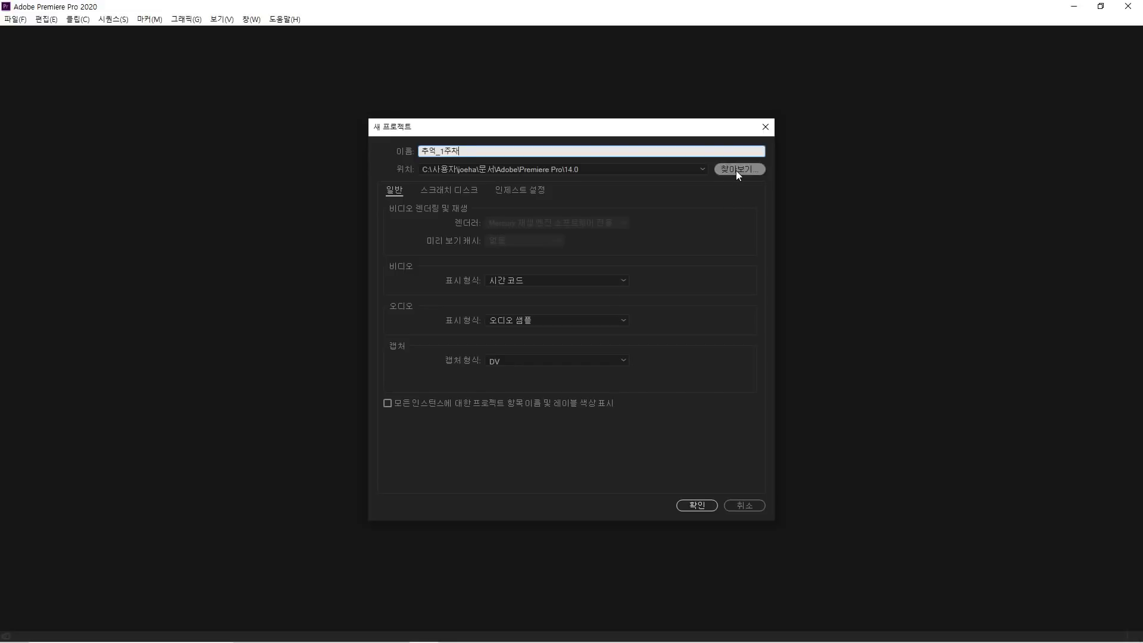
Set the project location to the desktop (바탕 화면) and create the project 추억_1주차.
click(735, 170)
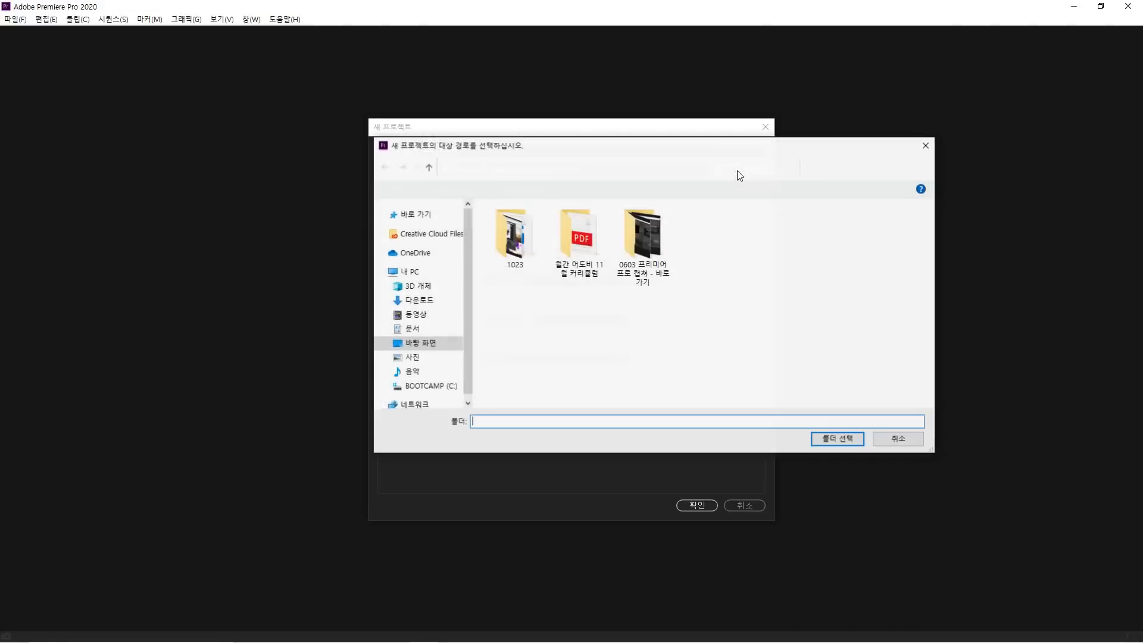
click(840, 439)
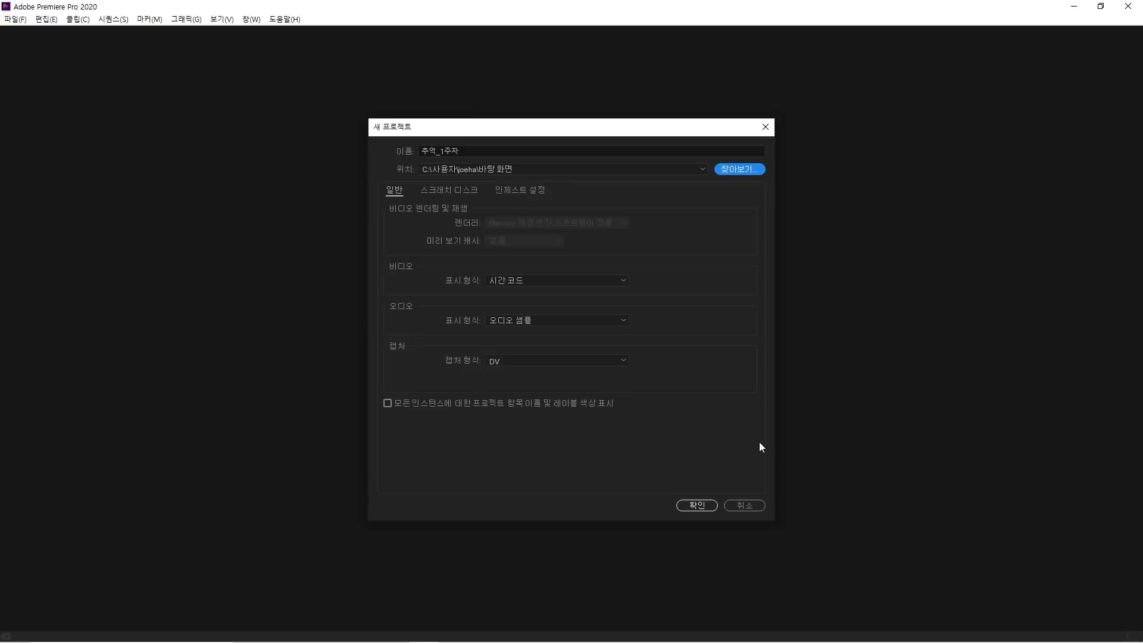
click(702, 507)
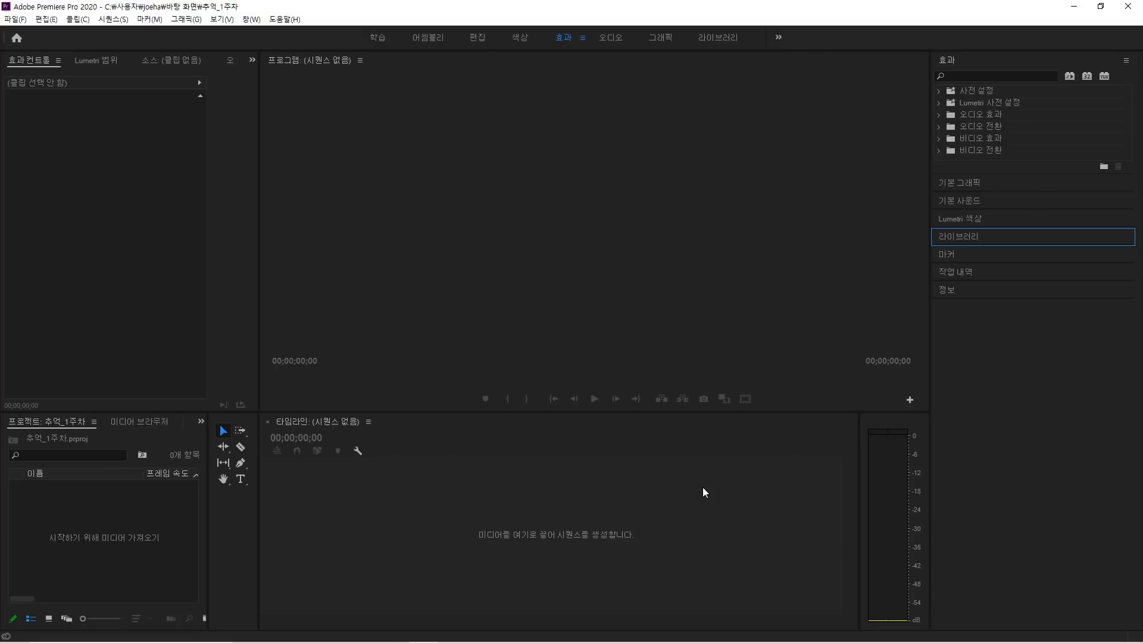
Create a sequence named 추억_1 from the DSLR 1080p24 preset.
key(ctrl+n)
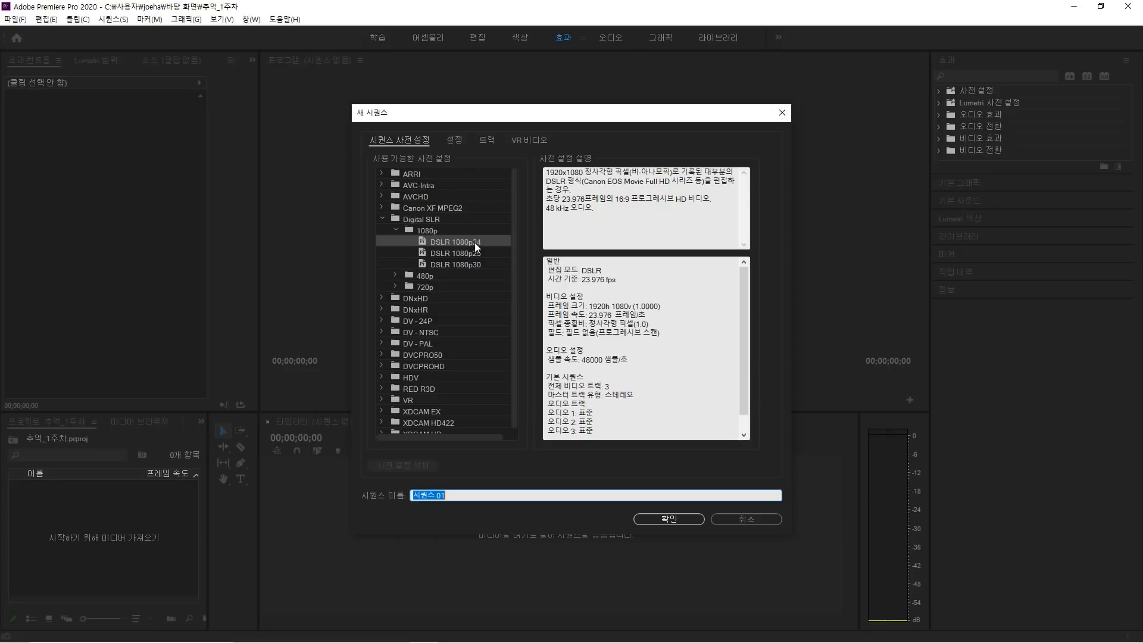
text(추억_1)
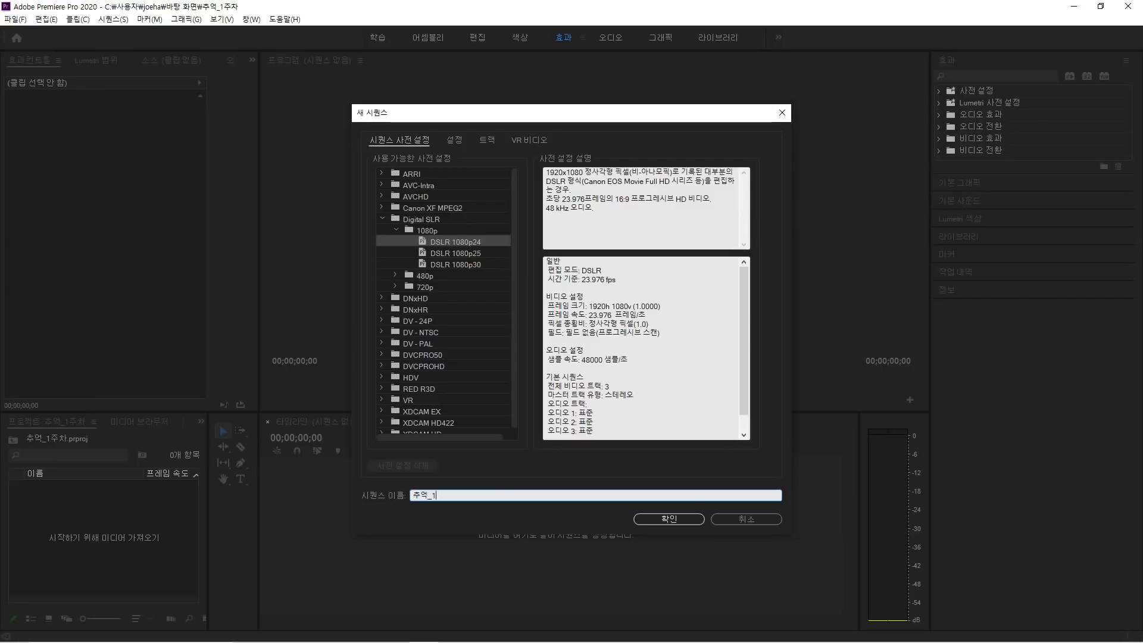
key(Return)
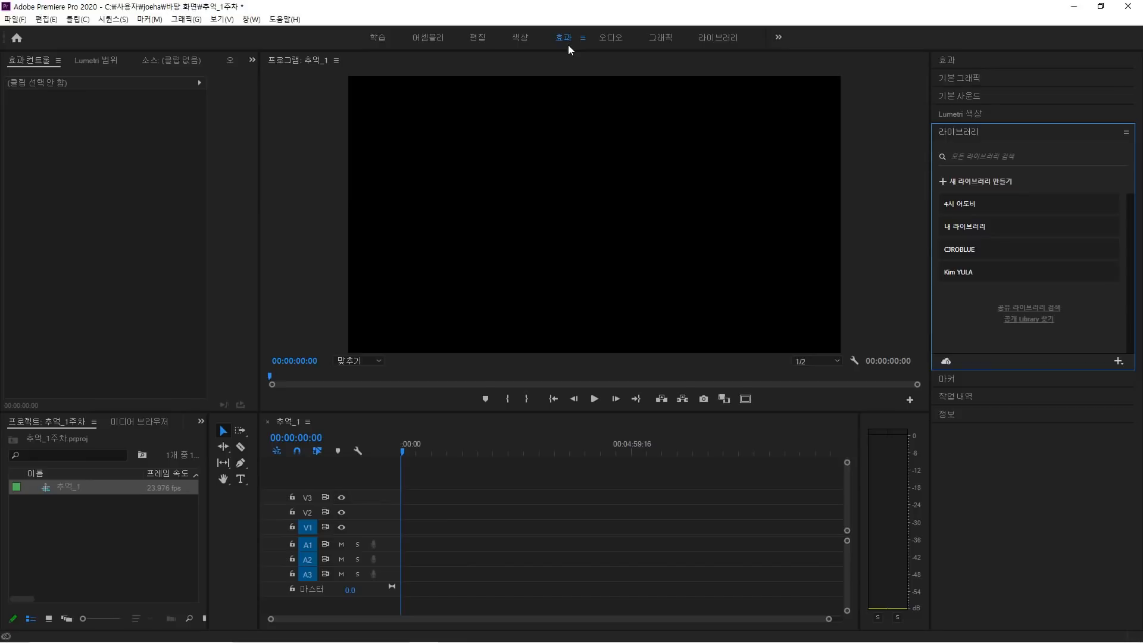
Switch to File Explorer and import all files from the 1강 folder into the project.
key(alt+Tab)
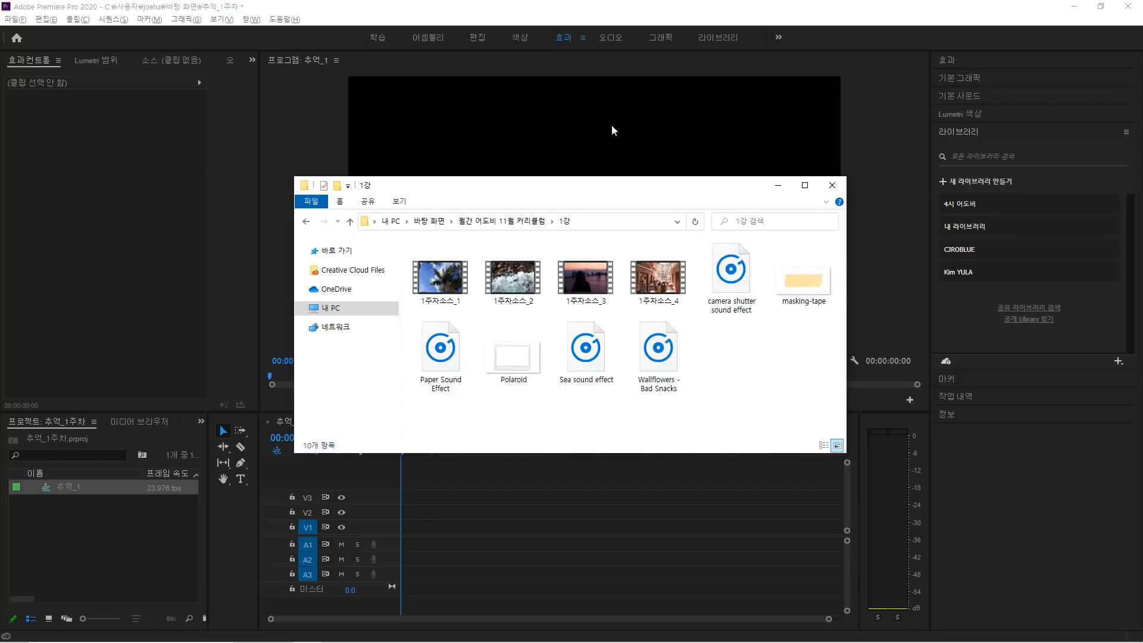
drag(821, 393, 180, 520)
drag(111, 523, 113, 522)
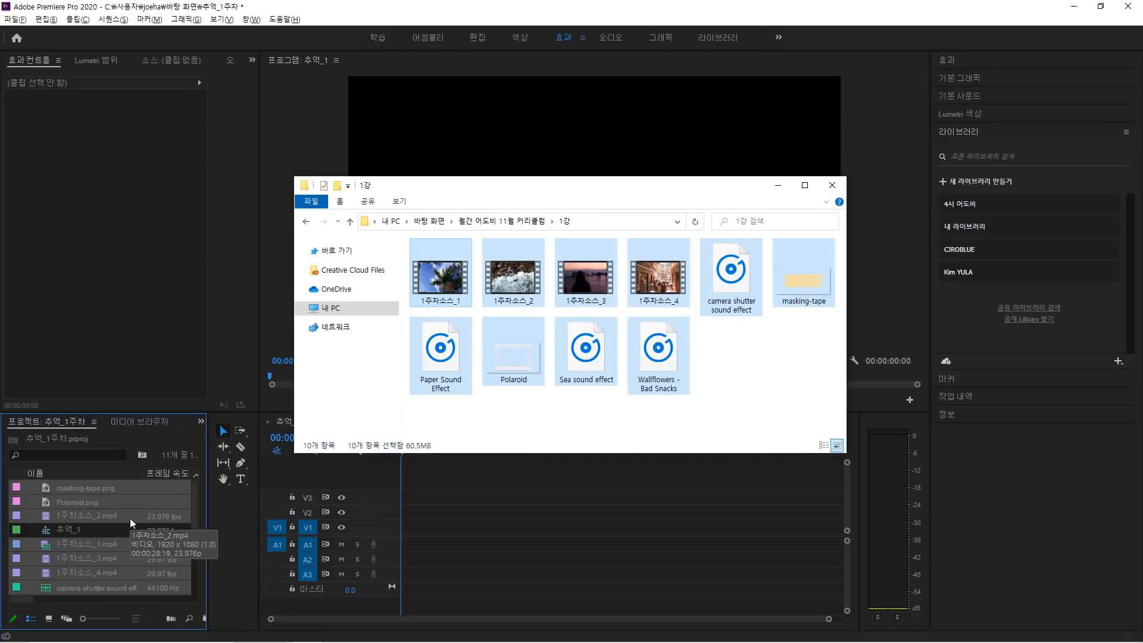
key(alt+Tab)
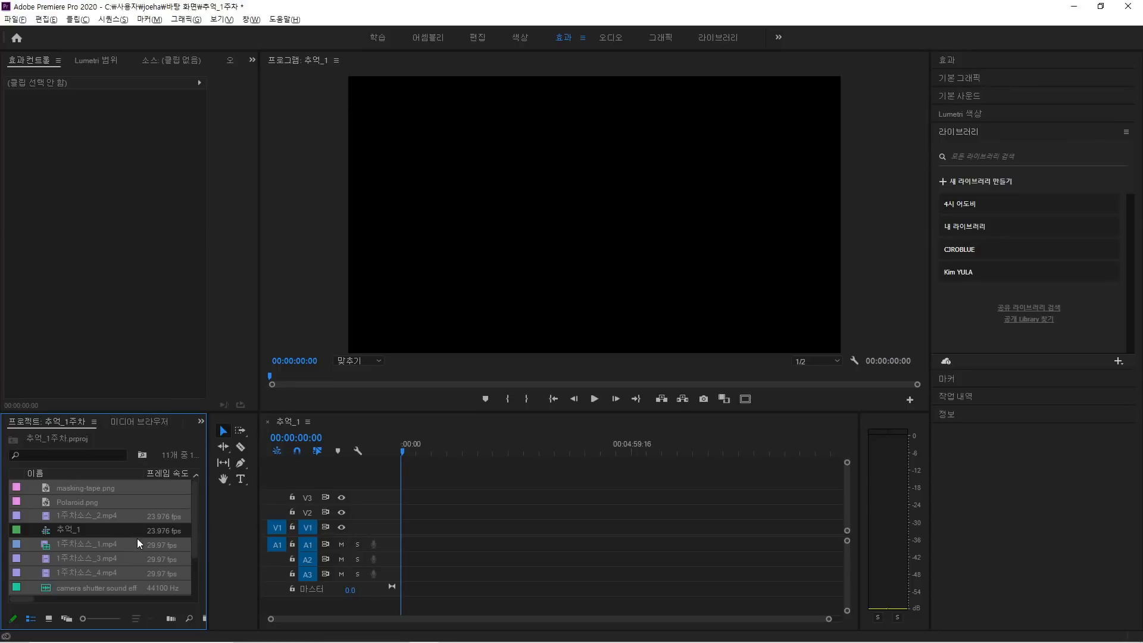
Place the four clips 1주차소스_1 to 1주차소스_4 in numerical order on track V1 from the sequence start.
click(137, 540)
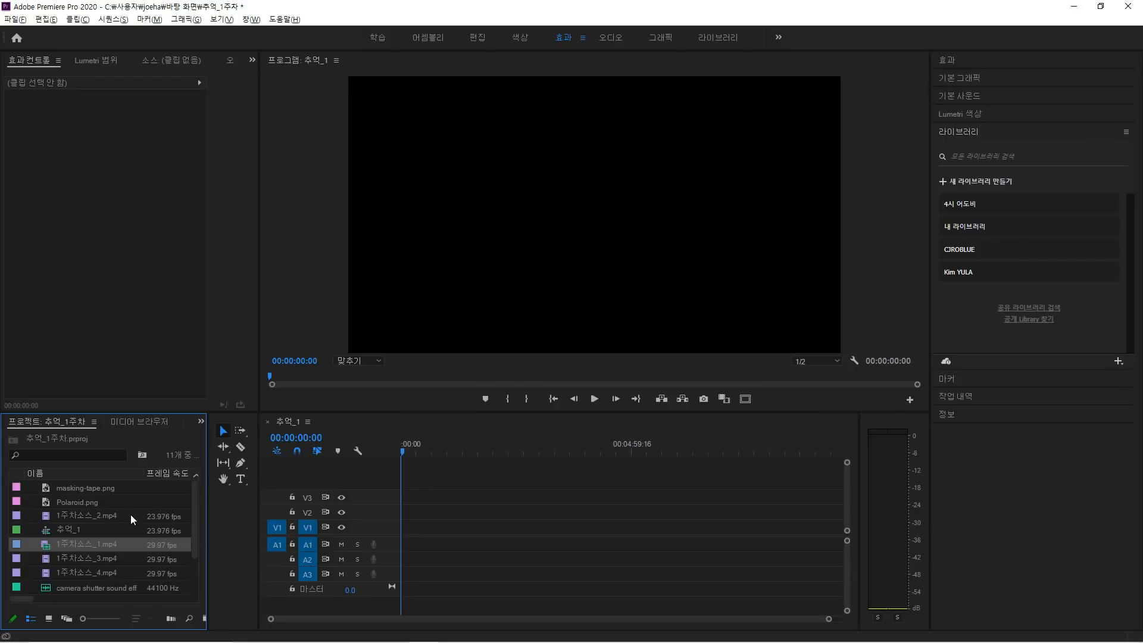
ctrl+click(130, 514)
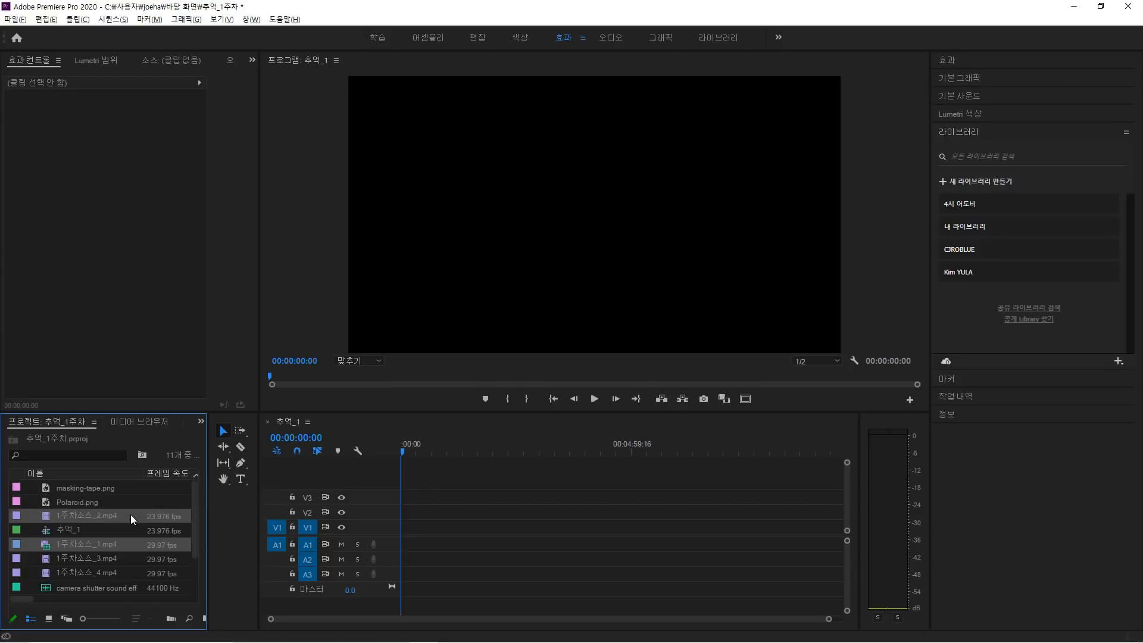
ctrl+click(113, 560)
ctrl+click(113, 569)
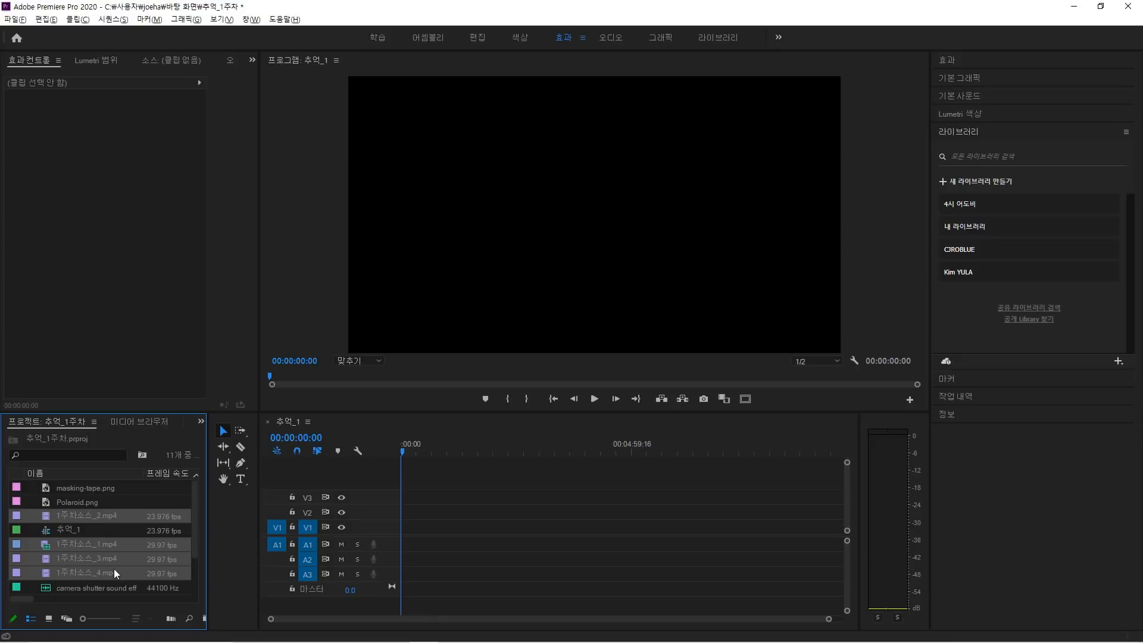
drag(110, 517, 419, 526)
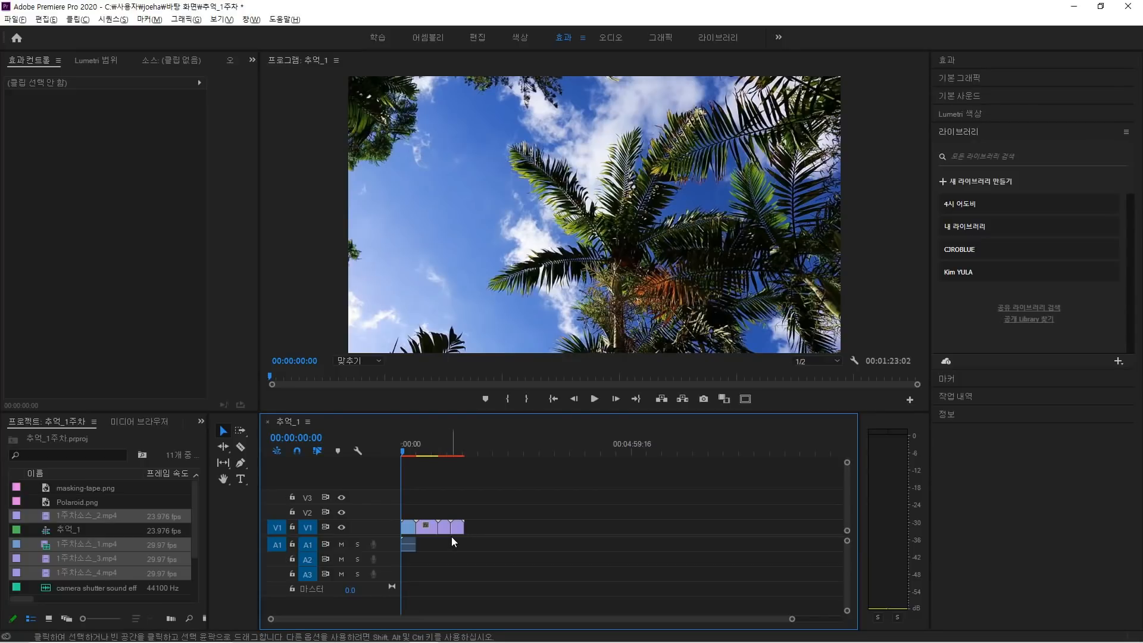
Preview the opening of the sequence and set the timeline playhead to 00:00:03:00.
key(=)
key(=)
key(=)
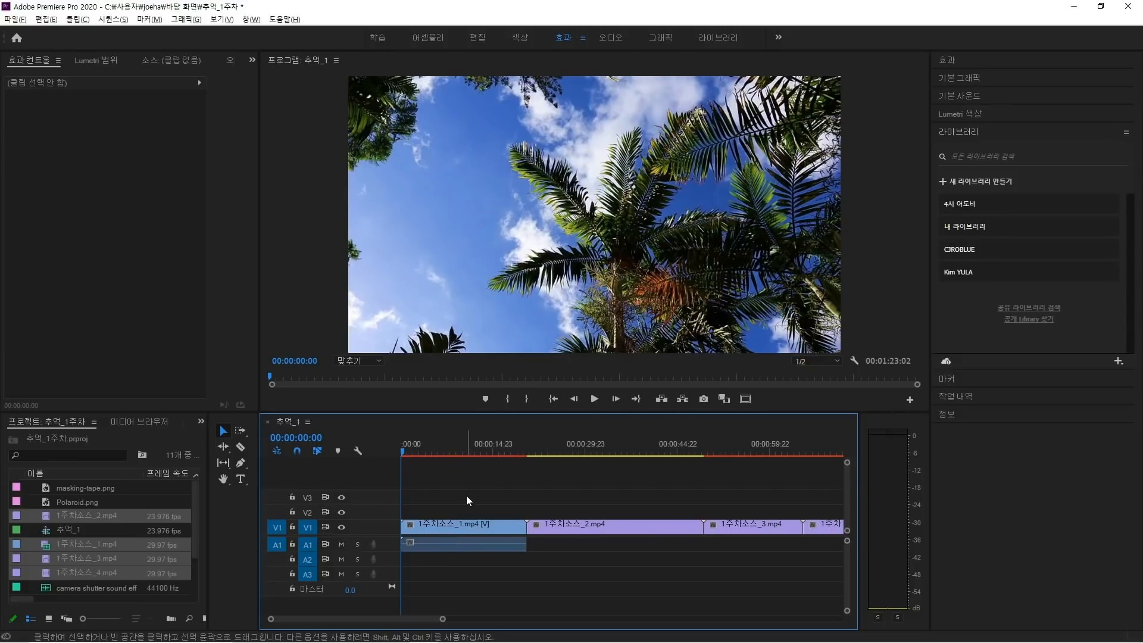
key(space)
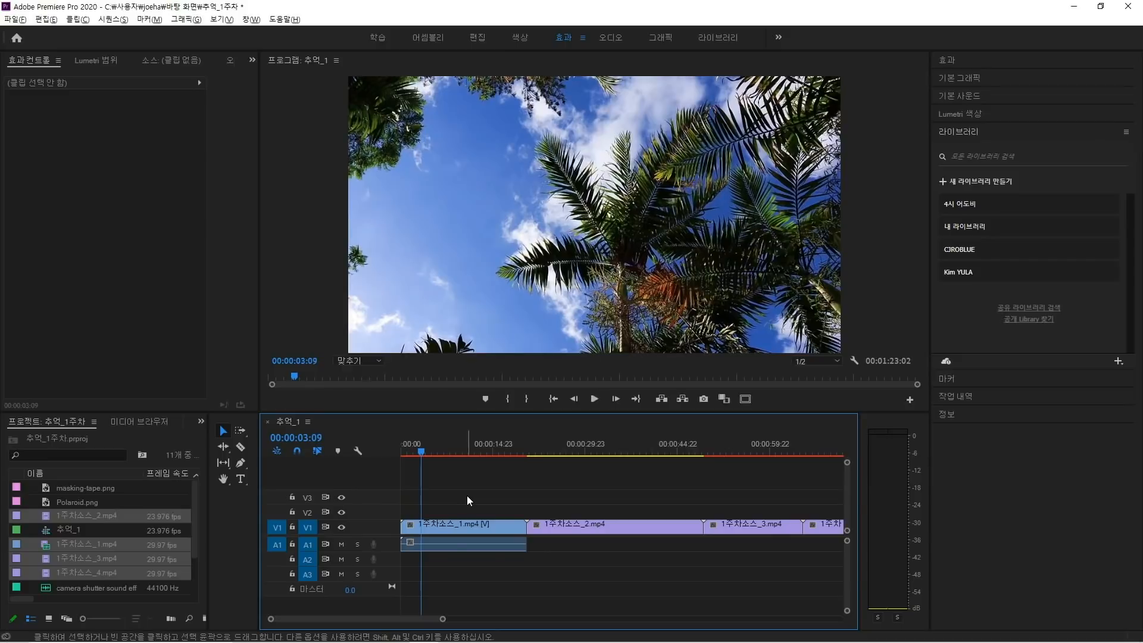
key(space)
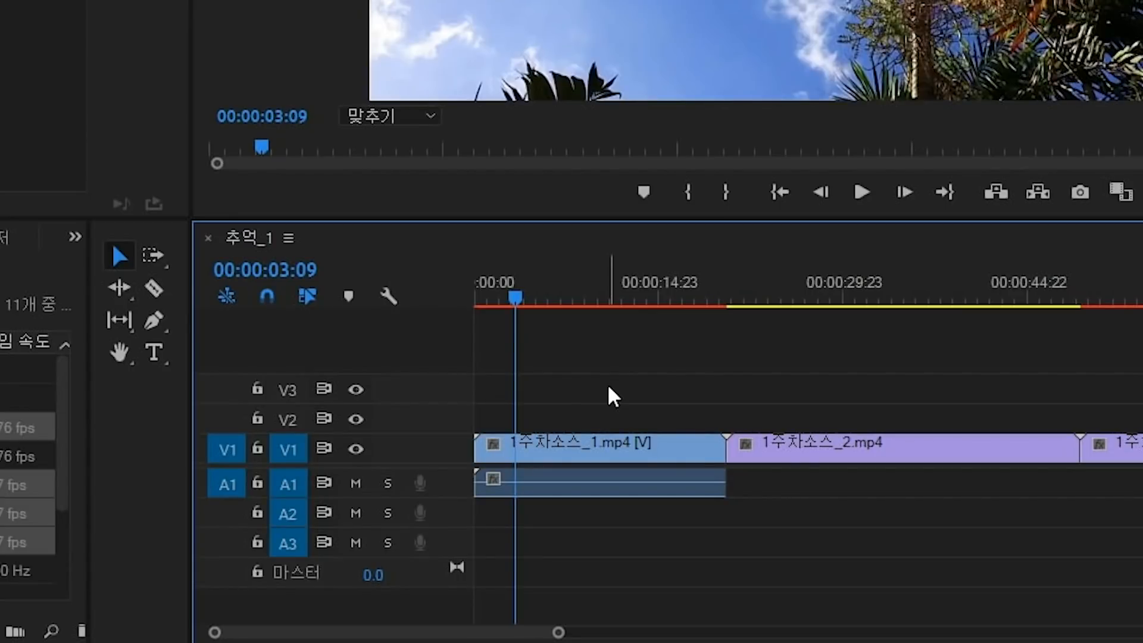
click(321, 262)
click(332, 266)
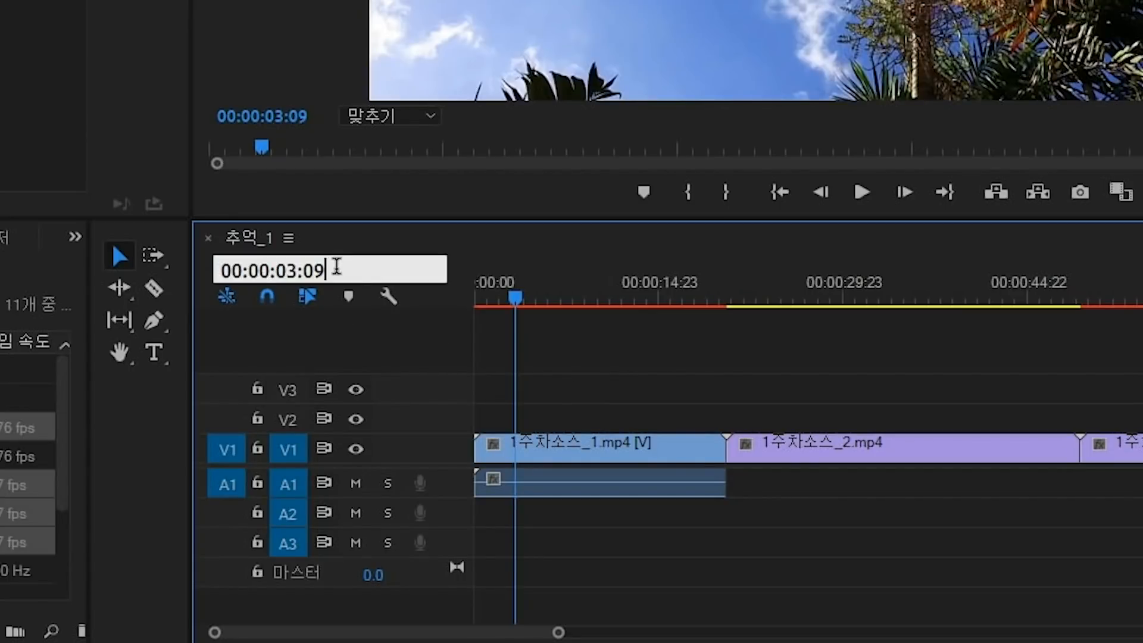
key(BackSpace)
text(0)
key(Return)
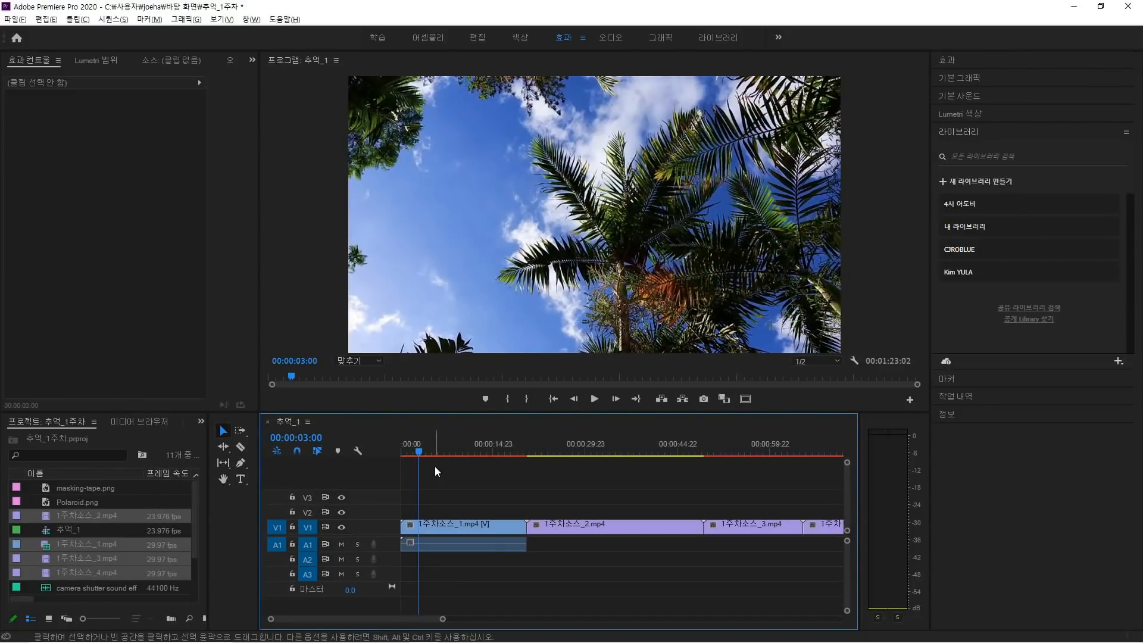
Insert a frame hold segment into the 1주차소스_1.mp4 clip at the playhead.
click(441, 523)
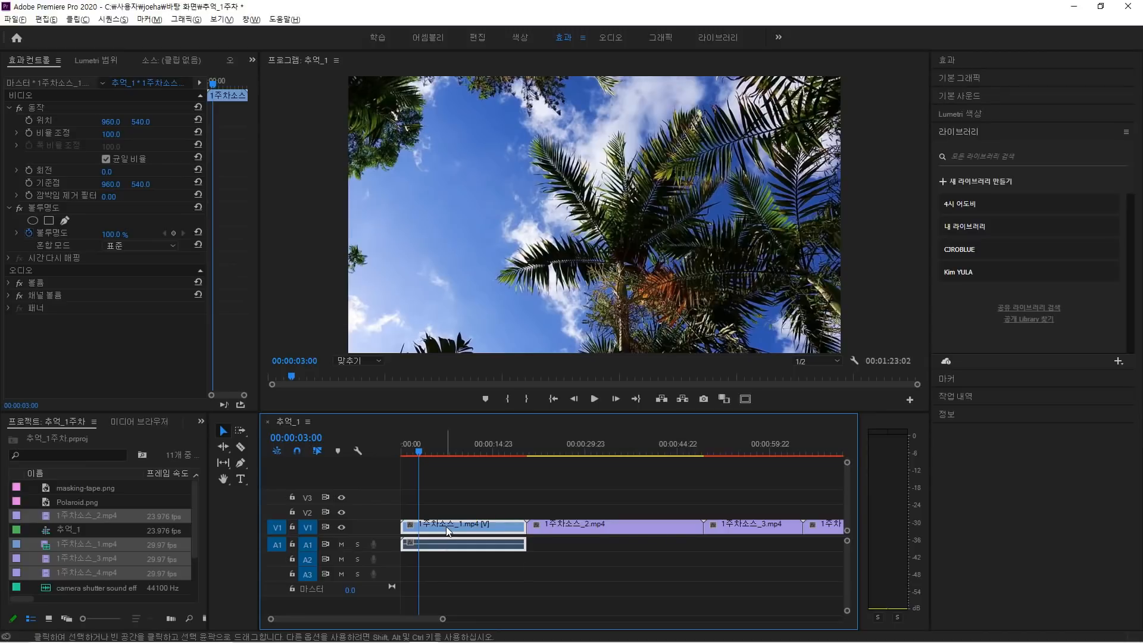
right_click(445, 526)
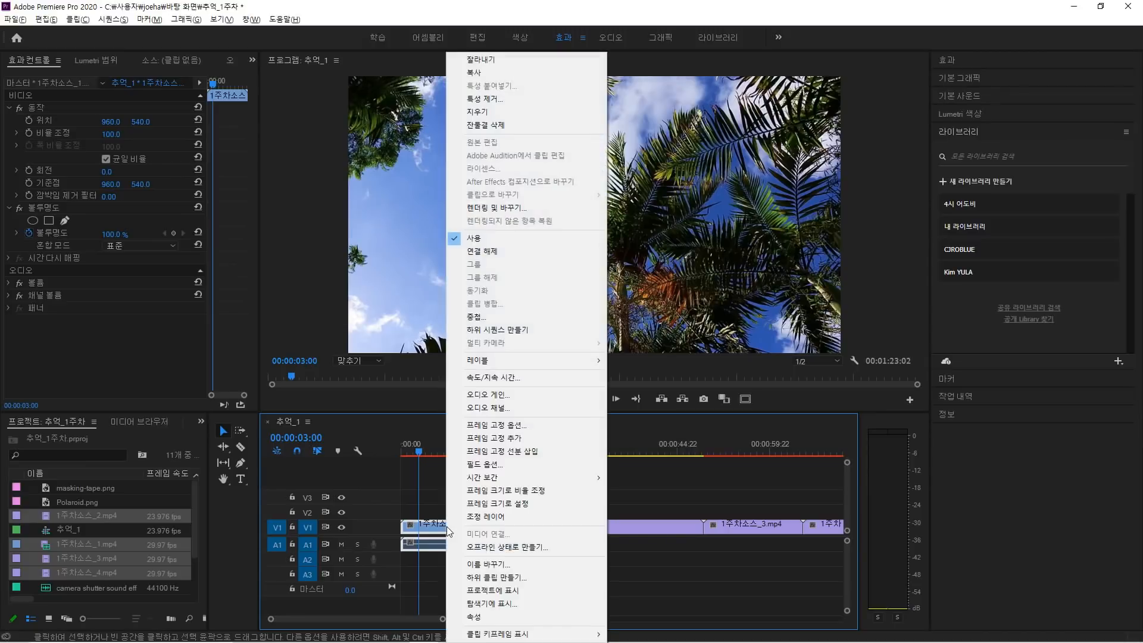
click(520, 454)
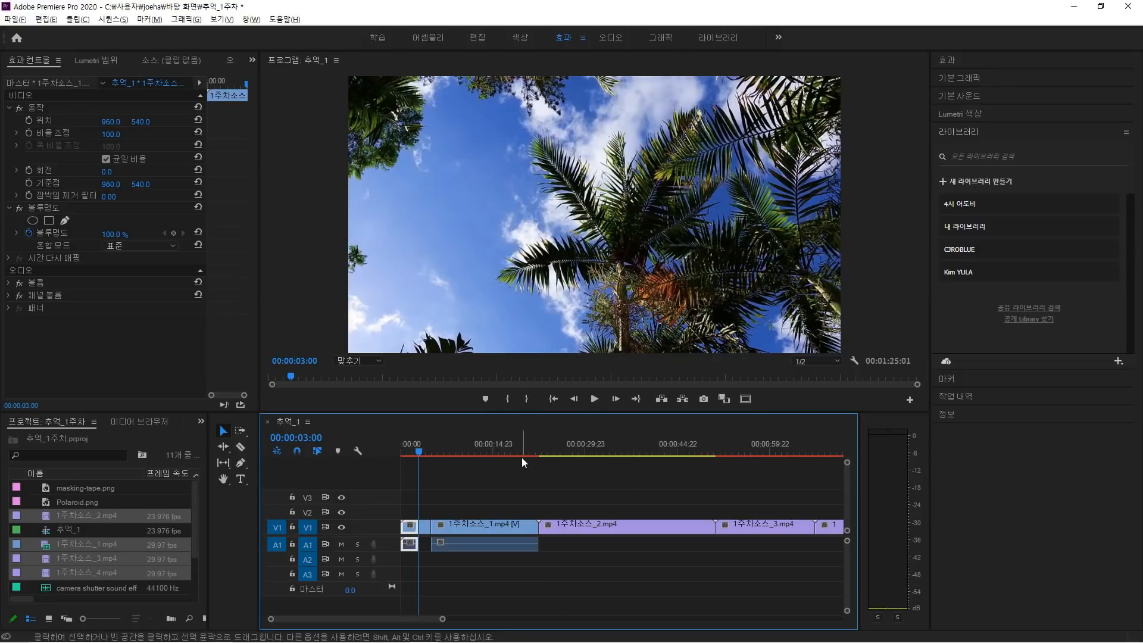
Play through the frame hold segment and delete the remaining part of 1주차소스_1.mp4 that follows it.
click(479, 504)
key(space)
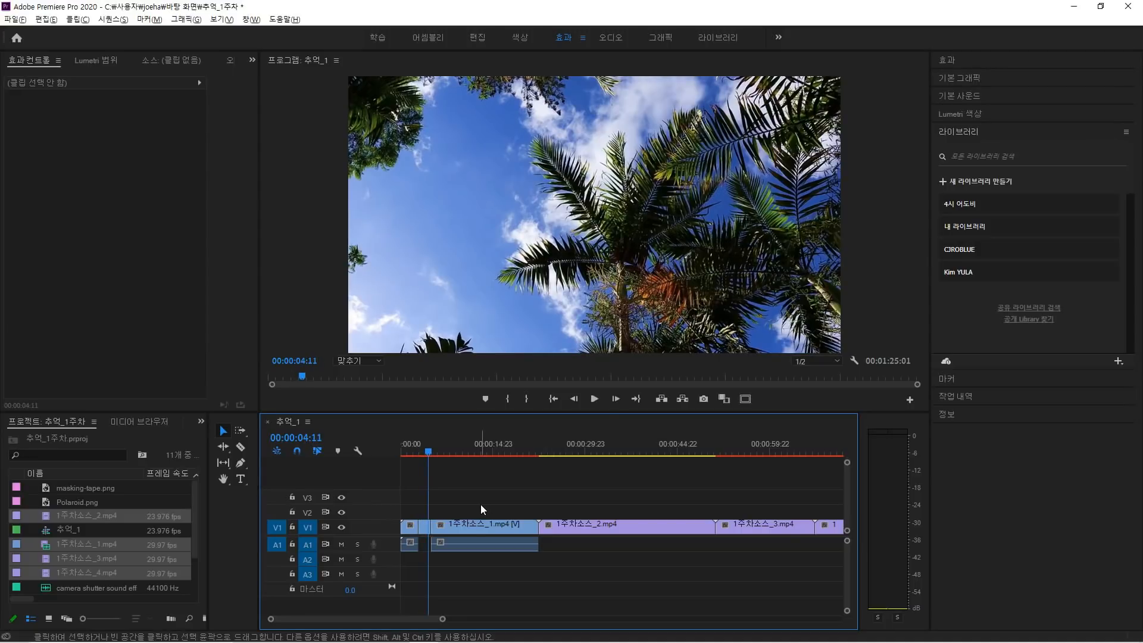
key(space)
click(484, 528)
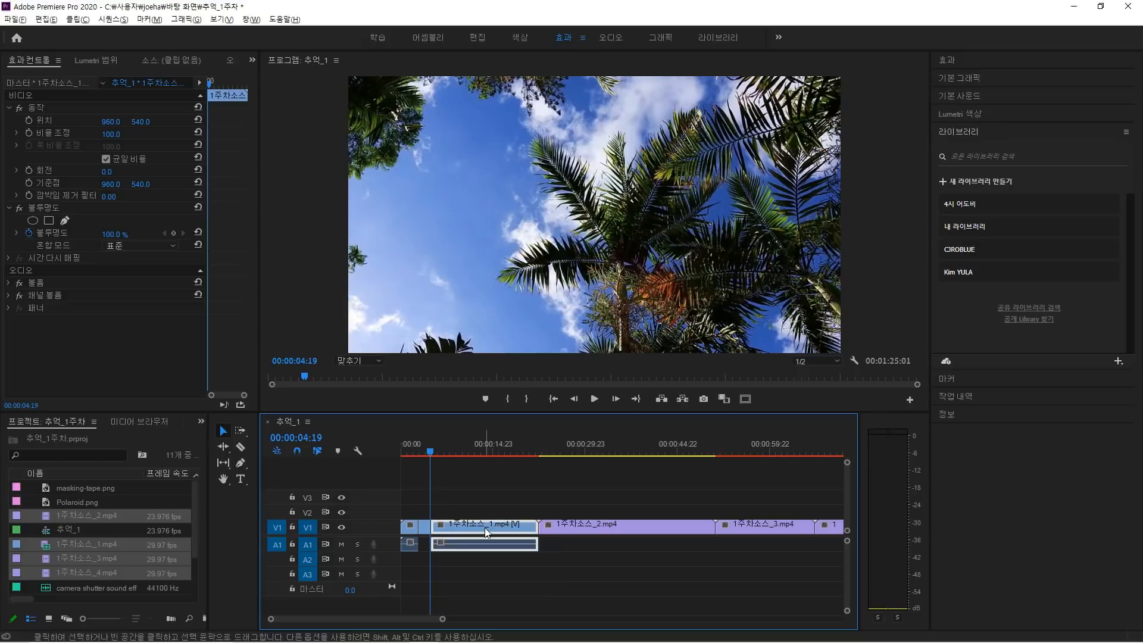
key(Delete)
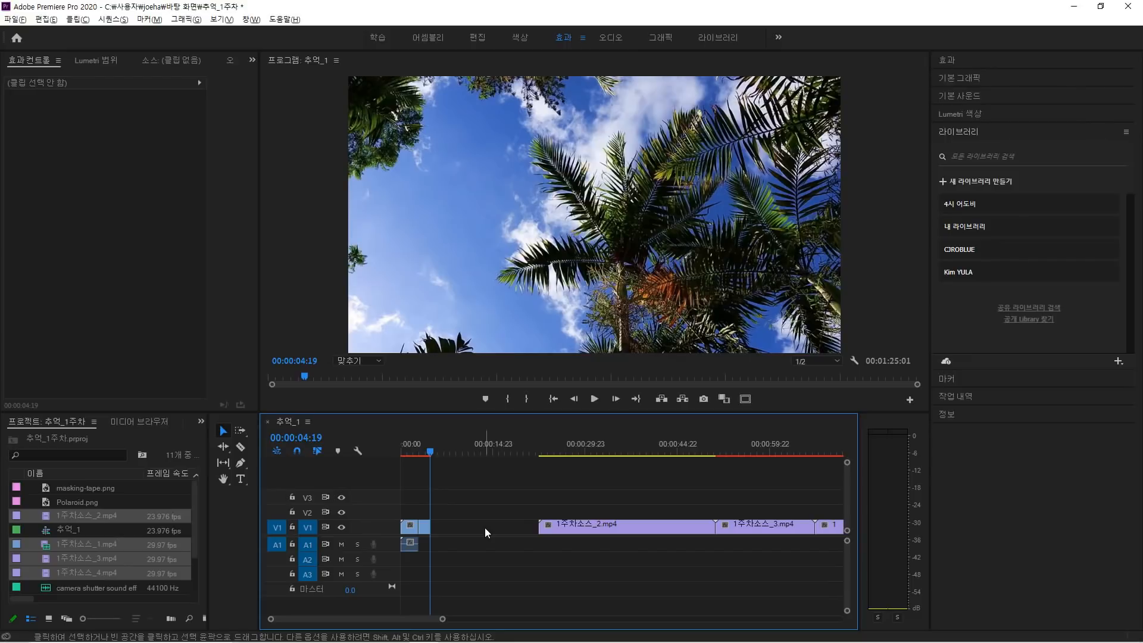
Duplicate the frame hold segment onto V2 directly above the original and place Polaroid.png on V3 over it.
click(424, 529)
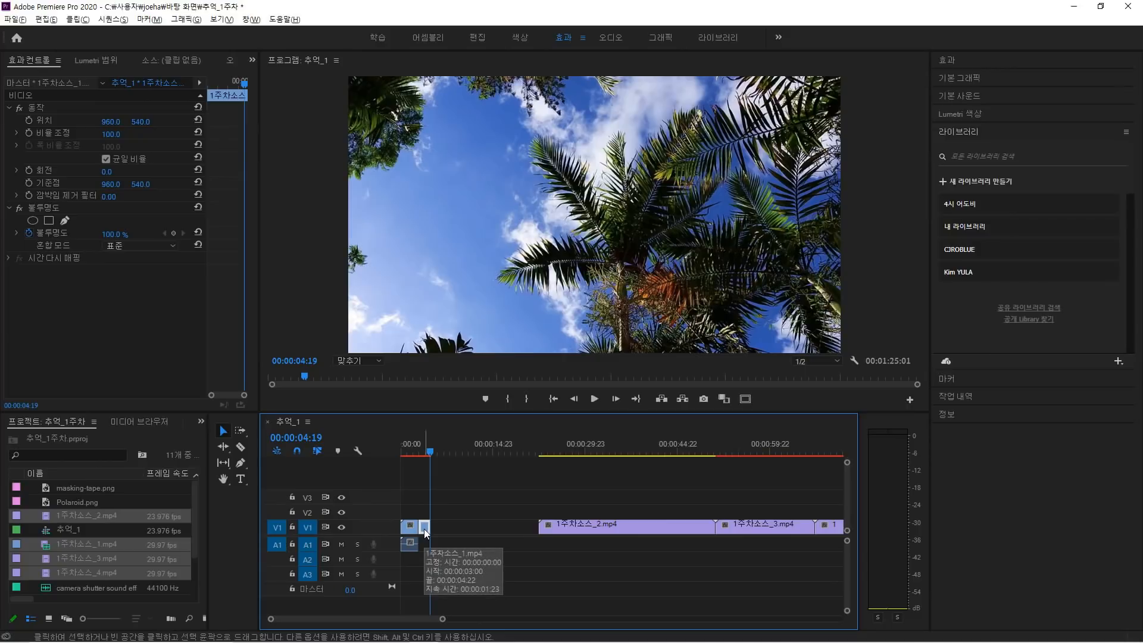
drag(423, 529, 425, 519)
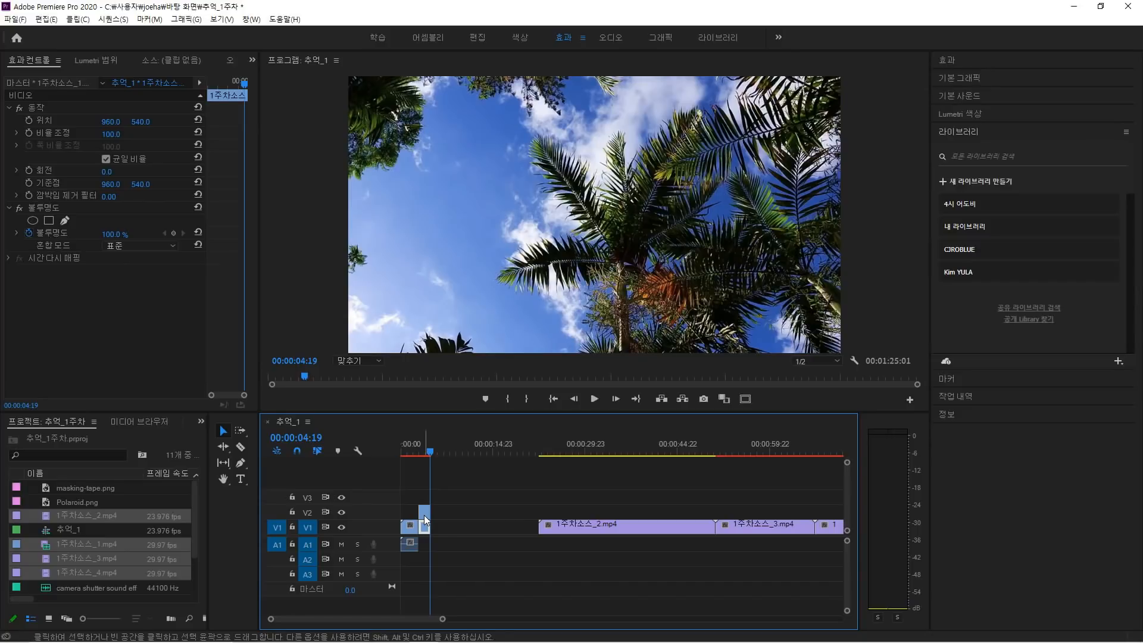
click(103, 505)
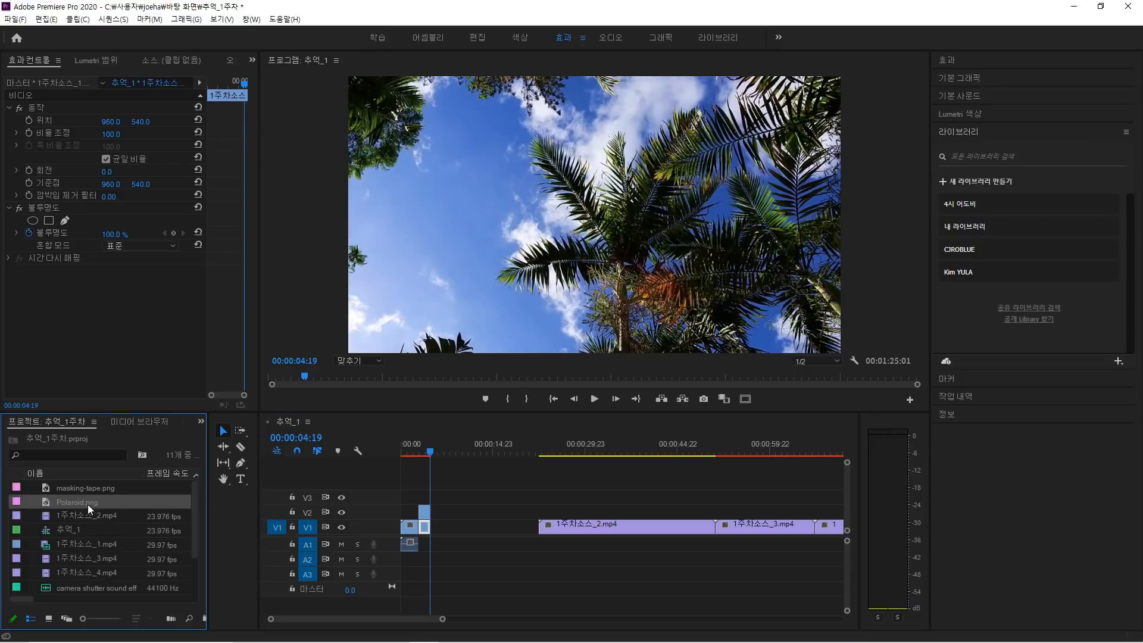
drag(87, 505, 425, 505)
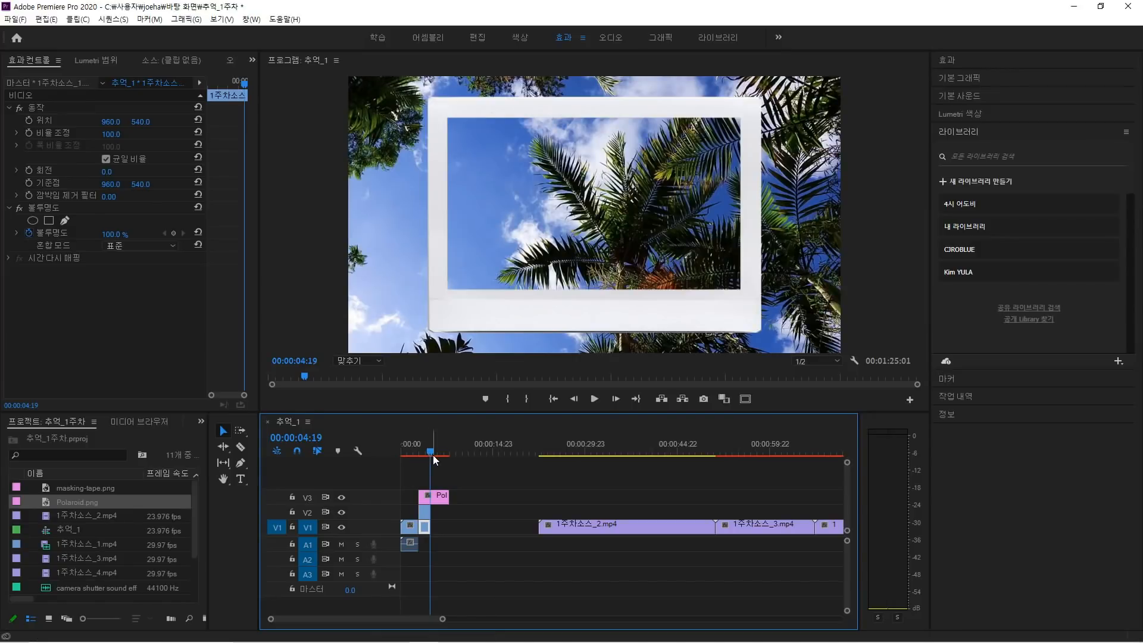
Rotate the Polaroid.png frame to about -3.9° and scale it to about 93.8 in the program view.
click(442, 495)
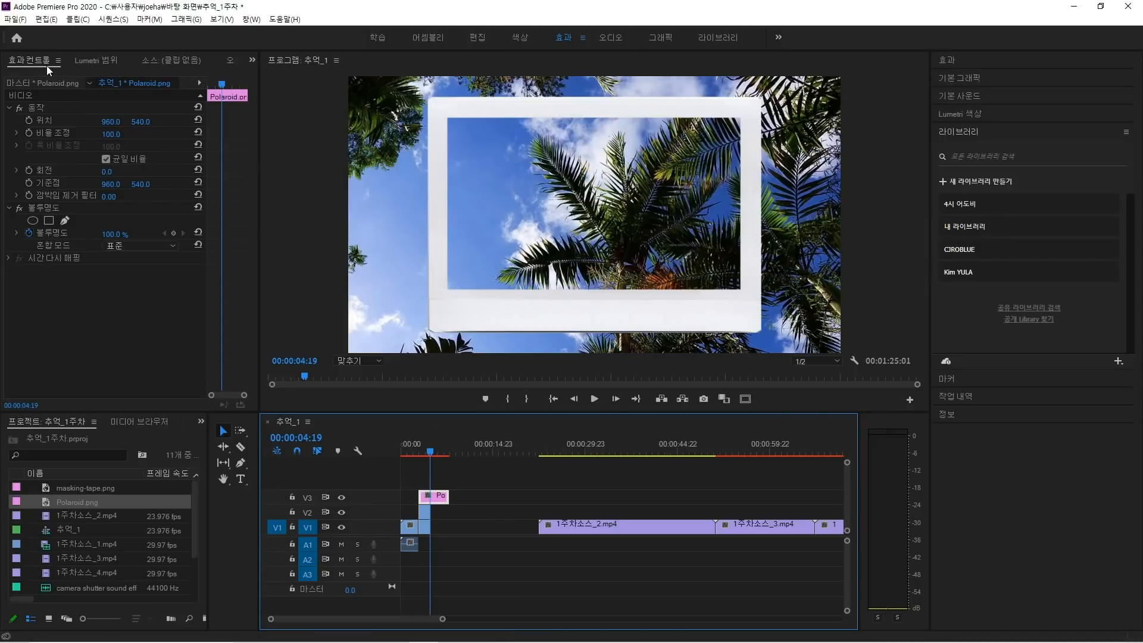
click(37, 106)
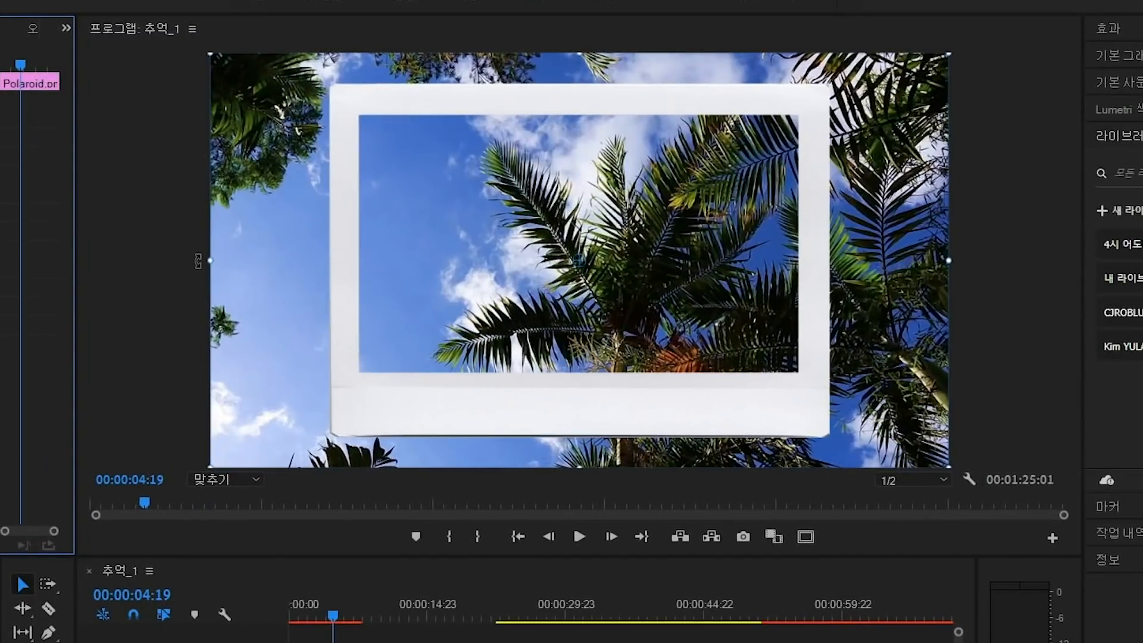
drag(198, 260, 208, 286)
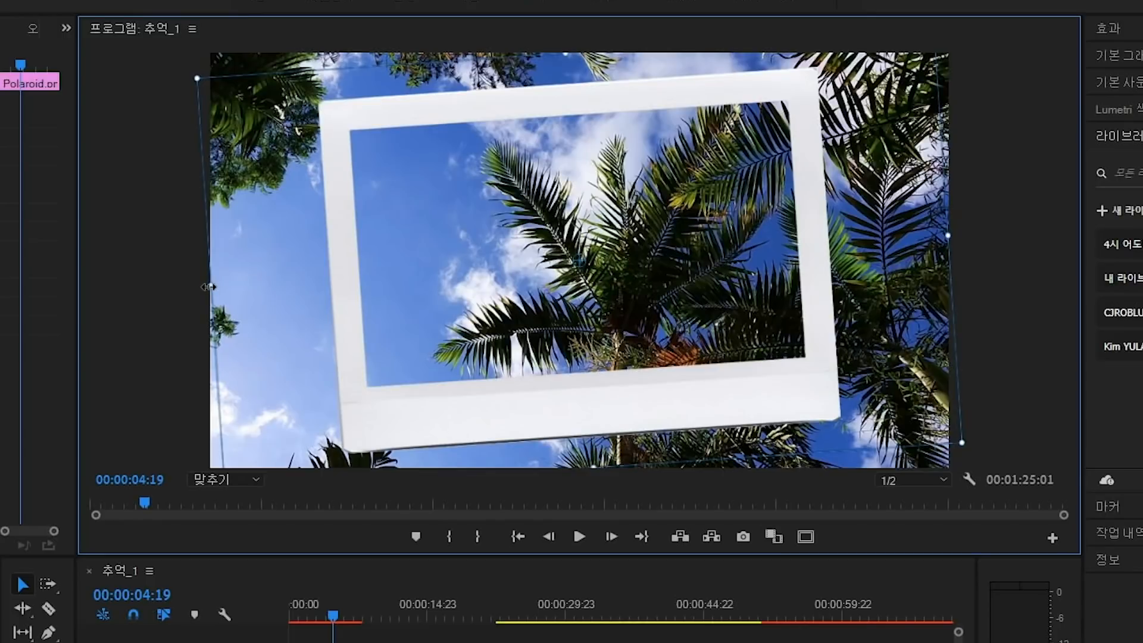
drag(208, 286, 230, 287)
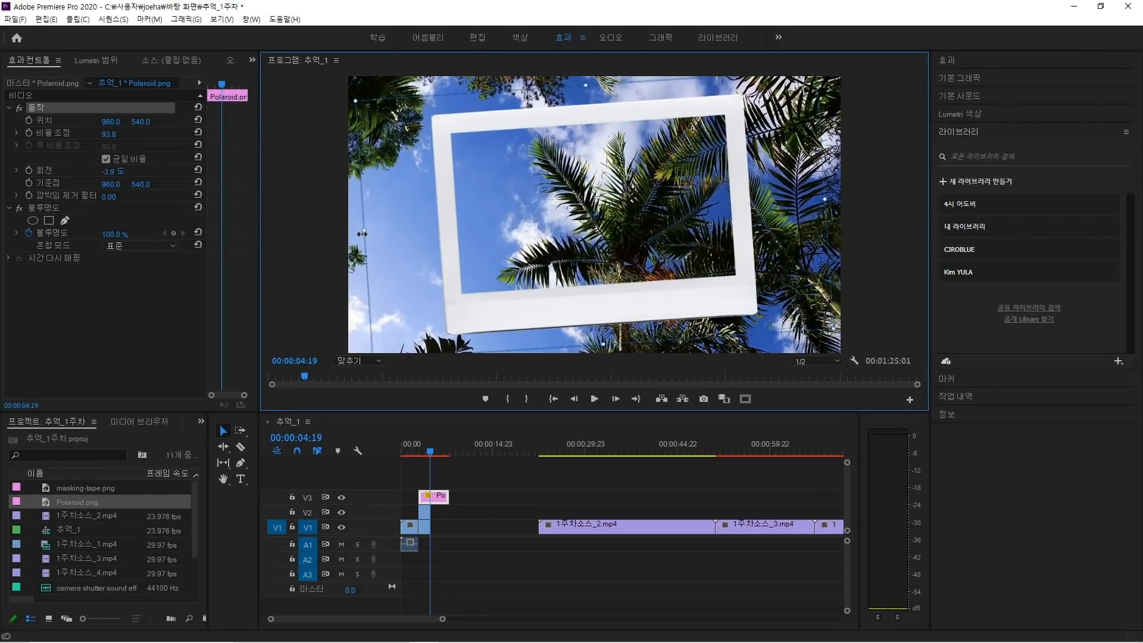
Scale the frame hold copy on V2 down to about 68.6 to fit behind the Polaroid frame.
click(425, 512)
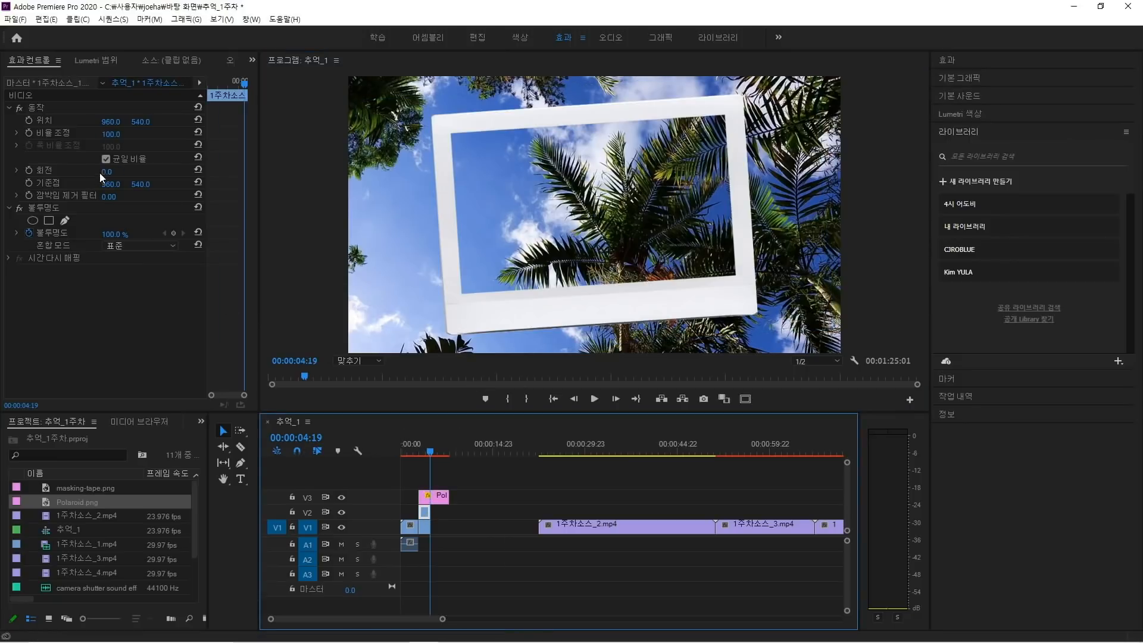
click(43, 107)
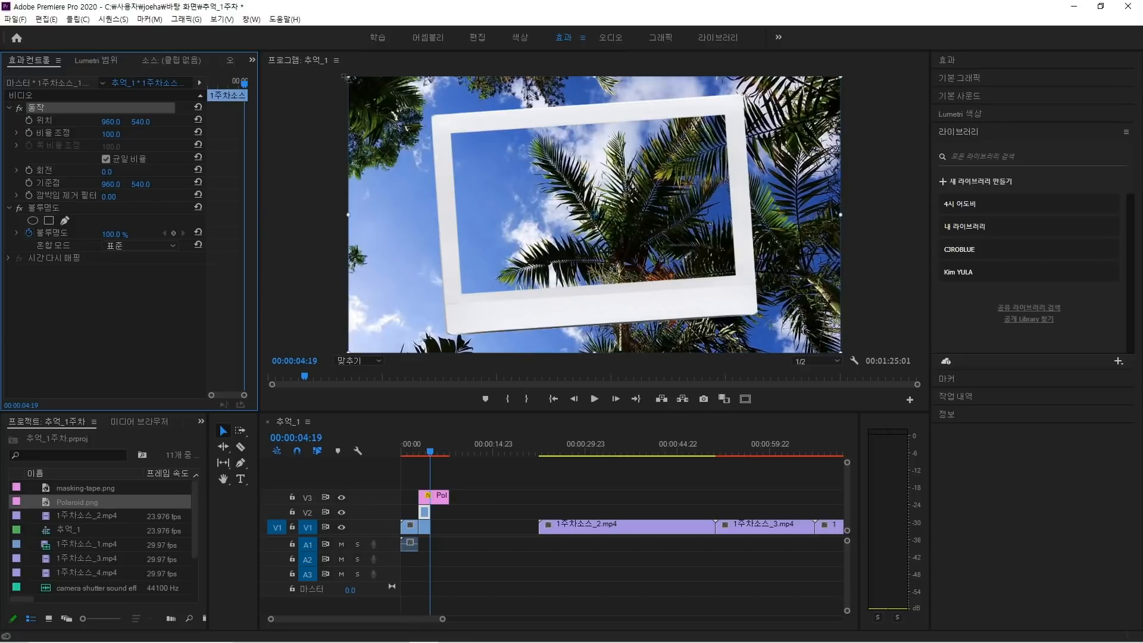
drag(348, 216, 420, 229)
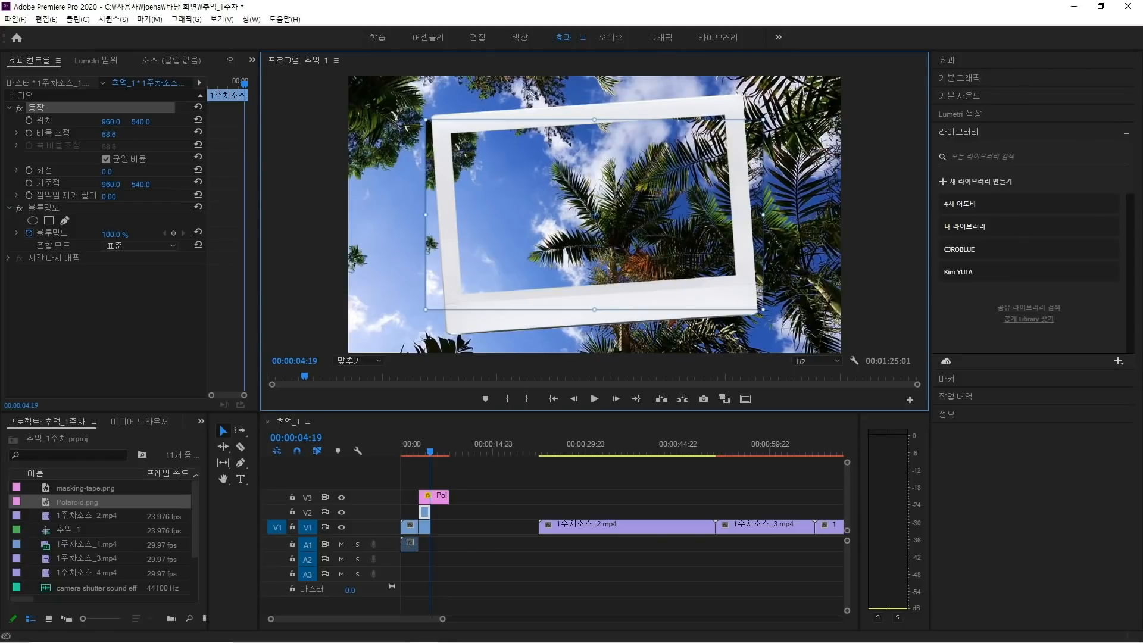
Rotate the frame hold copy on V2 to about -3.6° and reposition it to about 869.5, 488.9 behind the Polaroid frame.
drag(768, 125, 762, 102)
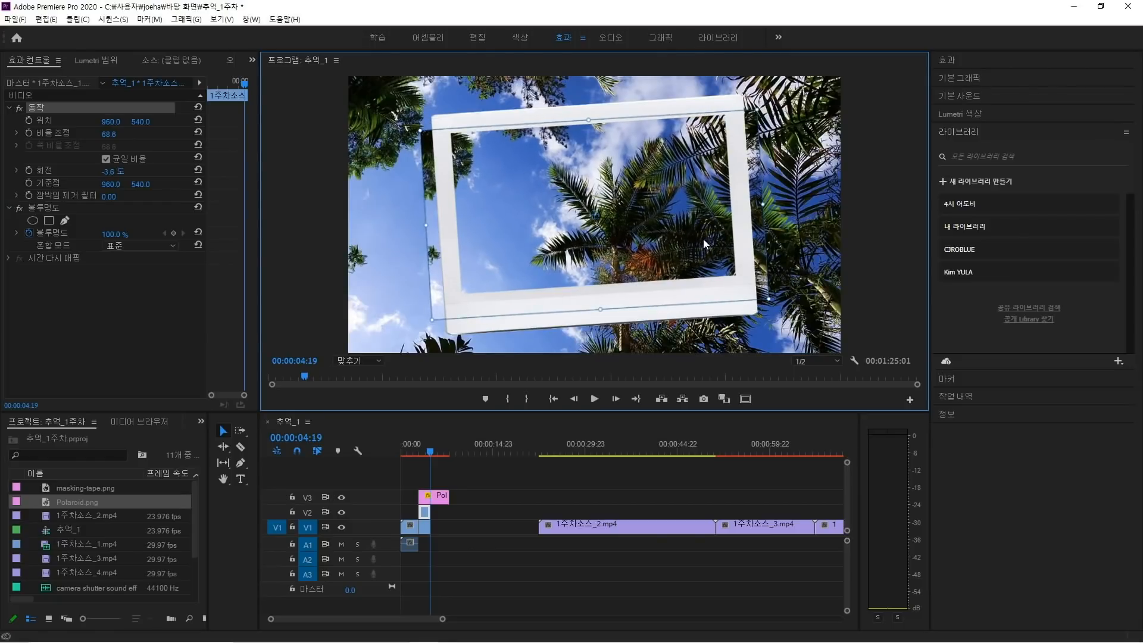
drag(702, 238, 680, 228)
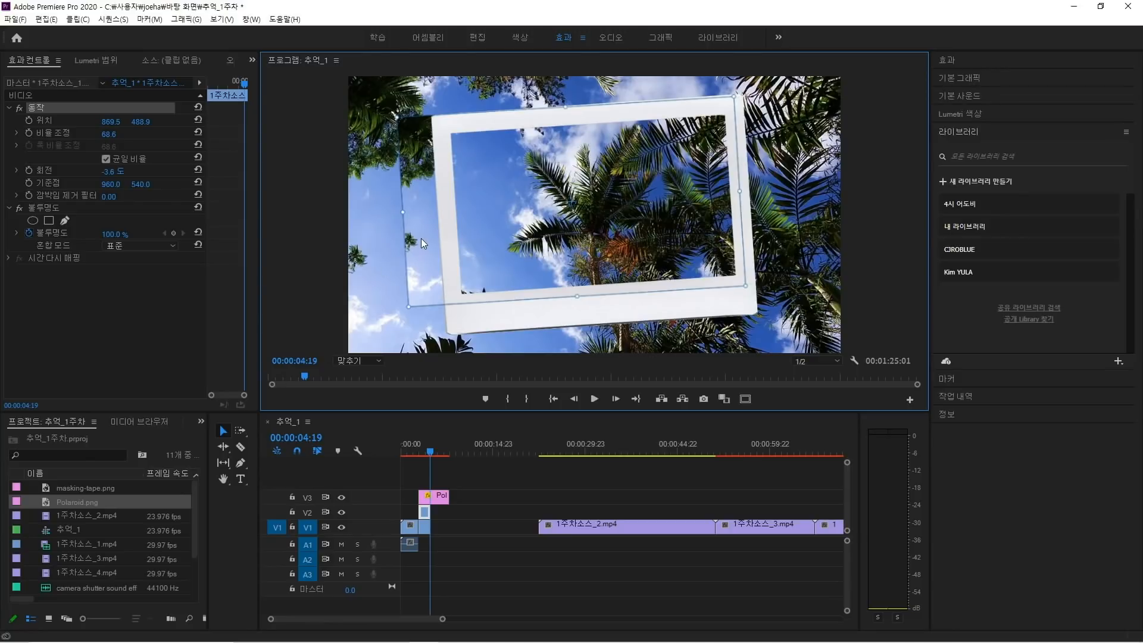
Draw a free-form opacity mask on the V2 frame hold copy around the Polaroid's inner opening and set the mask feather to 0.
click(55, 208)
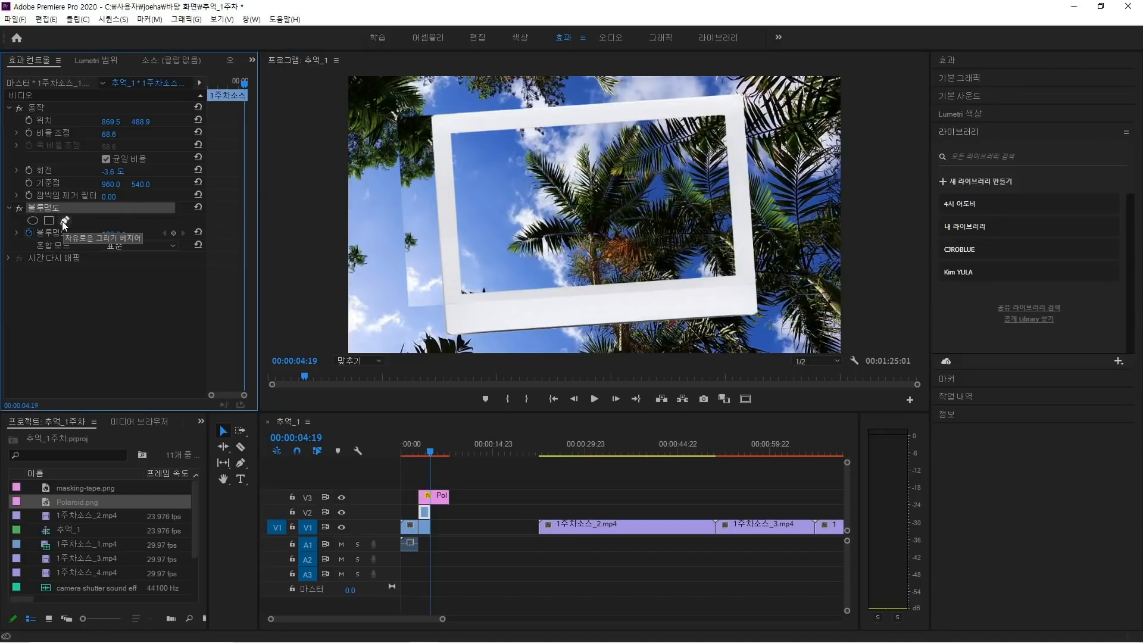
click(65, 221)
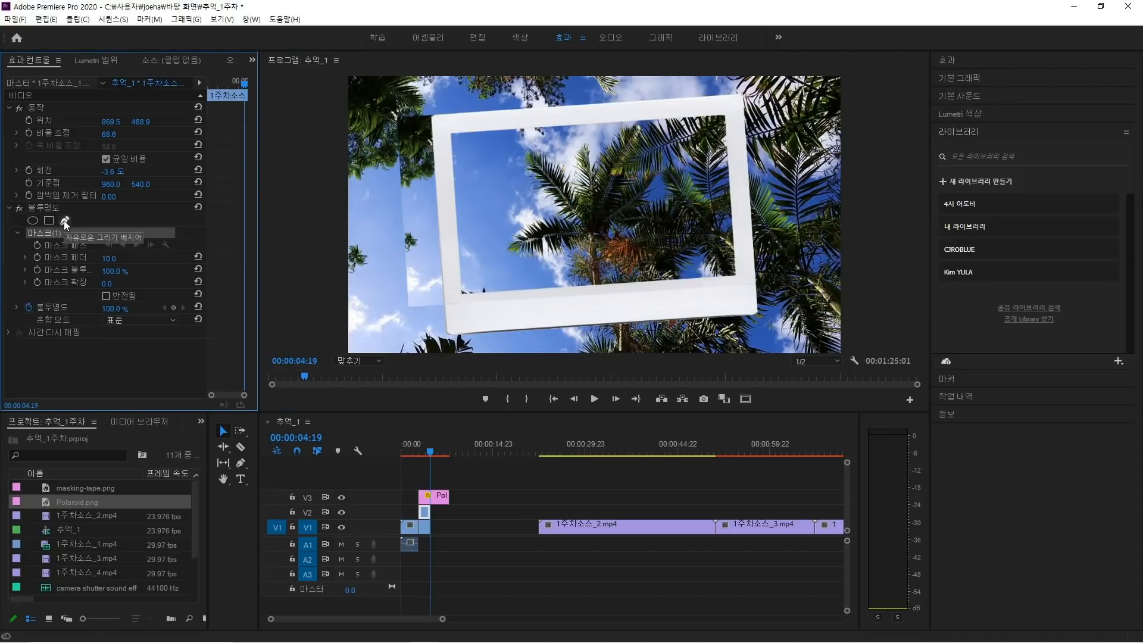
click(444, 129)
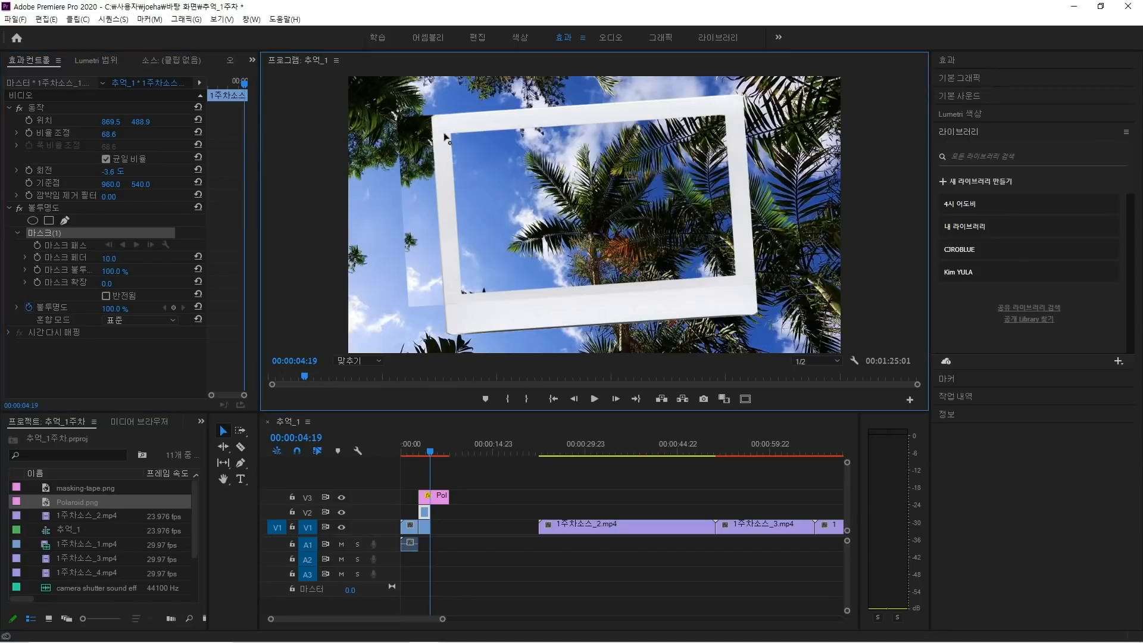
click(454, 301)
click(741, 279)
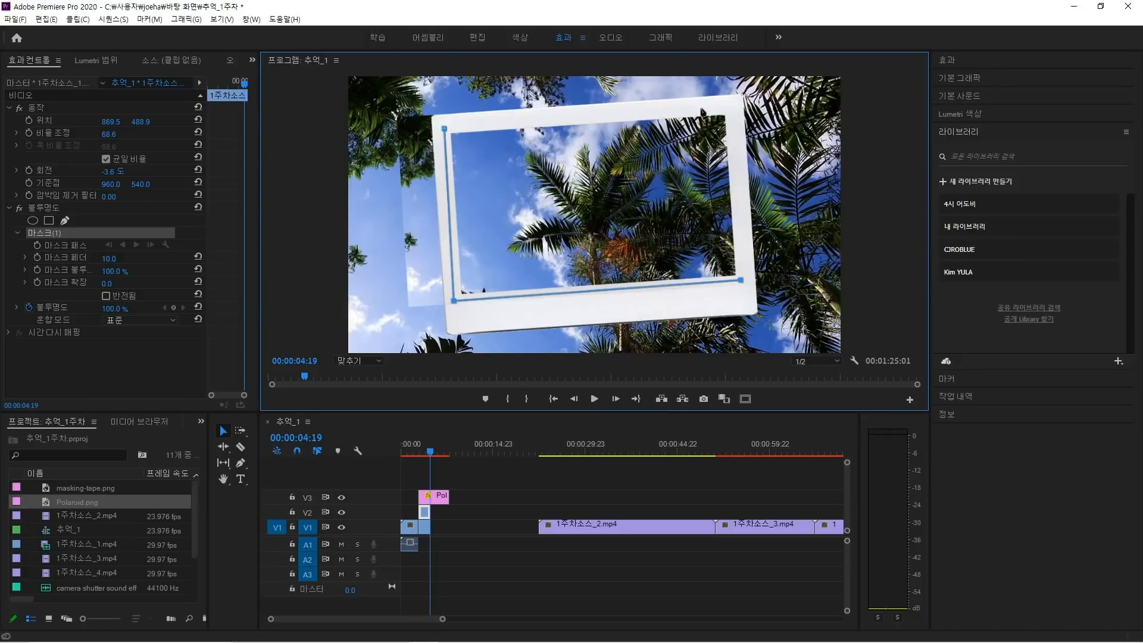
click(729, 106)
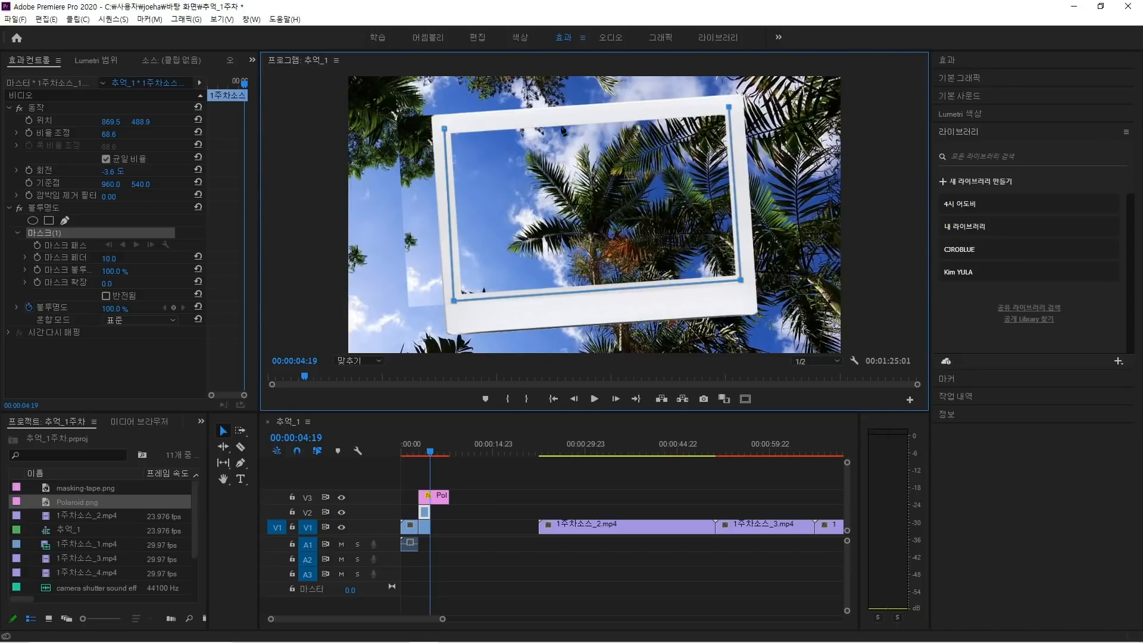
click(445, 129)
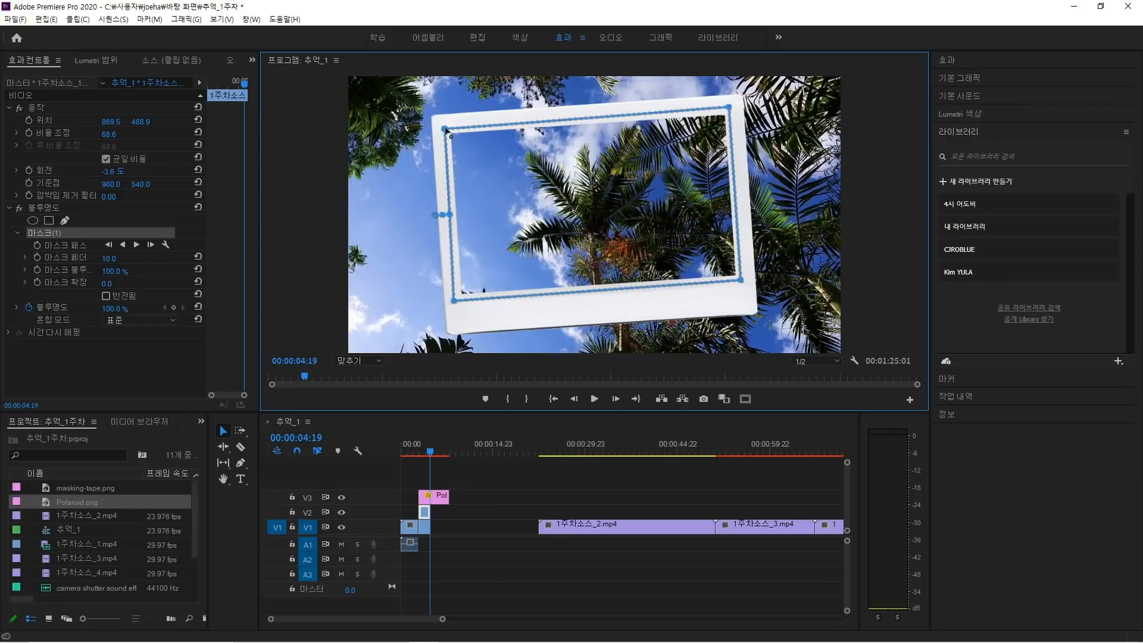
click(110, 258)
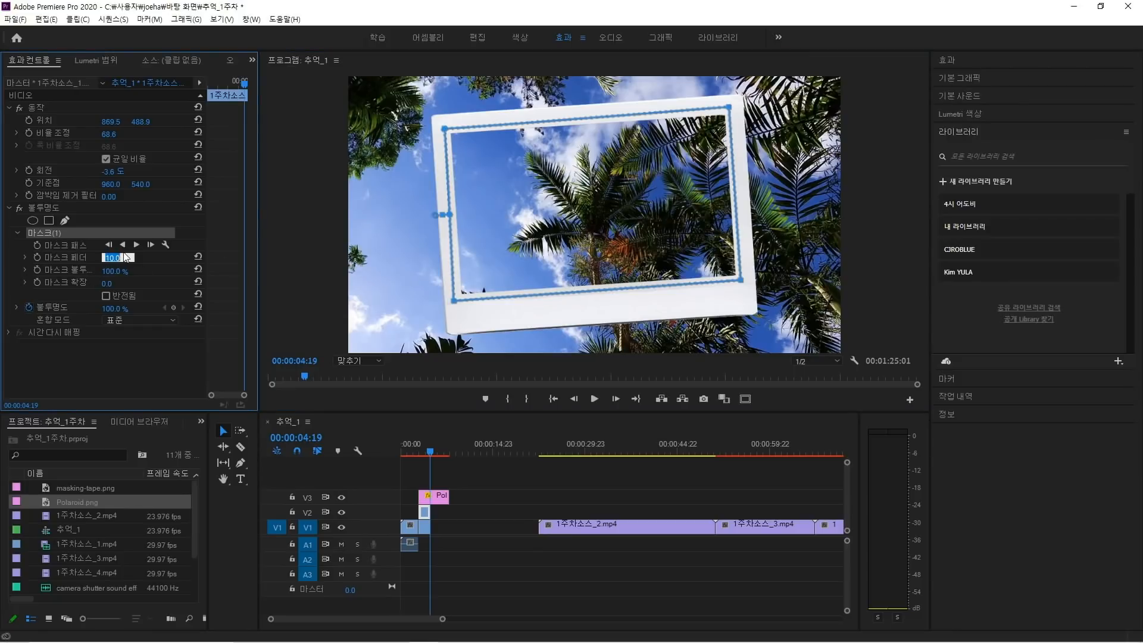
text(0)
key(Return)
Place masking-tape.png on V4 above Polaroid.png, scaled to about 211.5, rotated about -24.8° and positioned over the Polaroid's upper-left corner.
drag(105, 488, 431, 483)
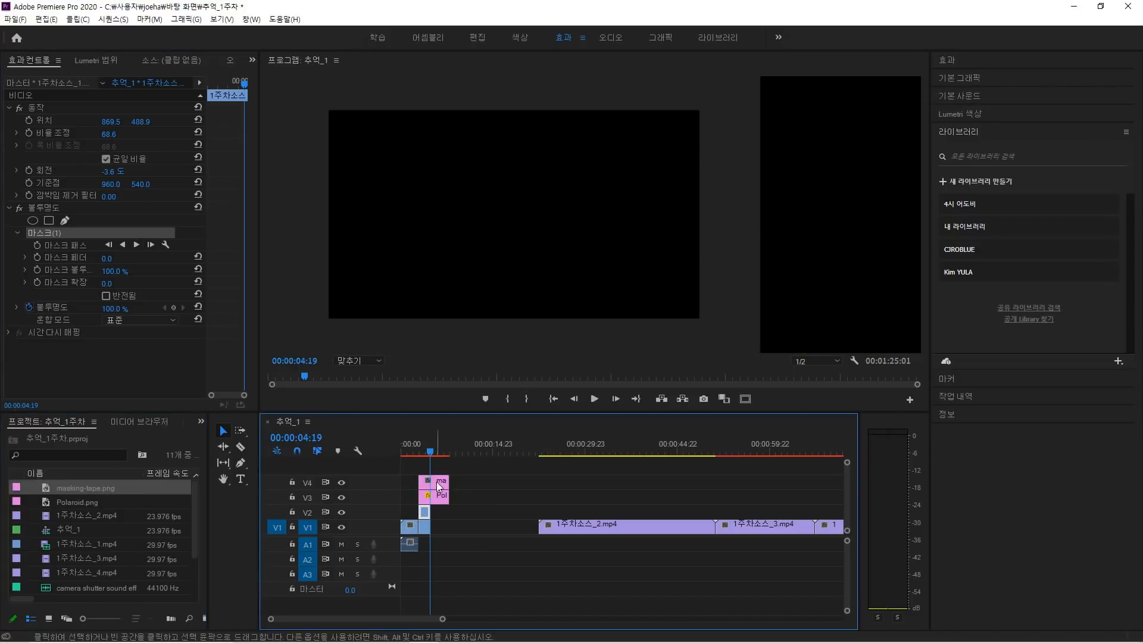
click(442, 483)
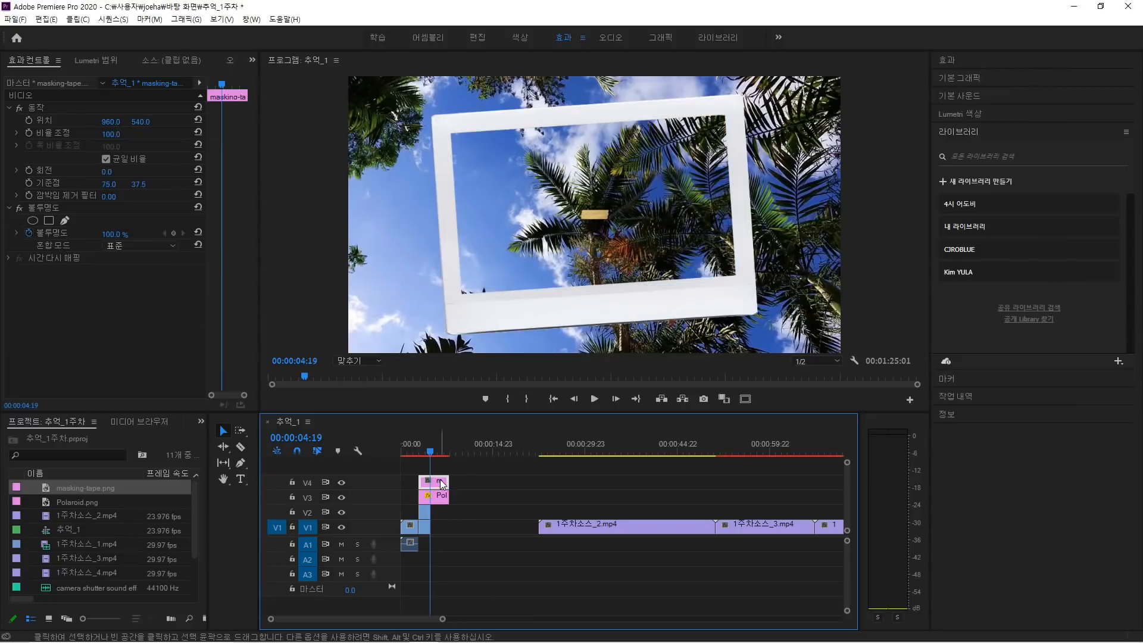
click(44, 107)
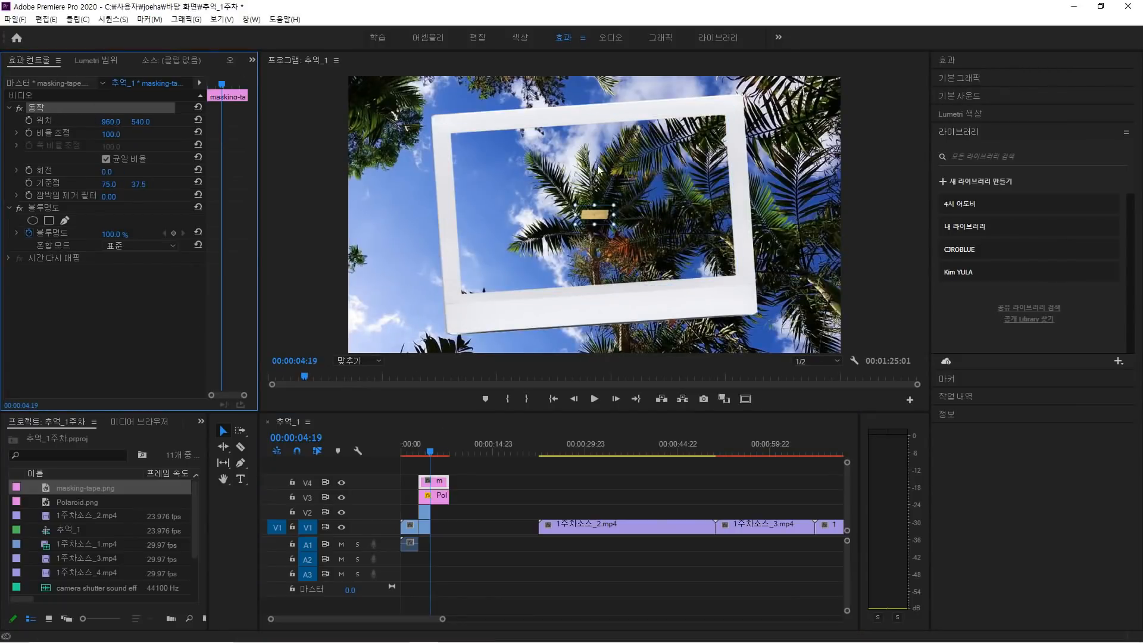
drag(612, 204, 454, 105)
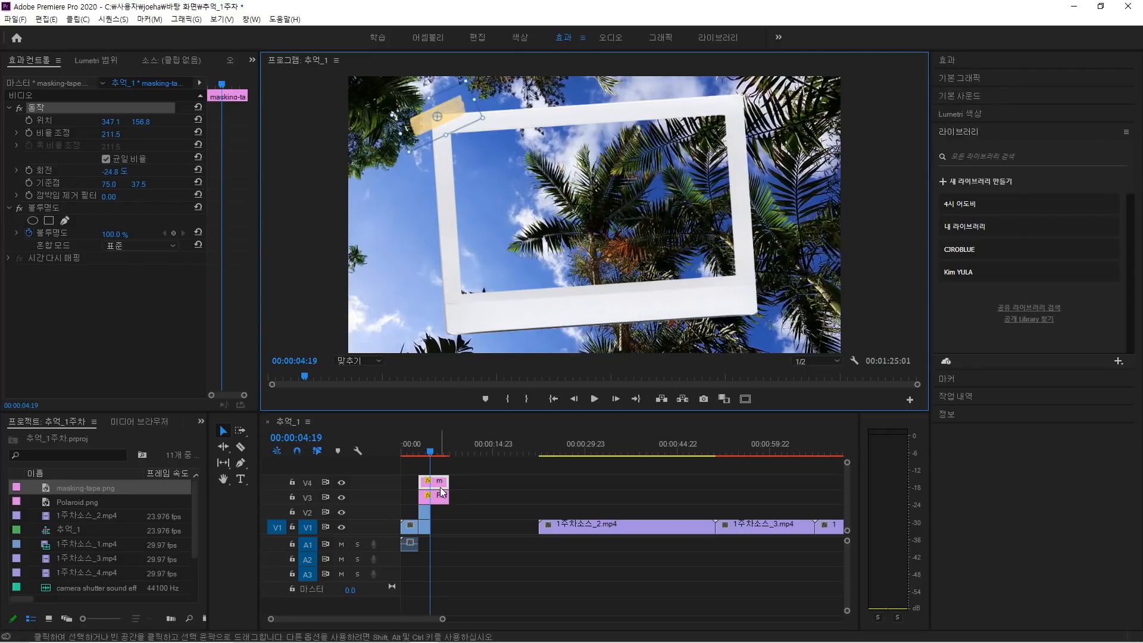
Duplicate the masking-tape.png clip onto V5 and move the copy to the Polaroid's lower-right corner.
drag(443, 484, 442, 474)
click(442, 470)
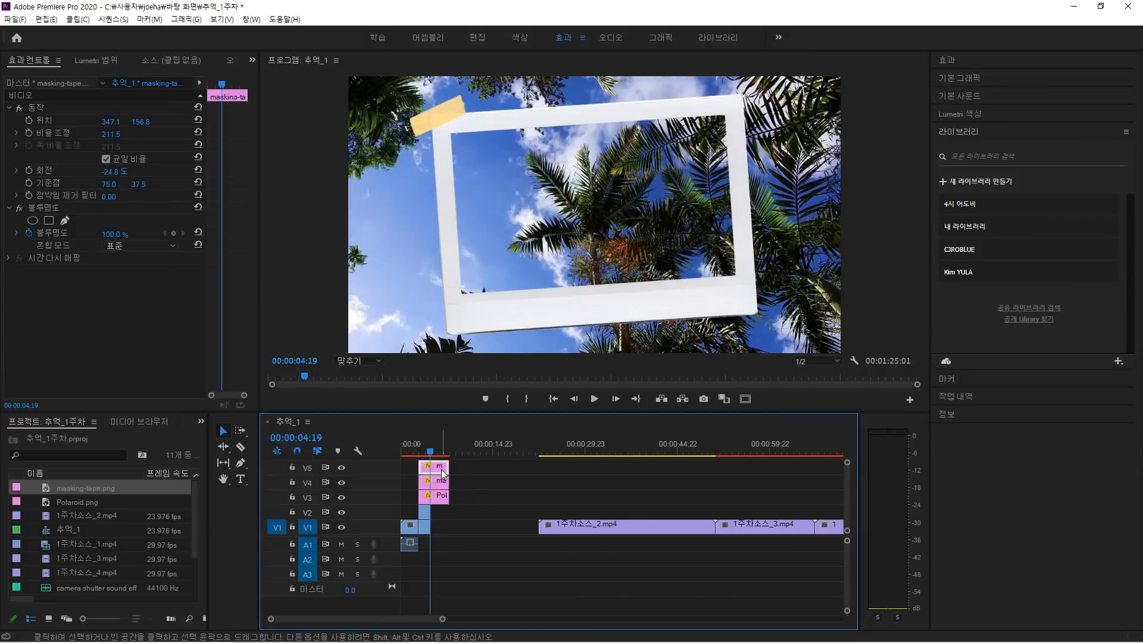
click(48, 107)
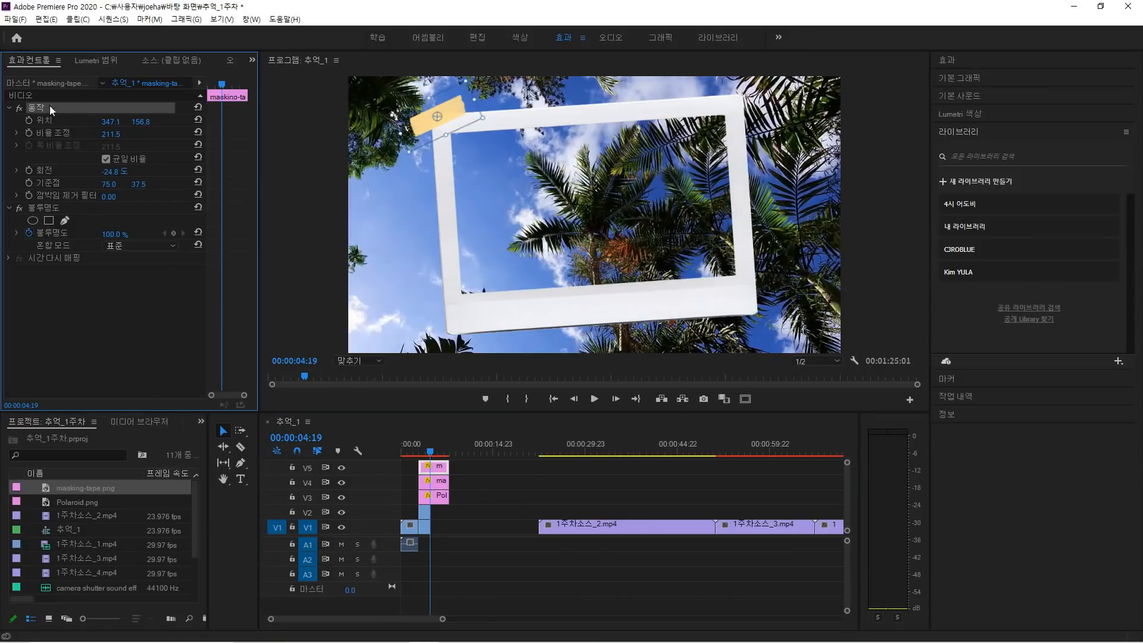
drag(459, 104, 776, 298)
click(468, 476)
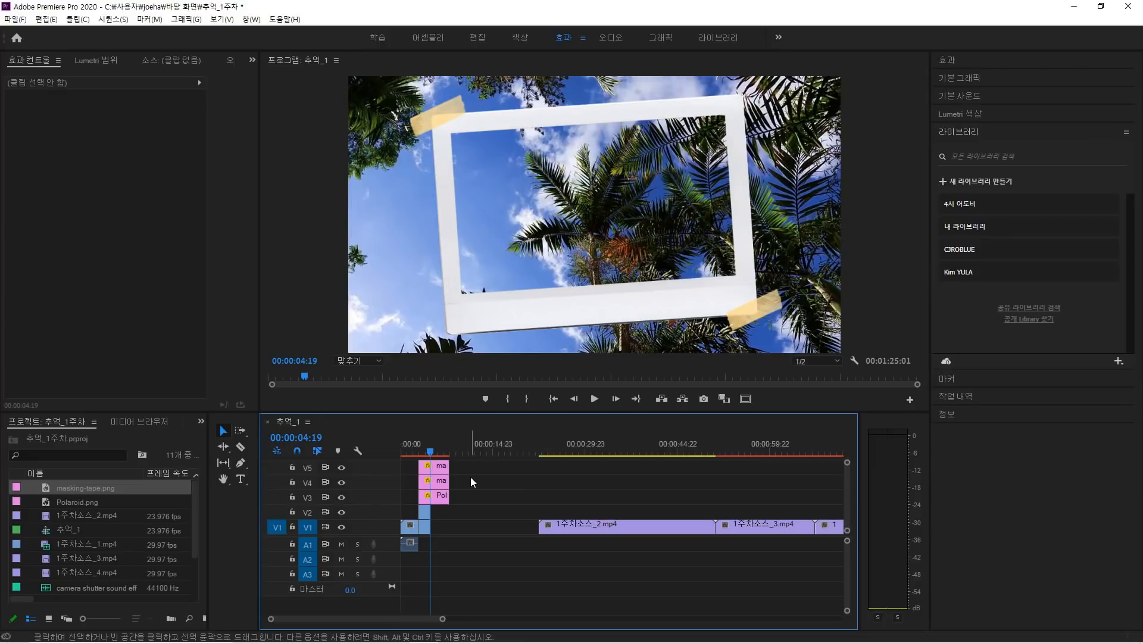
Find the 그림자 효과 (Drop Shadow) video effect and apply it to Polaroid.png on V3.
click(950, 61)
click(961, 76)
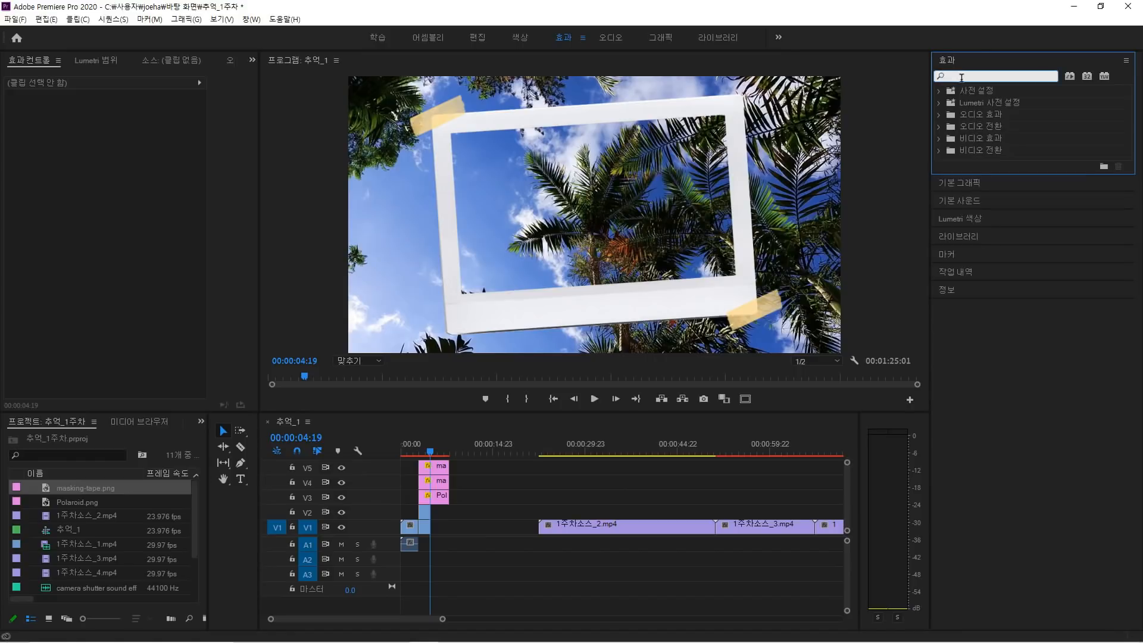
text(그림자)
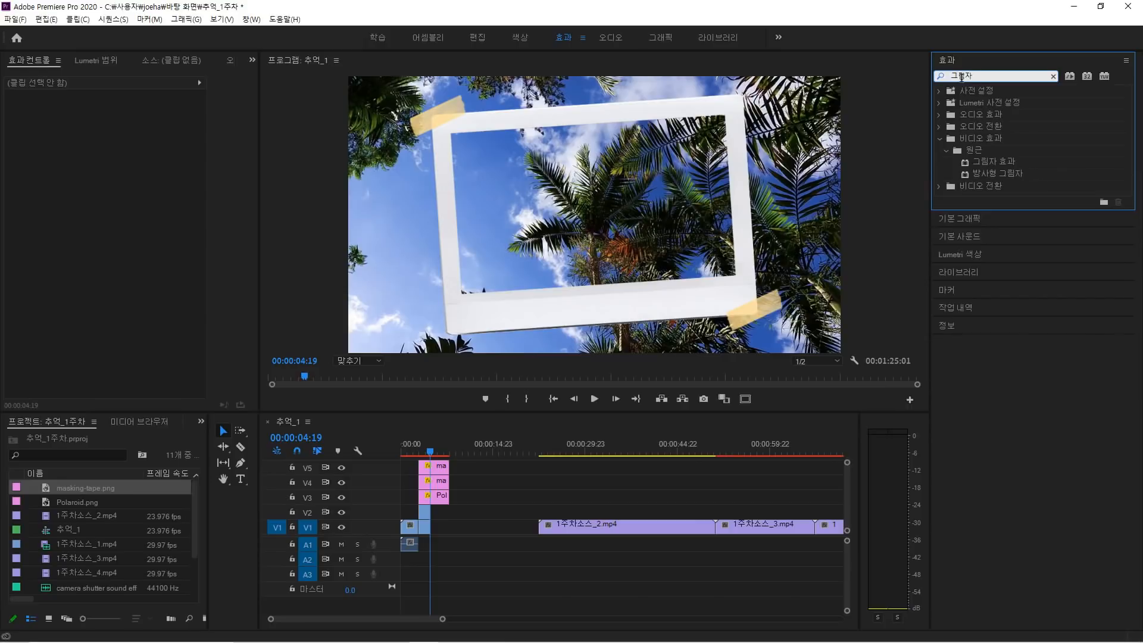
click(989, 162)
drag(996, 163, 435, 498)
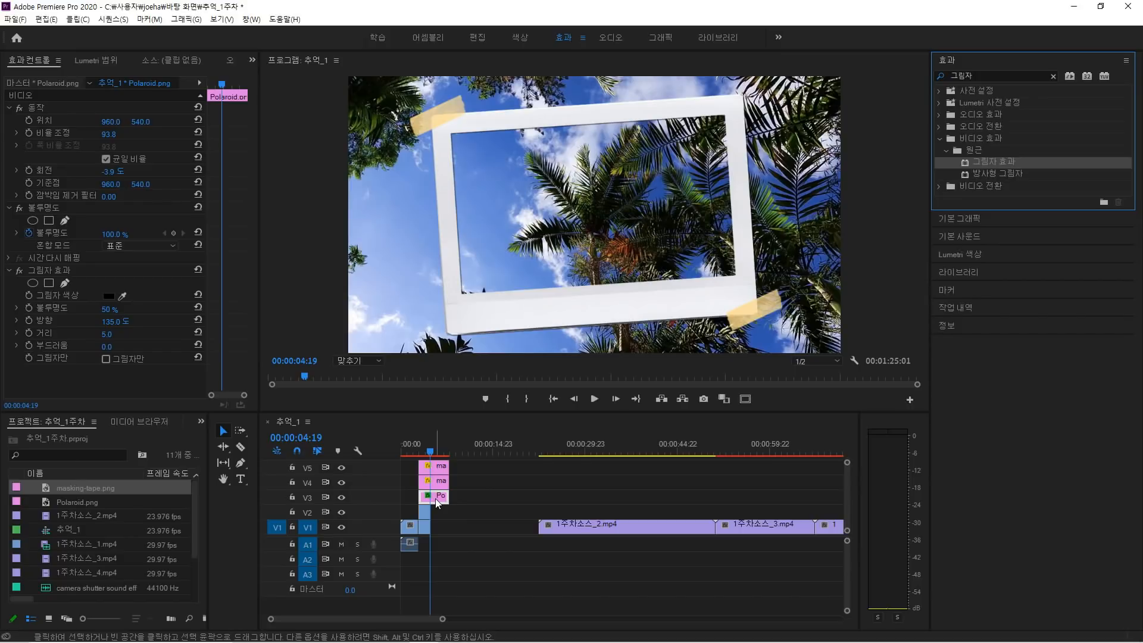
Set the Polaroid's drop shadow opacity to 75% and its softness to 30.
click(109, 309)
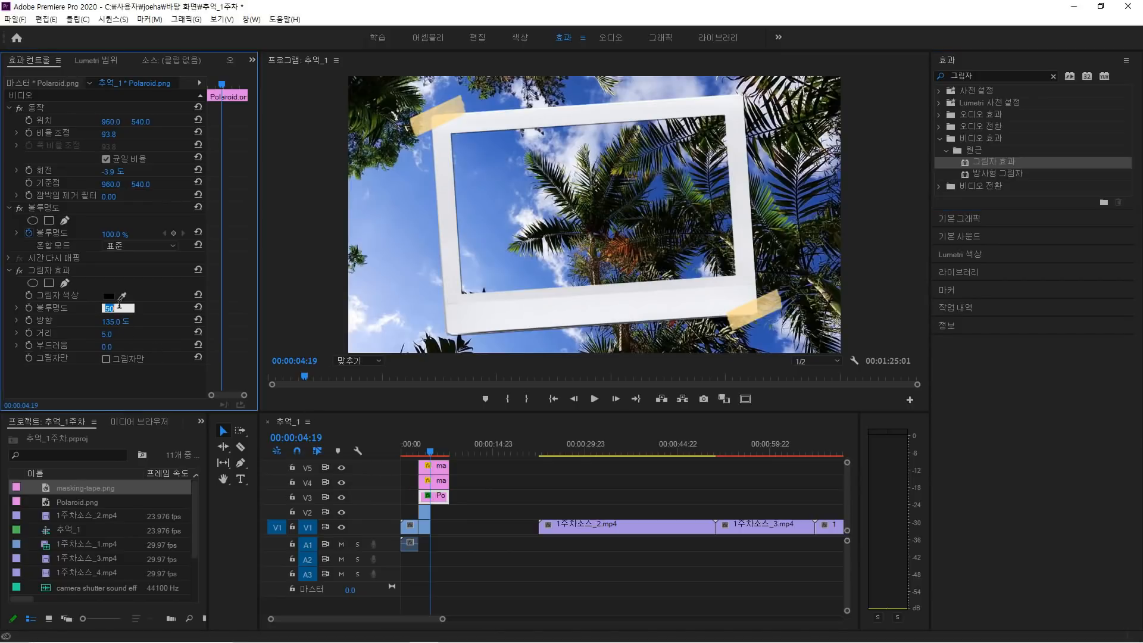
text(75)
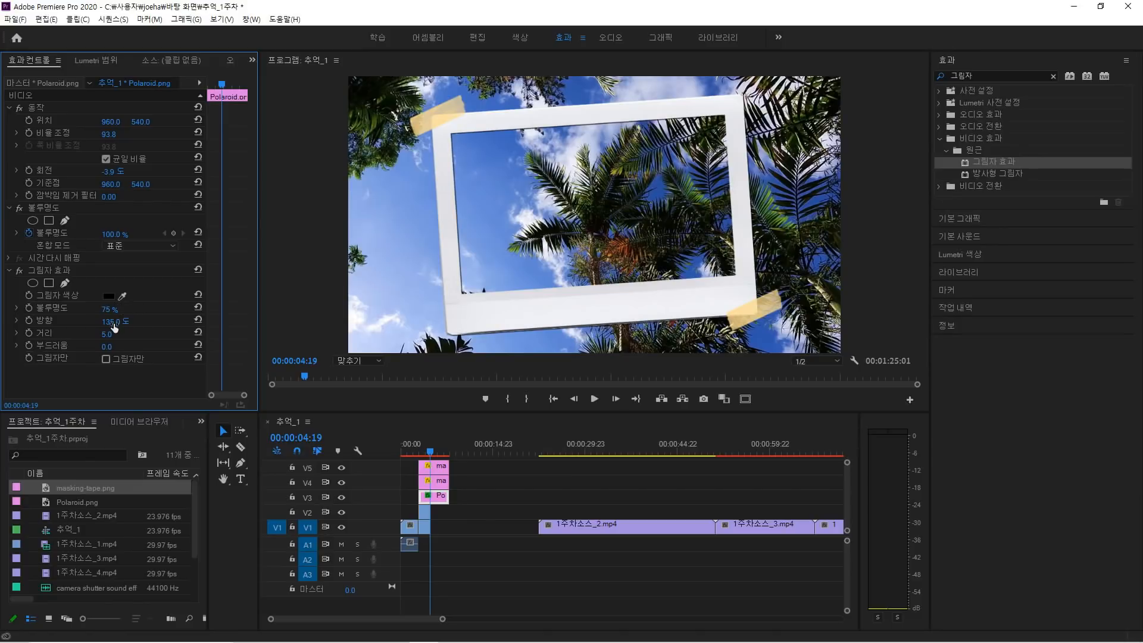
click(108, 346)
text(30)
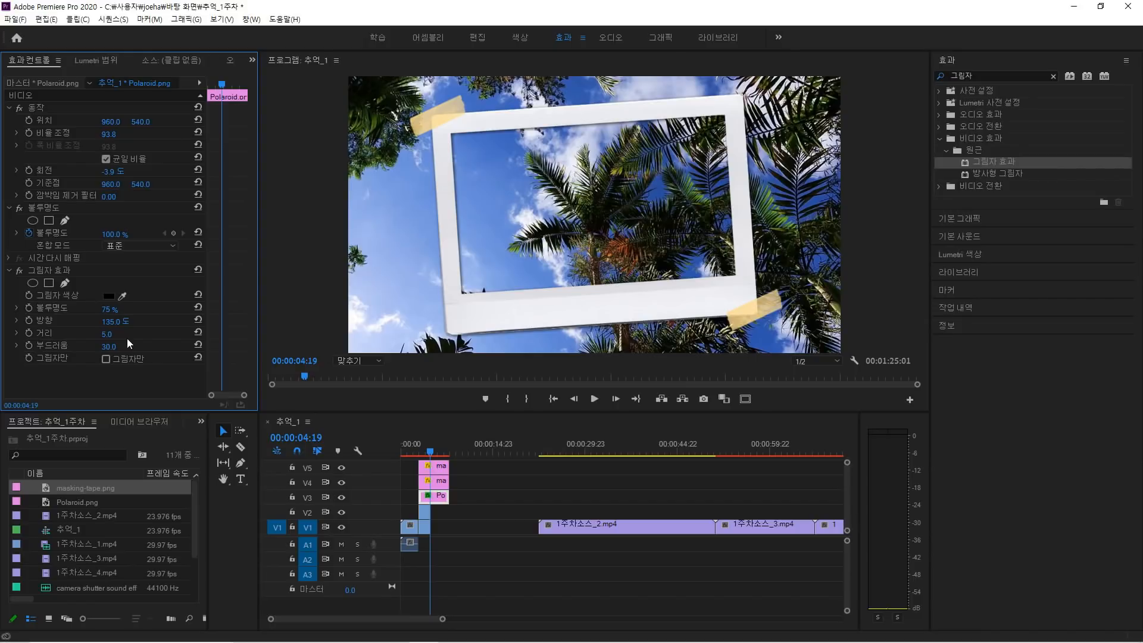
Apply 가우시안 흐림 (Gaussian Blur) to the V1 frame hold segment with blurriness 20 and edge pixels repeated.
click(979, 76)
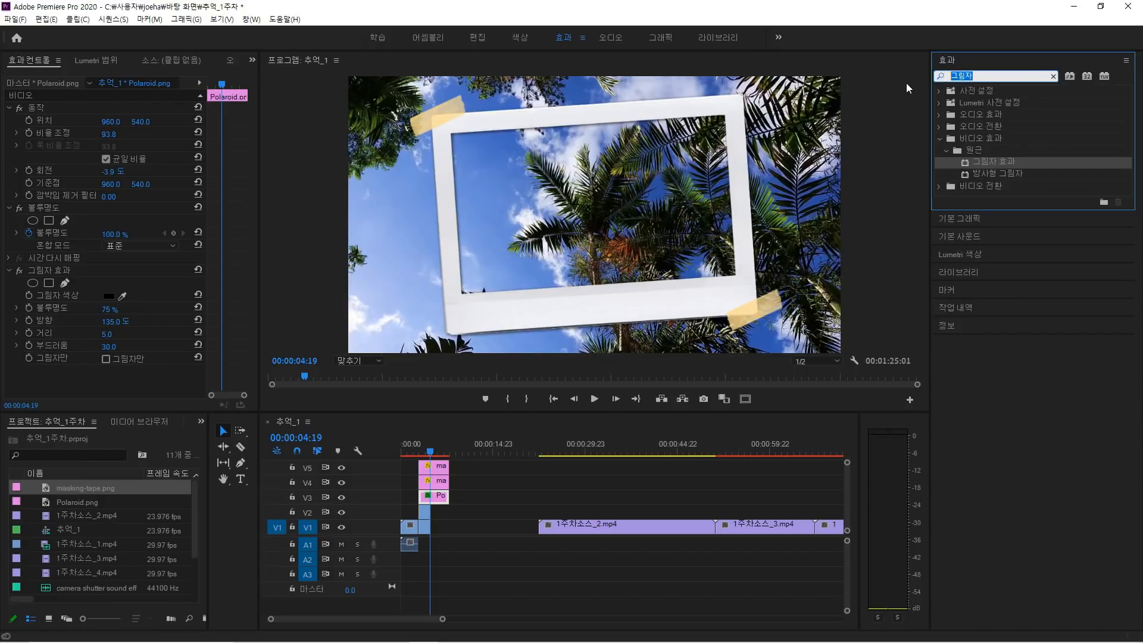
text(가우시안)
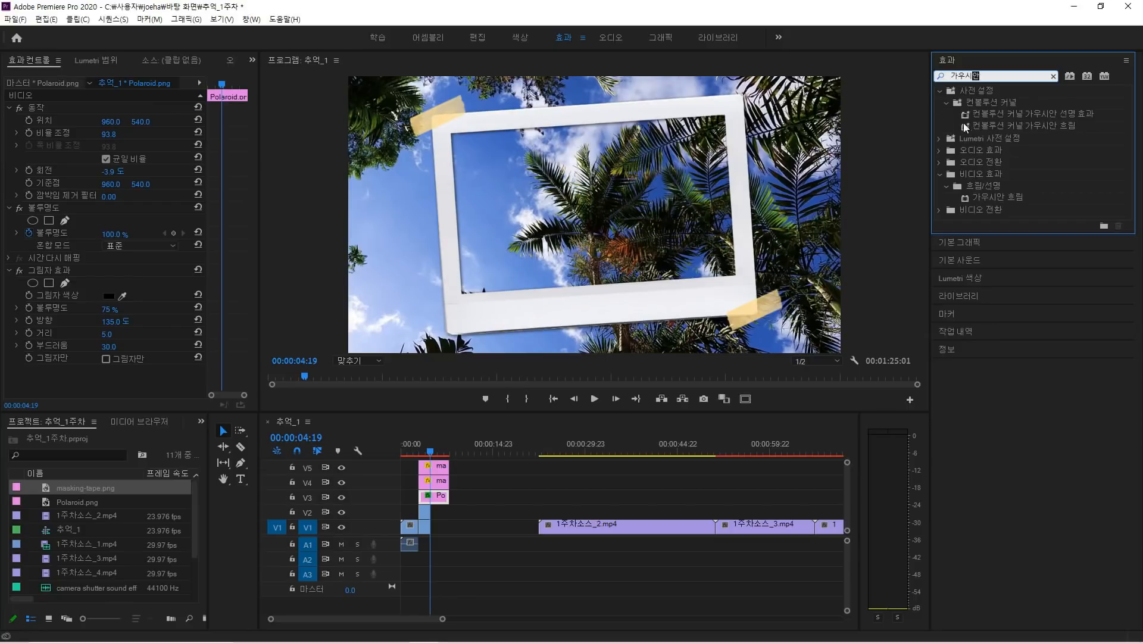
click(998, 198)
drag(1000, 196, 427, 527)
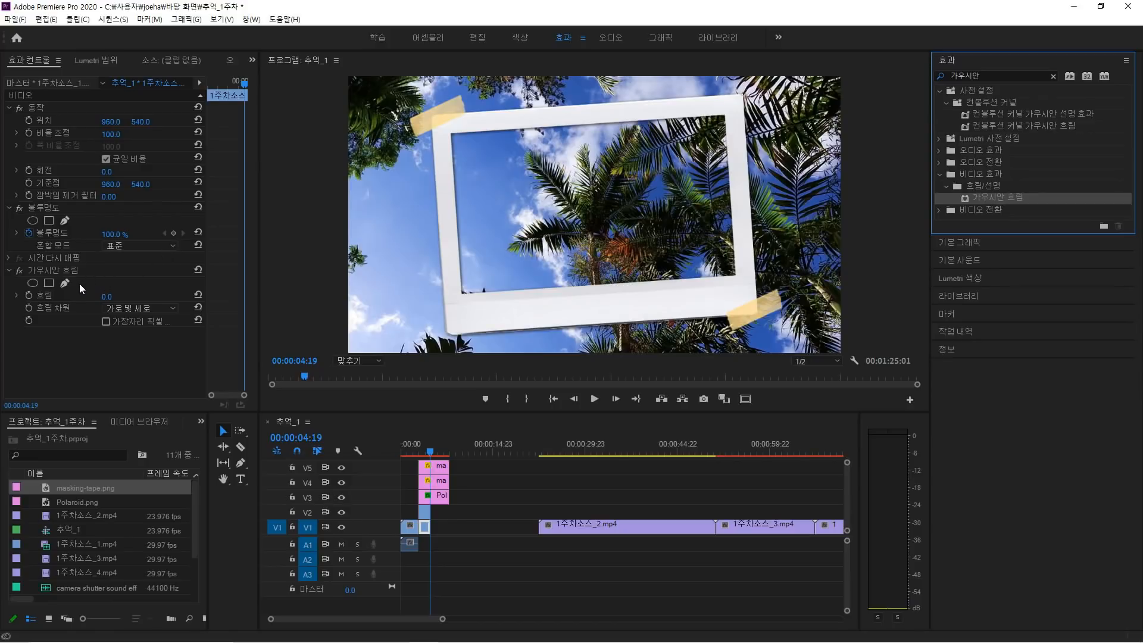
click(108, 296)
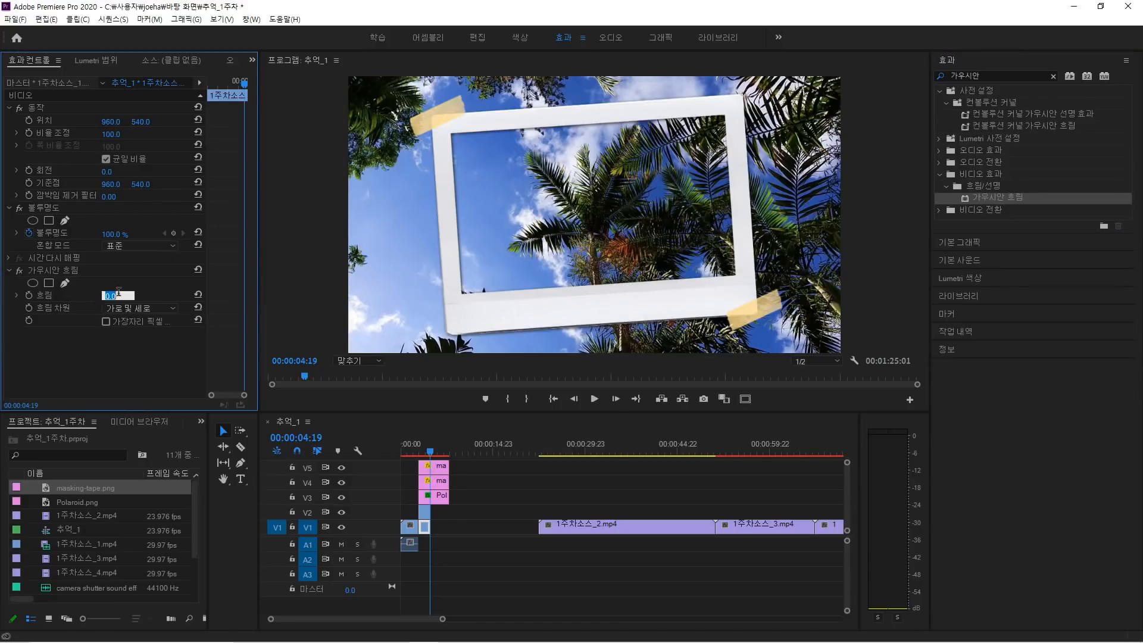
text(20)
key(Return)
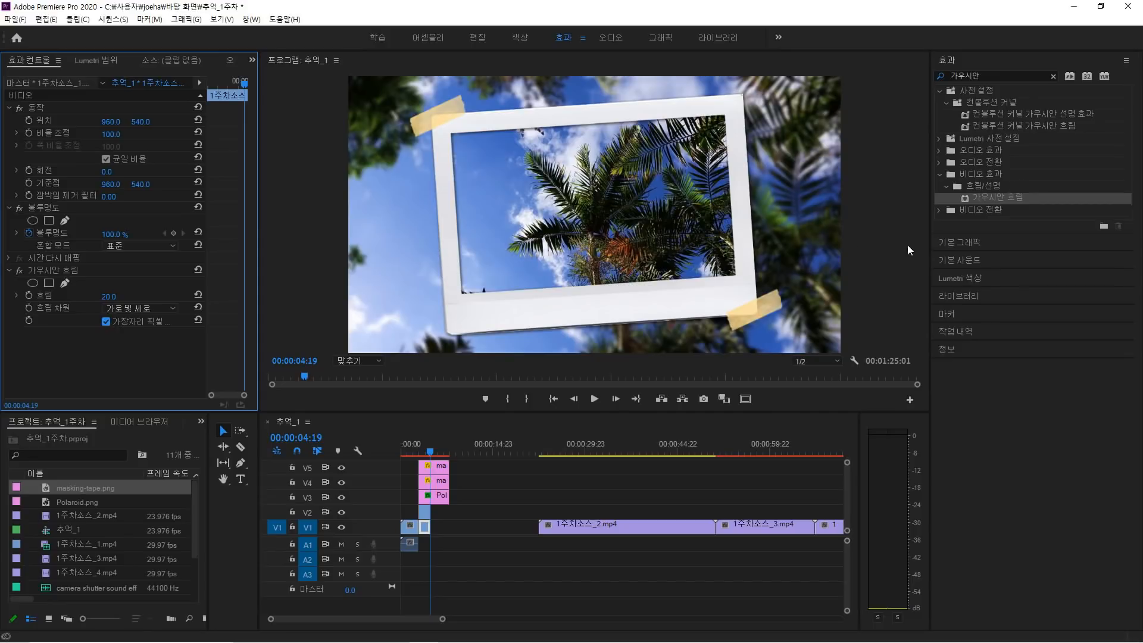
Fade the blurred V1 background with Lumetri Color, setting faded film to 100 and contrast to -100.
click(960, 278)
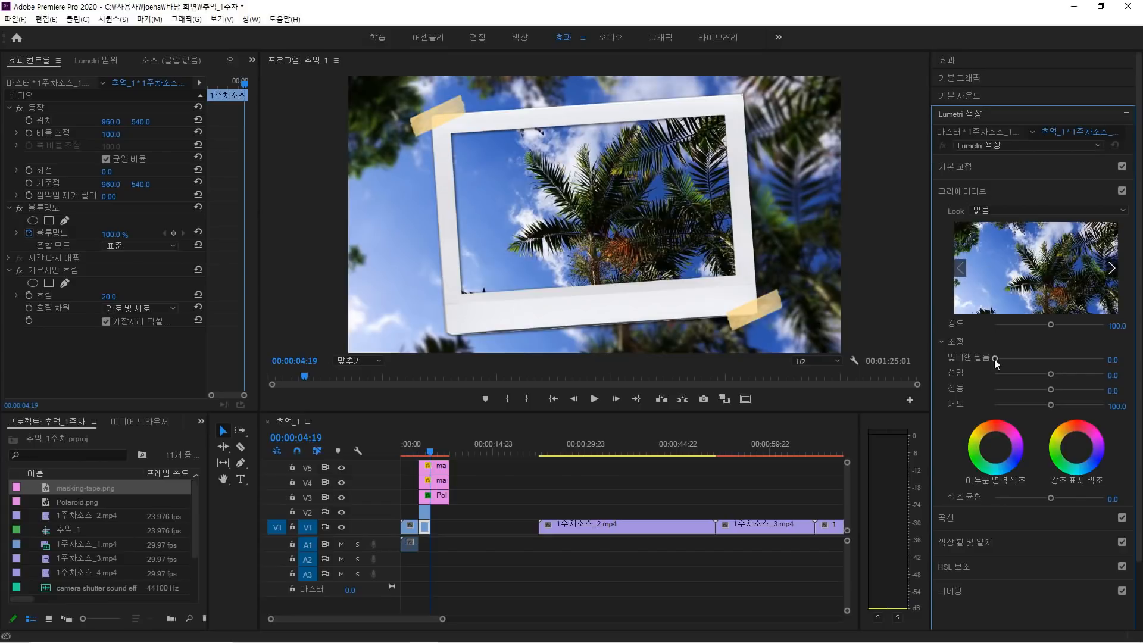
drag(994, 358, 1056, 354)
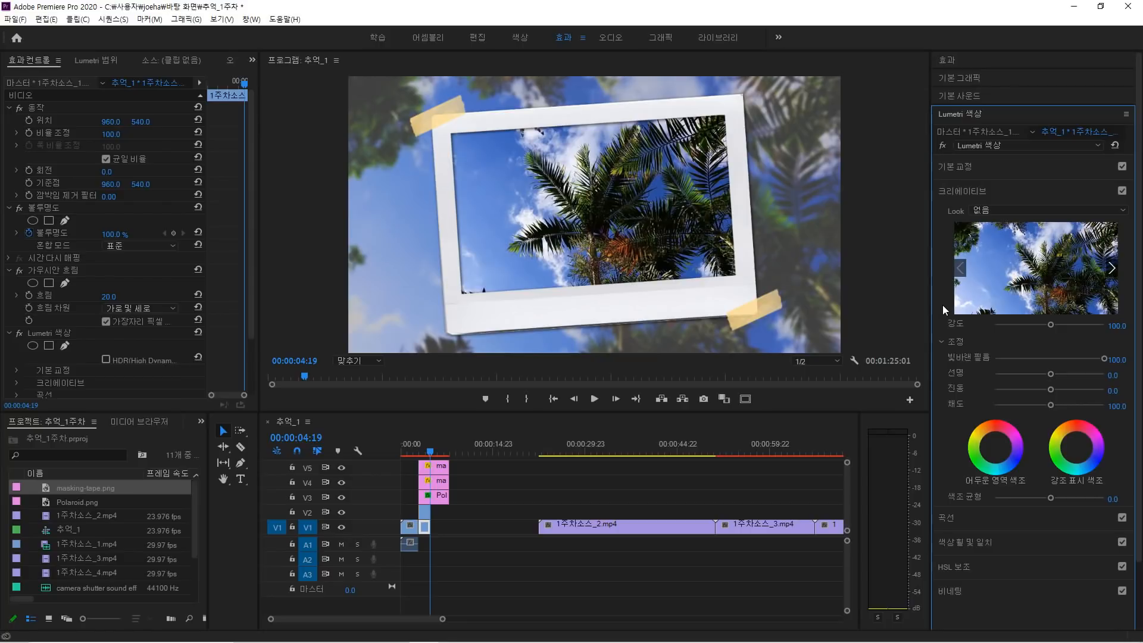
click(965, 167)
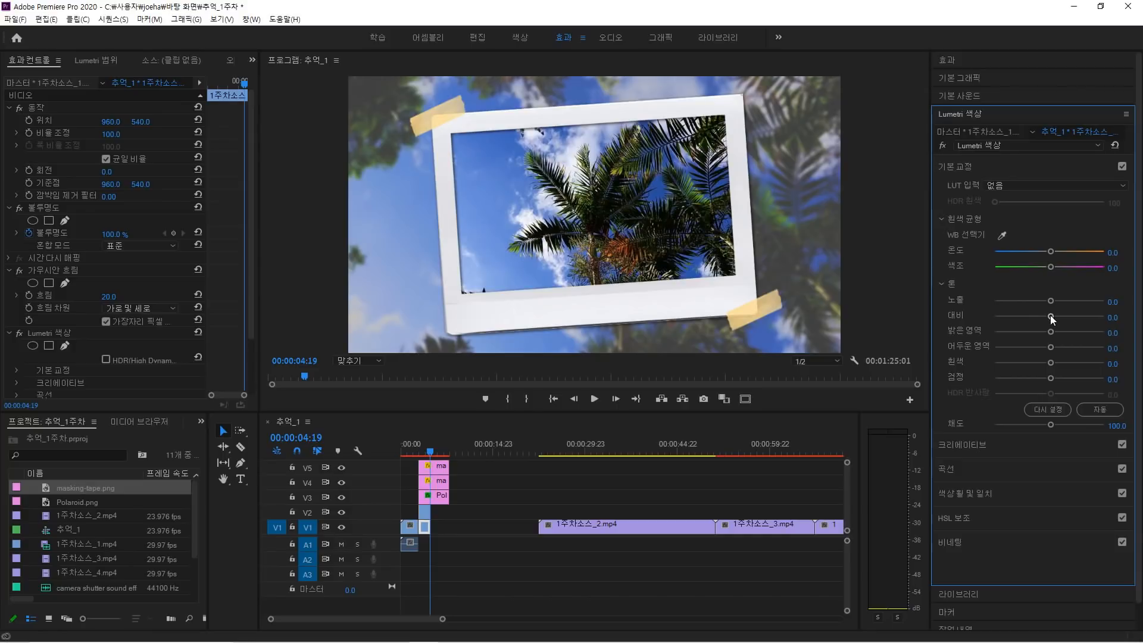
drag(1012, 325, 980, 324)
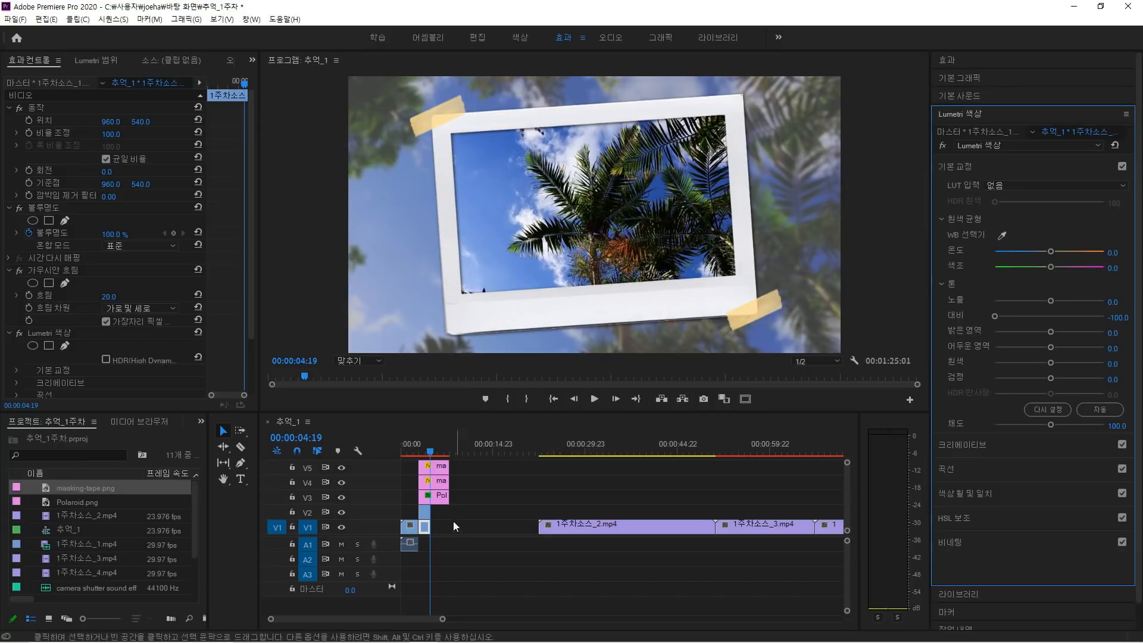
Extend the frame hold segments on V1 and V2 together to the end of the Polaroid.png clip on V3.
drag(444, 537, 427, 509)
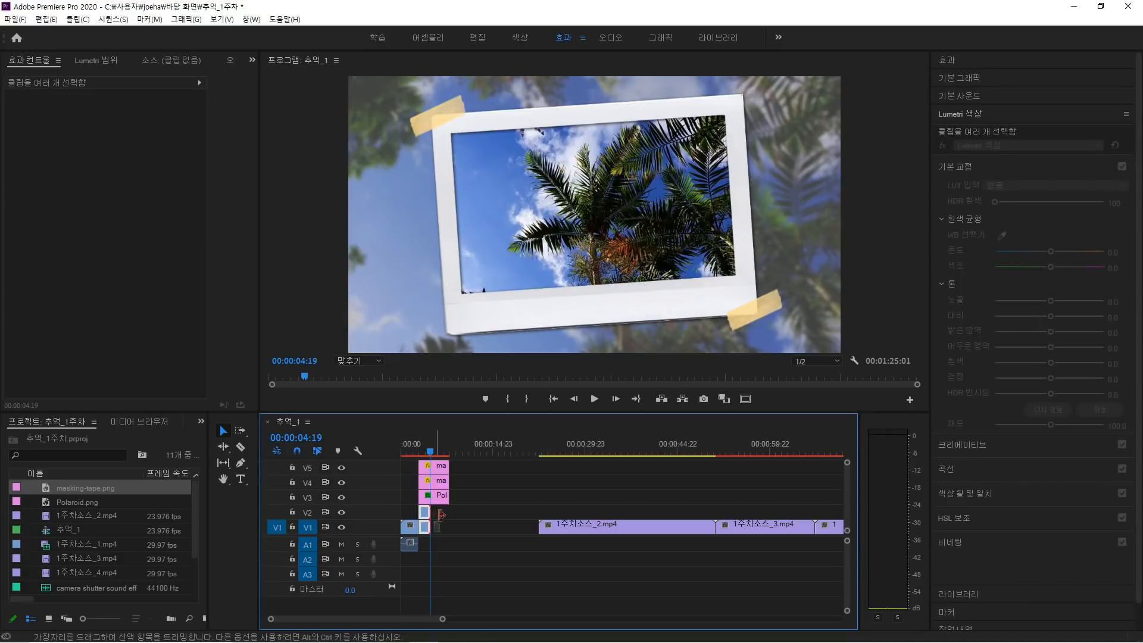
drag(435, 513, 448, 517)
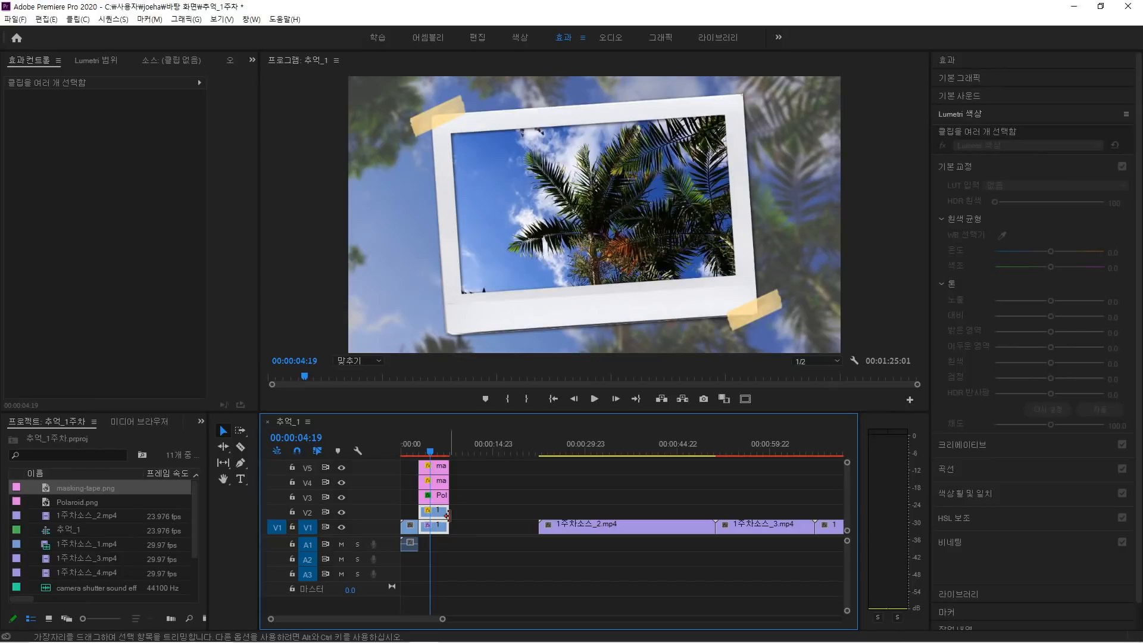
click(463, 534)
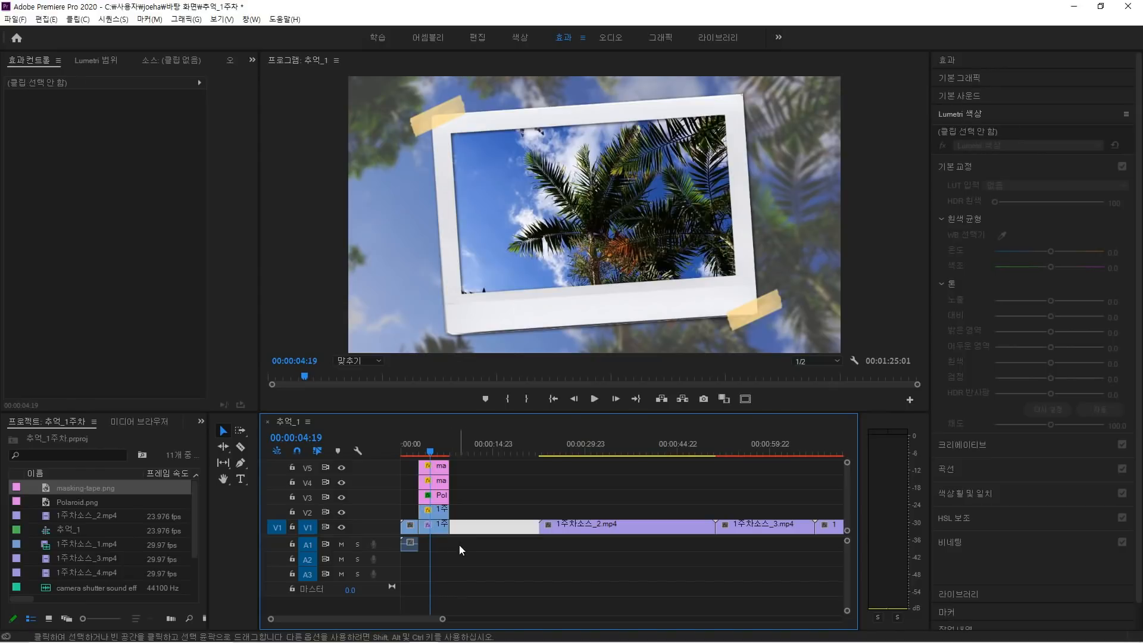
Nest the stacked Polaroid, masking tape and frame hold clips on V1 to V5 as 중첩 시퀀스 01.
drag(459, 545, 434, 472)
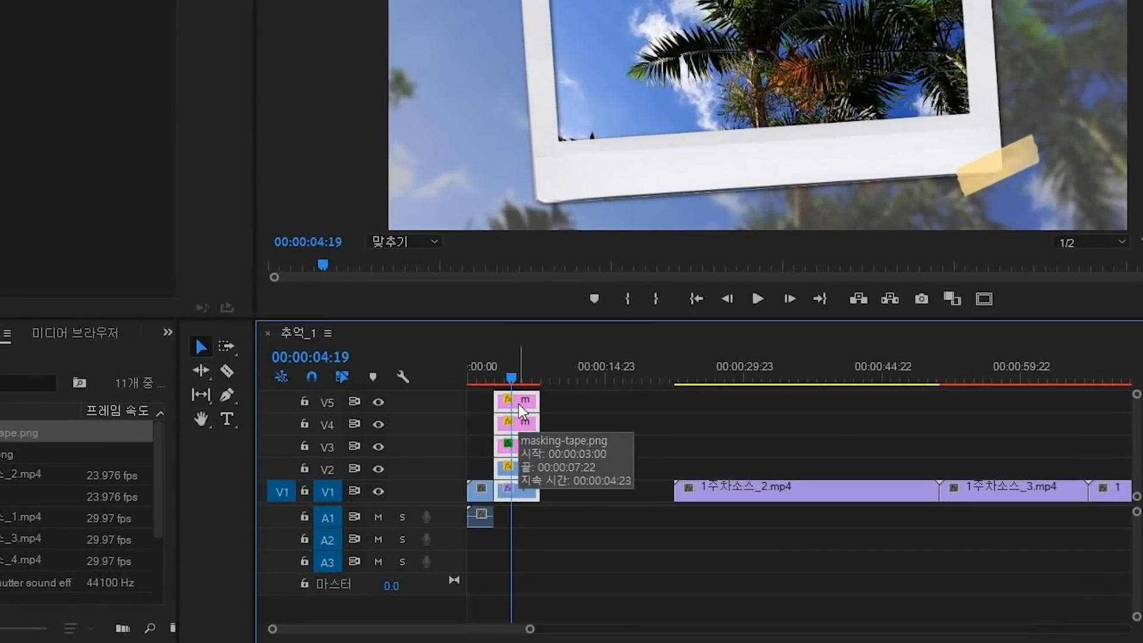
right_click(519, 404)
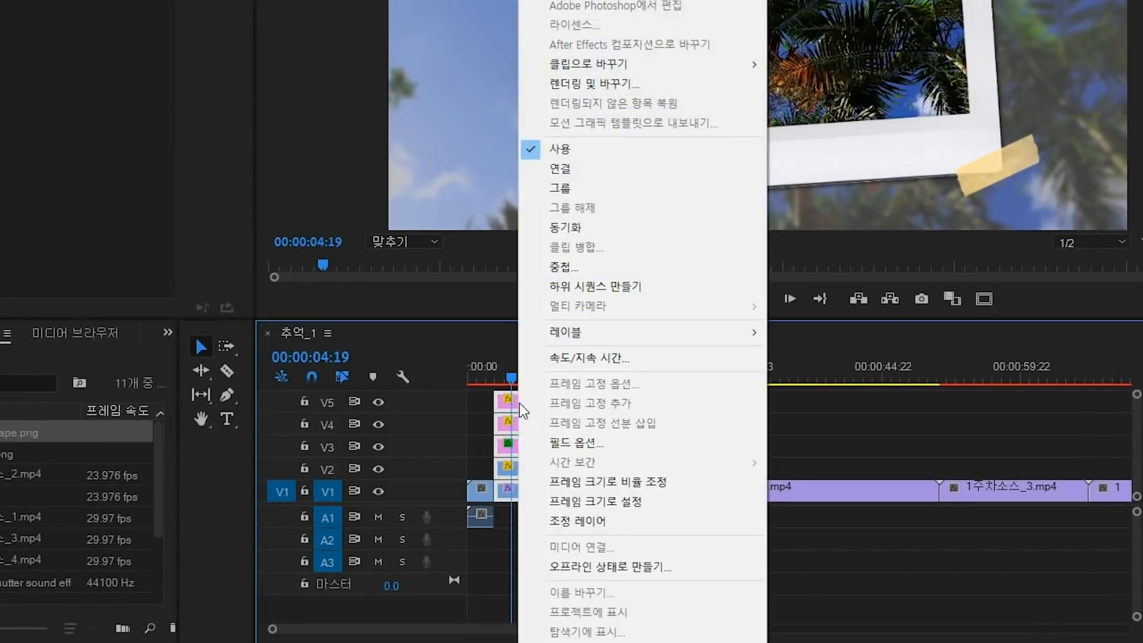
click(610, 267)
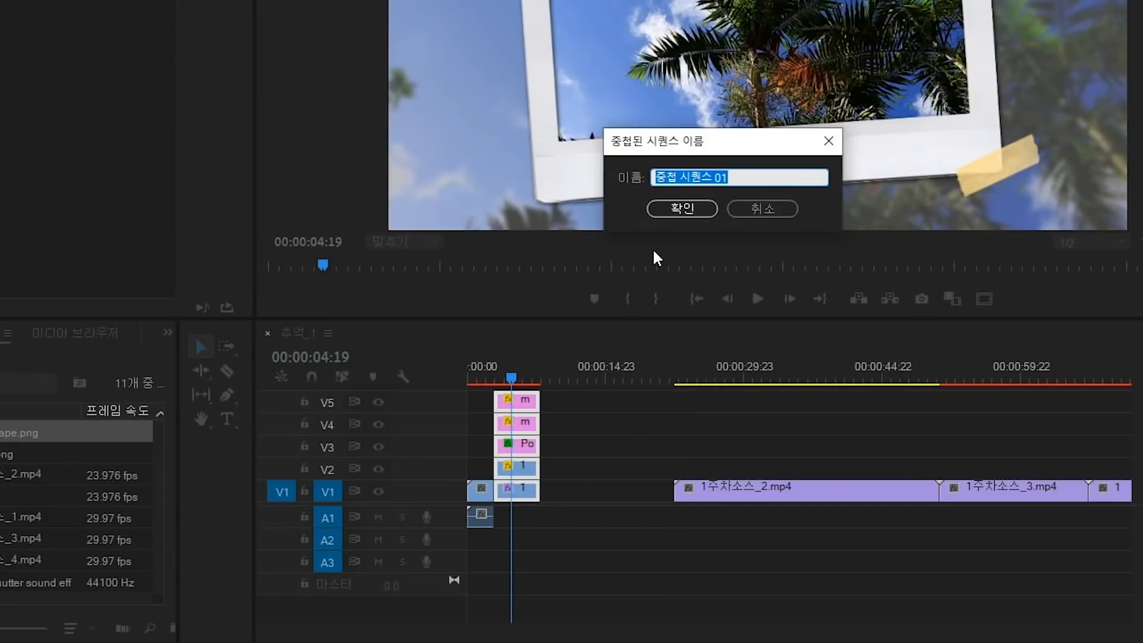
click(679, 209)
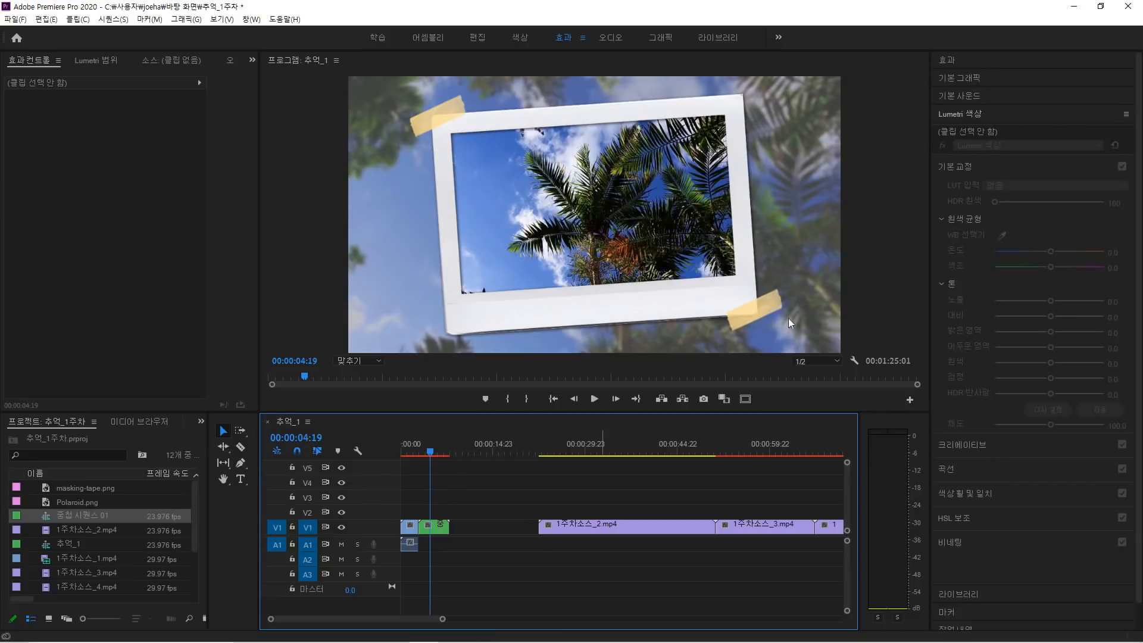
Add the 흰색으로 물들이기 (Dip to White) transition to the start of the nested sequence and play it back.
click(957, 59)
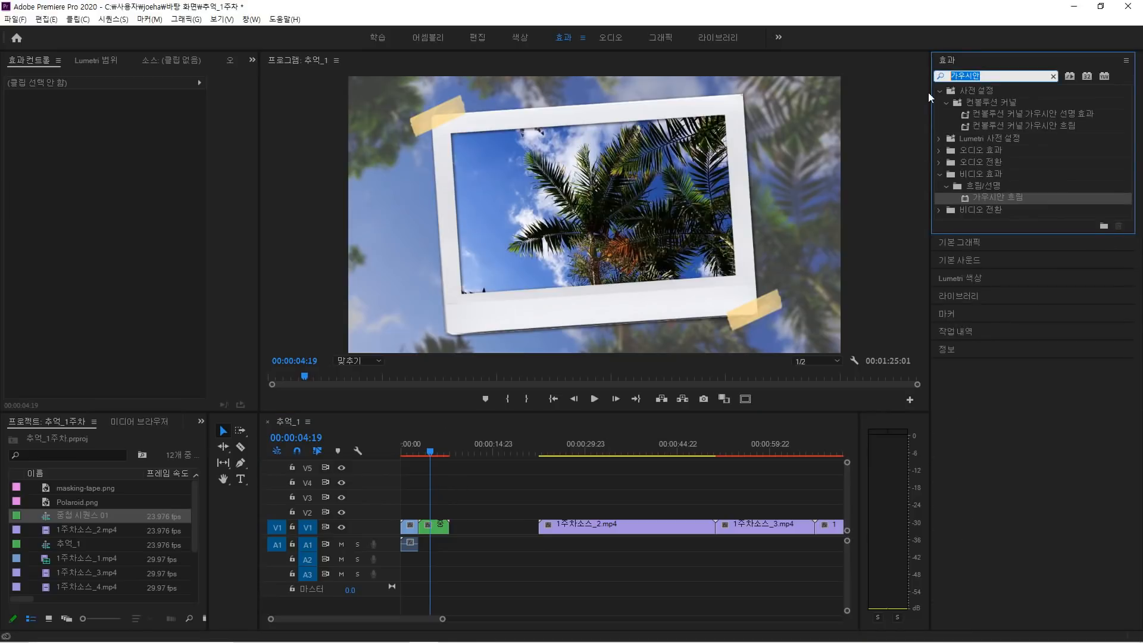
text(물들)
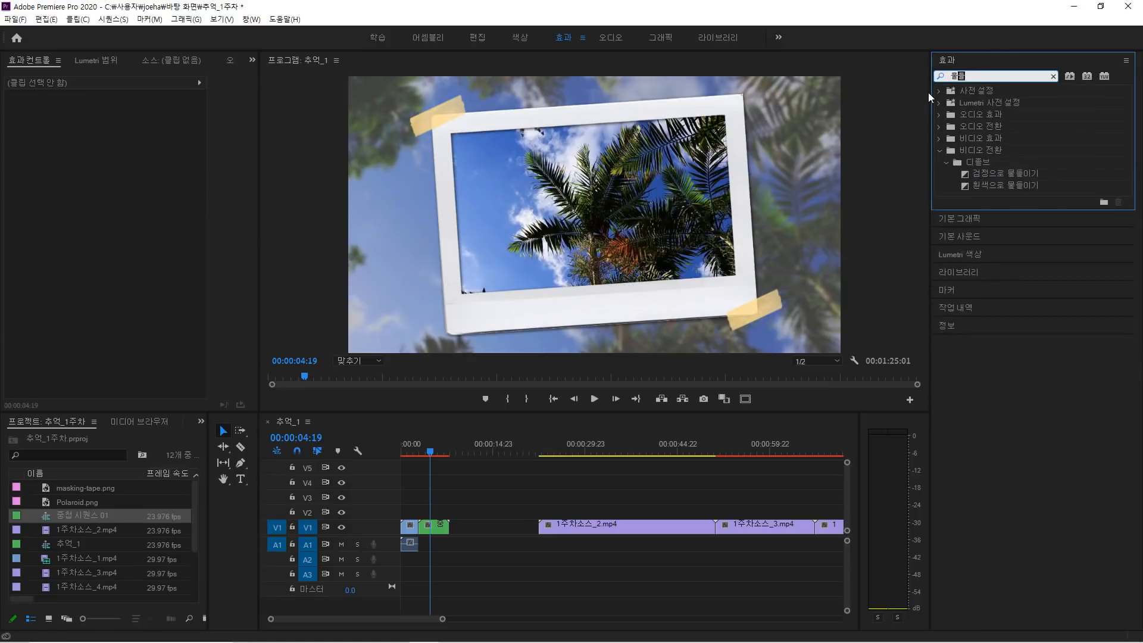
text(이기)
click(1022, 185)
drag(1022, 185, 423, 530)
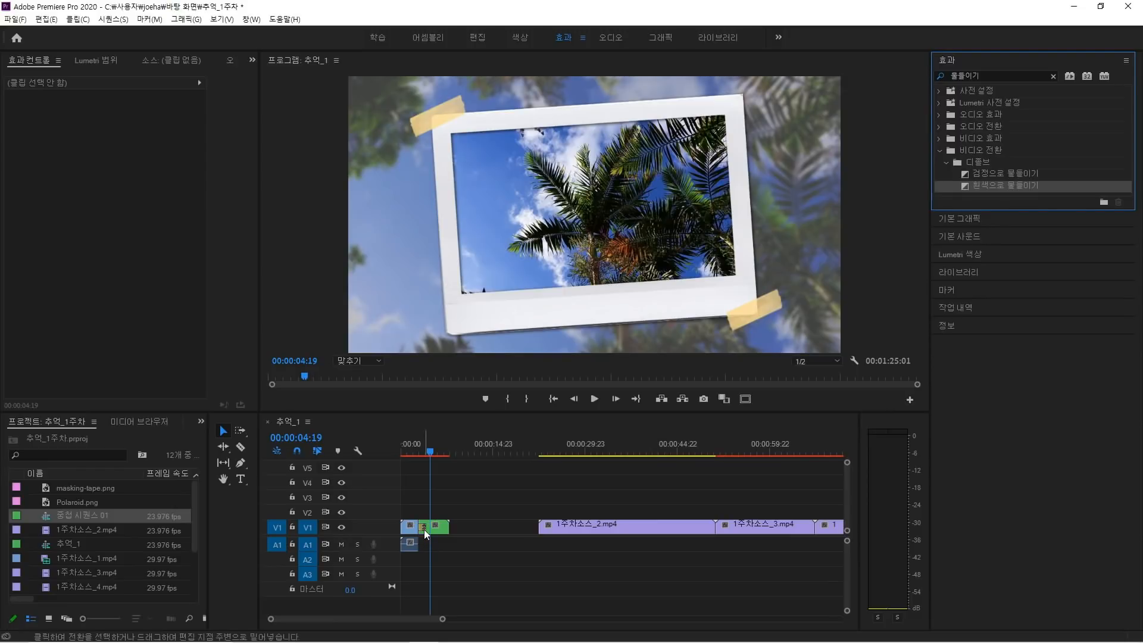
click(413, 451)
key(space)
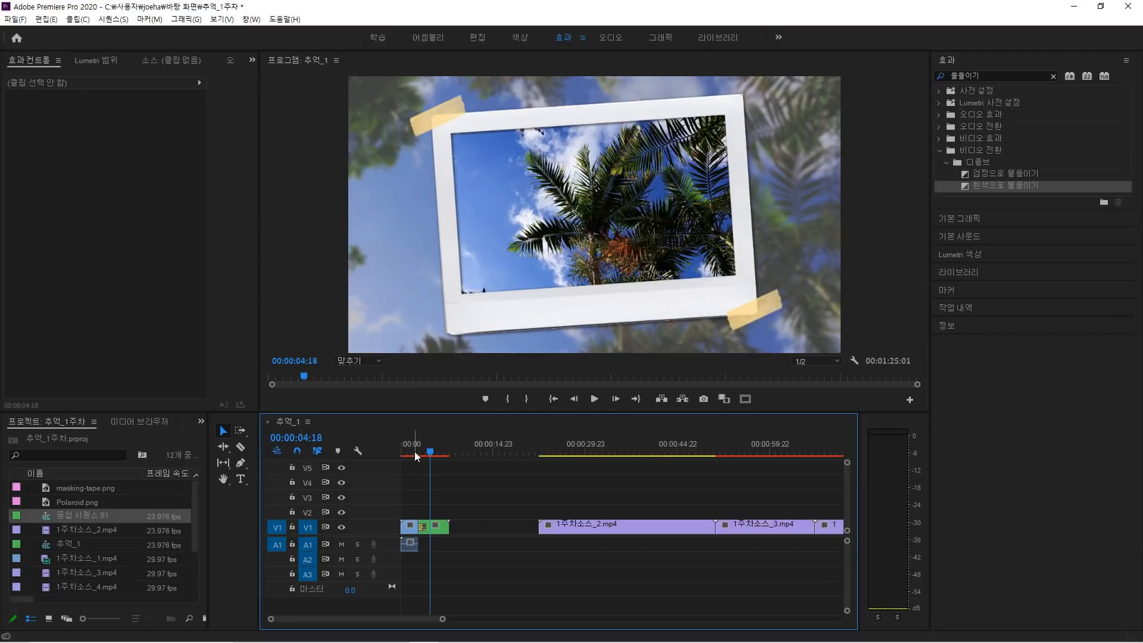
Set the duration of the 흰색으로 물들이기 transition to 9 frames and preview it.
key(=)
key(=)
key(=)
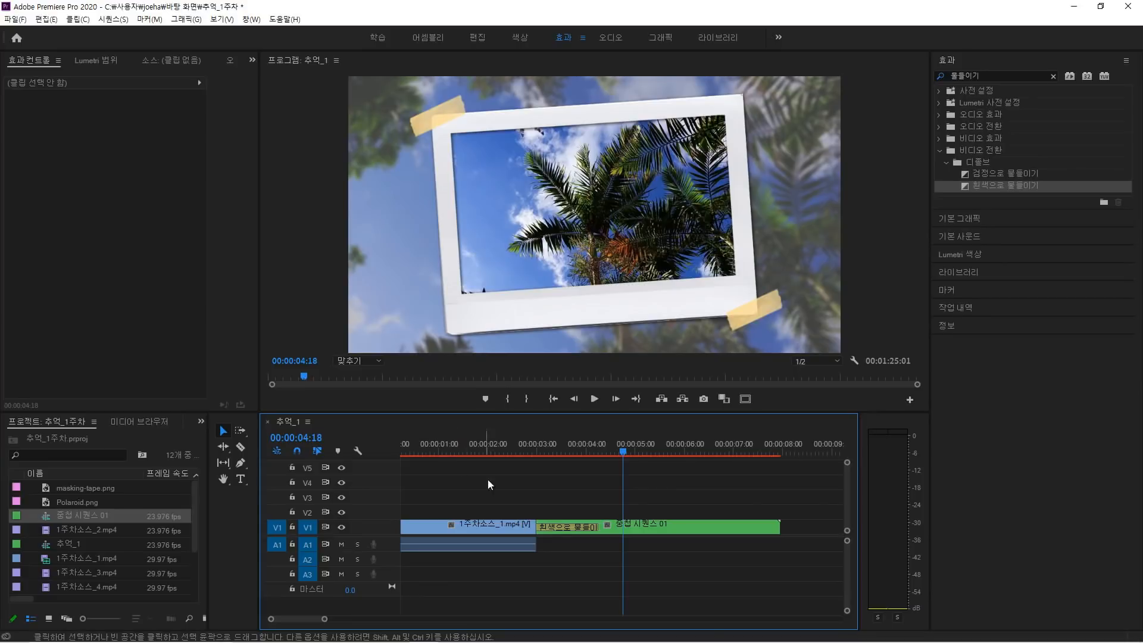
click(560, 527)
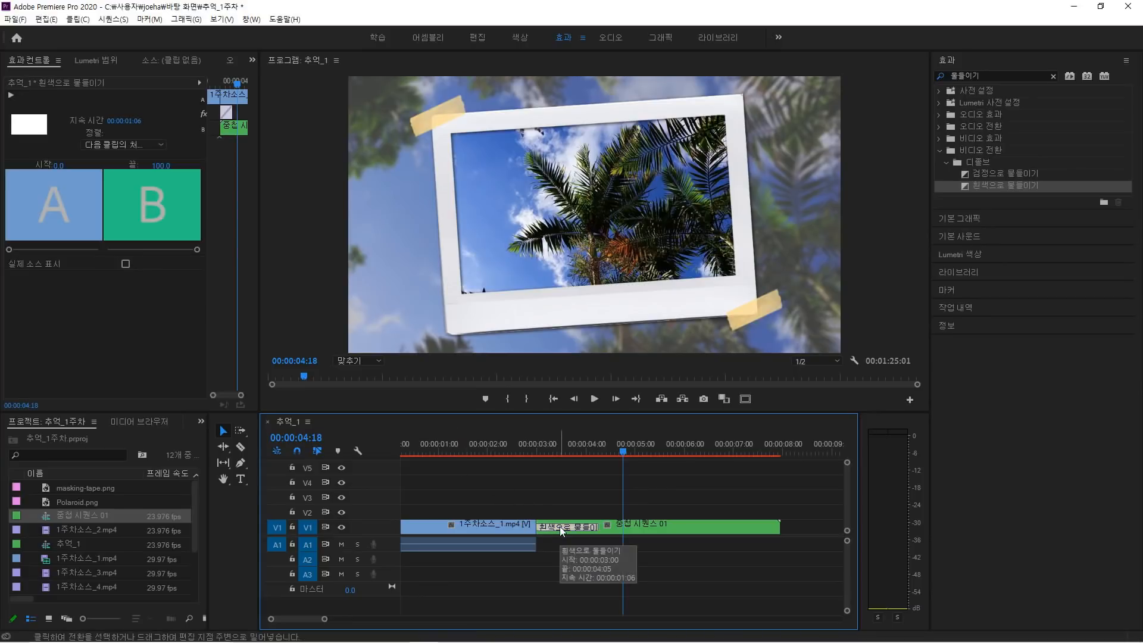
double_click(559, 526)
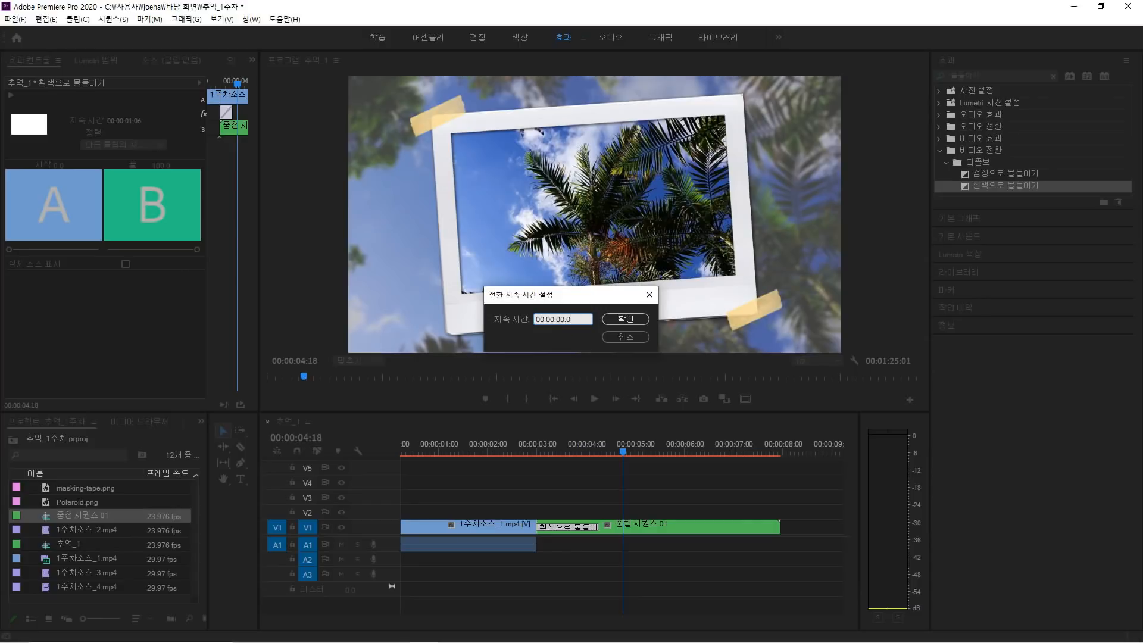
text(9)
click(619, 321)
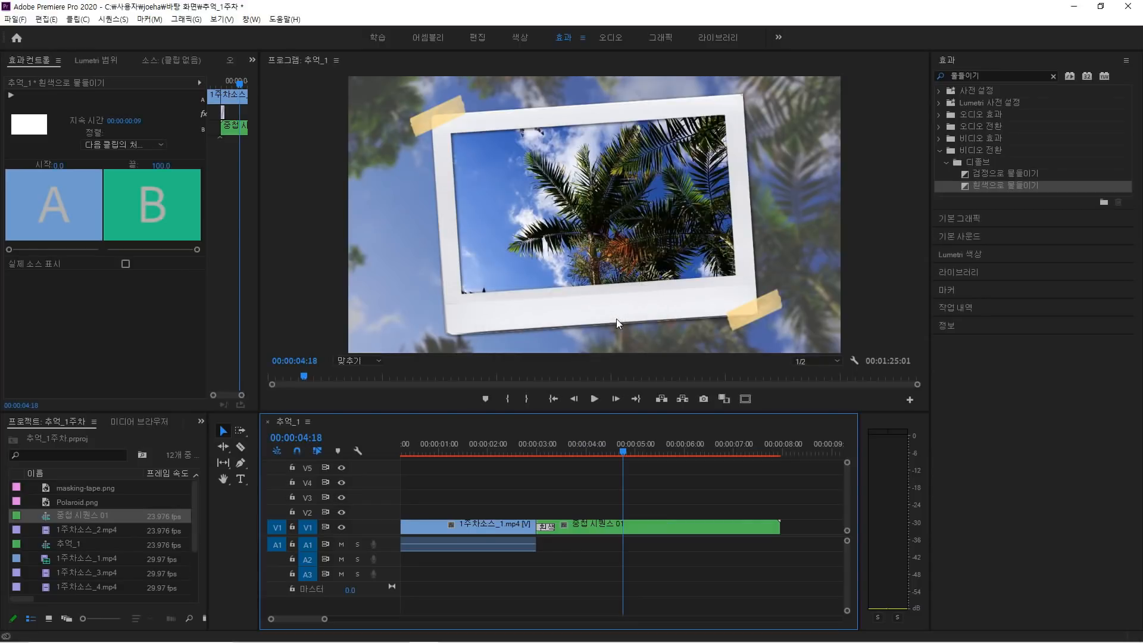
key(space)
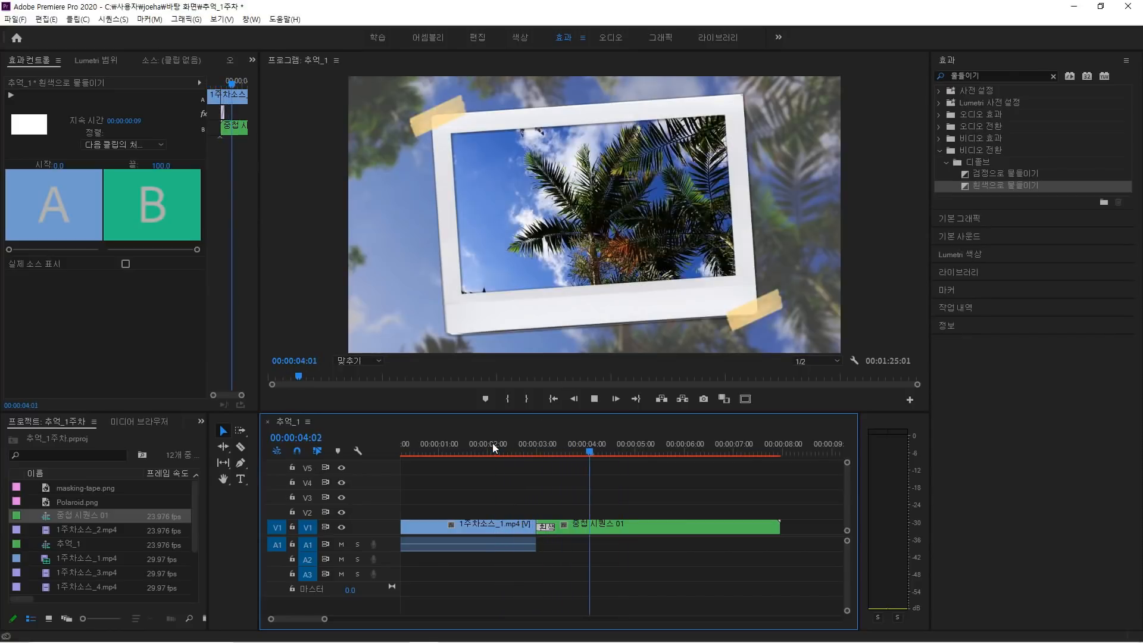
key(space)
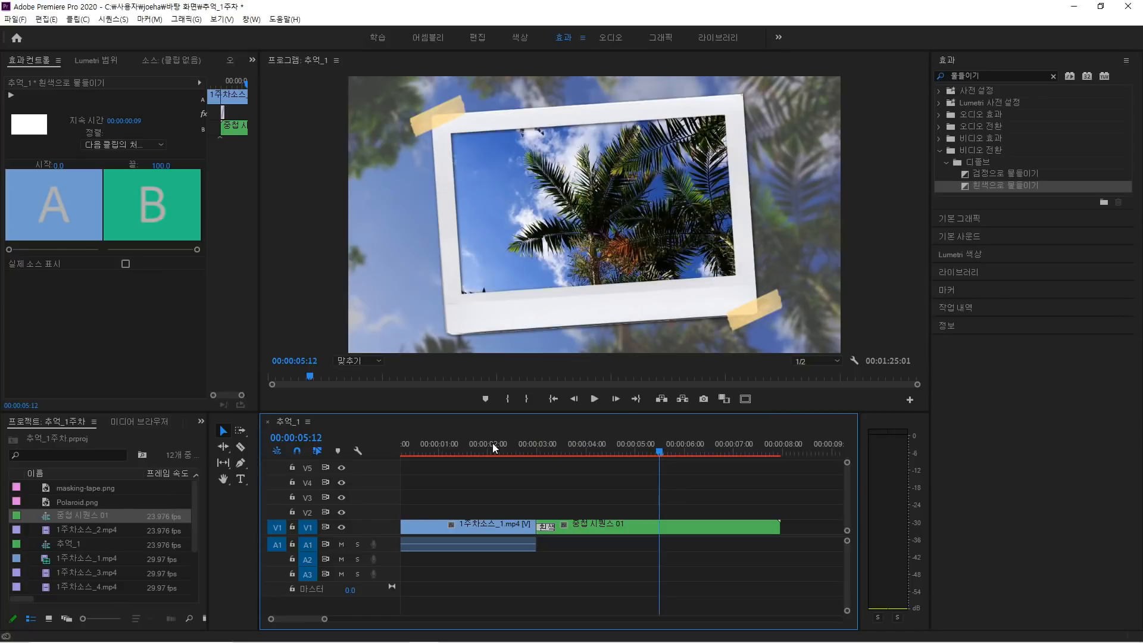
Move the 1주차소스_2.mp4 clip on V1 earlier so it starts at about 00:00:11:18.
key(minus)
key(minus)
key(minus)
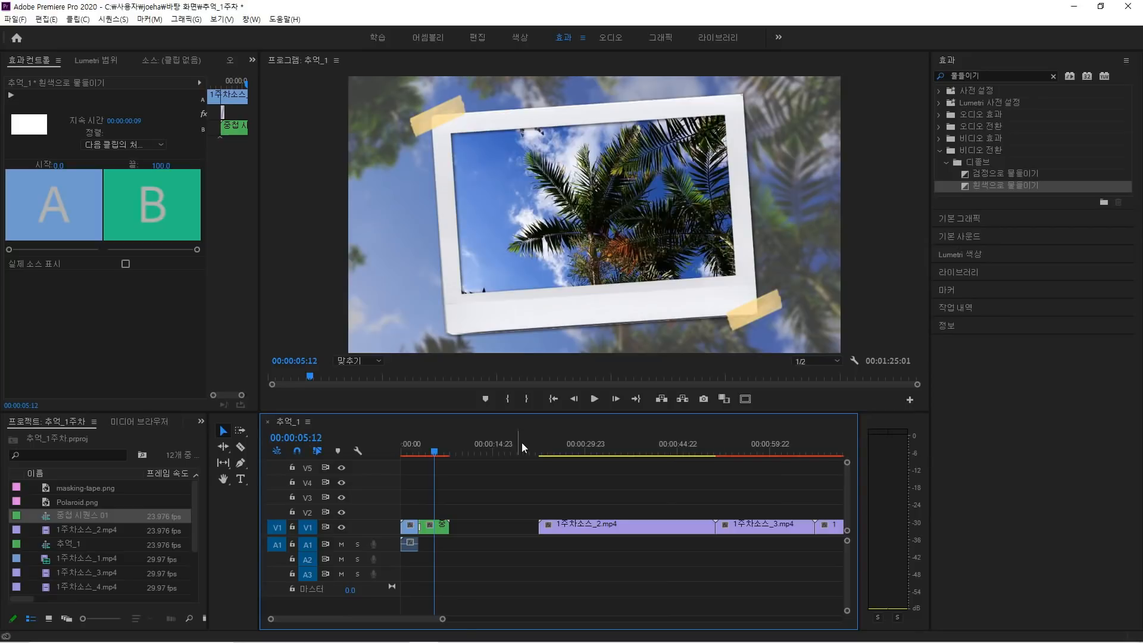
drag(552, 523, 487, 524)
Insert a frame hold segment at the start of the 1주차소스_2.mp4 clip and play through it.
drag(468, 451, 476, 455)
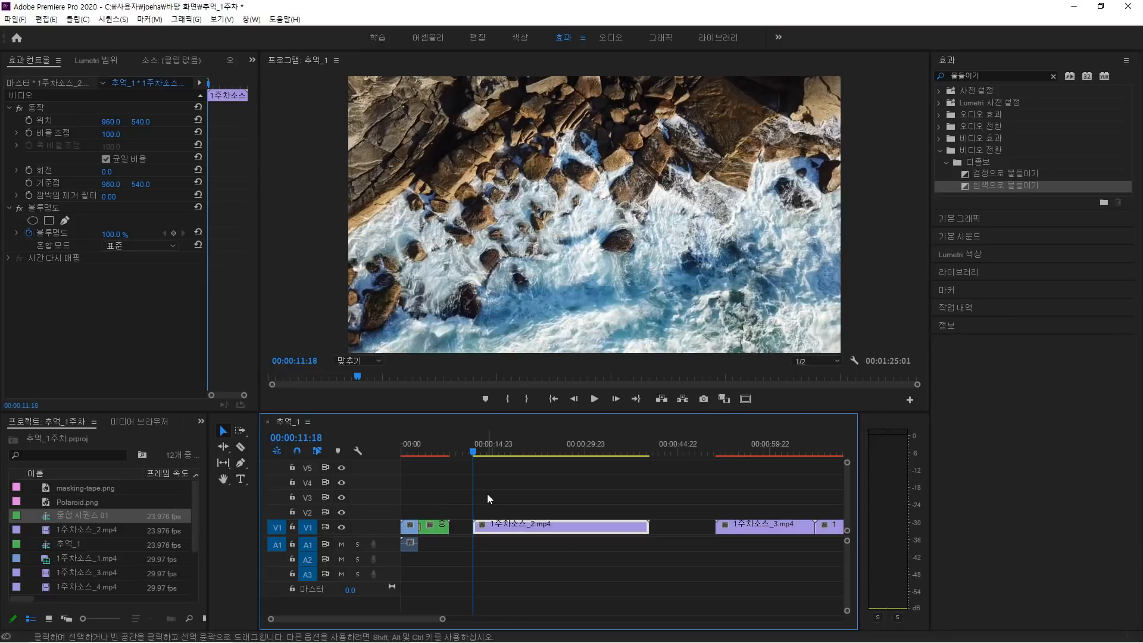
right_click(482, 525)
right_click(498, 525)
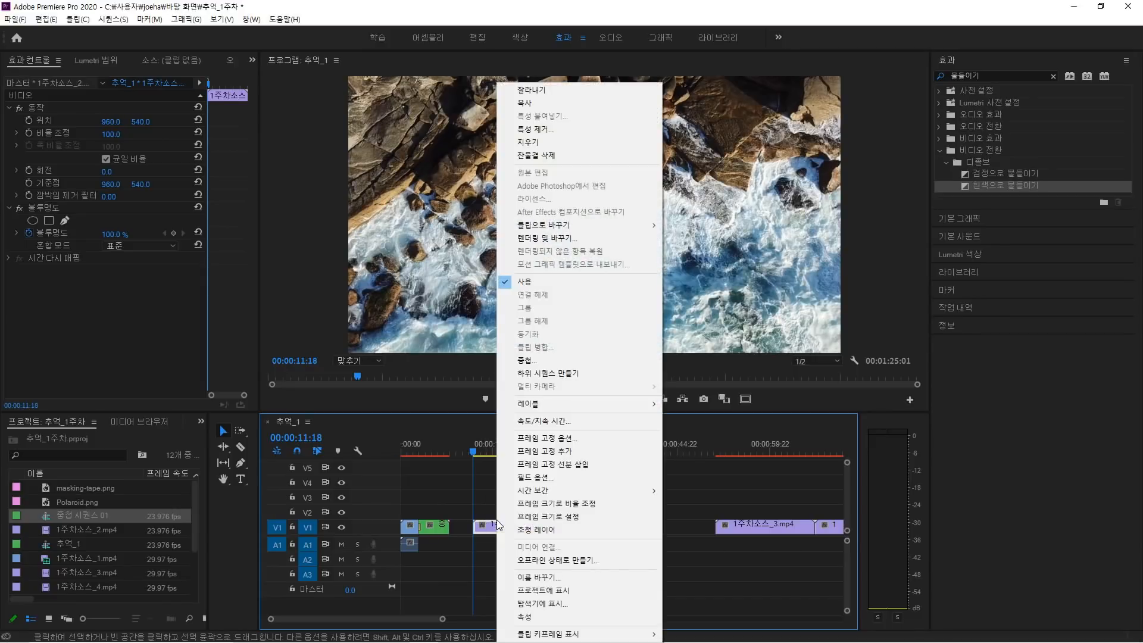
click(555, 464)
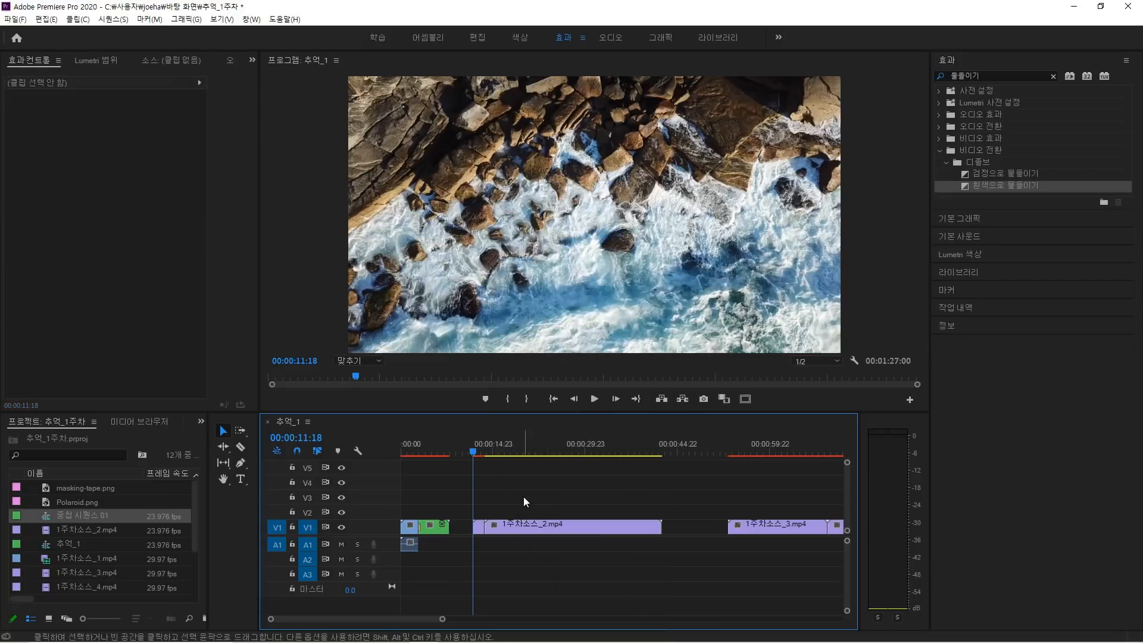
key(space)
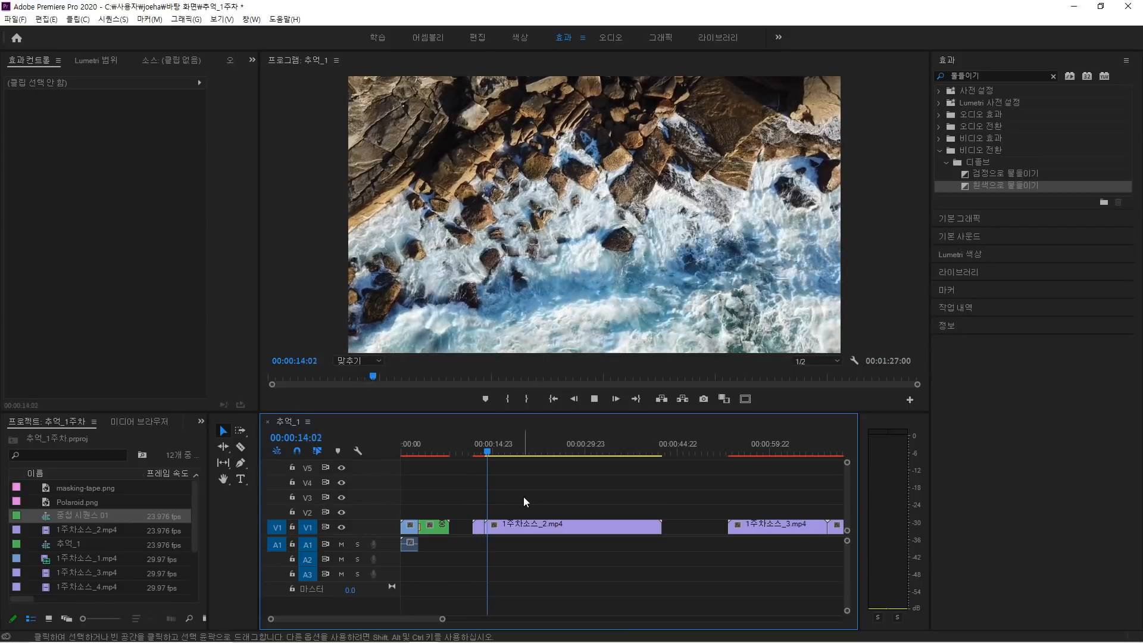
key(space)
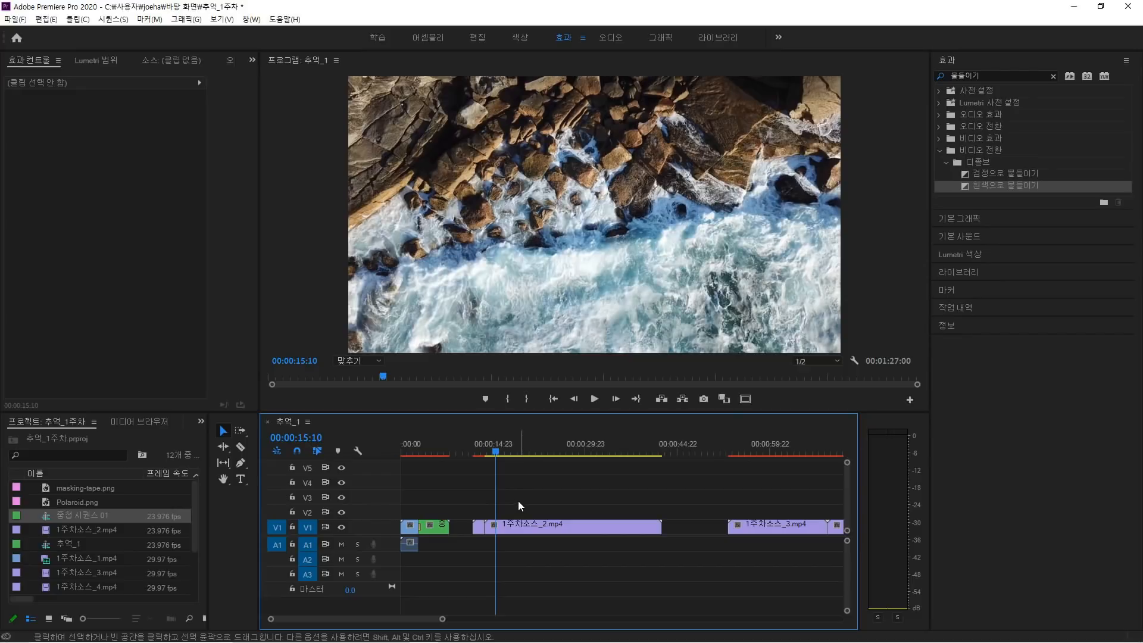
Move 1주차소스_2.mp4 and its frame hold segment onto V2 over the nested sequence's end, and trim the nested sequence to end near 00:00:06:00.
drag(514, 500, 442, 519)
click(434, 451)
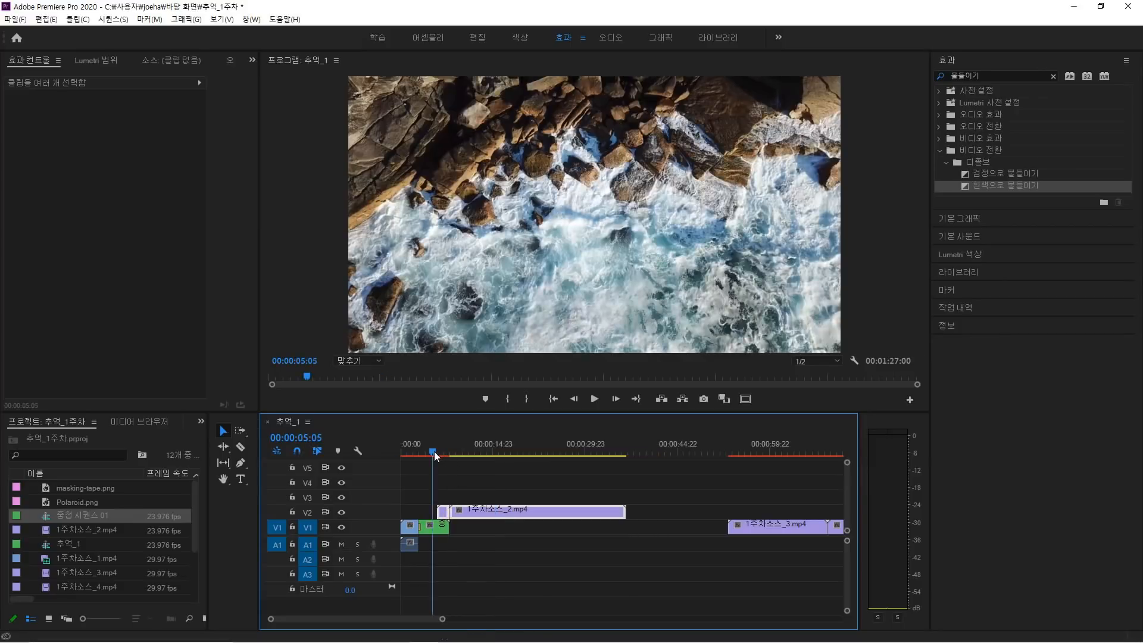
key(Left)
key(Left)
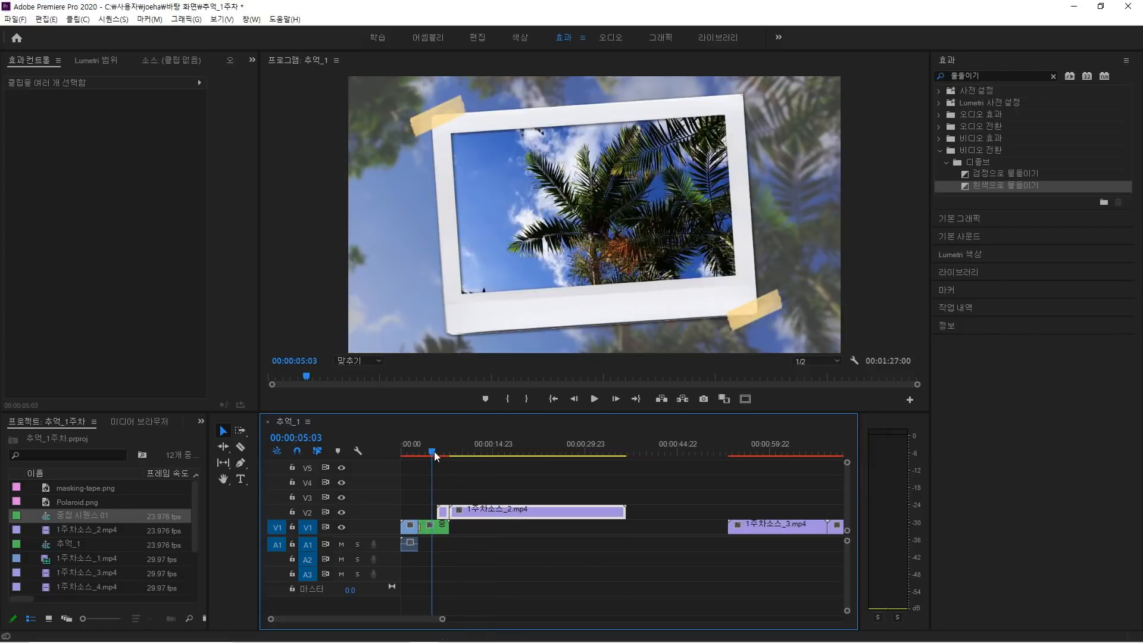
click(441, 527)
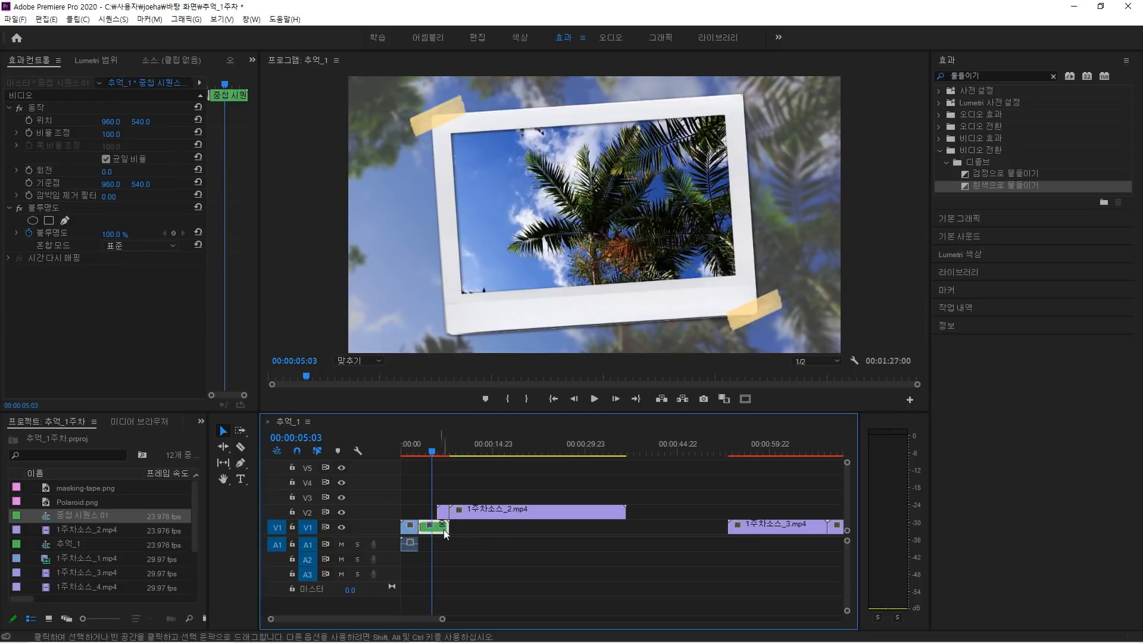
drag(445, 528, 431, 512)
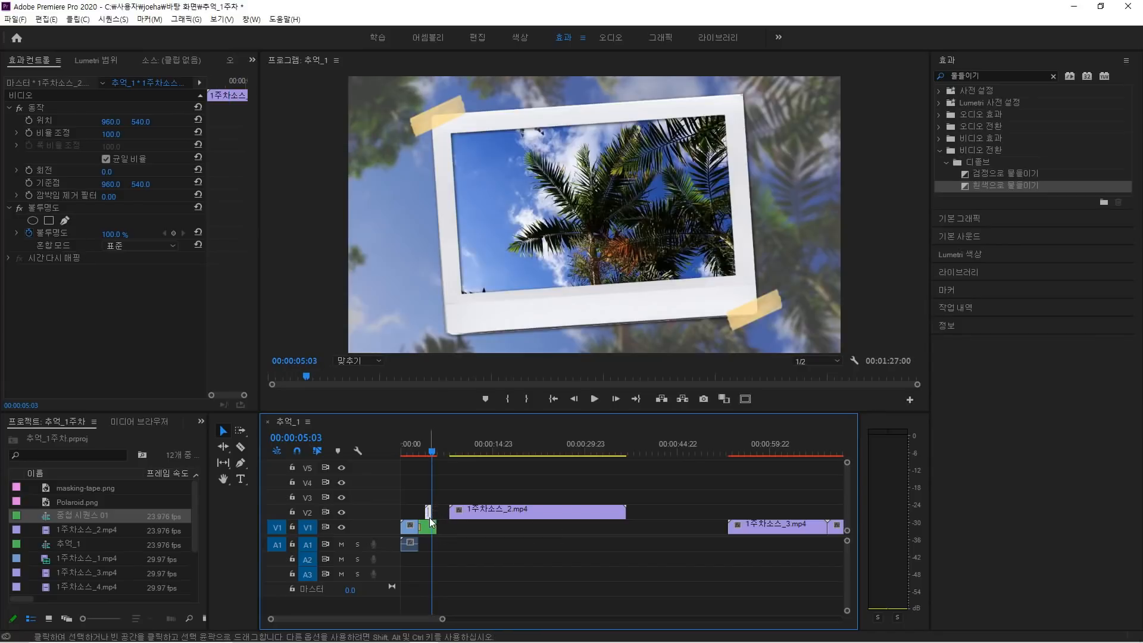
Trim the V2 frame hold segment to about one second and align its end with the end of the nested sequence.
key(equal)
key(equal)
key(equal)
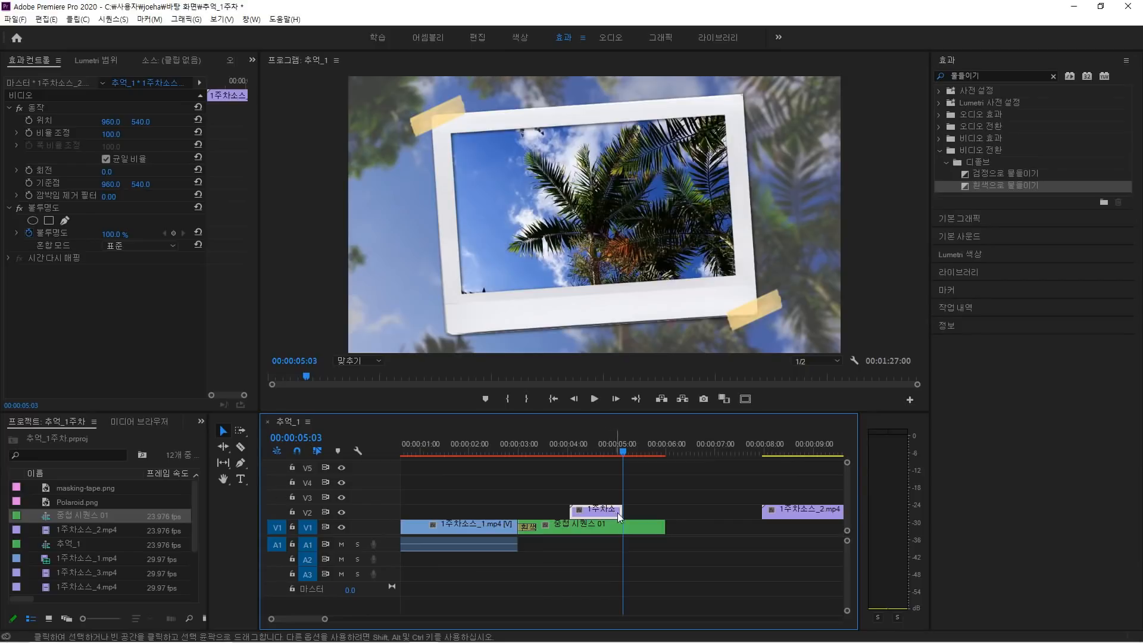
drag(613, 512, 621, 512)
drag(623, 456, 633, 456)
drag(622, 511, 618, 510)
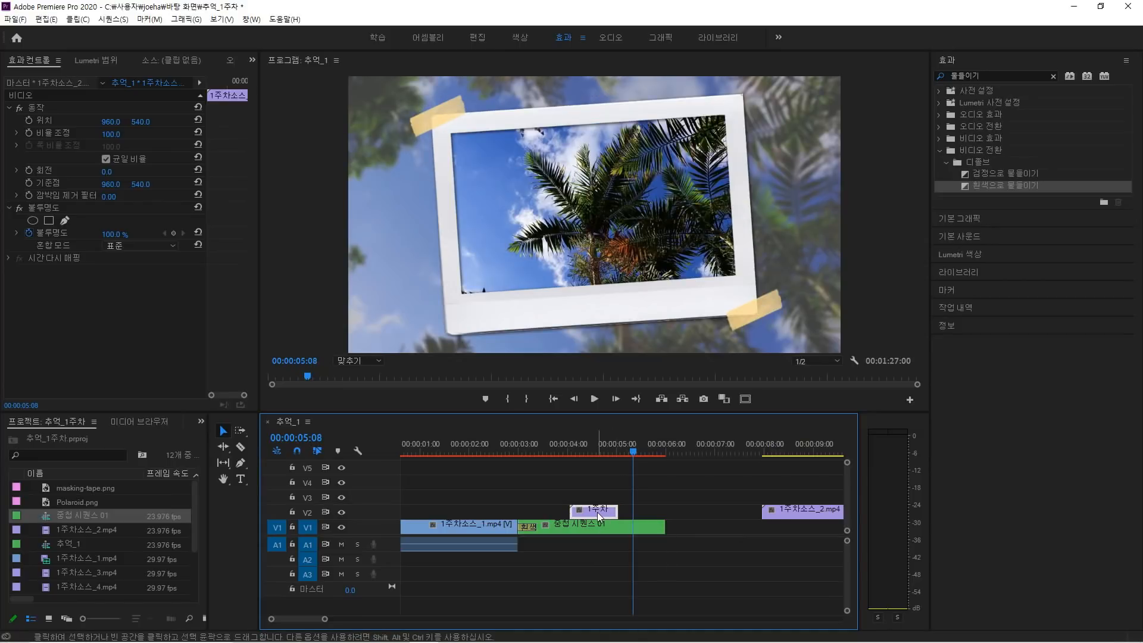
drag(598, 512, 650, 520)
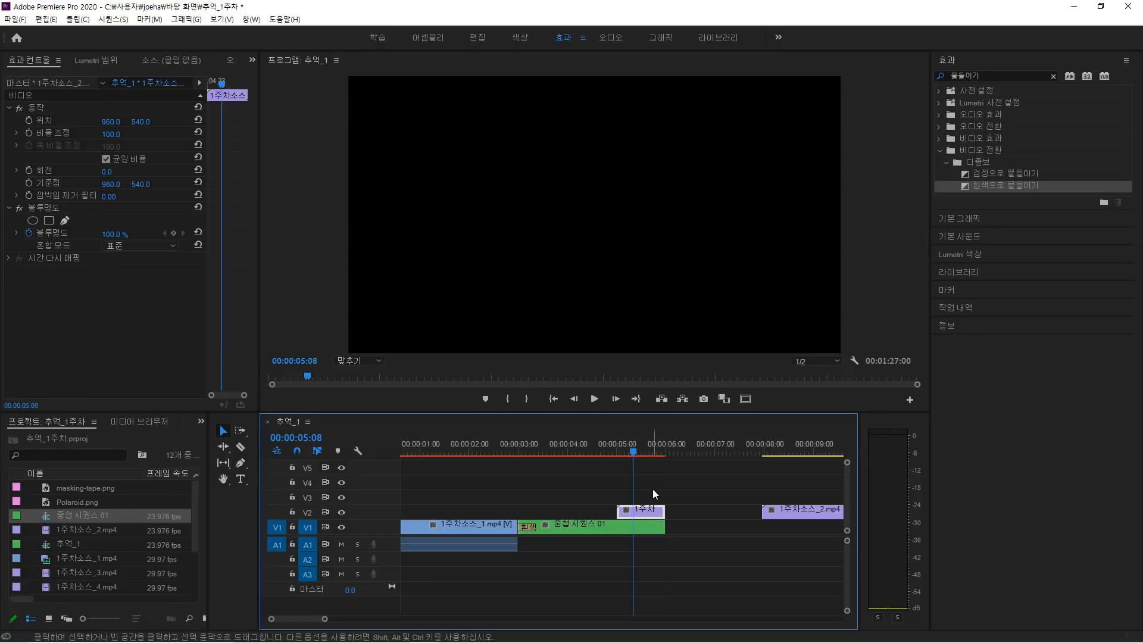
click(652, 490)
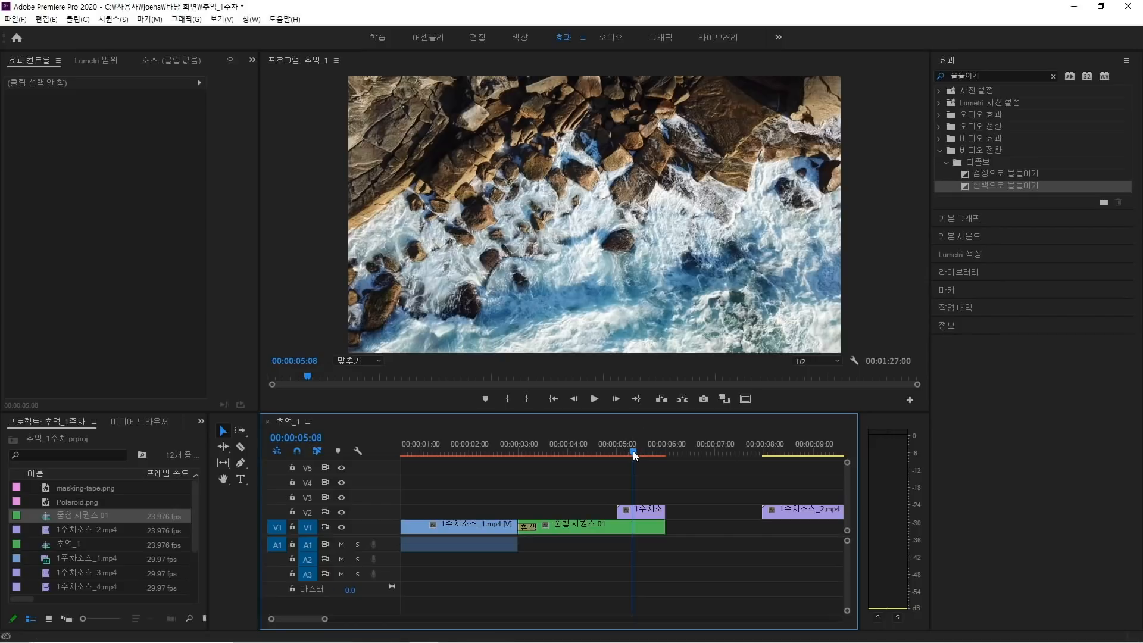
Add a free-draw bezier opacity mask to the V2 frame hold segment and enable mask path keyframing at 00:00:05:00.
drag(634, 453, 616, 452)
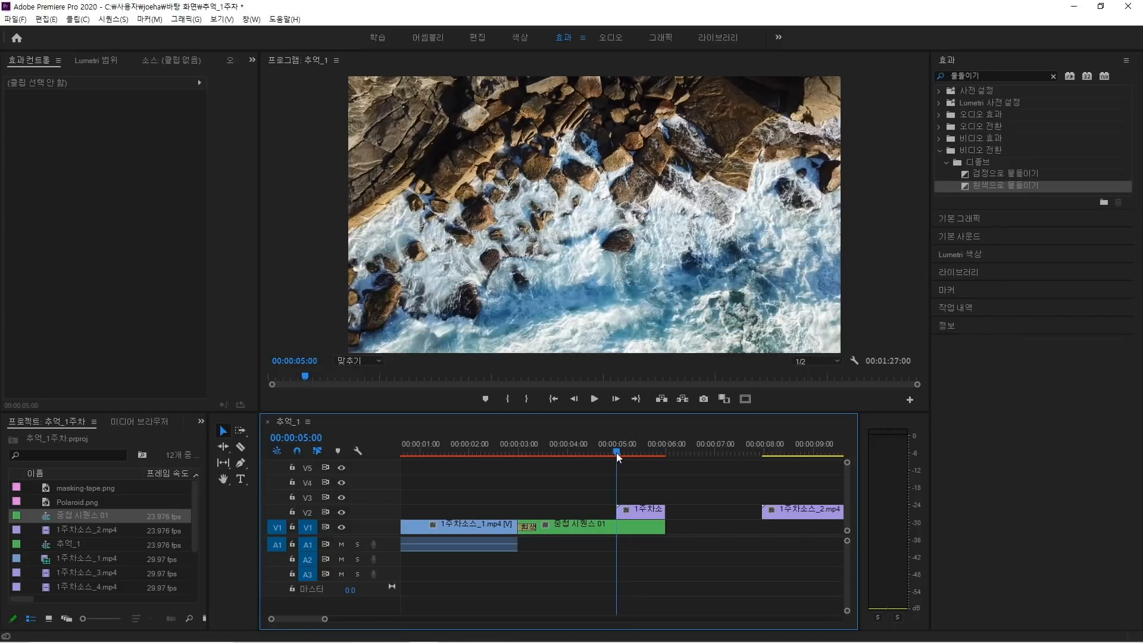
click(631, 507)
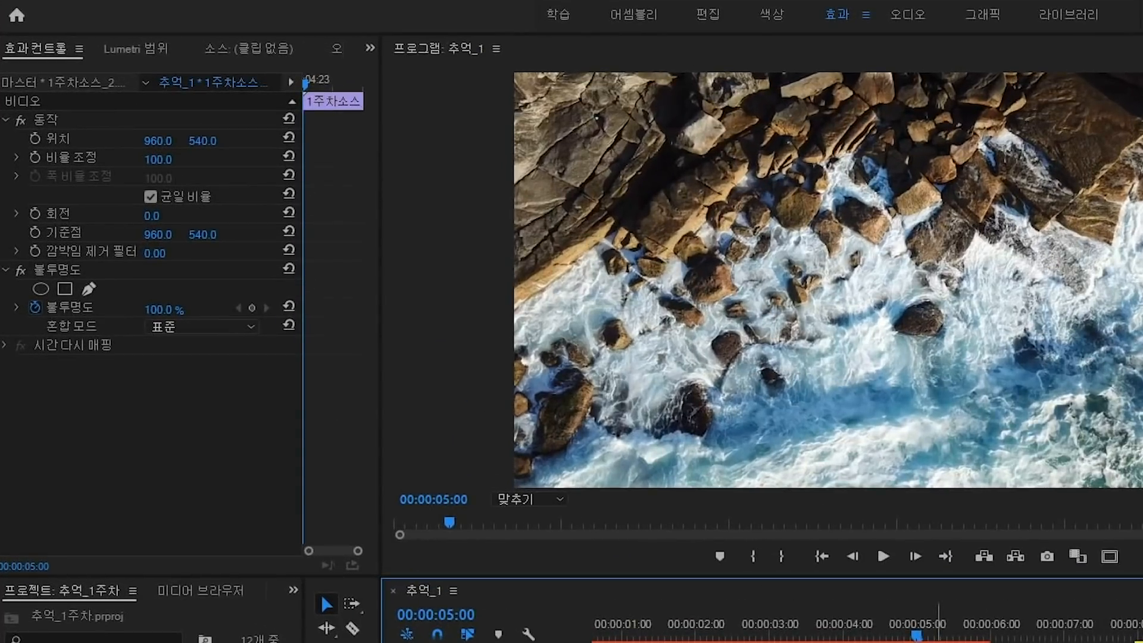
click(82, 271)
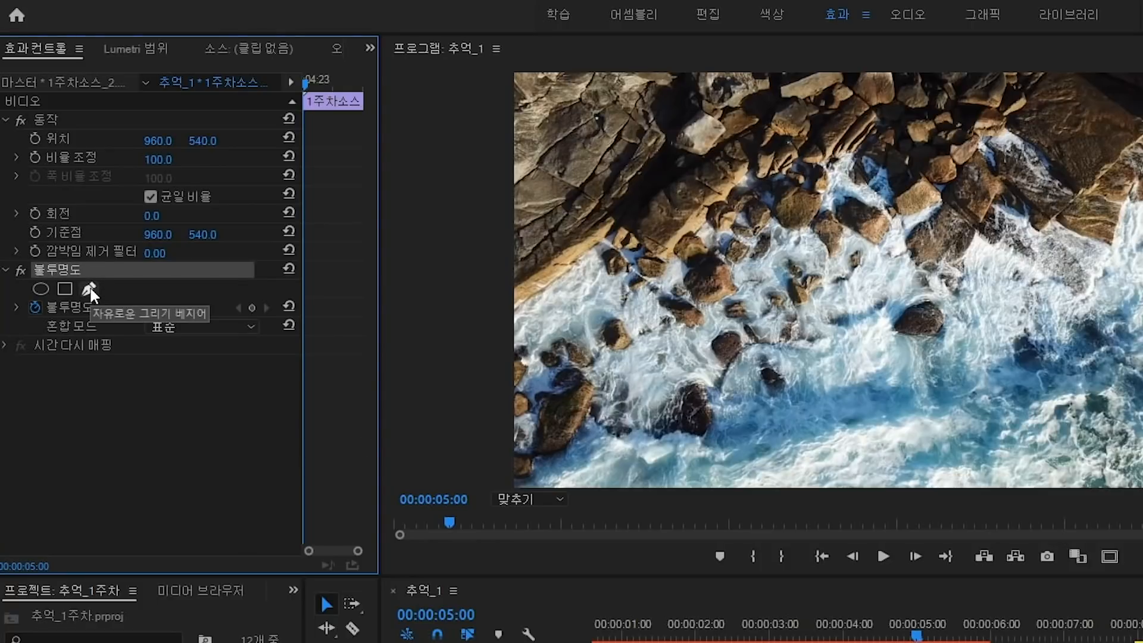
click(89, 289)
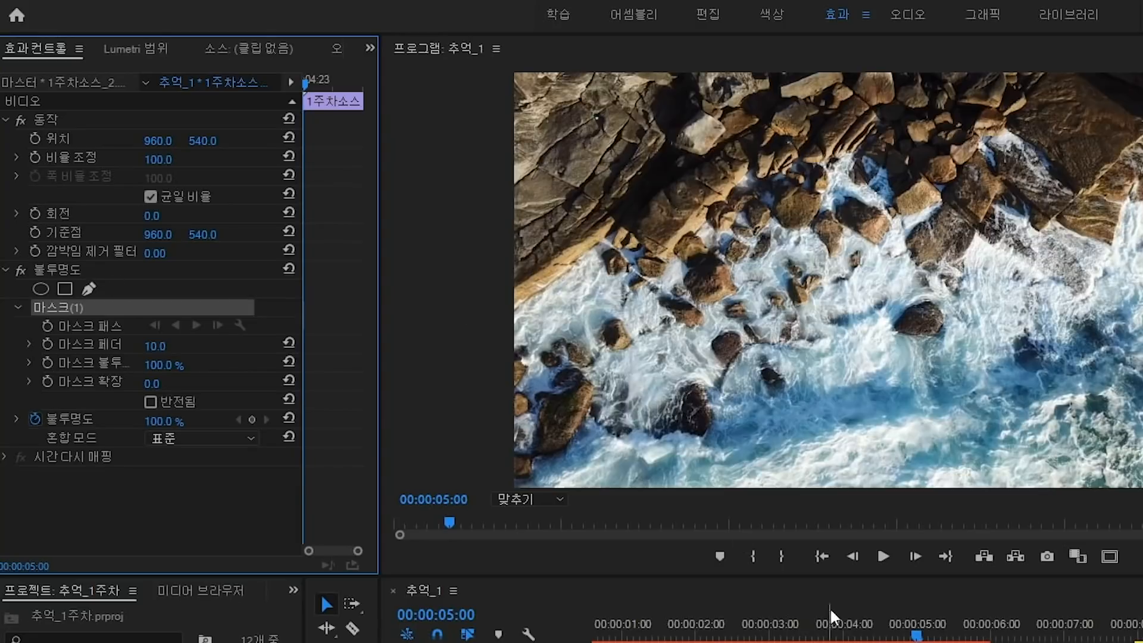
click(47, 327)
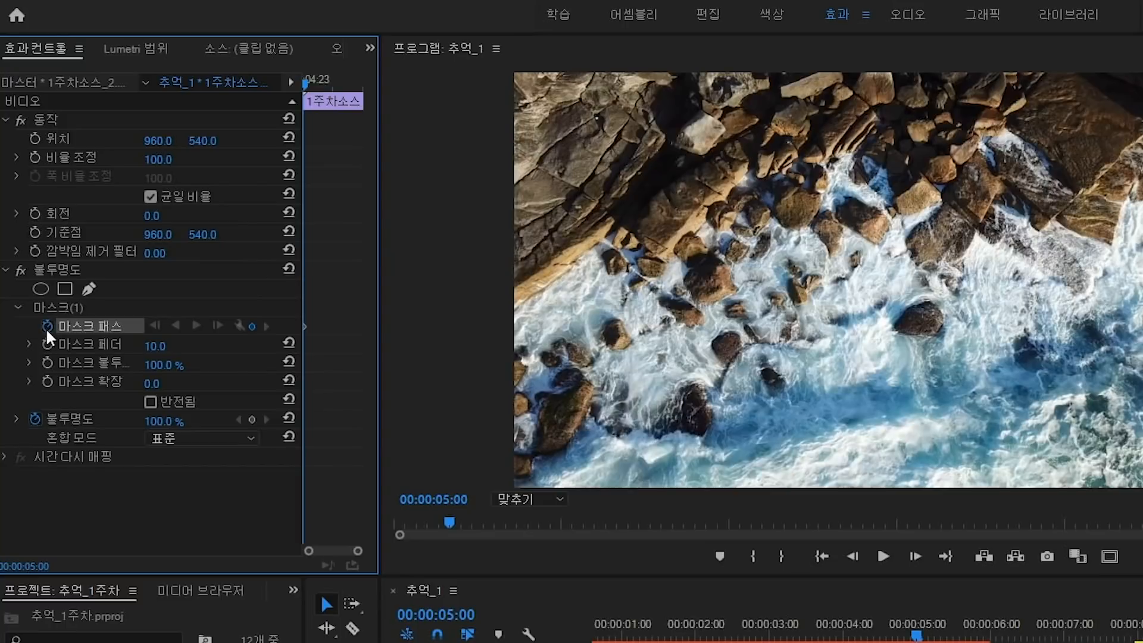
Draw a small closed four-point mask path over the white water near the centre of the frame at 00:00:05:00.
click(69, 306)
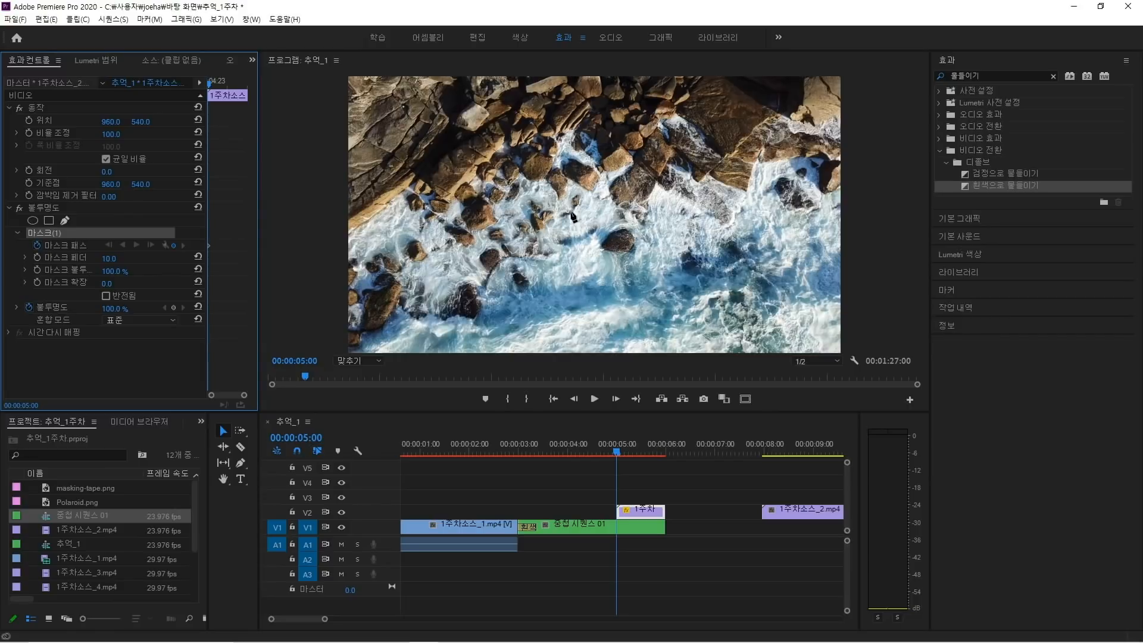
click(571, 212)
click(607, 197)
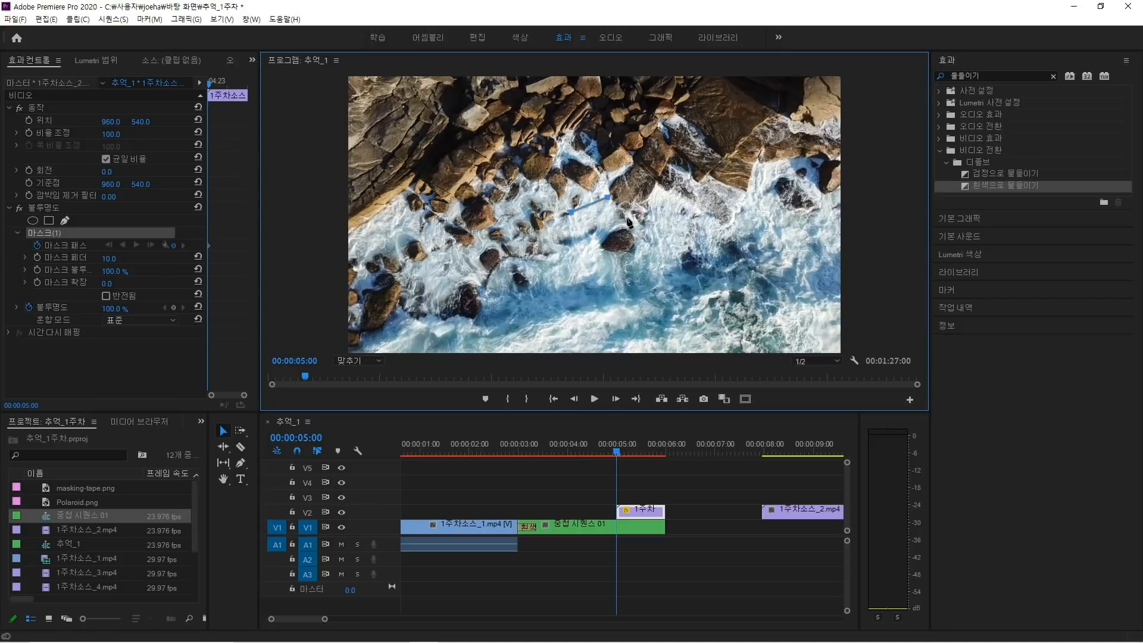
click(623, 229)
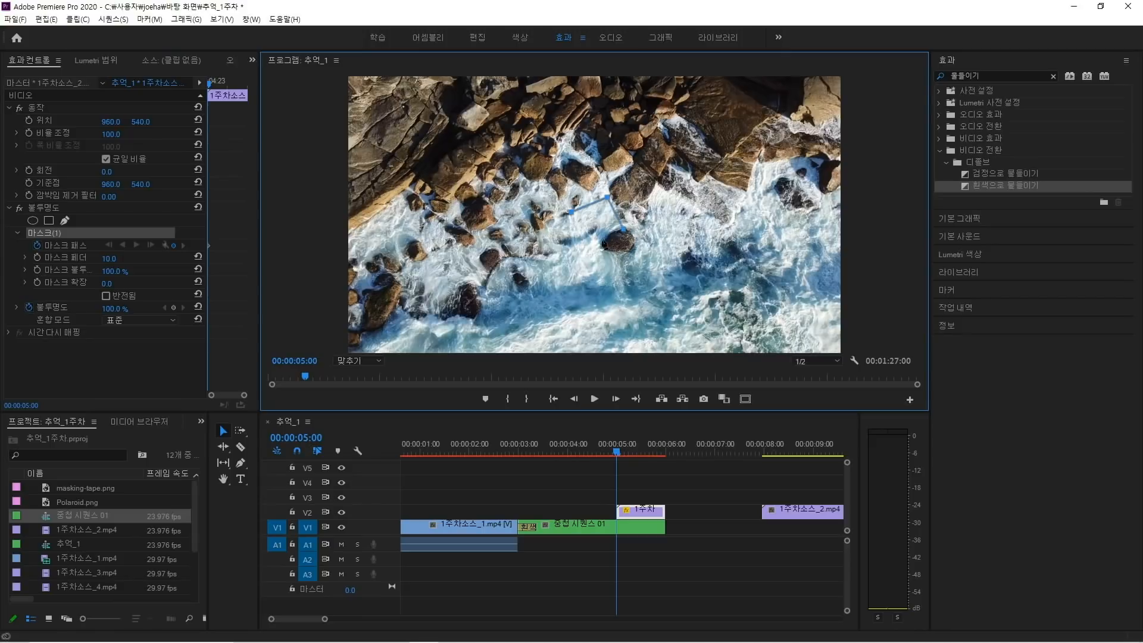
click(594, 238)
click(571, 213)
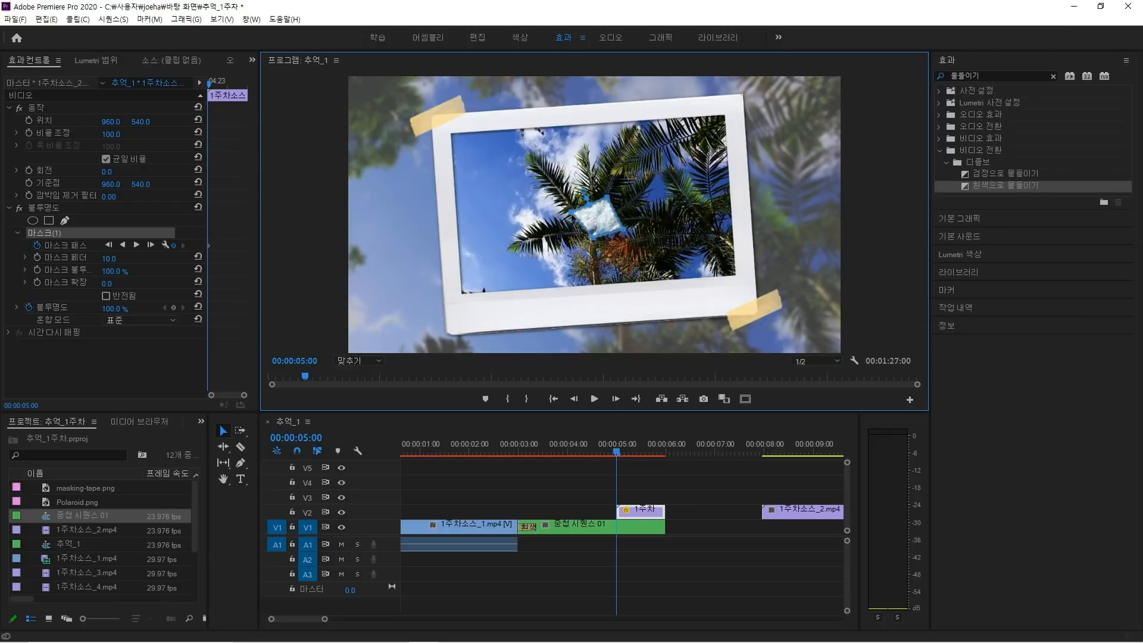
Set the mask feather to 0.
click(118, 257)
text(0)
key(Return)
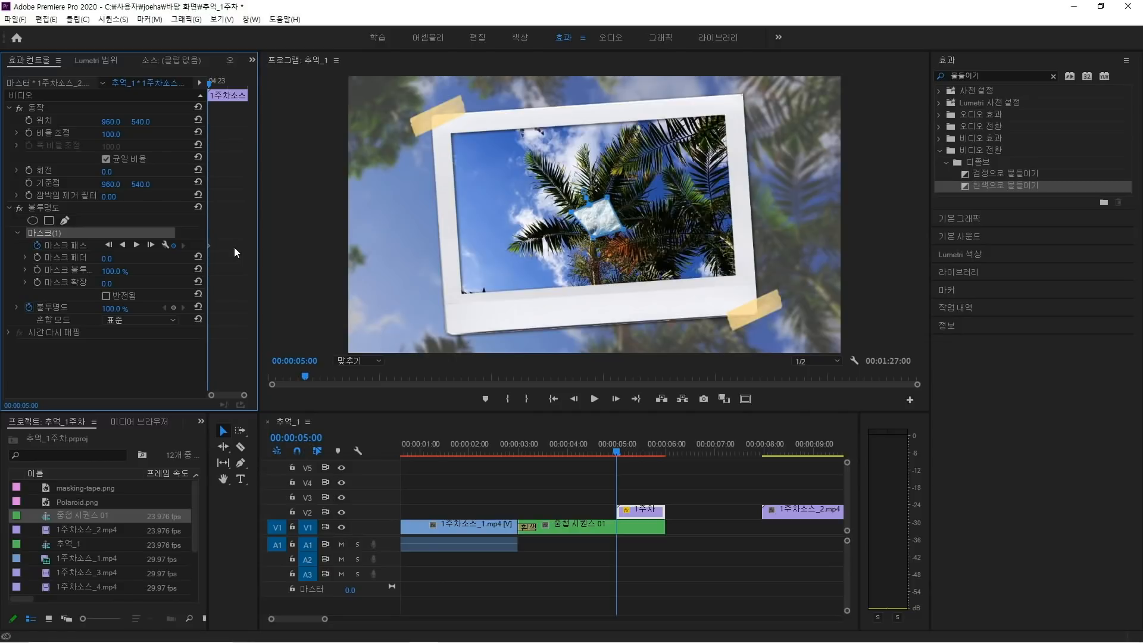
Add a mask path keyframe at 00:00:05:03 that holds the small four-point shape.
key(Right)
key(Right)
key(Right)
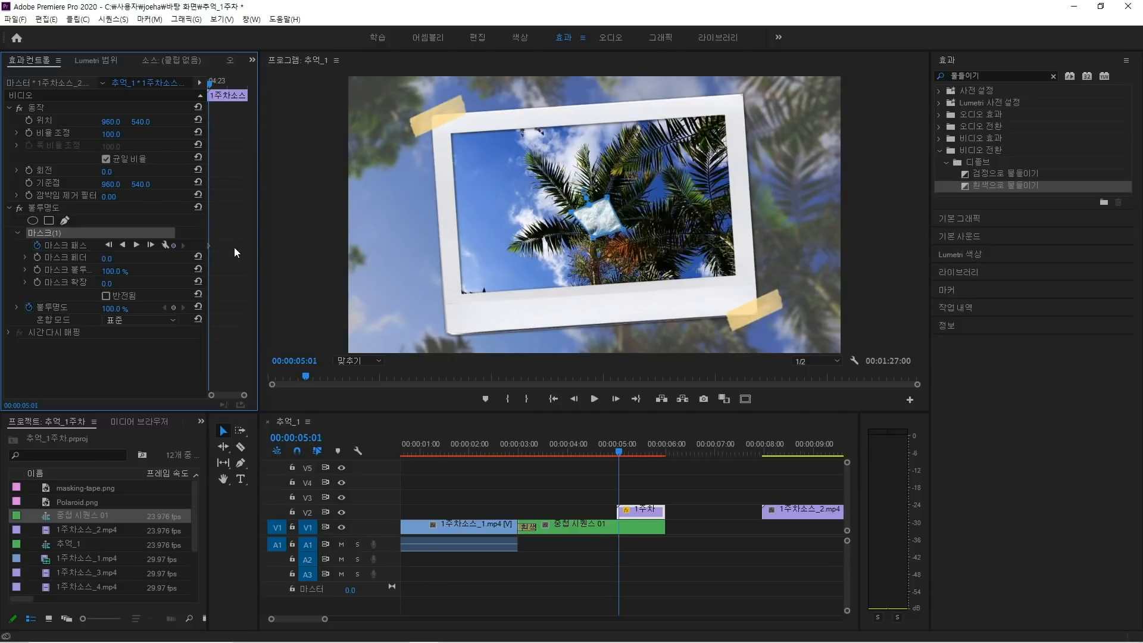
click(174, 245)
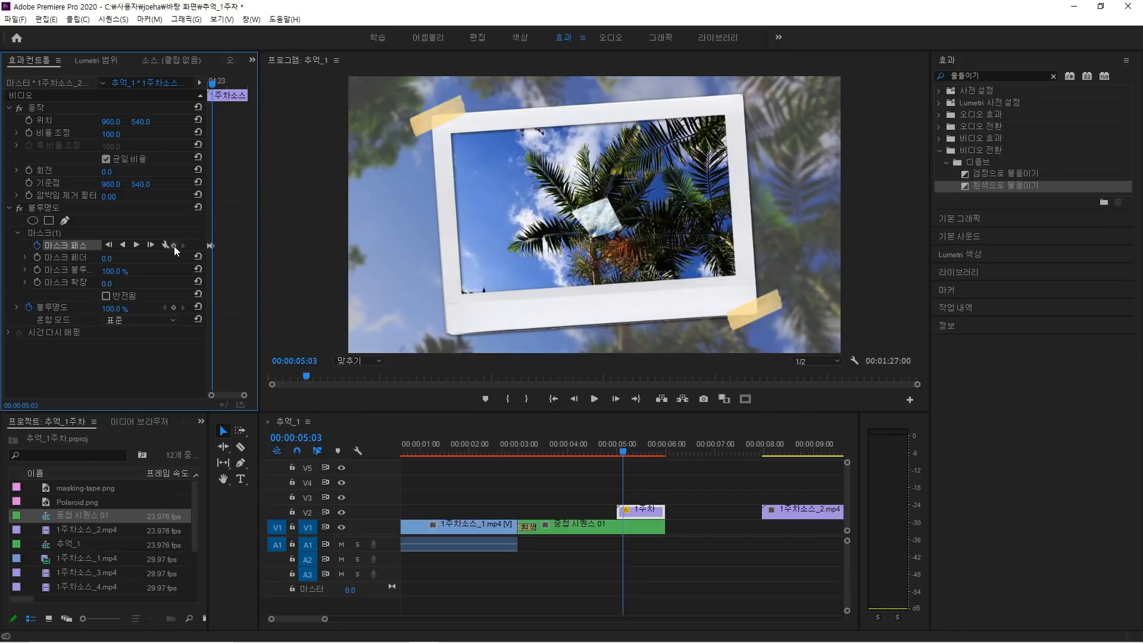
At 00:00:05:04, pull the mask points outward and add a lower-left point, forming an irregular five-point shape across the middle of the Polaroid photo.
key(Right)
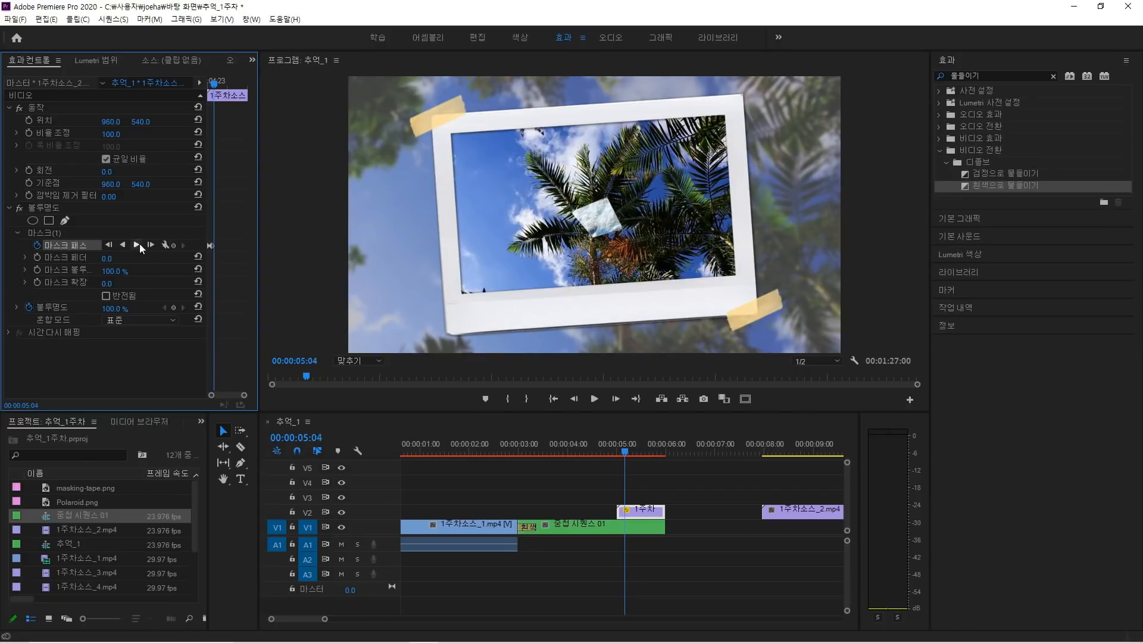
click(55, 231)
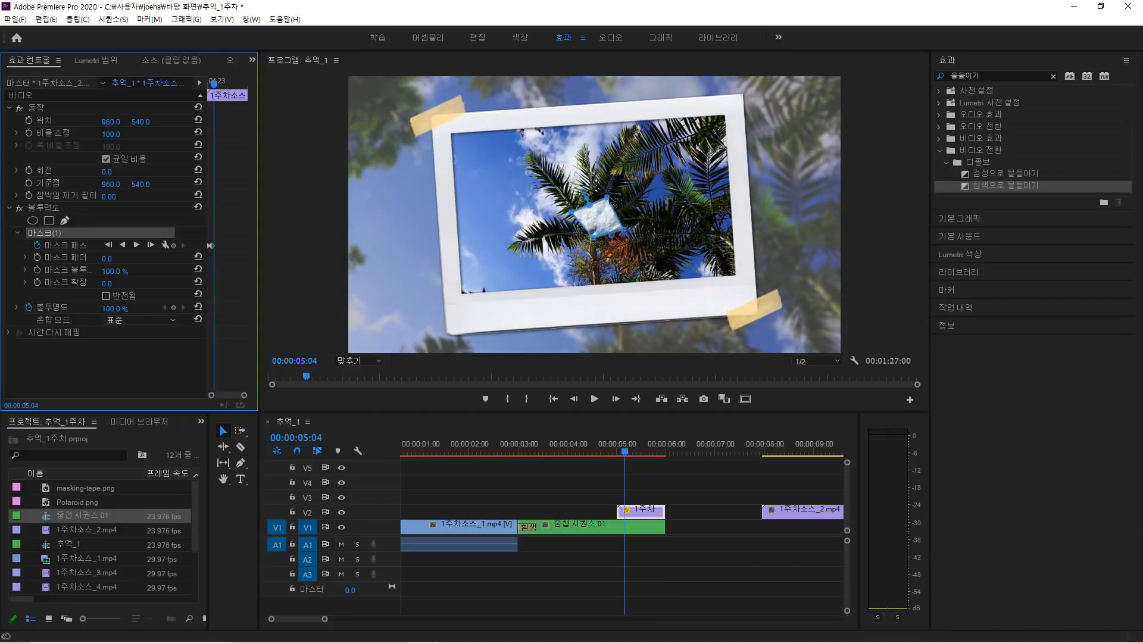
drag(608, 197, 613, 184)
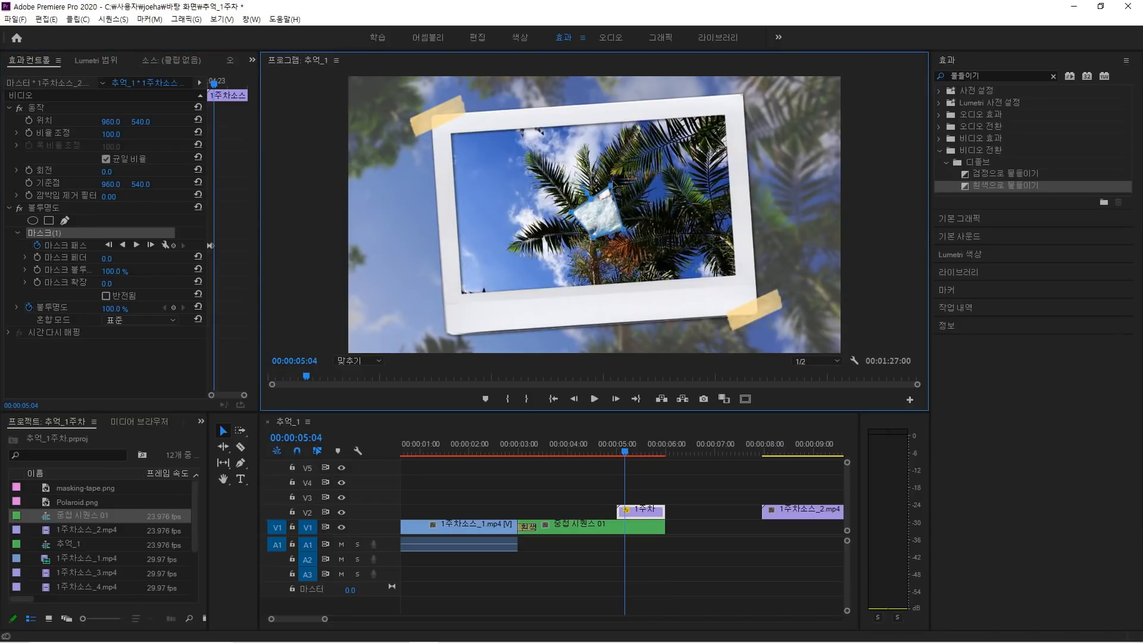
drag(624, 230, 665, 227)
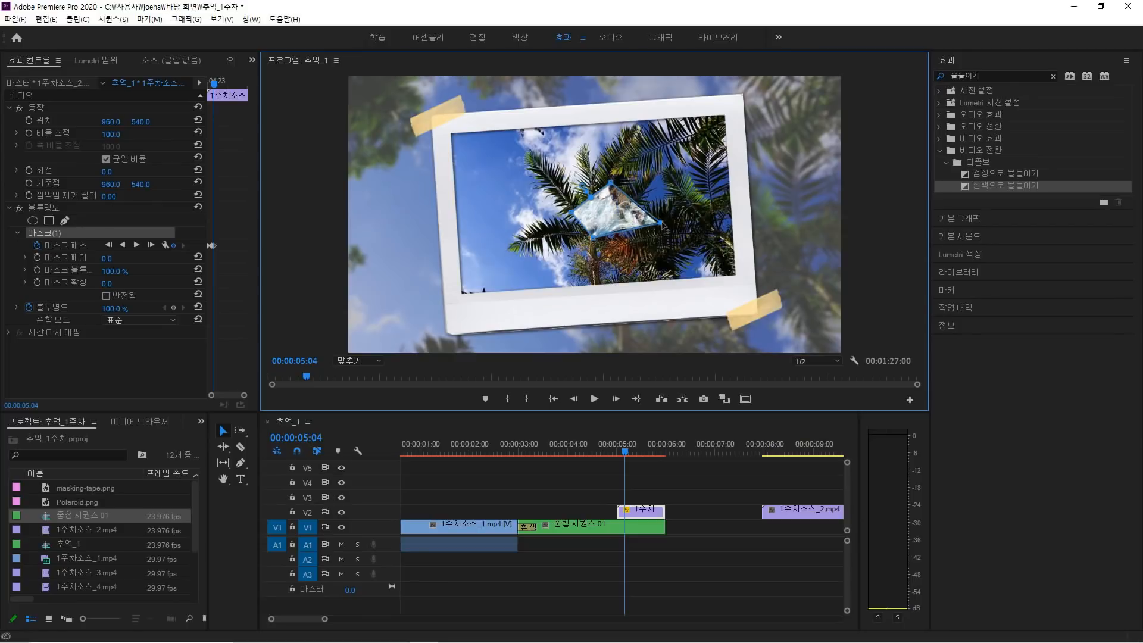
drag(593, 238, 592, 262)
drag(570, 212, 500, 194)
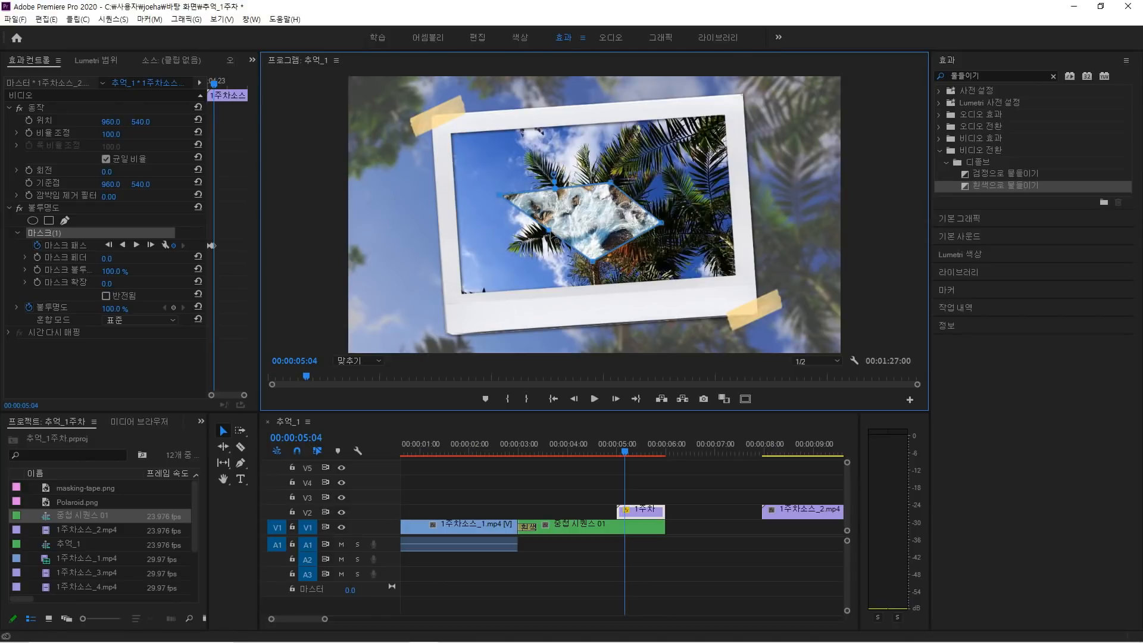
drag(554, 239, 519, 252)
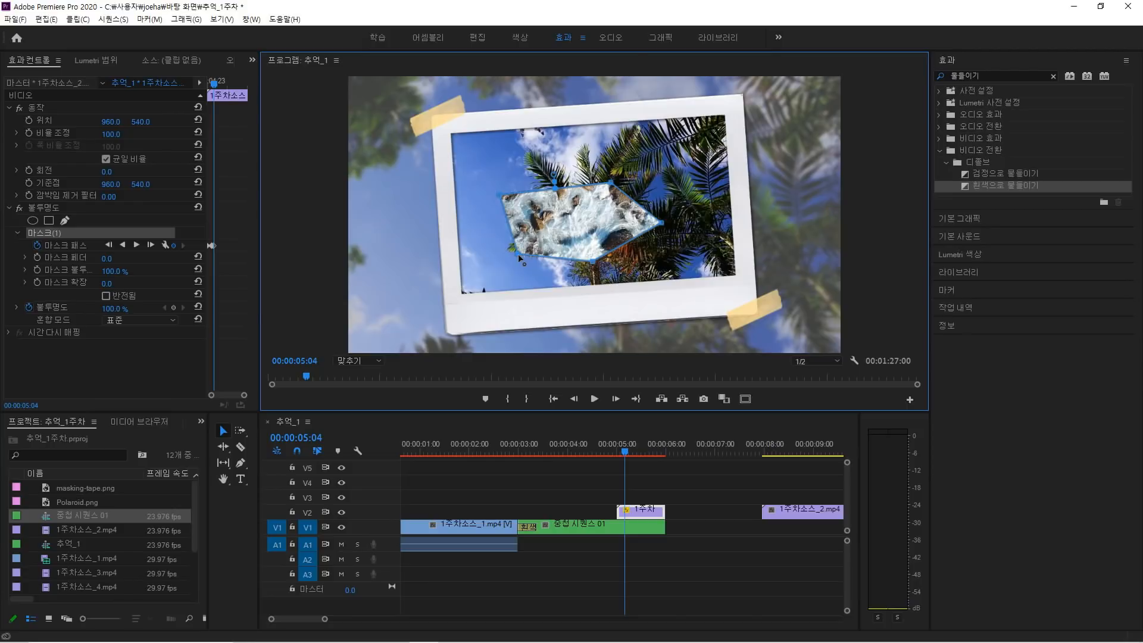
Add a mask path keyframe at 00:00:05:07 that holds the five-point shape.
click(247, 278)
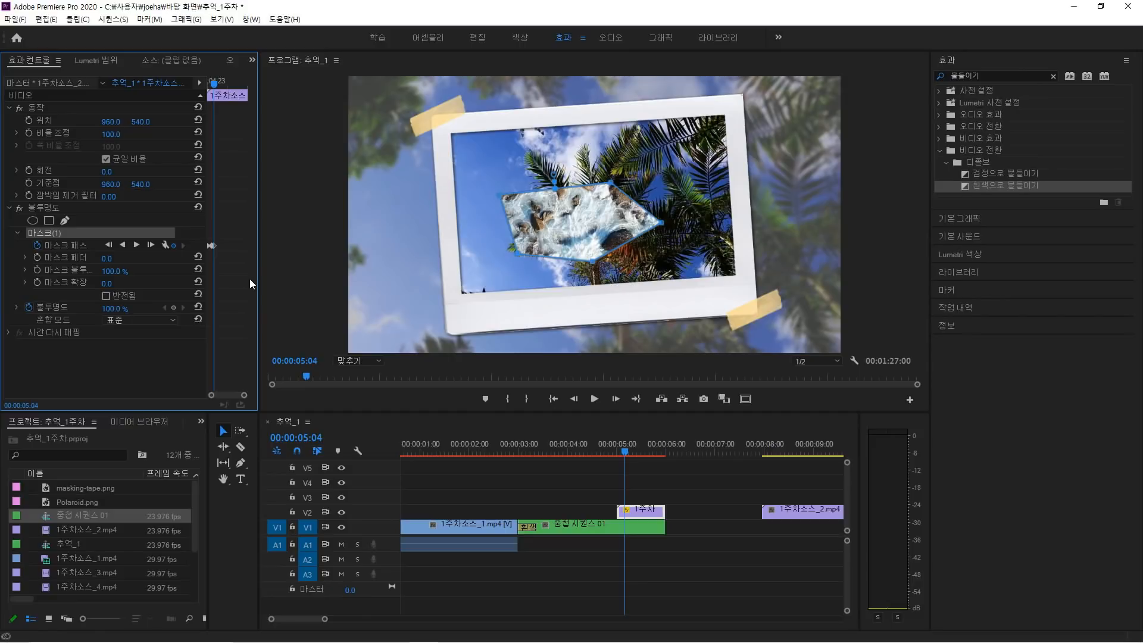
key(Right)
key(Right)
key(Right)
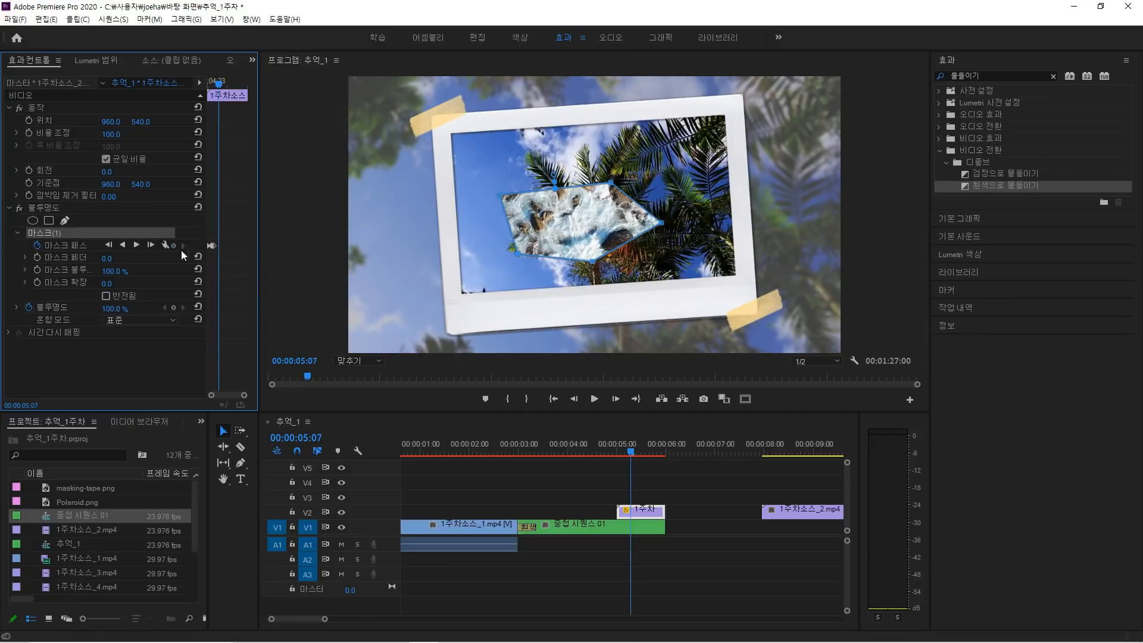
click(174, 244)
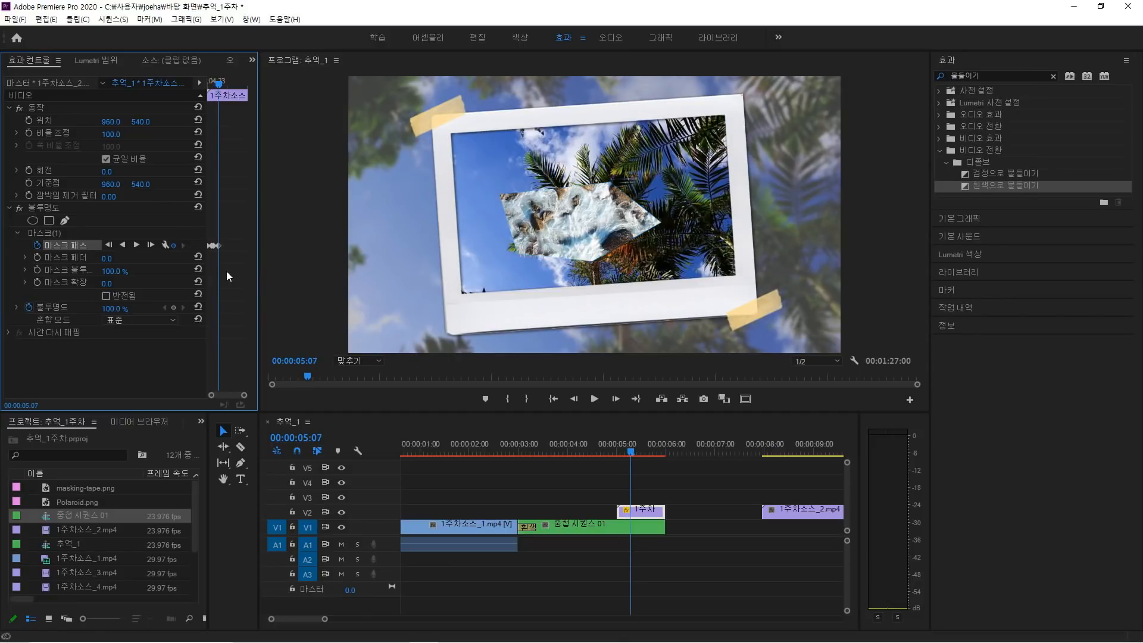
At 00:00:05:08, spread the mask points outward and add a lower-right point so the shape covers most of the Polaroid photo.
key(Right)
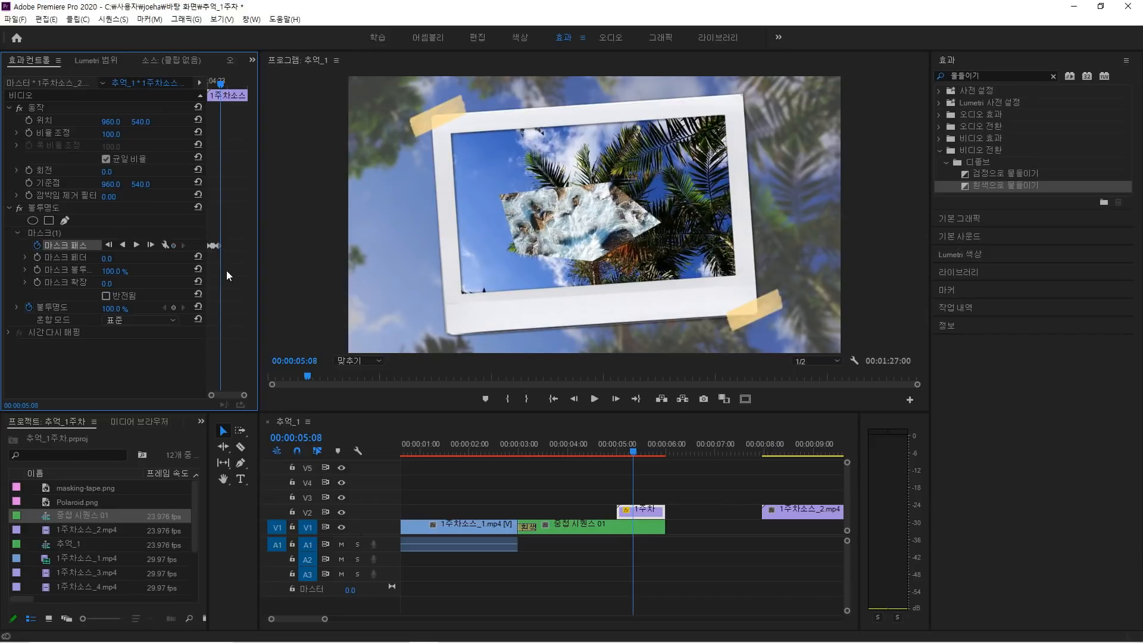
click(58, 232)
click(611, 208)
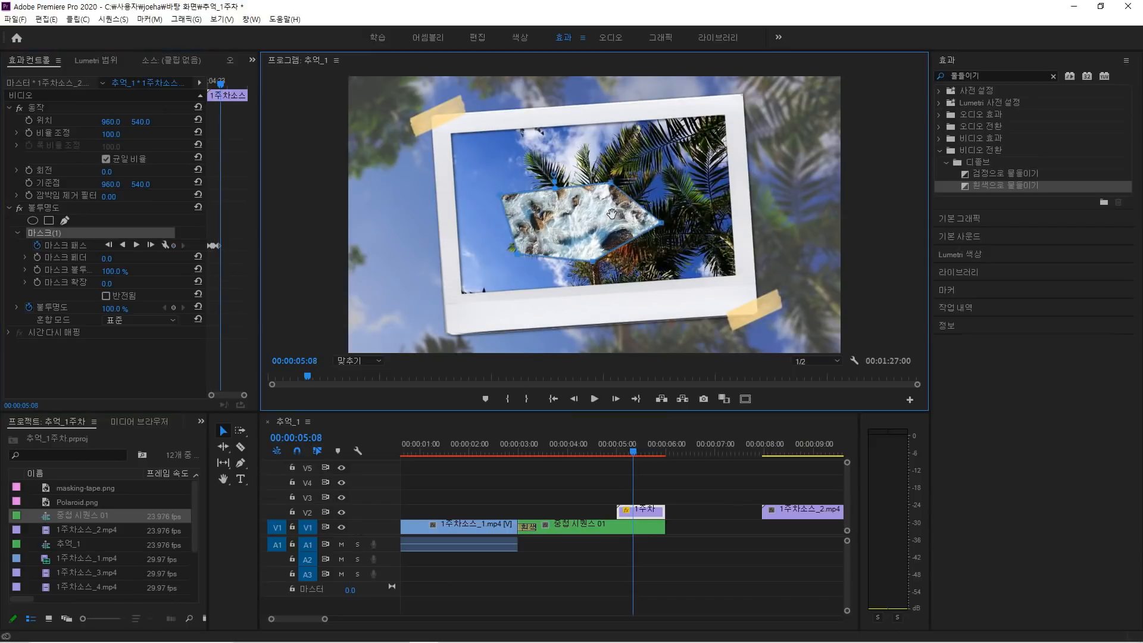
drag(613, 183, 607, 143)
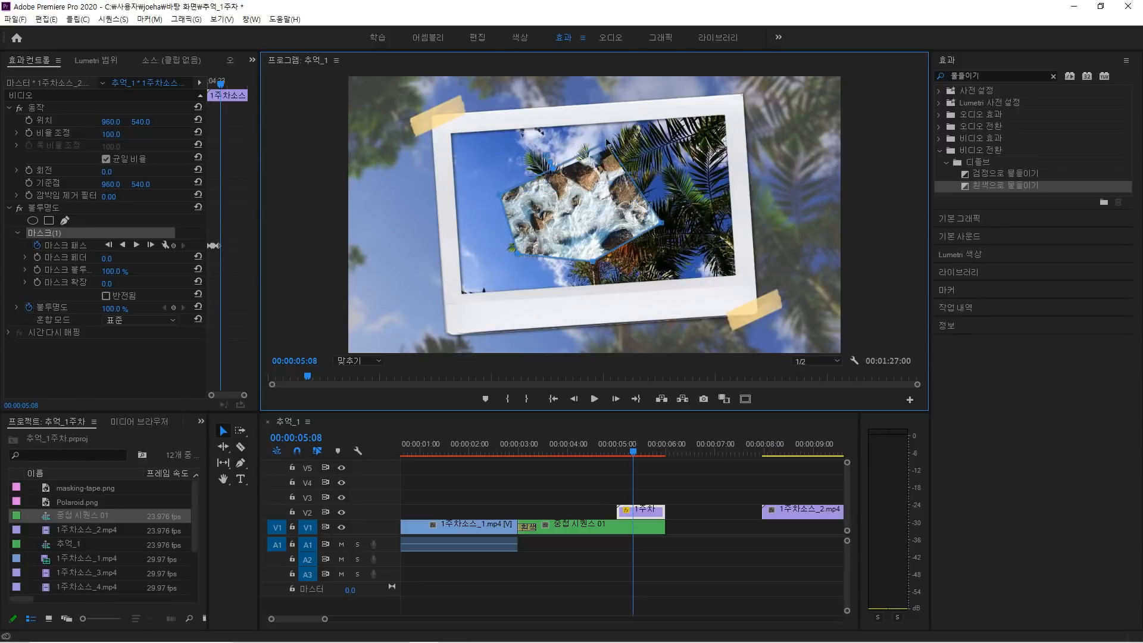
drag(504, 199, 479, 169)
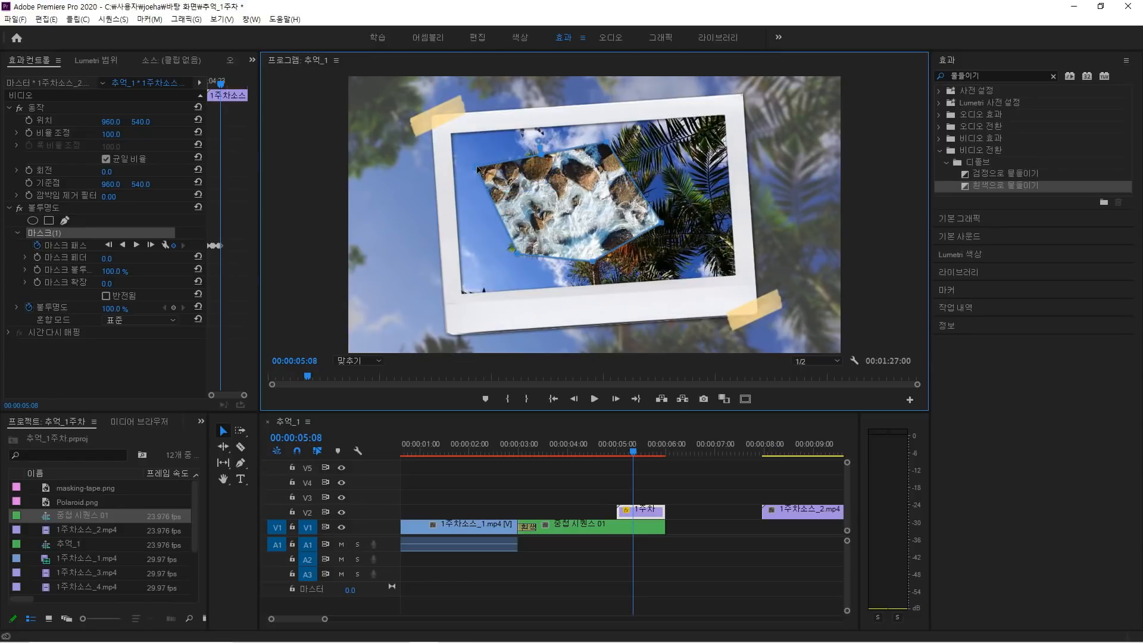
drag(516, 250, 469, 275)
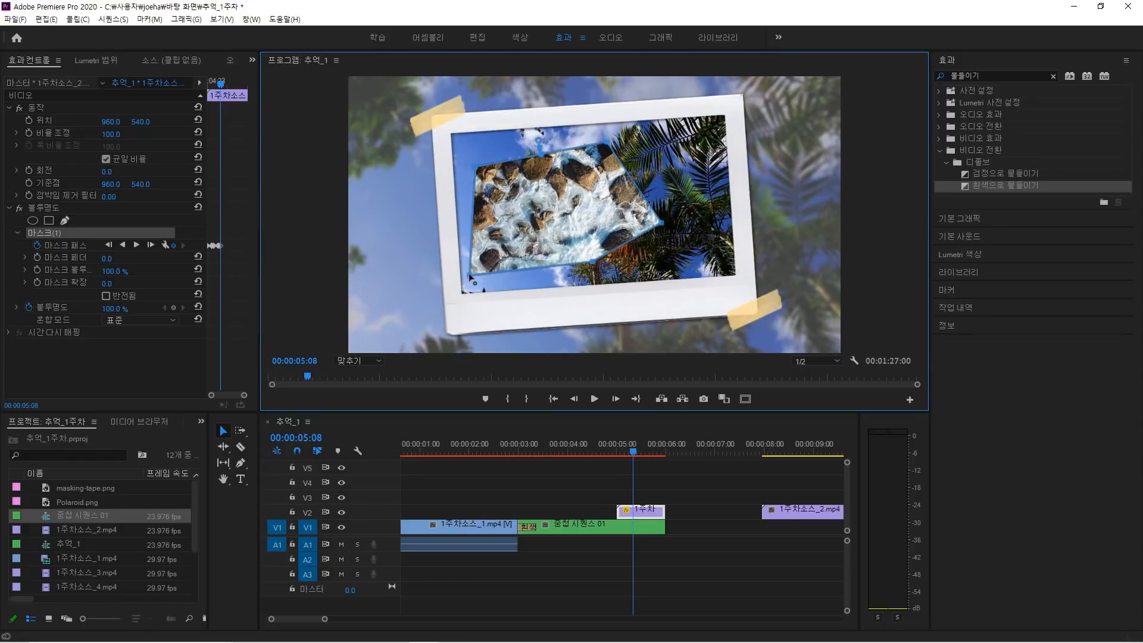
drag(592, 263, 602, 280)
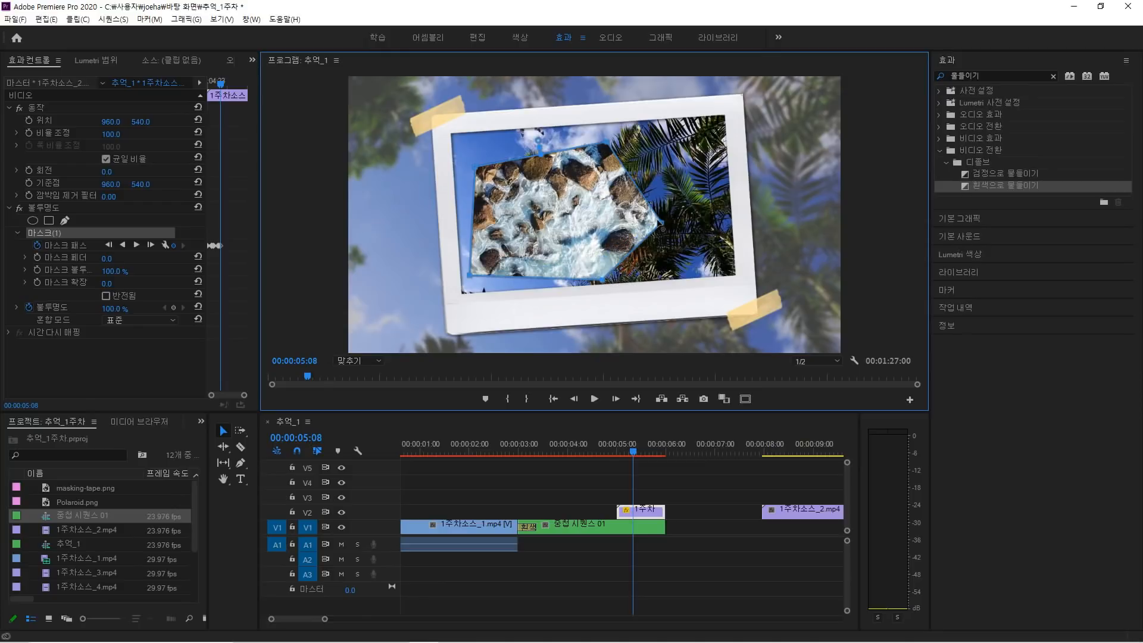
drag(661, 224, 708, 209)
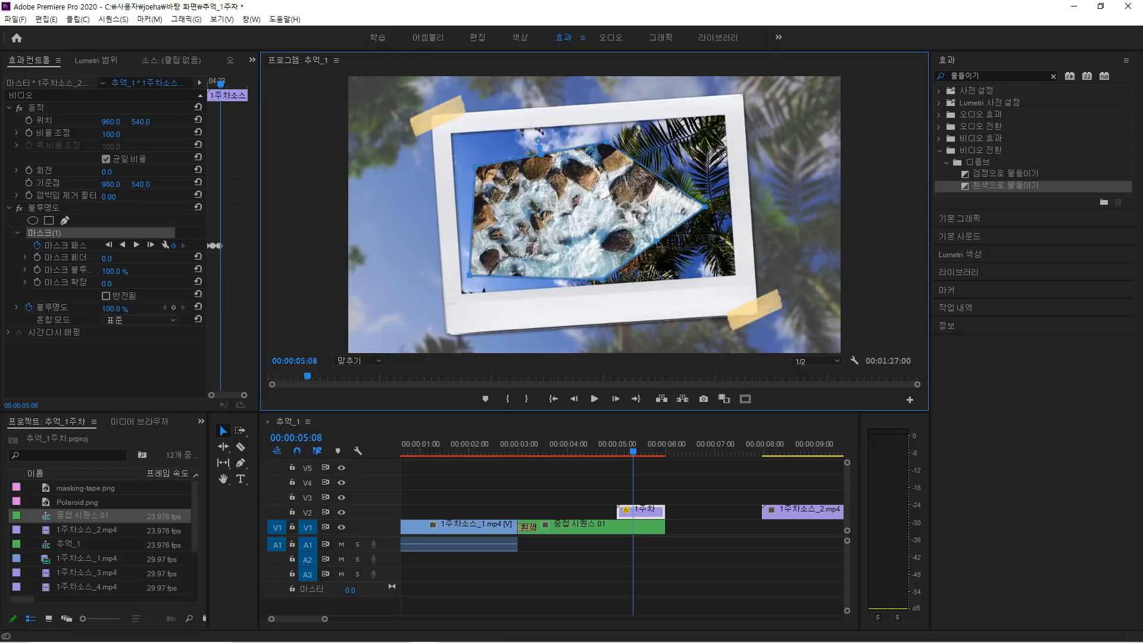
drag(662, 237, 680, 263)
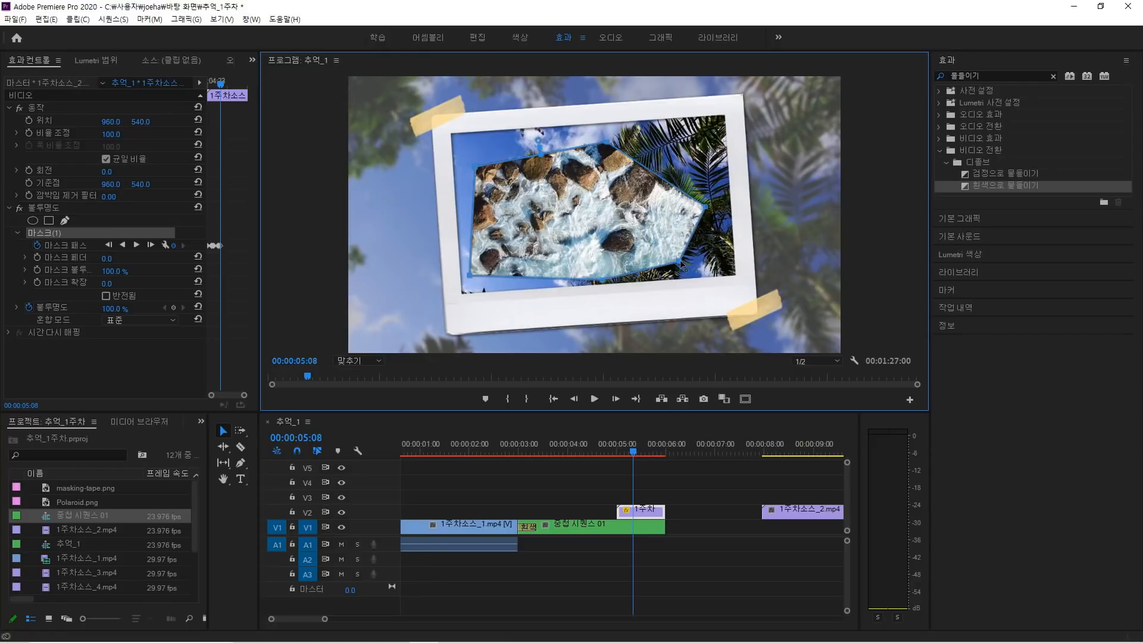
Add a mask path keyframe at 00:00:05:11 that holds the six-point shape inside the Polaroid.
click(239, 305)
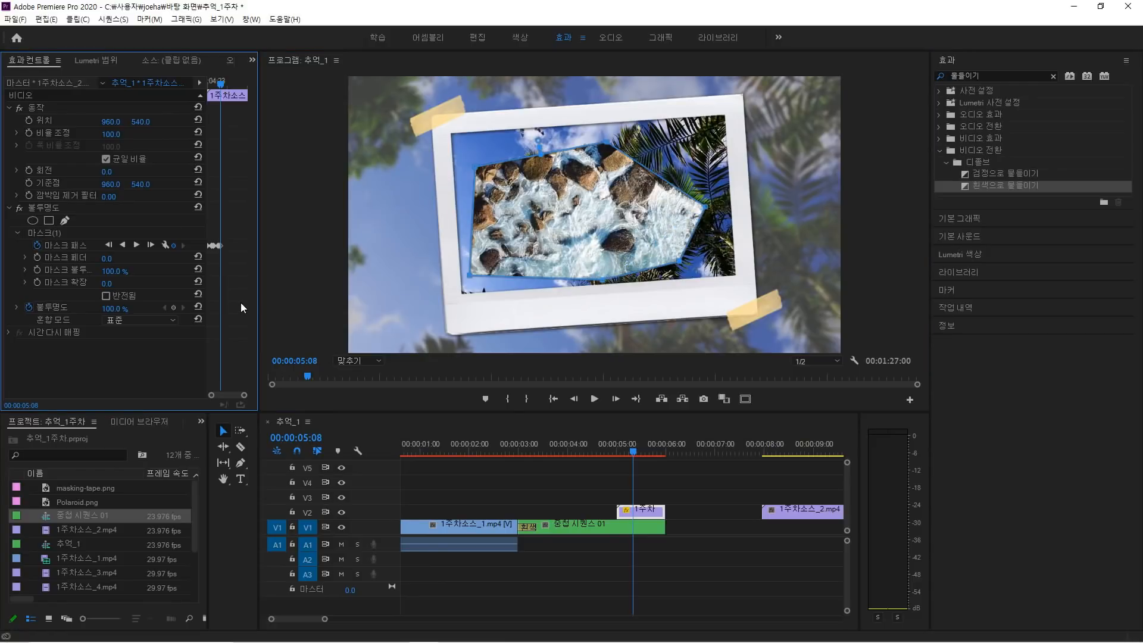
key(Right)
key(Right)
key(Right)
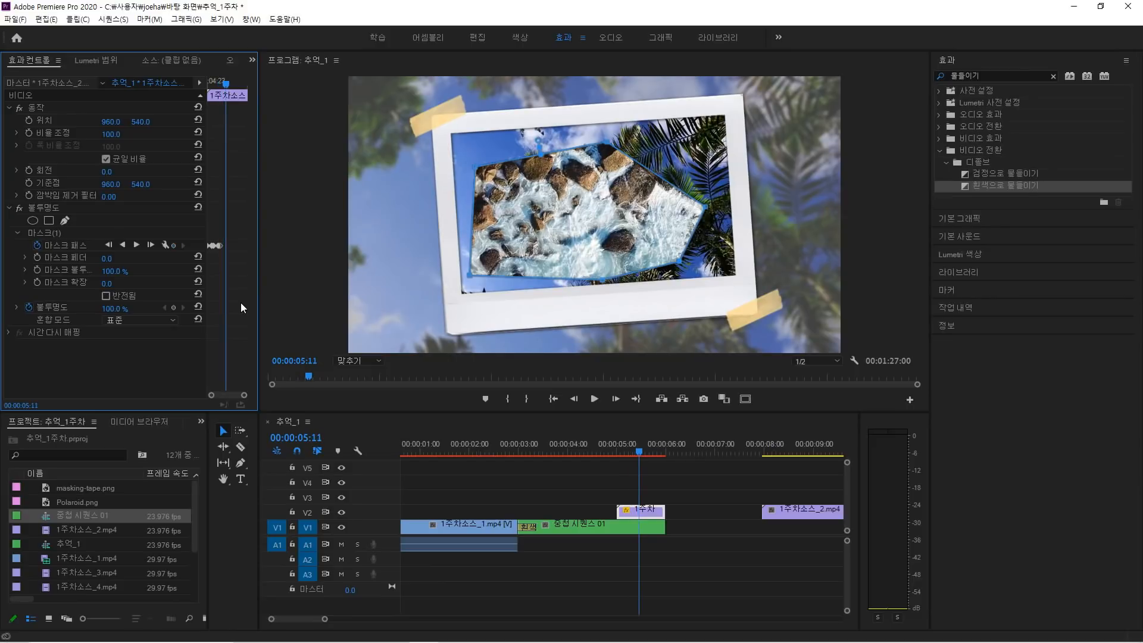
click(174, 245)
At 00:00:05:12, move all six mask points outward so the shape covers the photo and extends past the Polaroid's left and right edges.
key(Right)
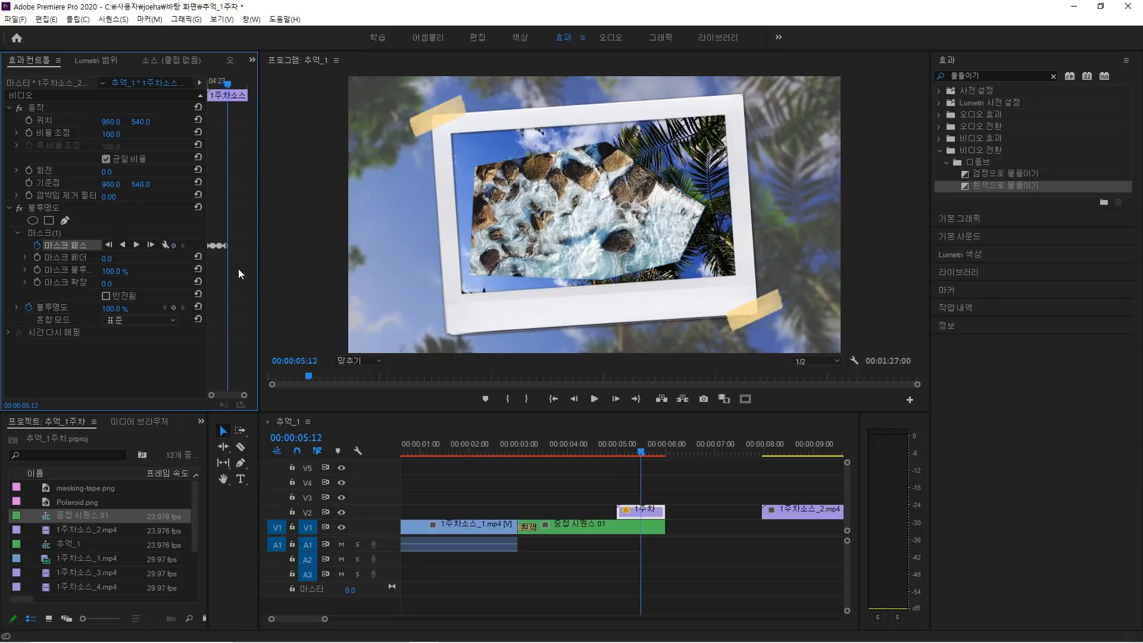
click(45, 233)
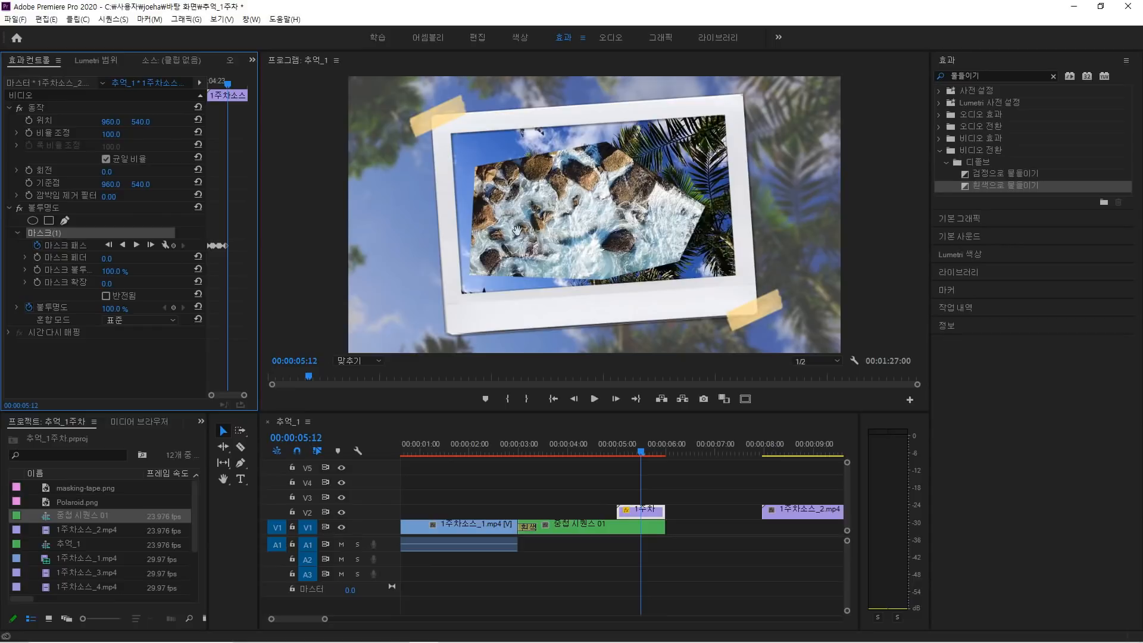
click(550, 221)
drag(608, 145, 603, 107)
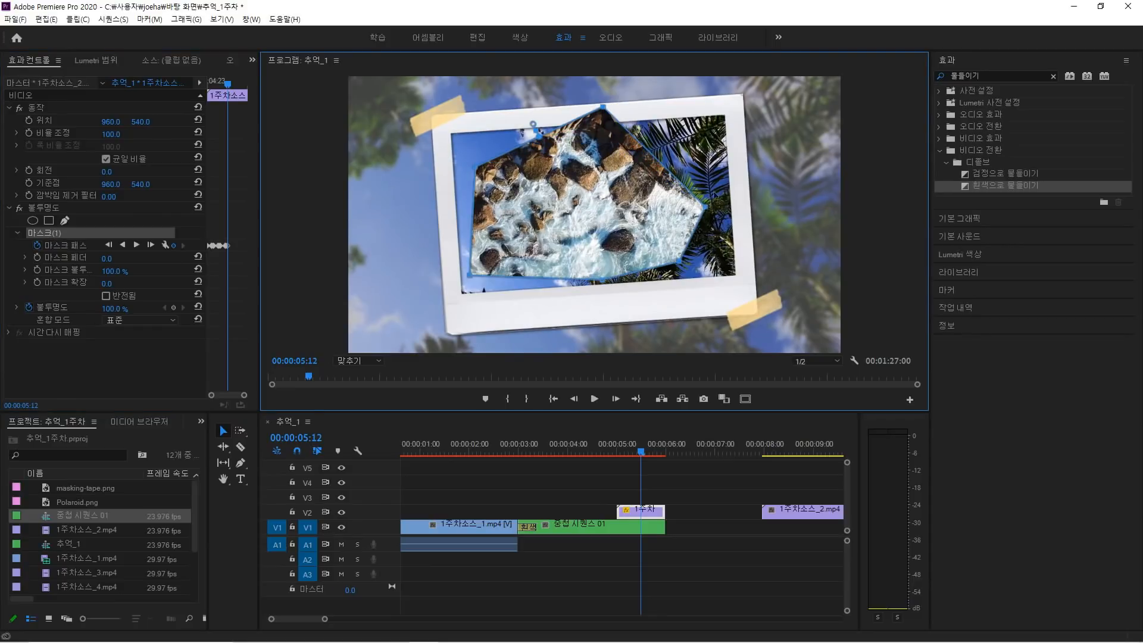
drag(707, 209, 780, 141)
drag(679, 264, 732, 292)
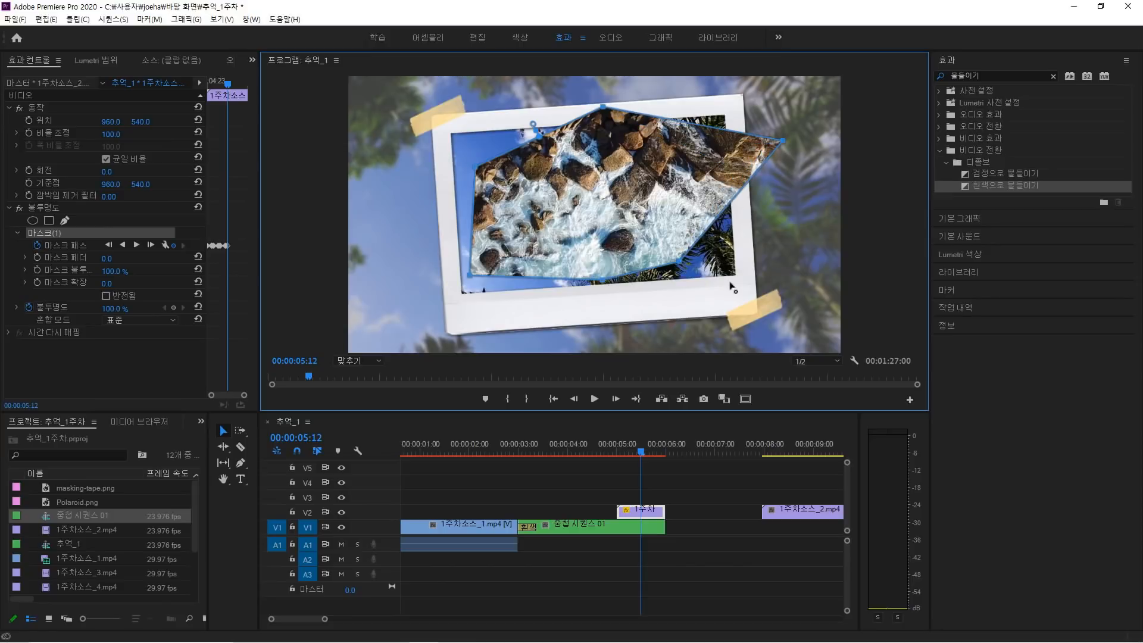
drag(601, 286, 587, 324)
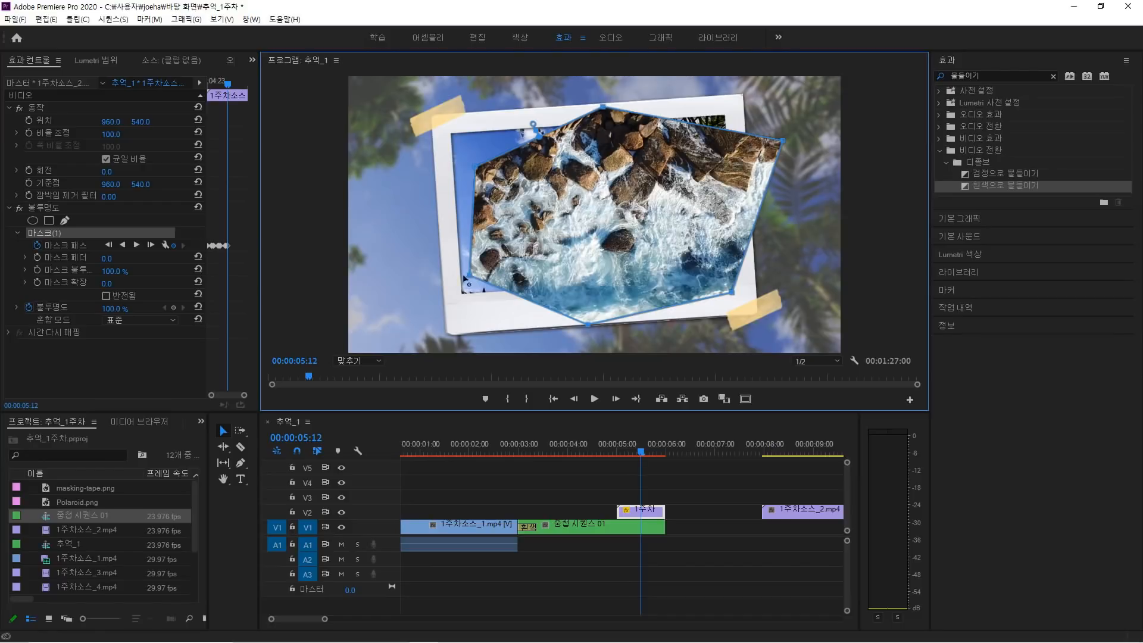
drag(471, 279, 412, 284)
drag(476, 170, 429, 125)
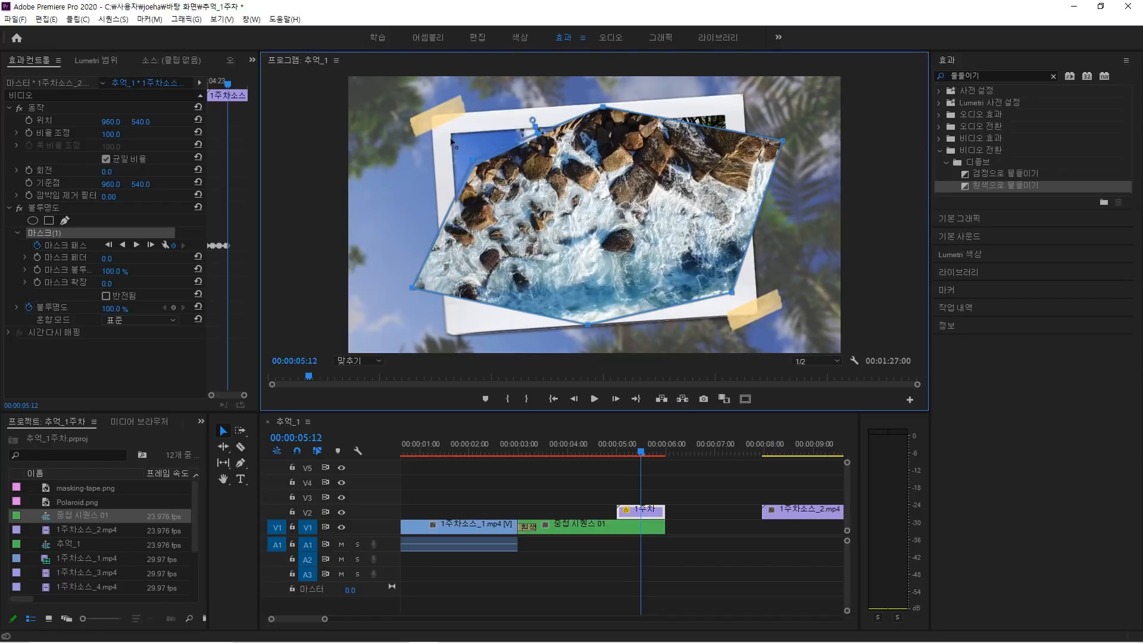
Add a mask path keyframe at 00:00:05:15 that holds the shape extending past the Polaroid's edges.
click(225, 314)
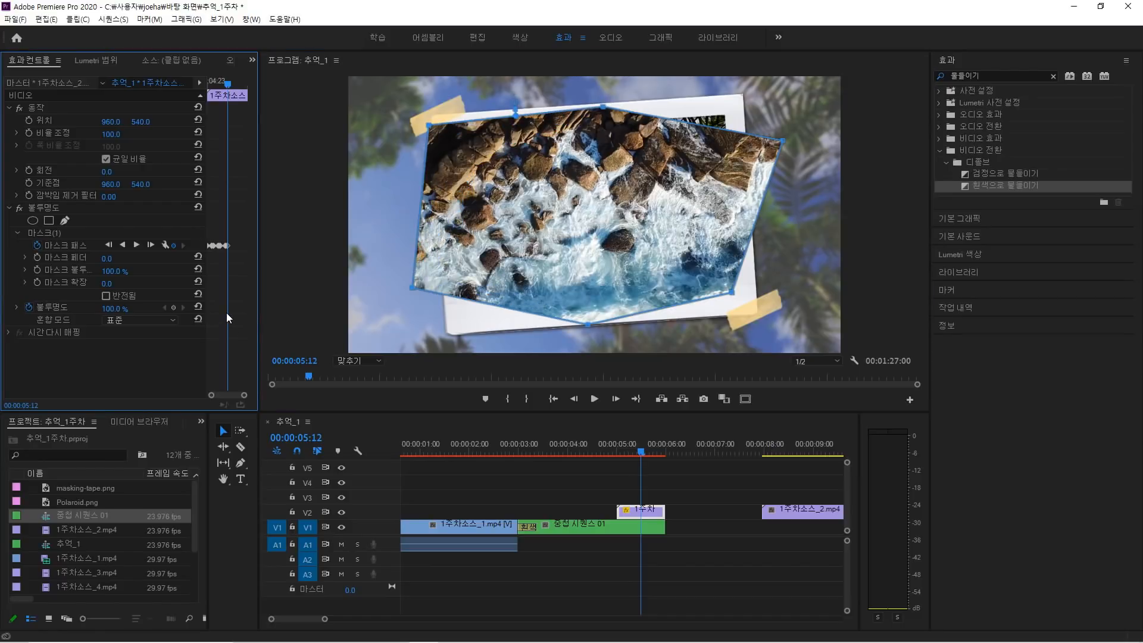
key(Right)
key(Right)
key(Right)
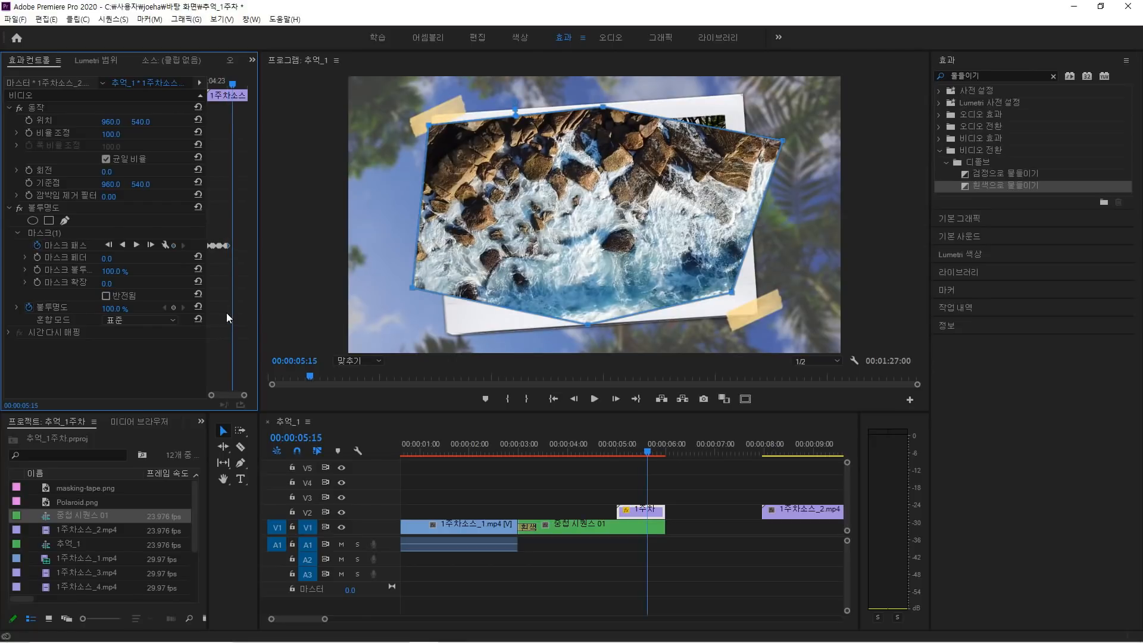
click(173, 245)
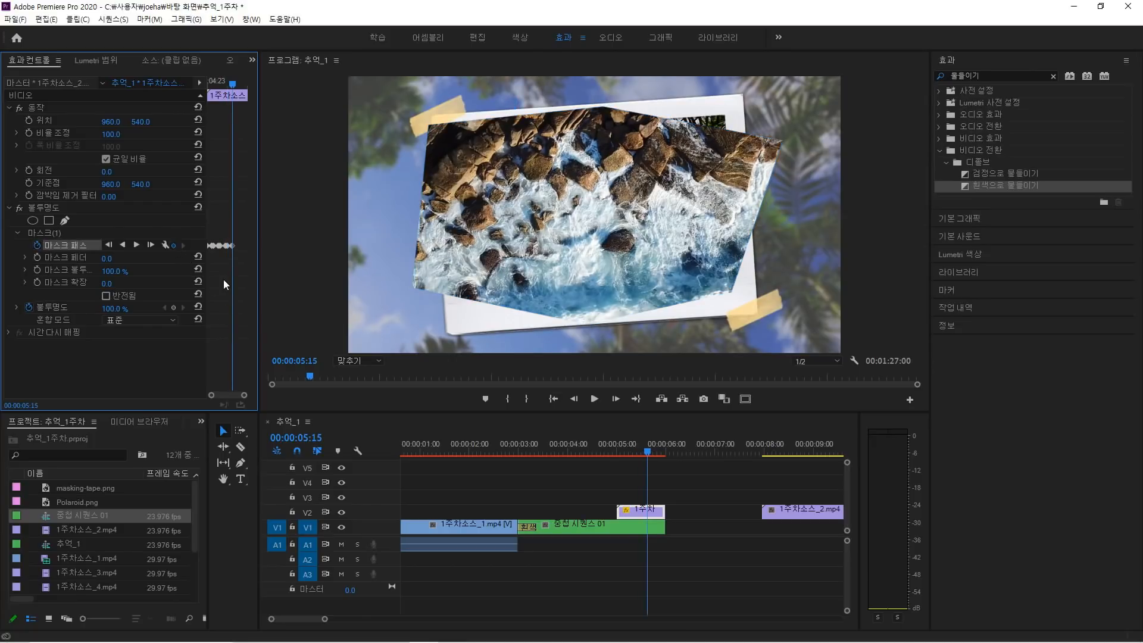
At 00:00:05:16, move all six mask points outward so the shape covers most of the Polaroid frame and its tape.
click(45, 232)
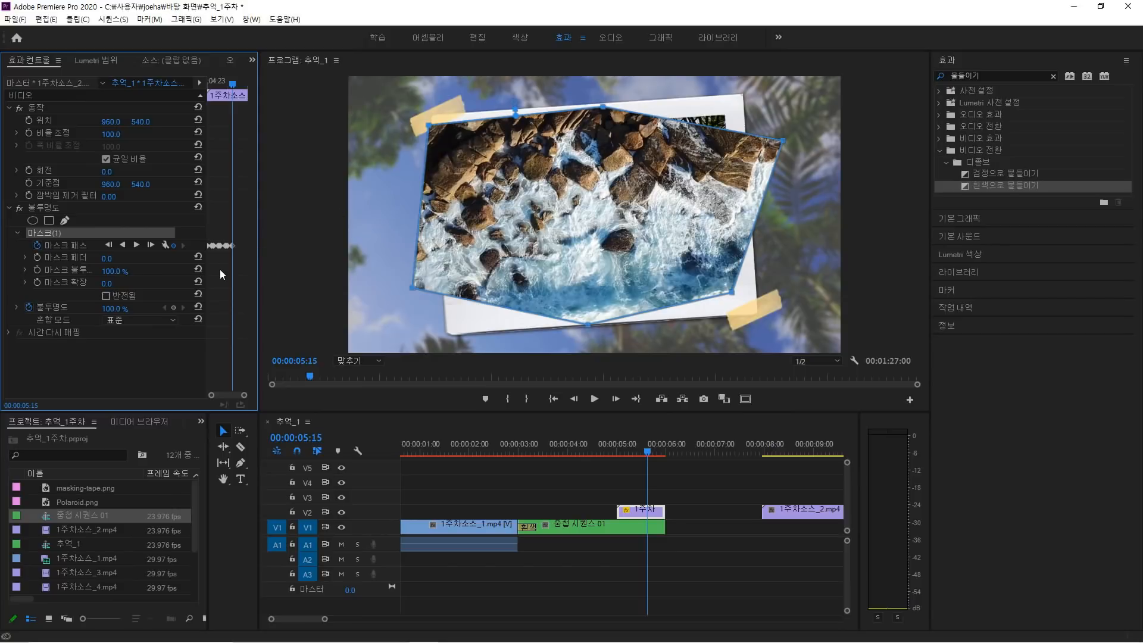
key(Right)
drag(603, 107, 595, 88)
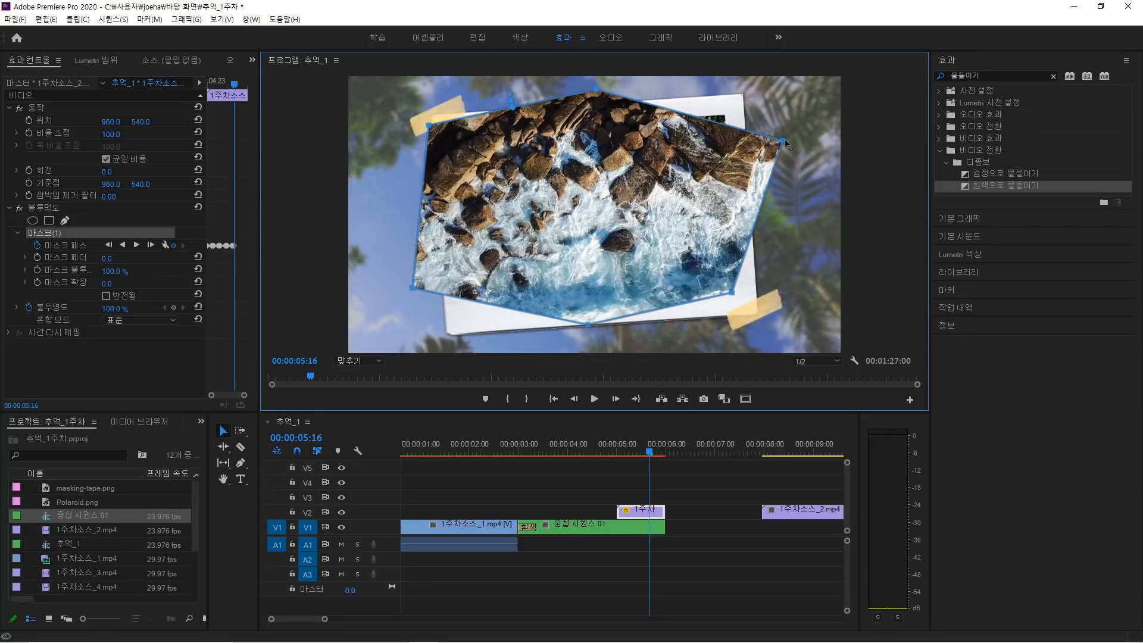
drag(783, 140, 797, 109)
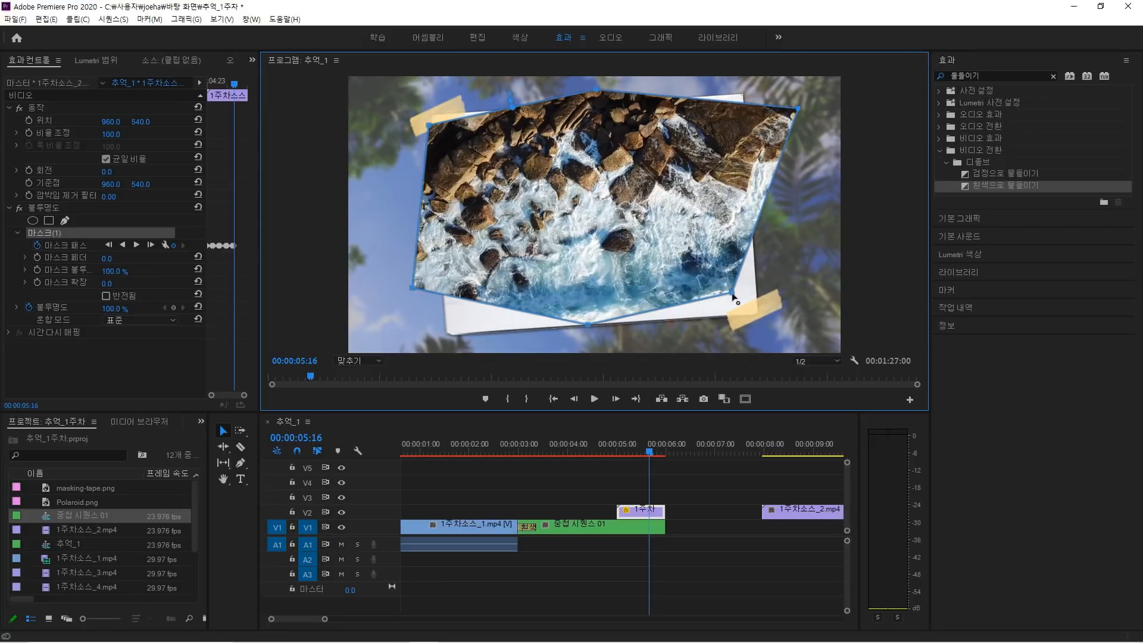
drag(732, 294, 790, 308)
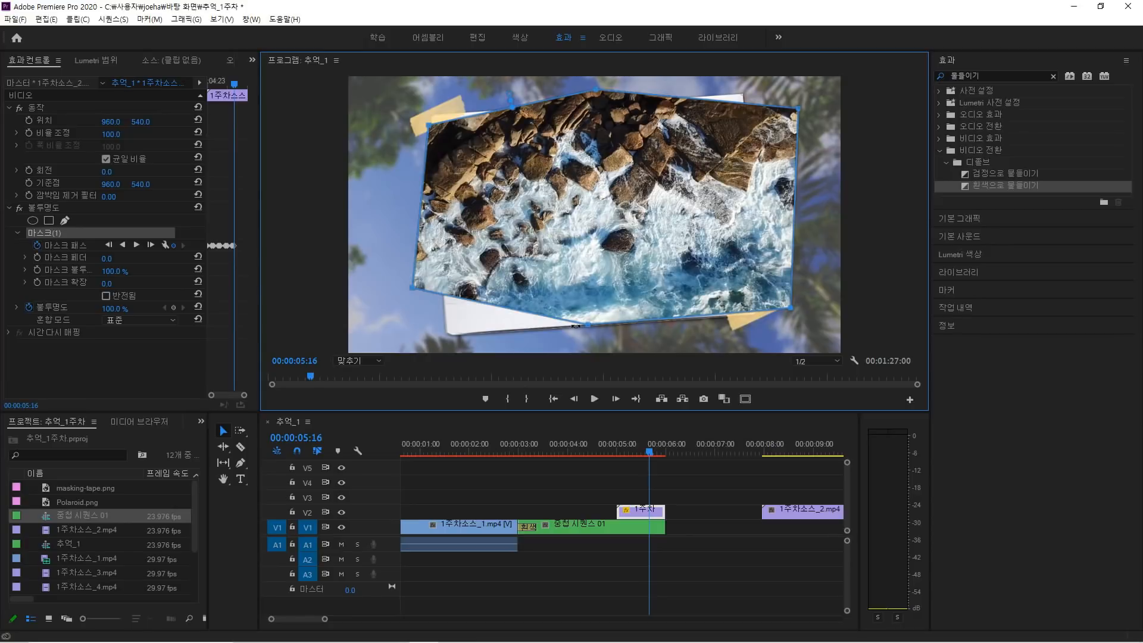
drag(586, 326, 583, 333)
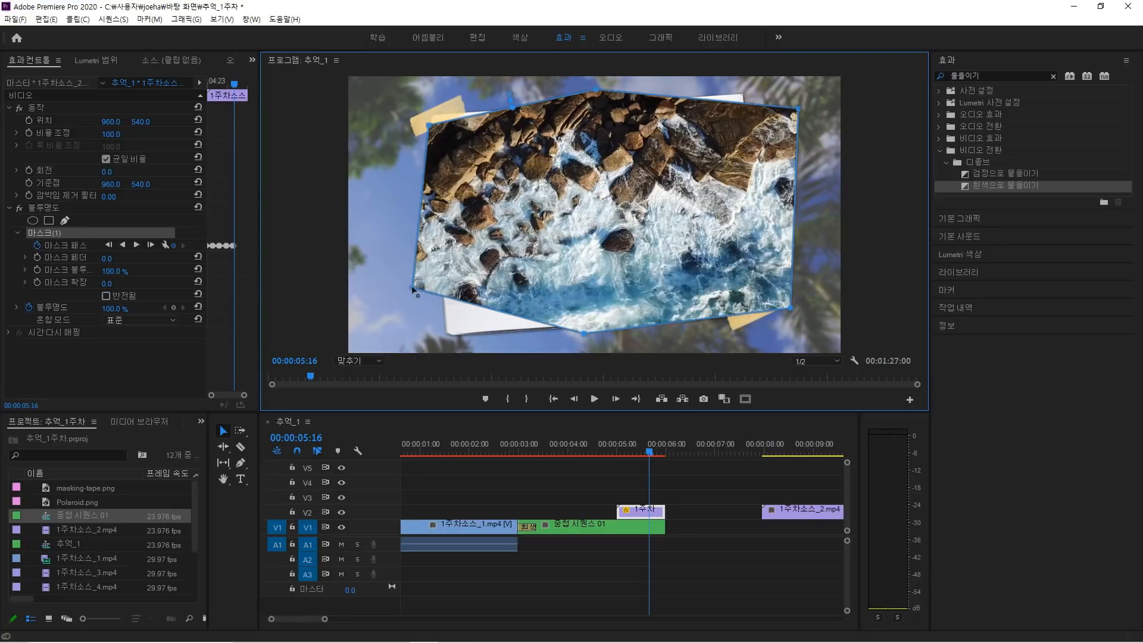
drag(412, 285, 388, 308)
drag(427, 125, 407, 106)
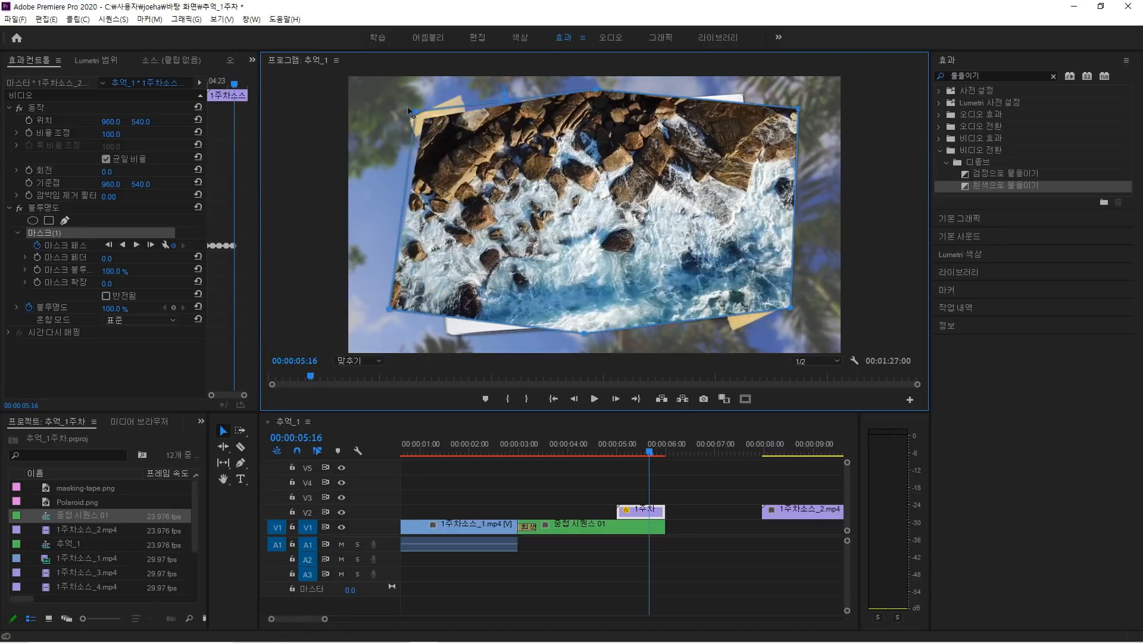
click(231, 284)
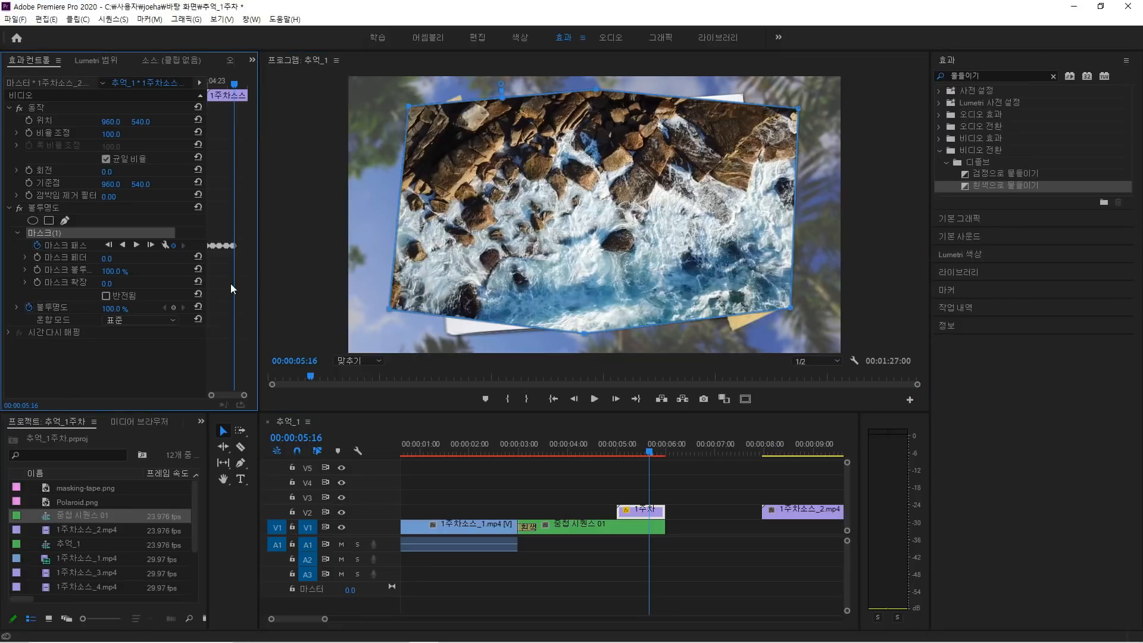
Add a mask path keyframe at 00:00:05:19 that holds the shape covering most of the Polaroid.
key(Right)
key(Right)
key(Right)
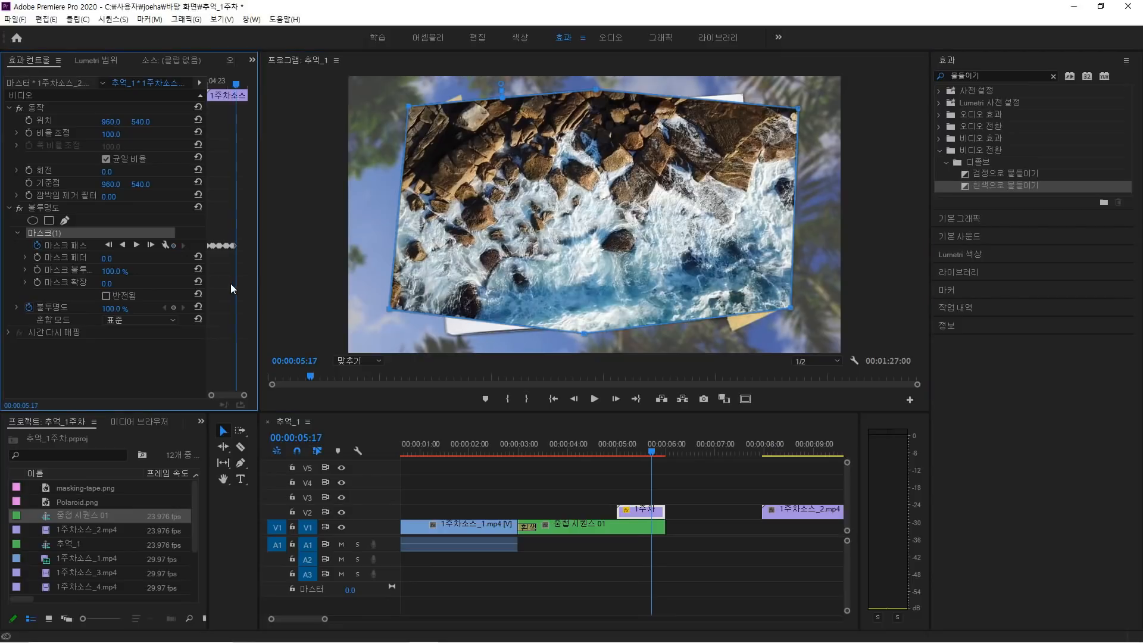
click(167, 247)
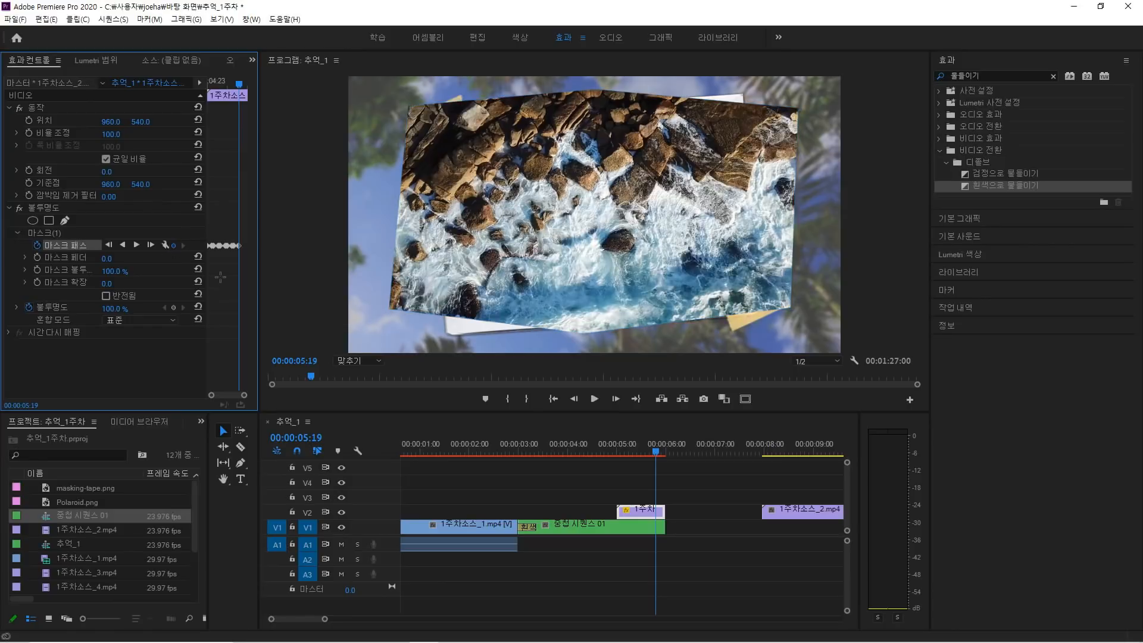
At 00:00:05:20, move all six mask points close to the picture edges and add a seventh point bulging out from the left side.
key(Right)
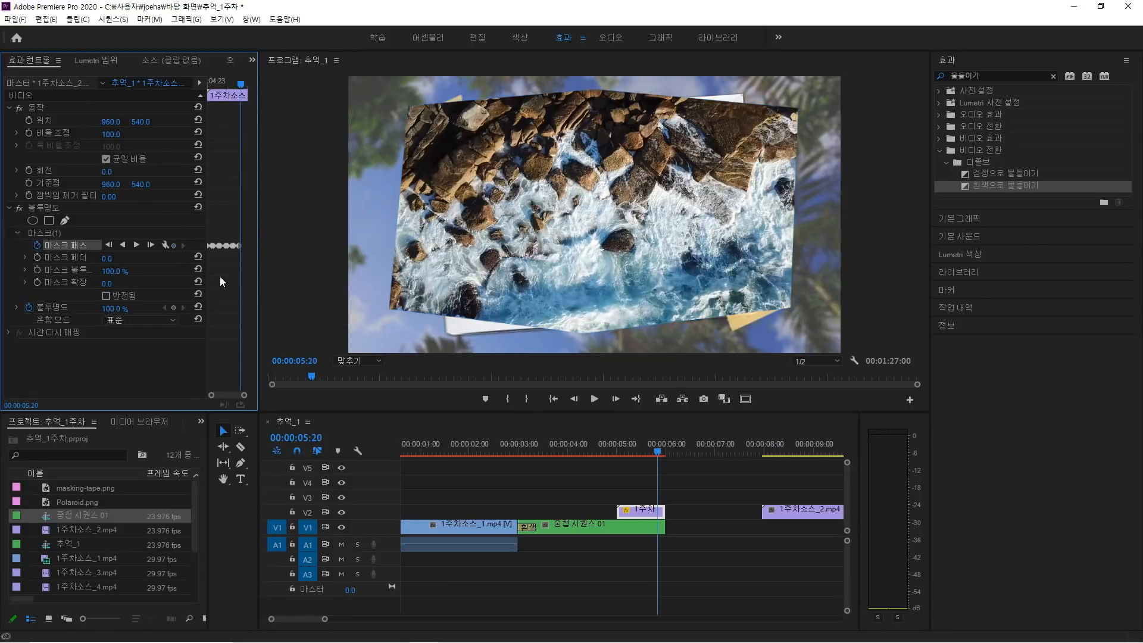
click(73, 233)
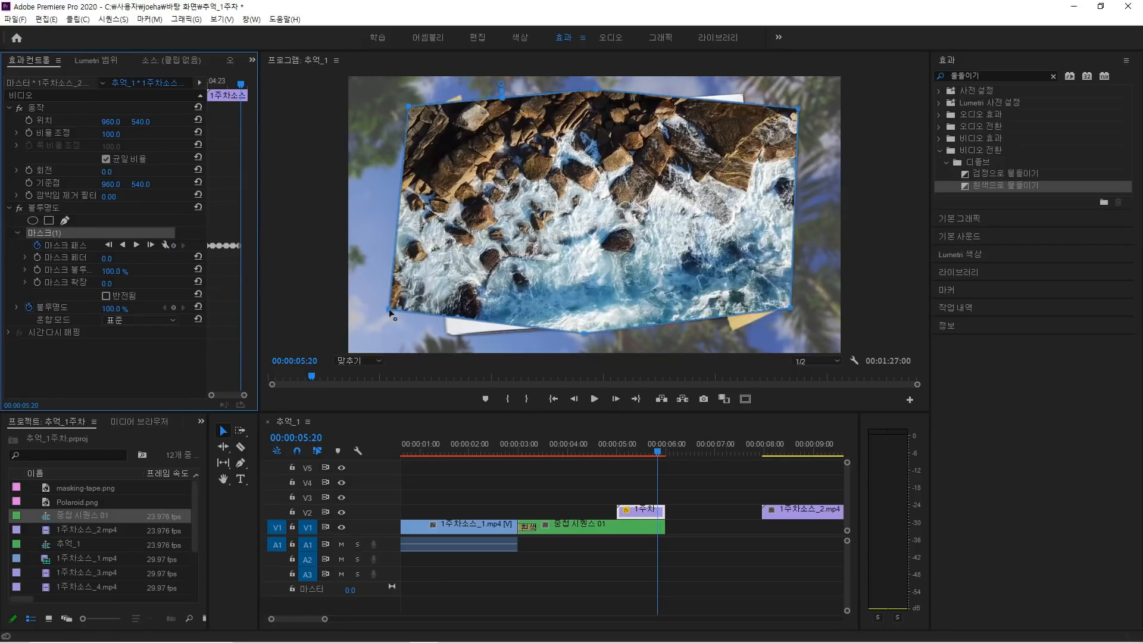
drag(389, 310, 371, 333)
drag(585, 332, 591, 363)
drag(789, 309, 819, 331)
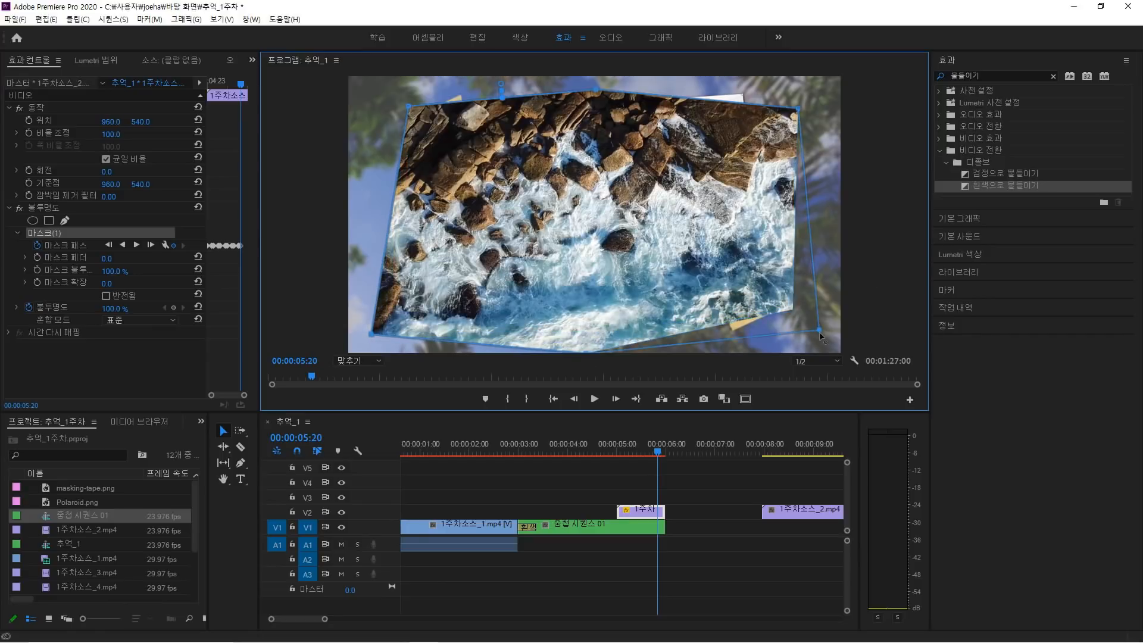
drag(797, 110, 815, 90)
drag(597, 91, 591, 80)
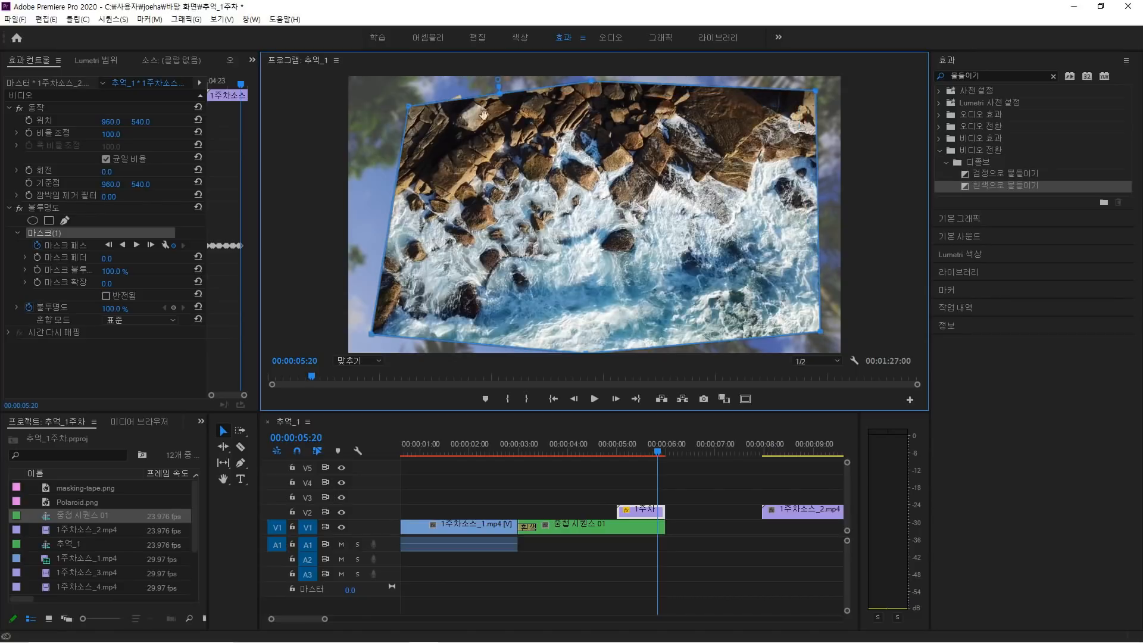
drag(408, 106, 381, 95)
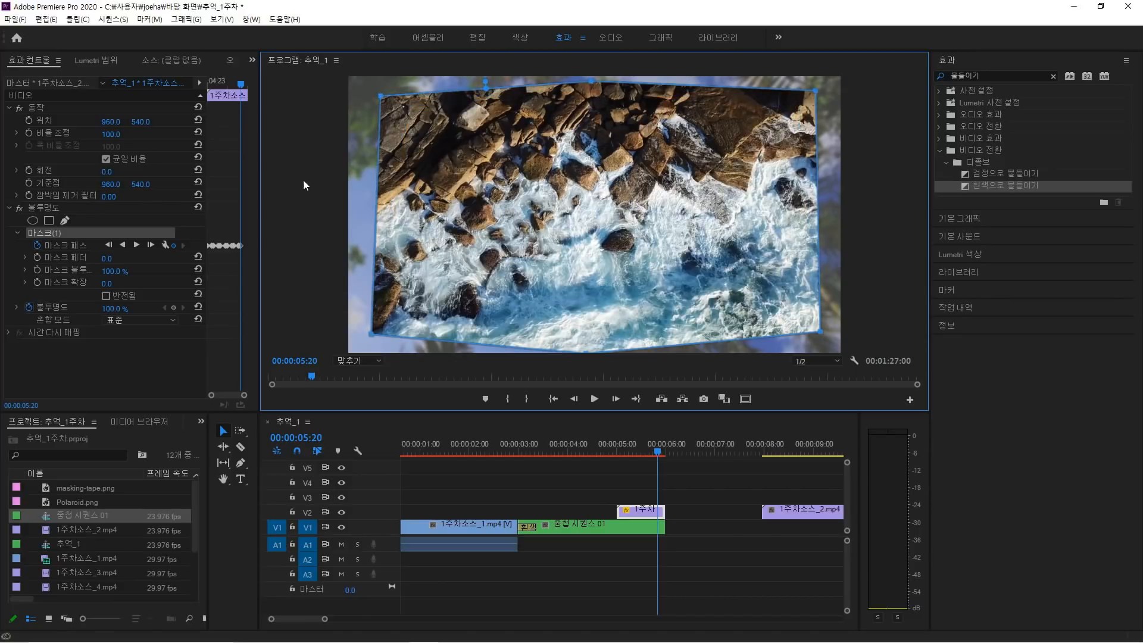
drag(377, 203, 359, 197)
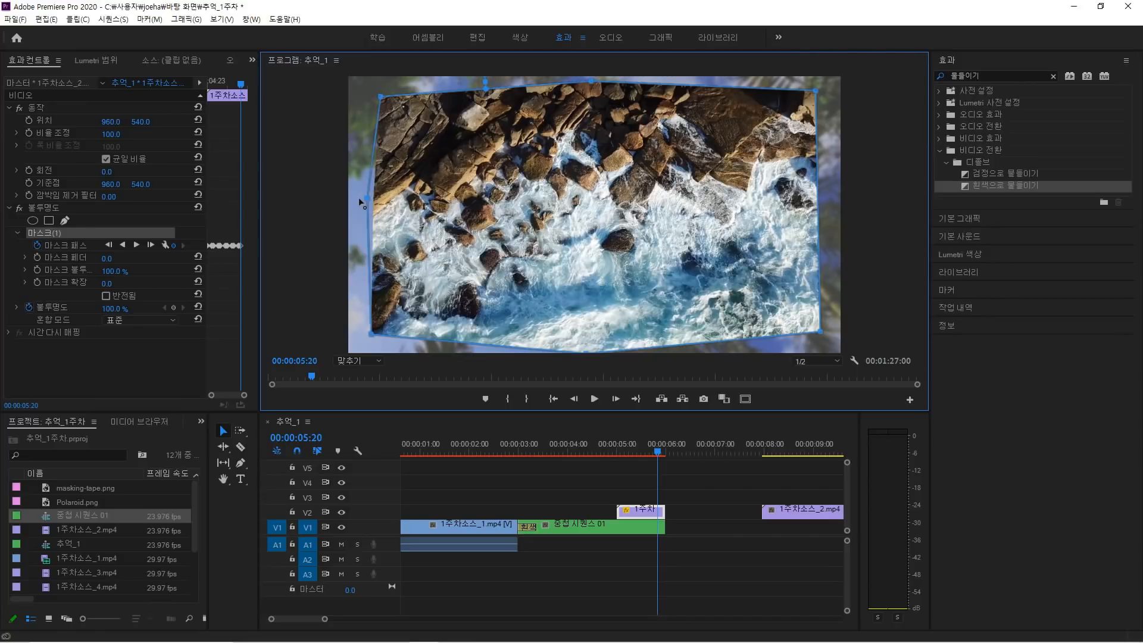
click(224, 213)
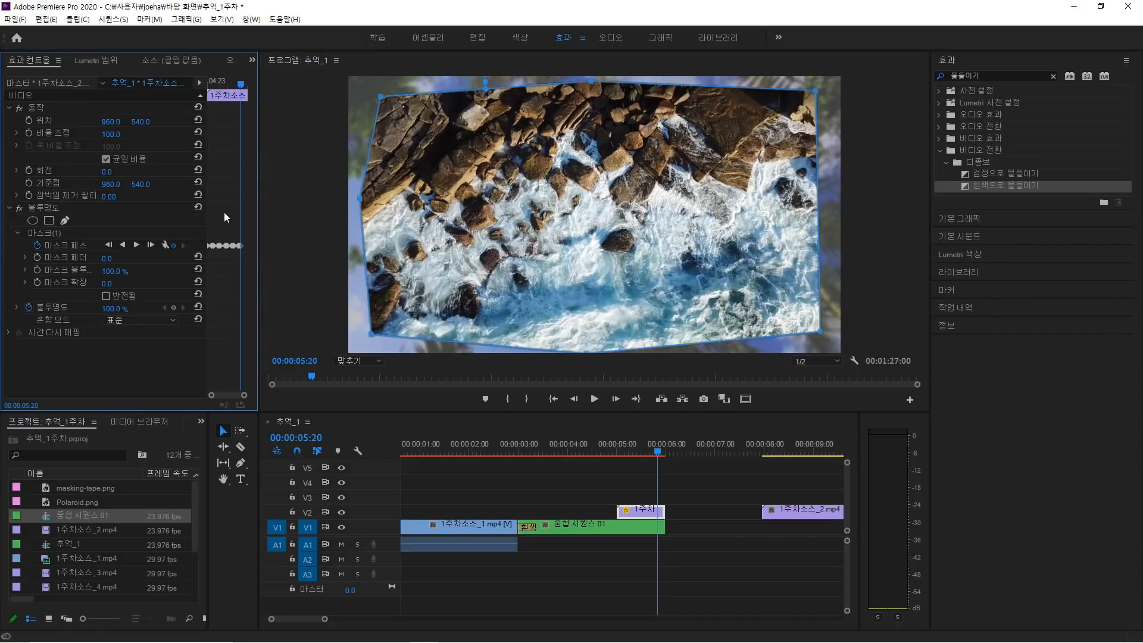
Add a mask path keyframe at 00:00:05:23 and move the side and corner points beyond the picture so the clip fills the frame.
key(Right)
key(Right)
key(Right)
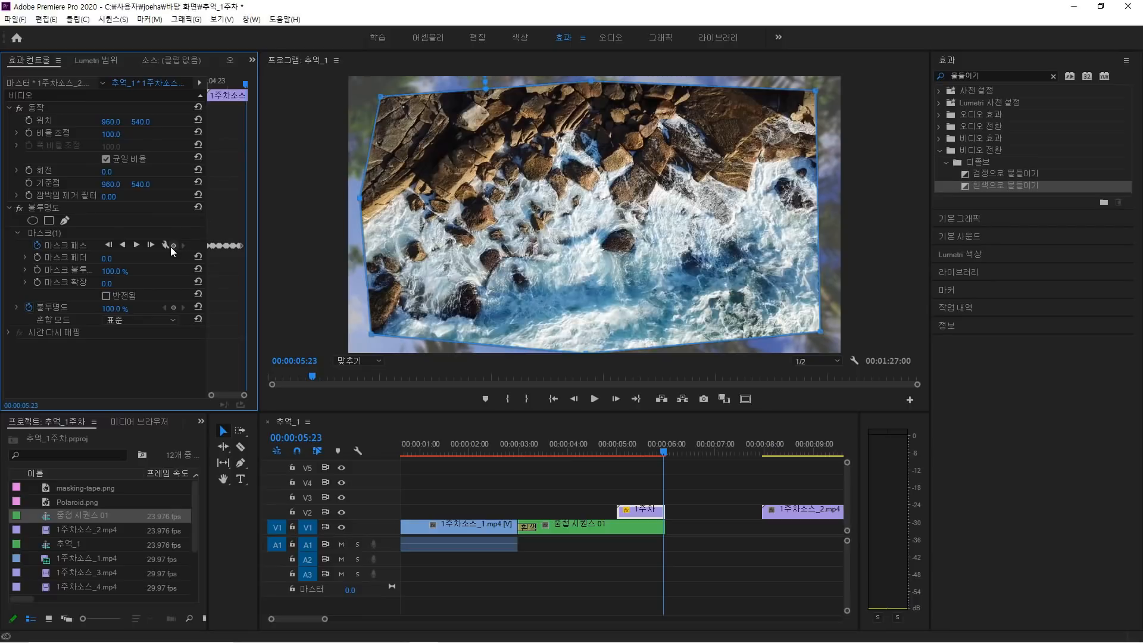
click(172, 245)
click(30, 234)
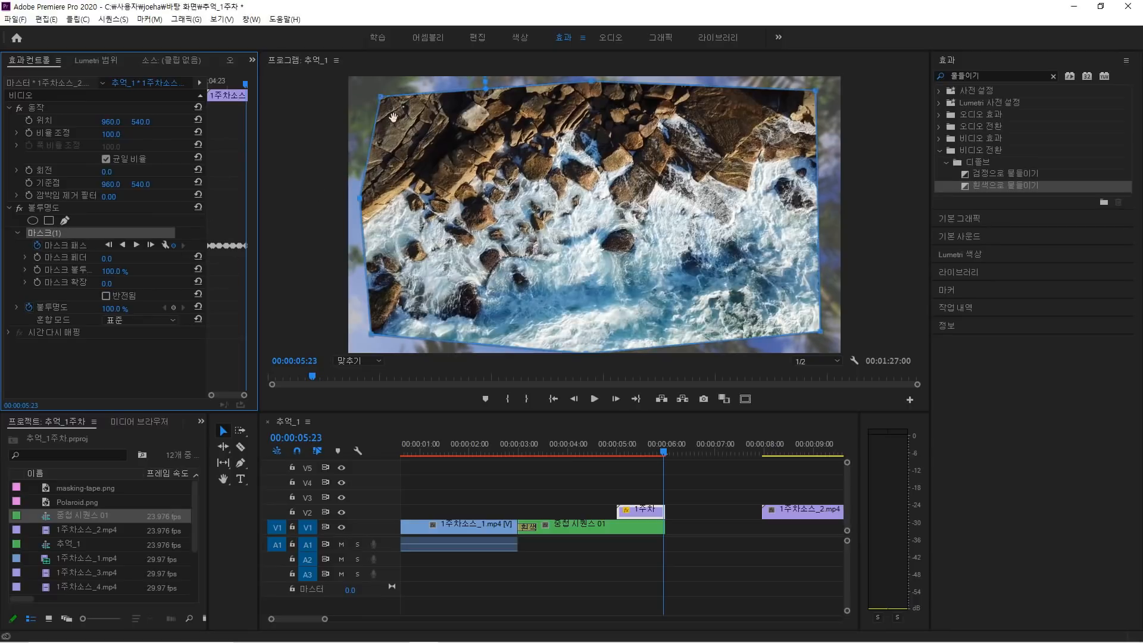
drag(380, 97, 338, 76)
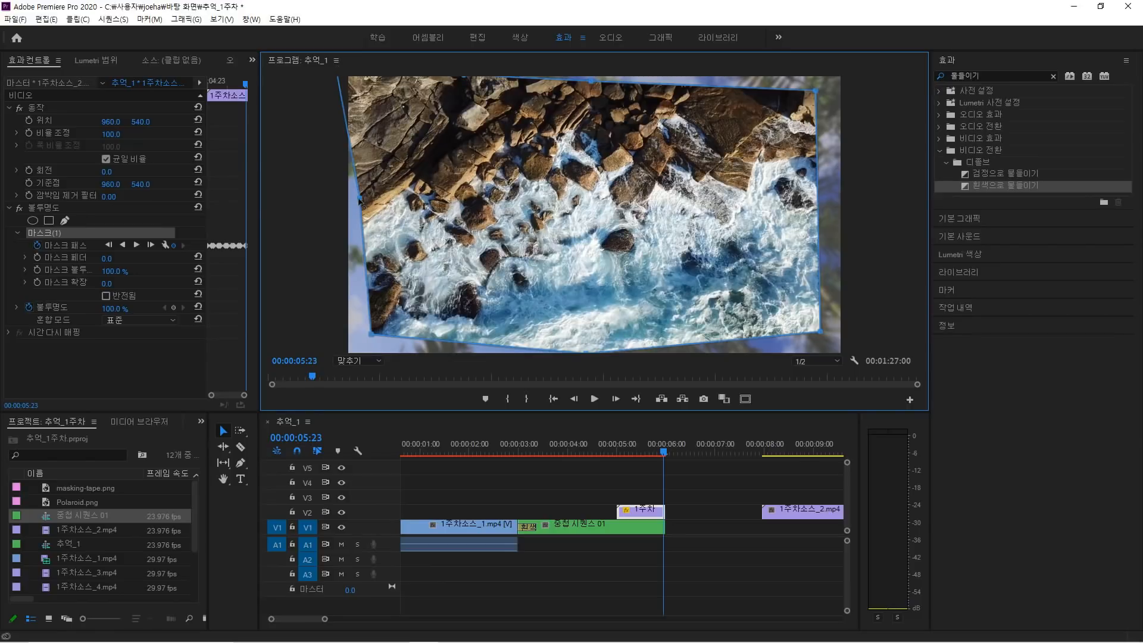
drag(359, 204, 335, 207)
drag(375, 341, 329, 383)
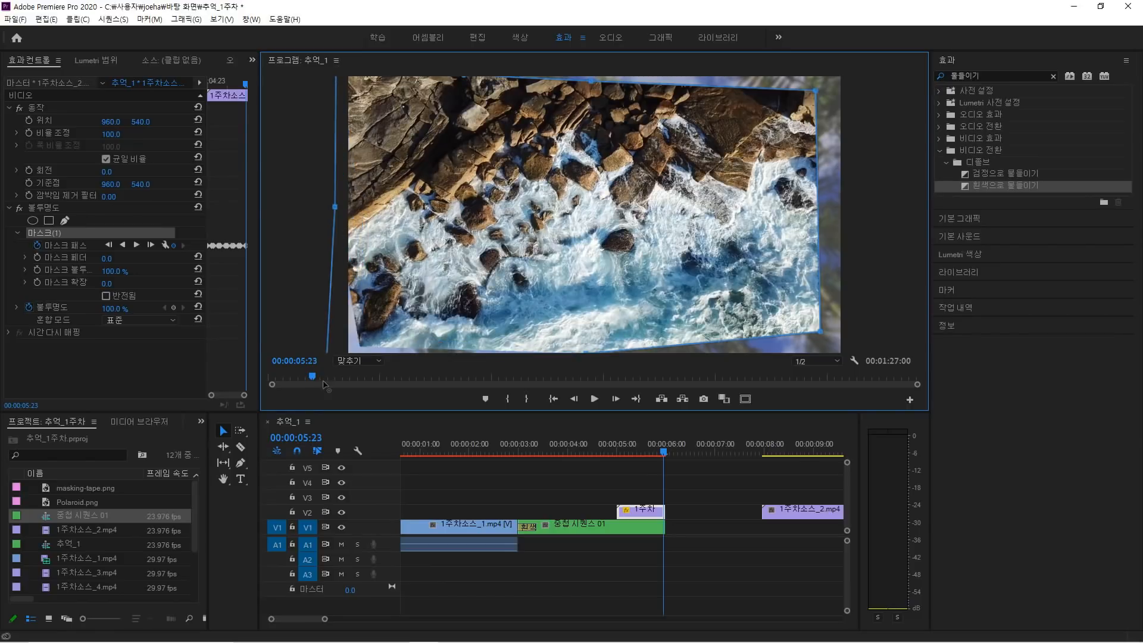
drag(820, 331, 866, 374)
drag(813, 89, 864, 77)
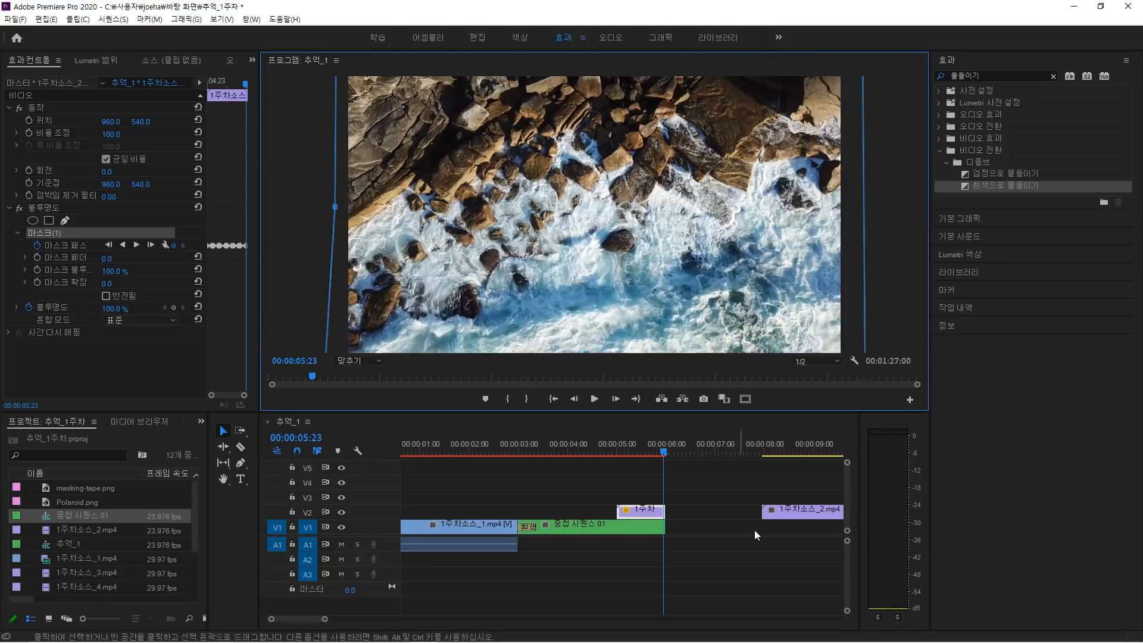
Close the gap on V2 between the masked clip and the following 1주차소스_2.mp4 clip.
click(722, 523)
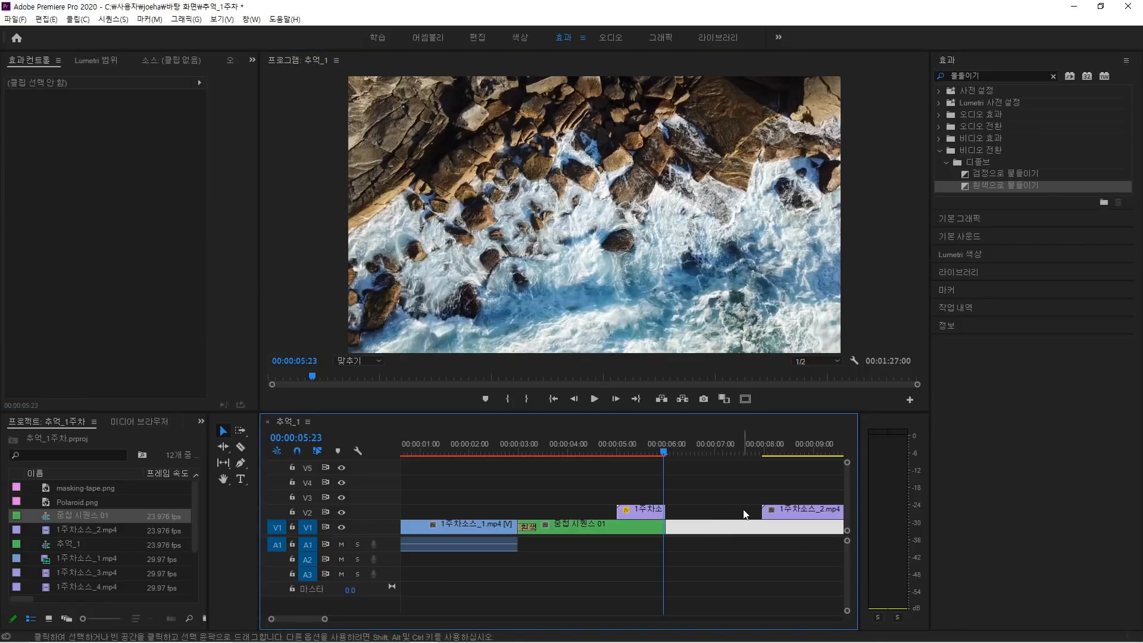
click(789, 509)
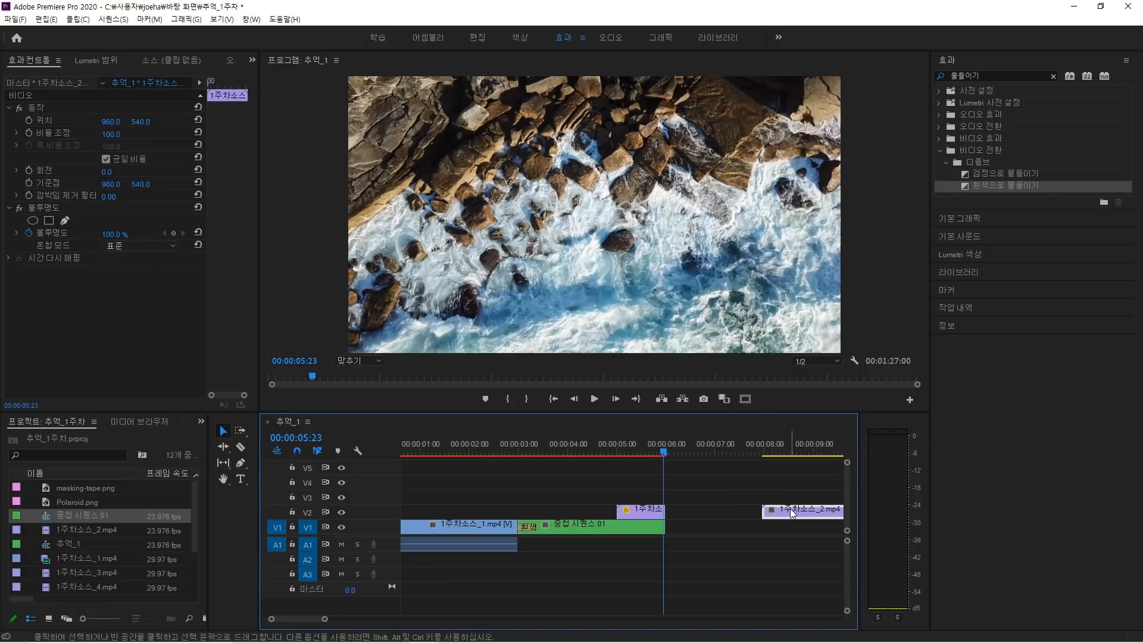
click(724, 512)
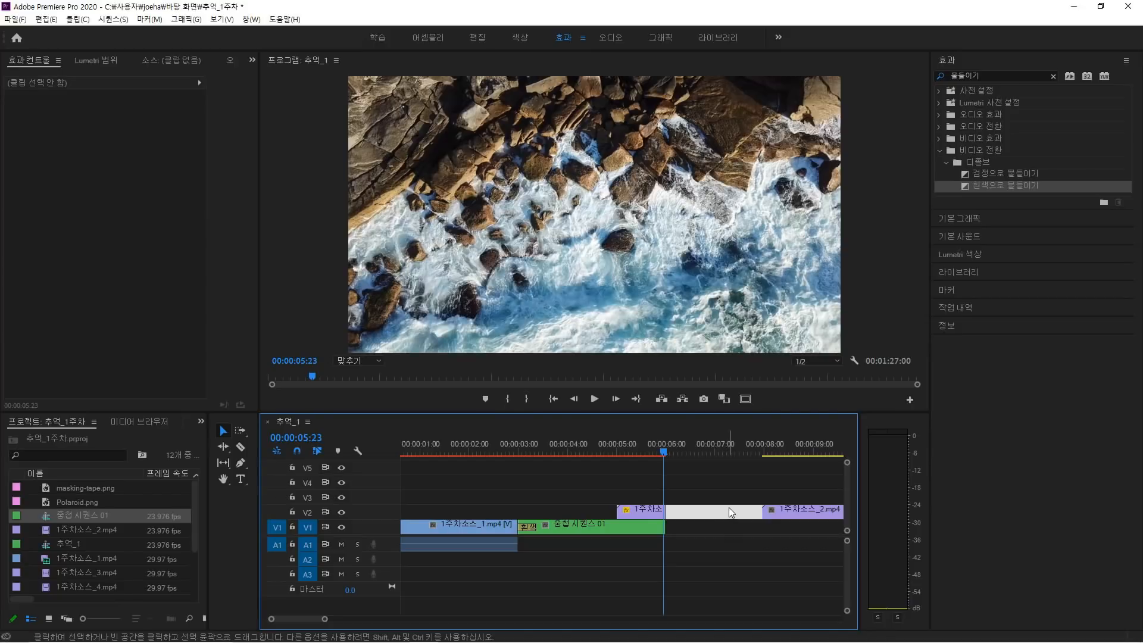
key(Delete)
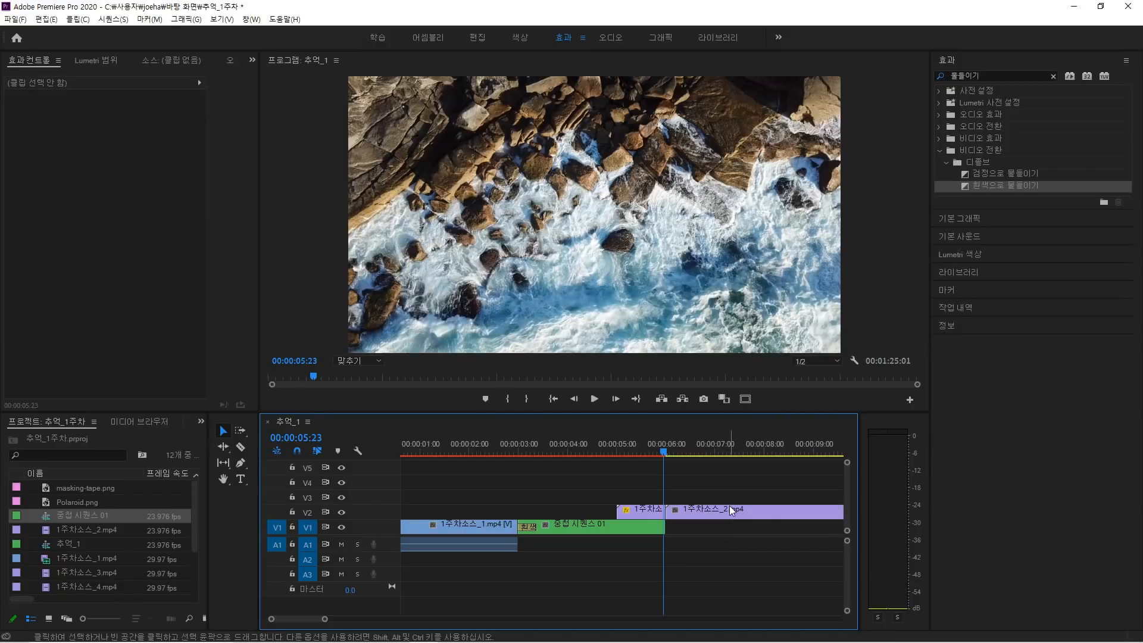
Play the sequence twice from just before 00:00:05:00 to review the stepped mask reveal.
click(602, 451)
key(space)
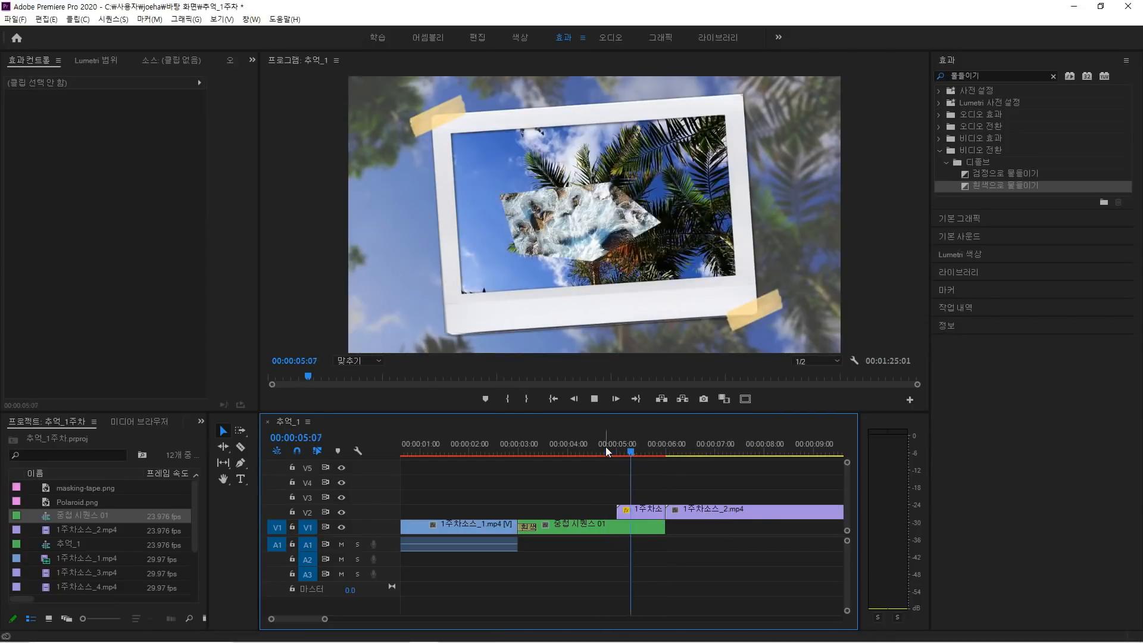
key(space)
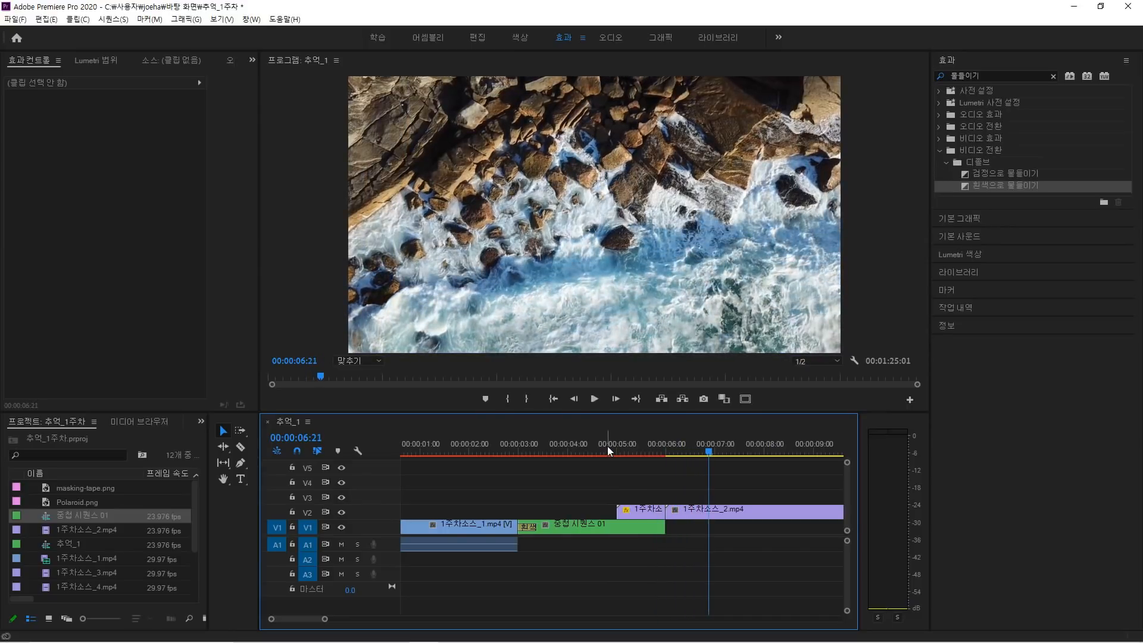
click(609, 447)
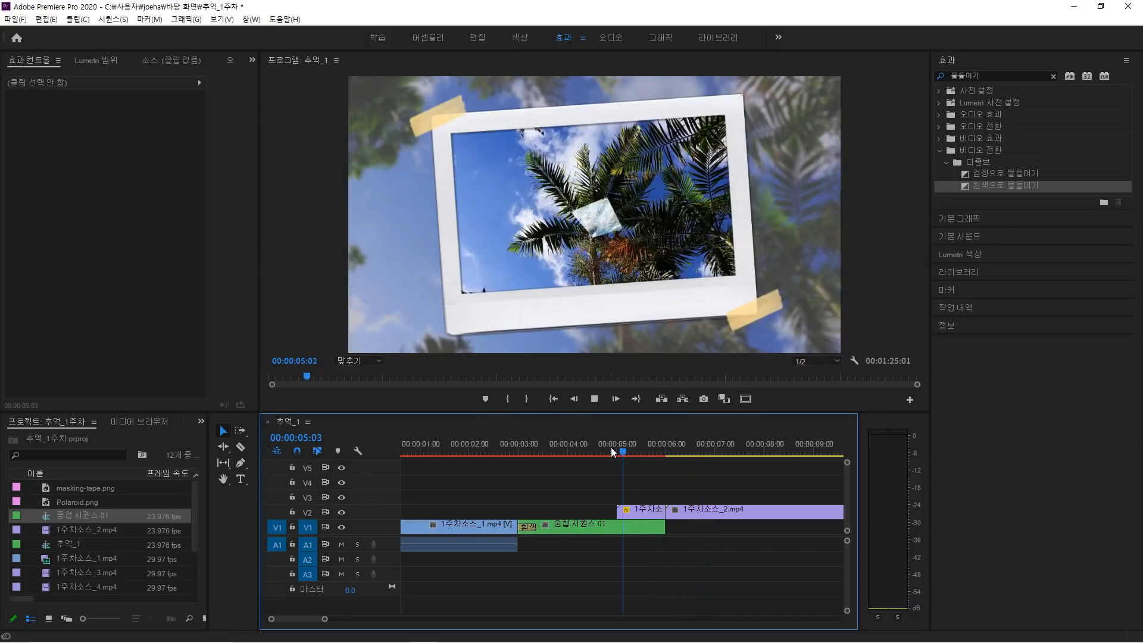
key(space)
key(space)
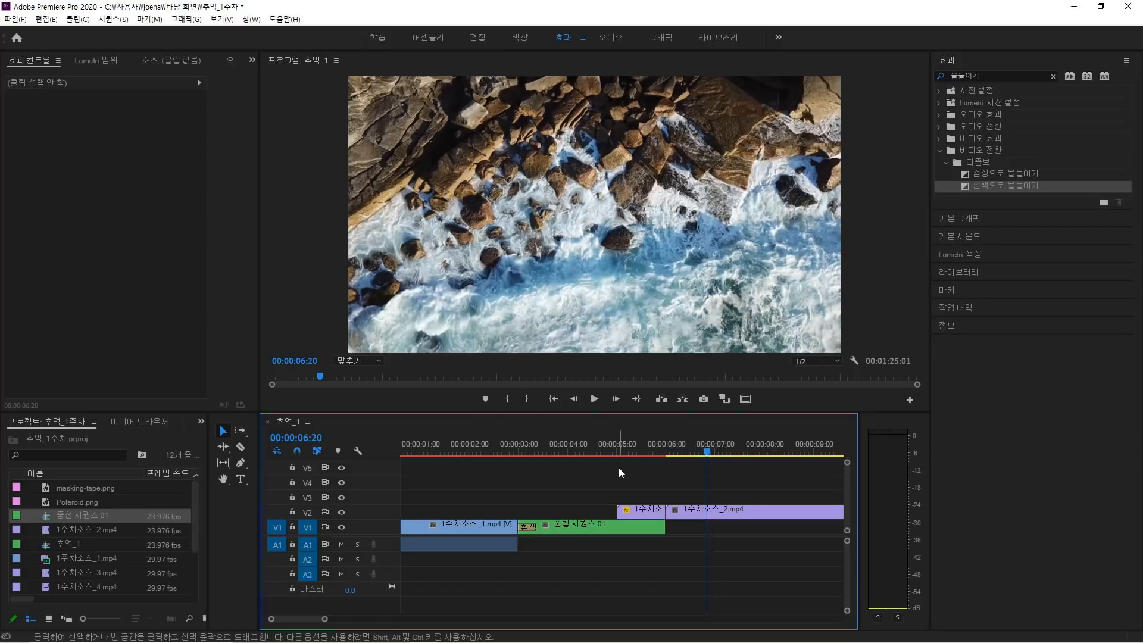
Copy all the clips on V1 to V5 inside the nested sequence 중첩 시퀀스 01 and return to the 추억_1 sequence.
double_click(580, 525)
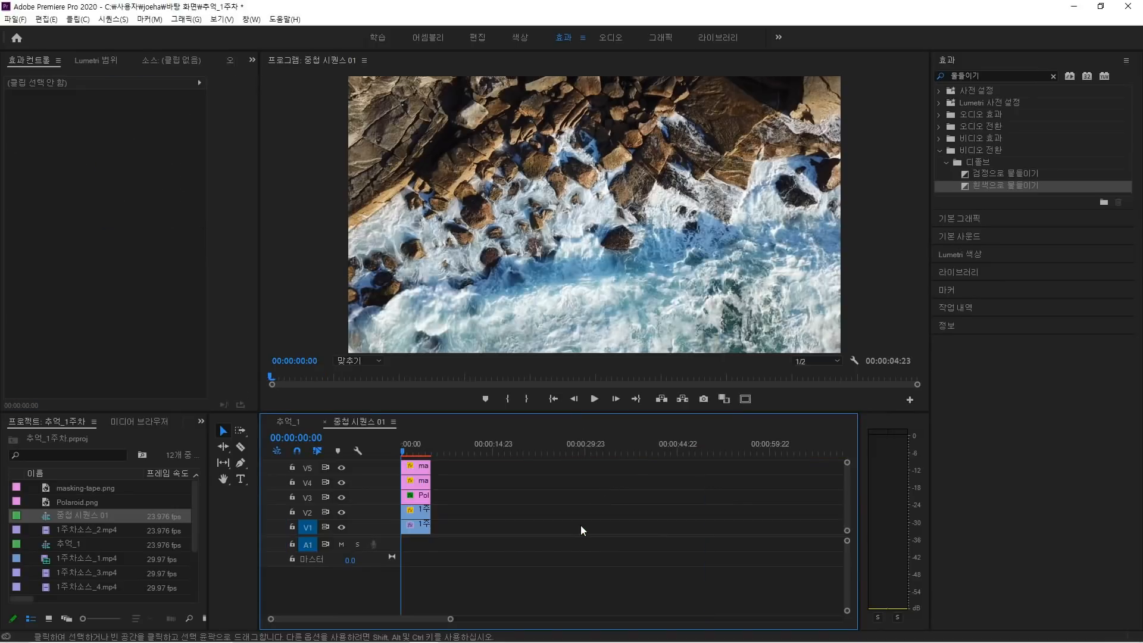
drag(469, 562, 424, 464)
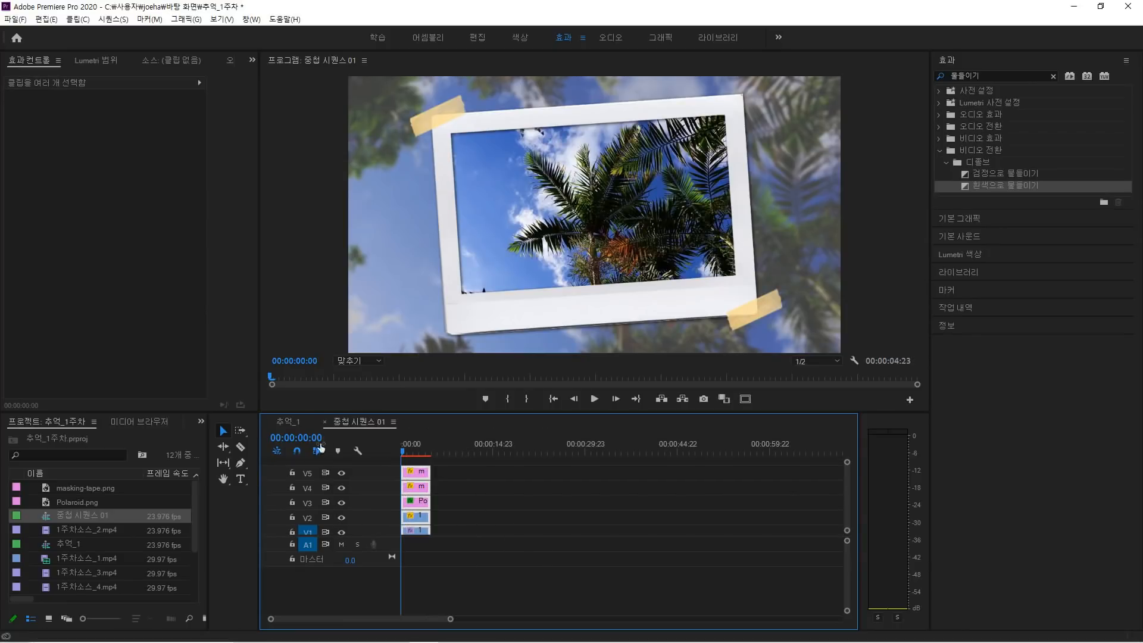
click(294, 422)
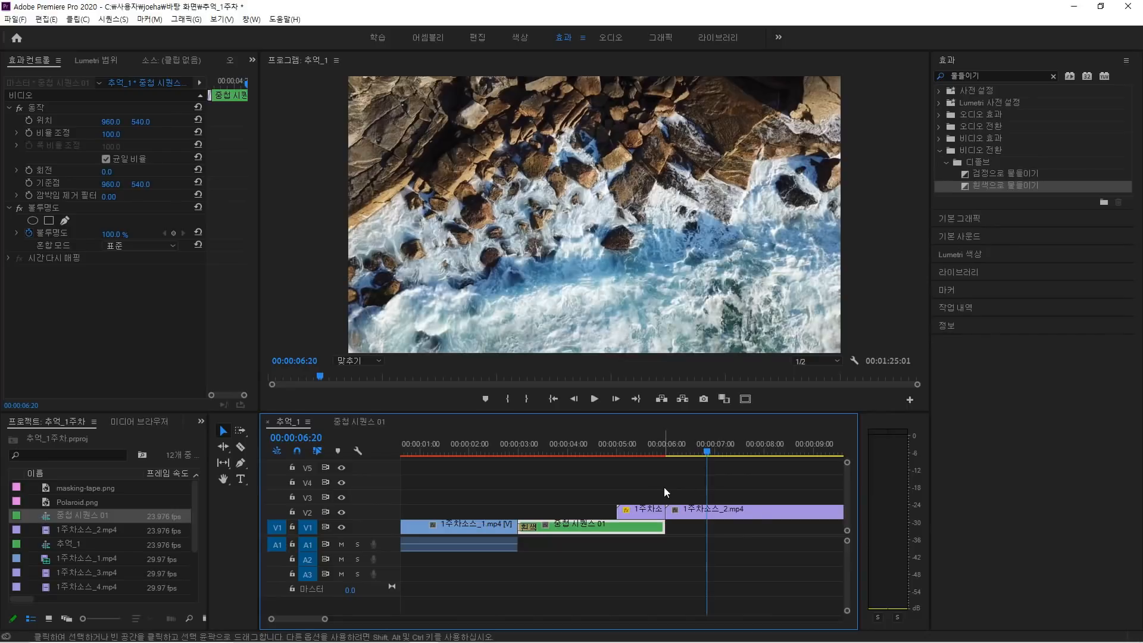
Target V3 instead of V1 and paste the copied clips into 추억_1 from 00:00:02:07, onto V3 and the tracks above.
click(309, 496)
click(518, 444)
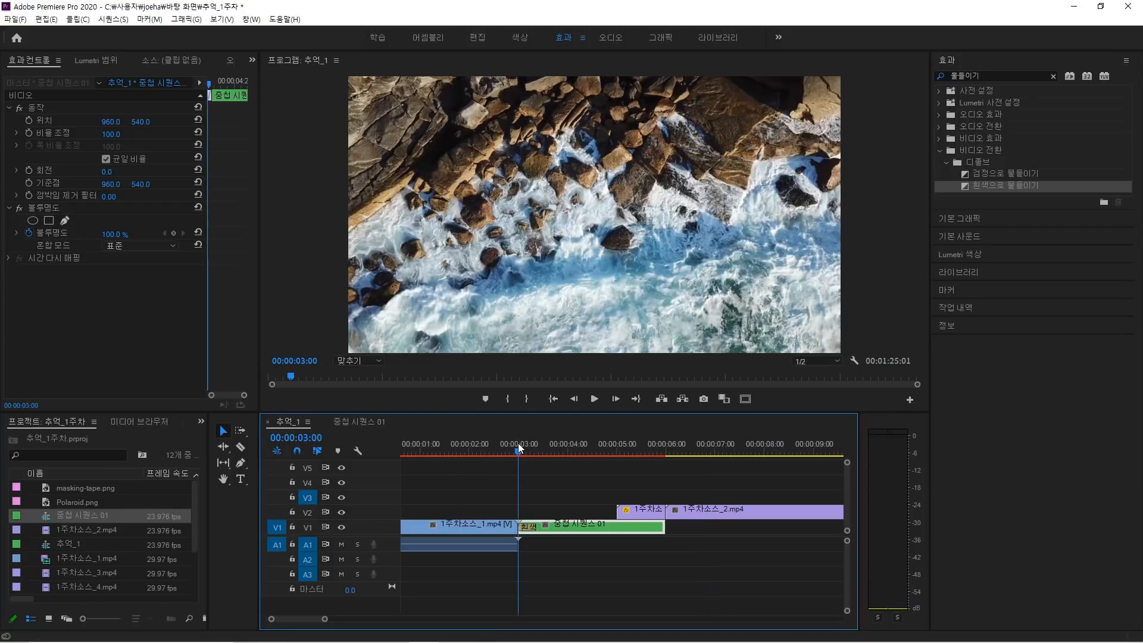
drag(518, 443, 485, 453)
click(489, 487)
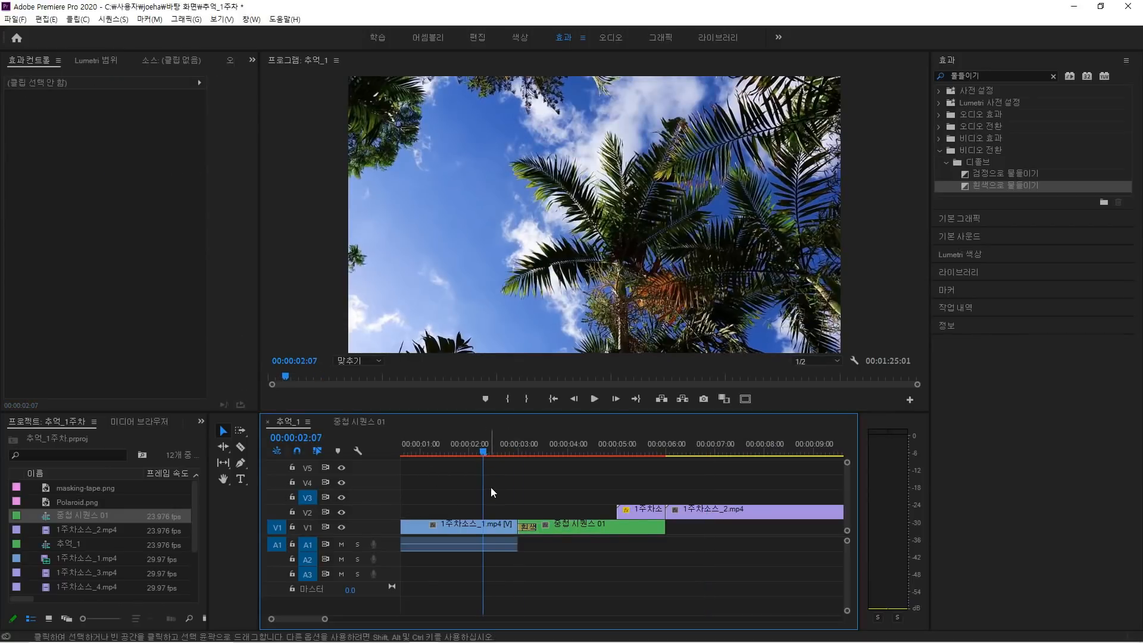
key(ctrl+v)
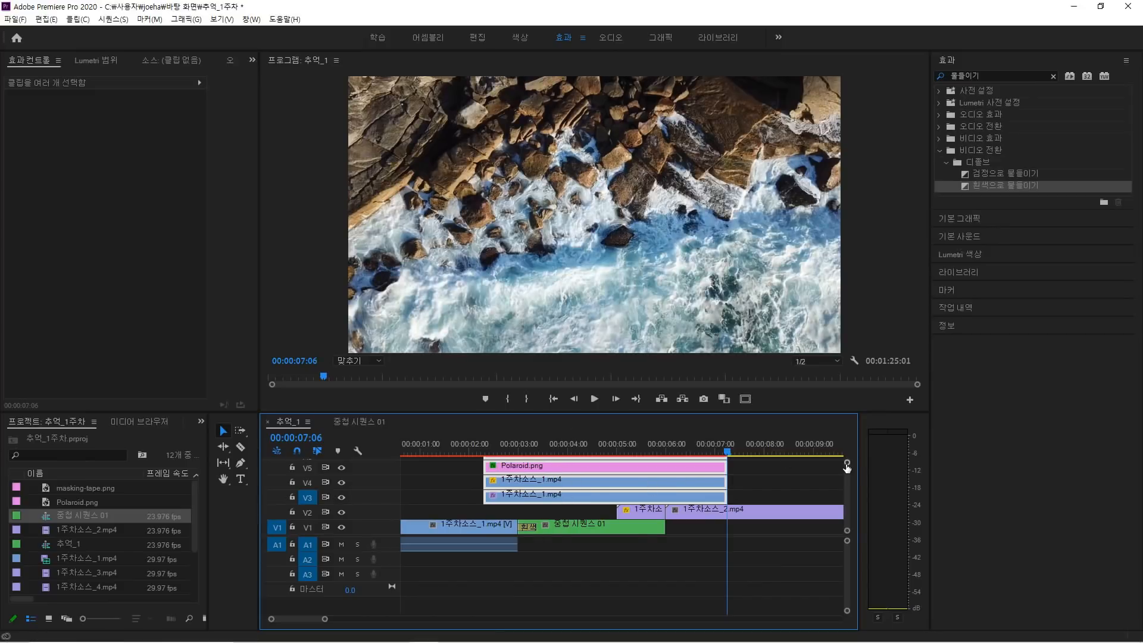
Move the pasted Polaroid clip stack on V3 to V7 about 1.5 seconds earlier in the 추억_1 sequence.
drag(847, 464, 845, 451)
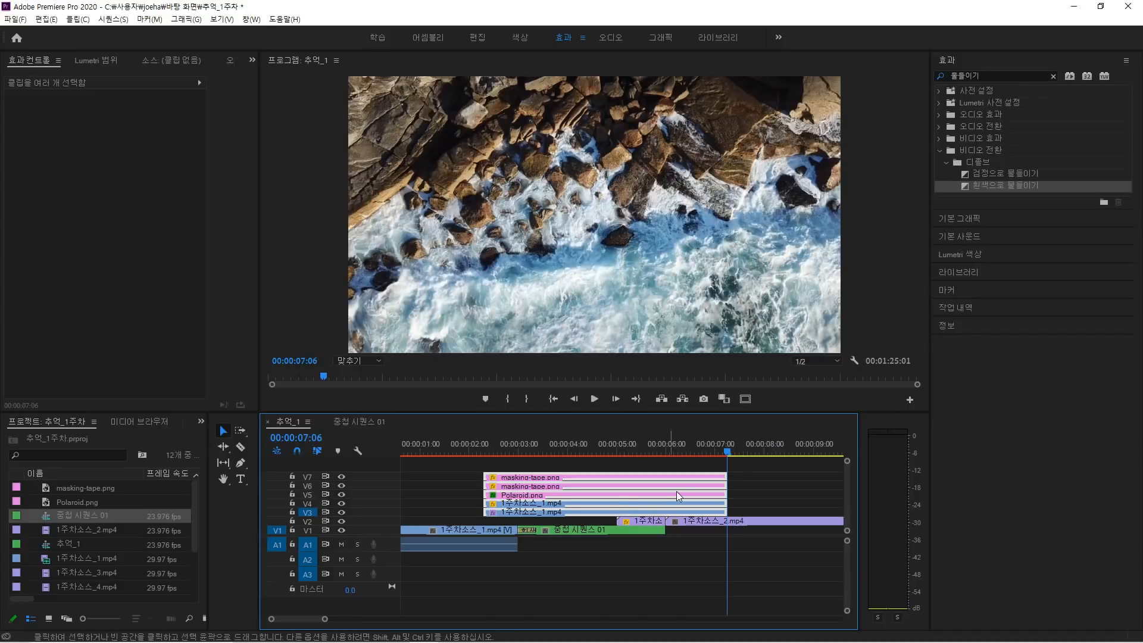
drag(673, 491, 602, 491)
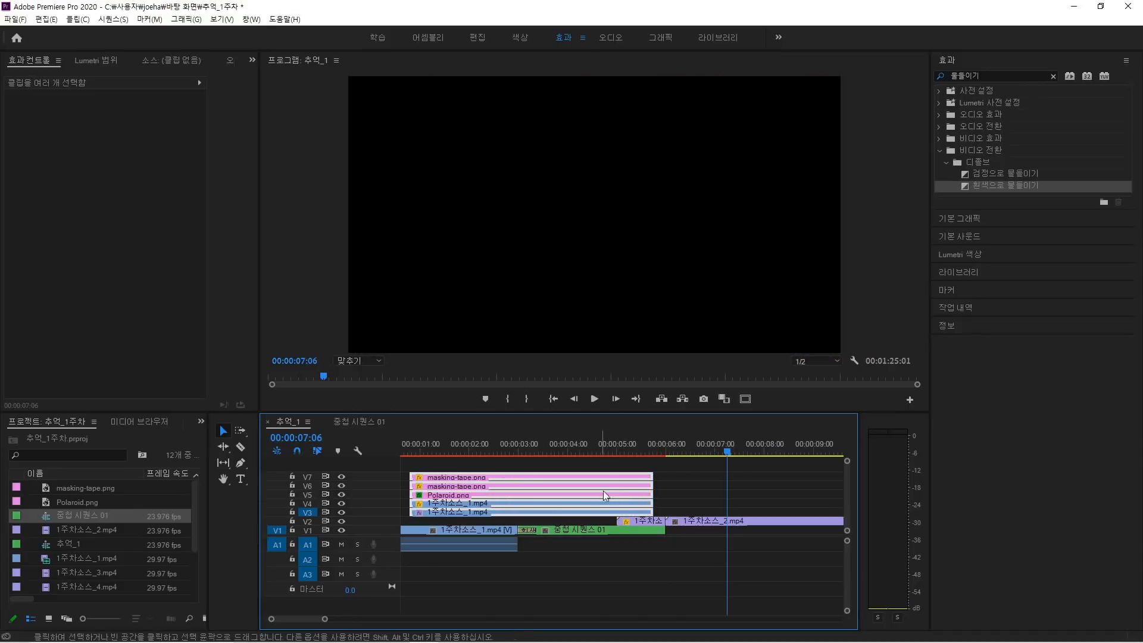
click(686, 484)
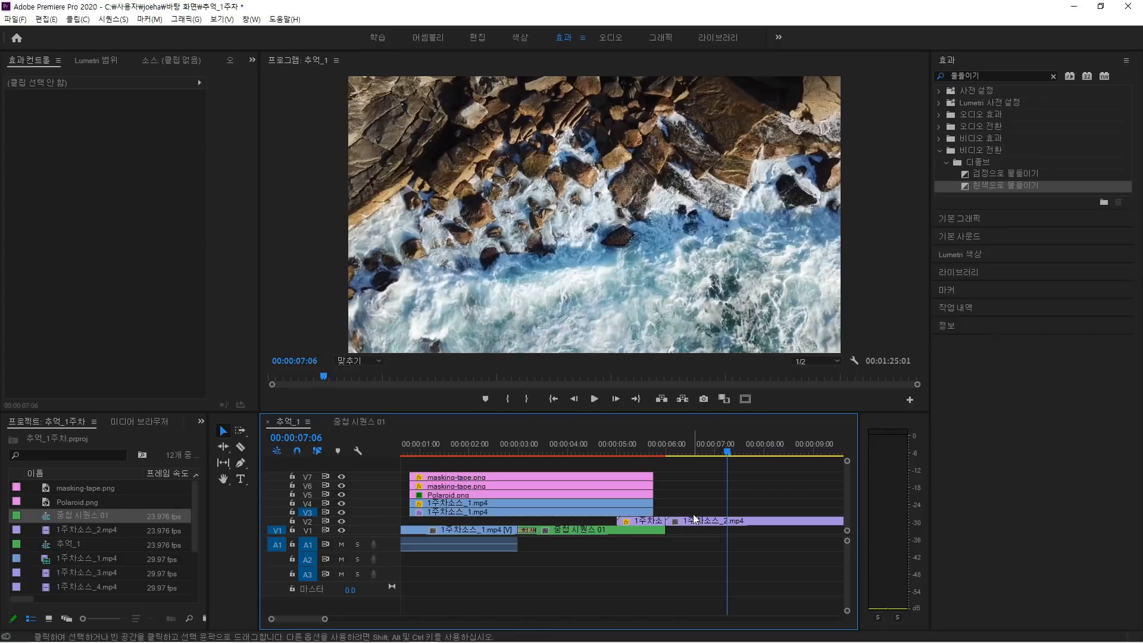
Move the playhead to 00:00:09:00, three seconds after the start of the unmasked 1주차소스_2.mp4 clip on V2.
key(minus)
key(minus)
key(minus)
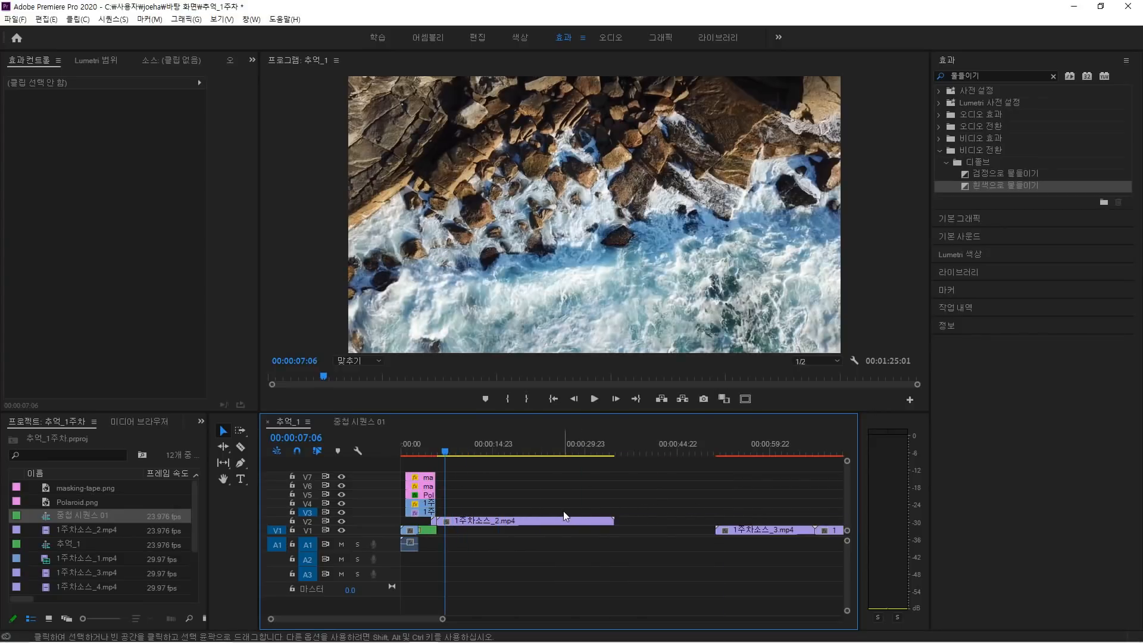
drag(448, 453, 438, 451)
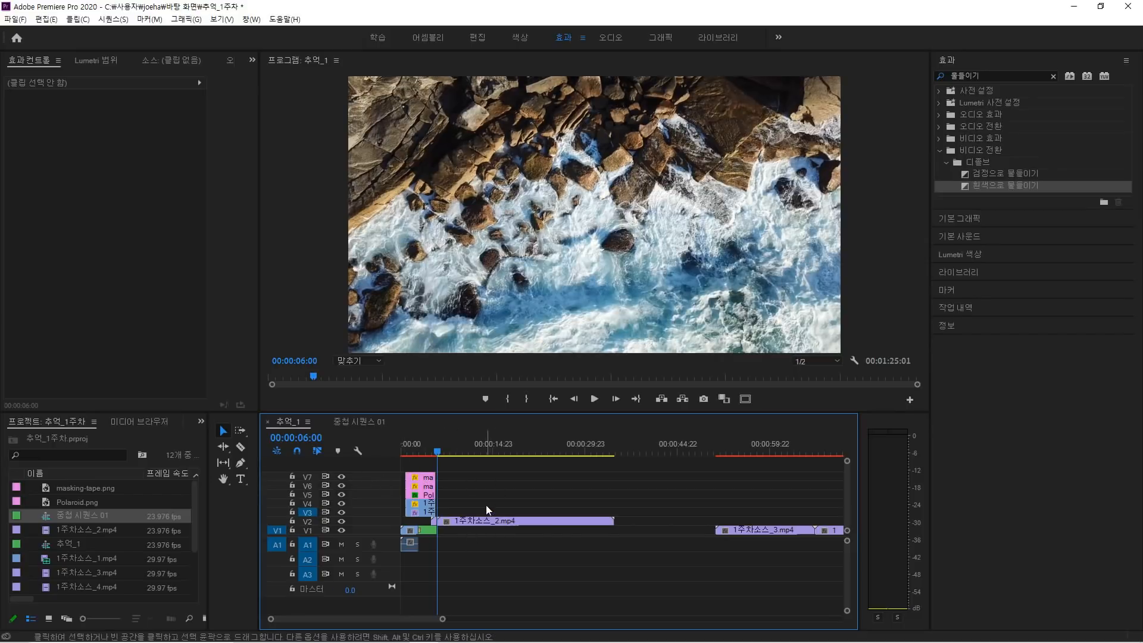
click(297, 438)
click(311, 437)
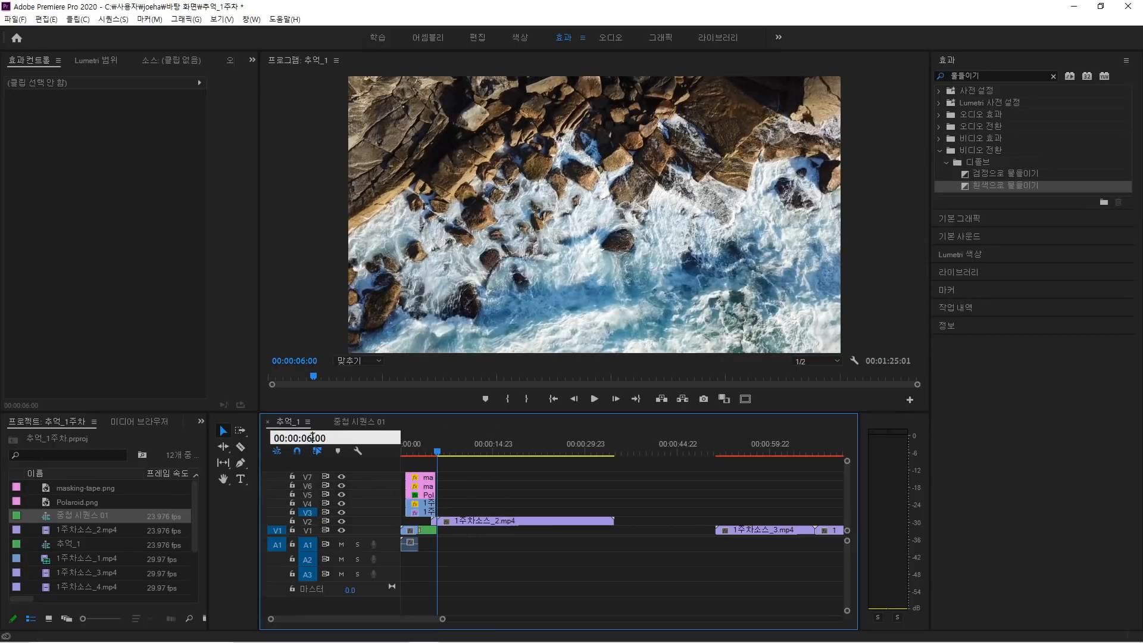
key(BackSpace)
text(9)
key(Return)
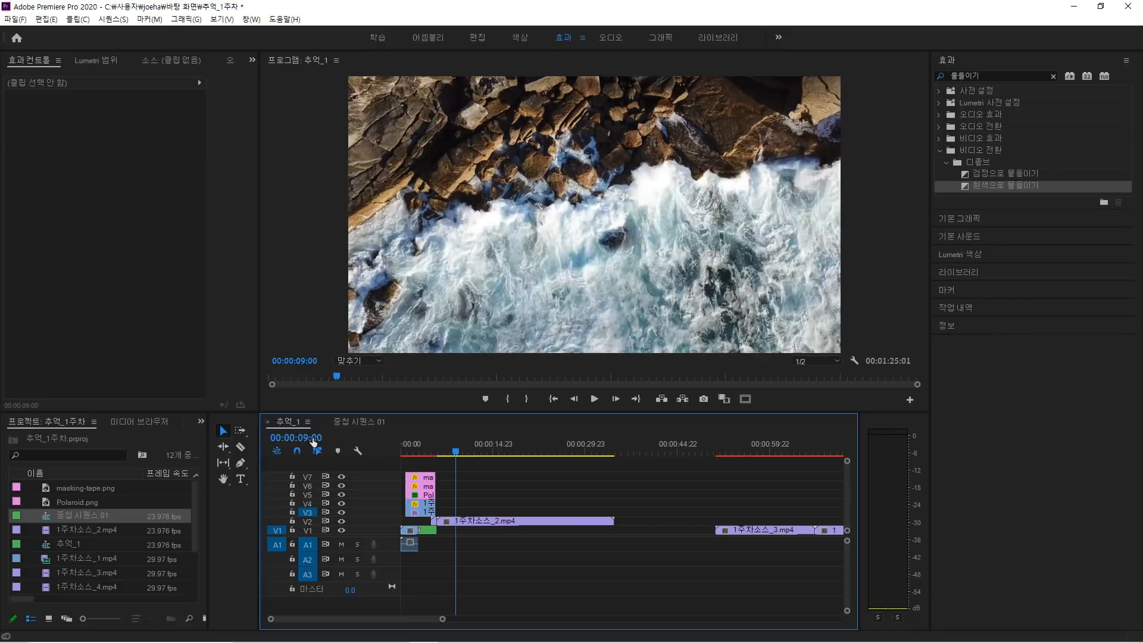
Insert a frame hold segment into 1주차소스_2.mp4 on V2 at 00:00:09:00 and delete the moving clip that follows it.
click(465, 520)
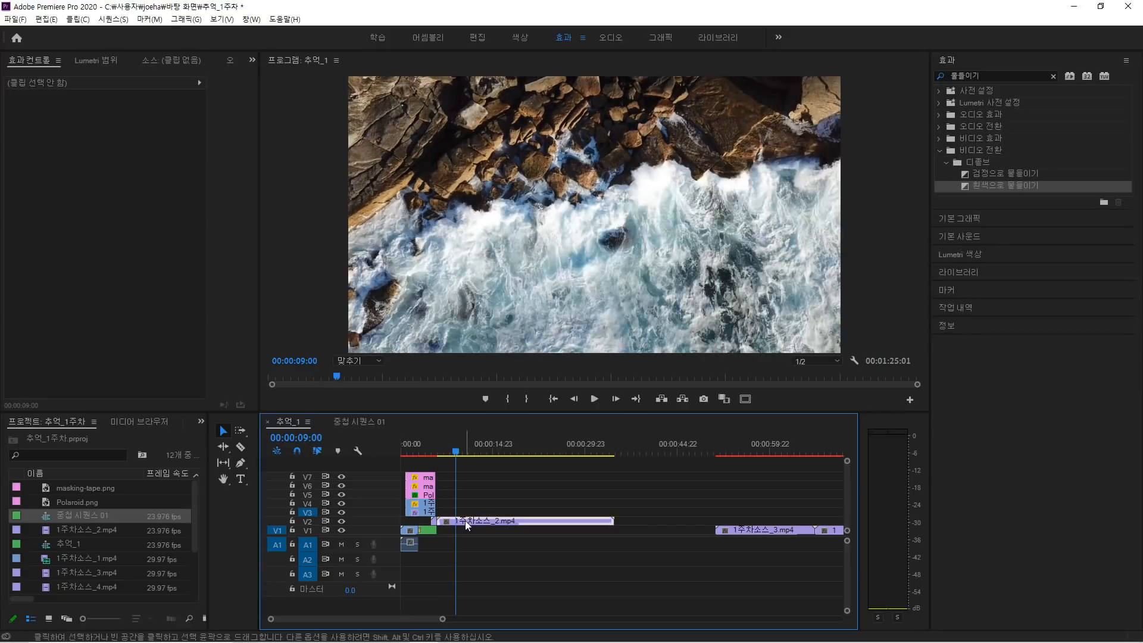
right_click(466, 520)
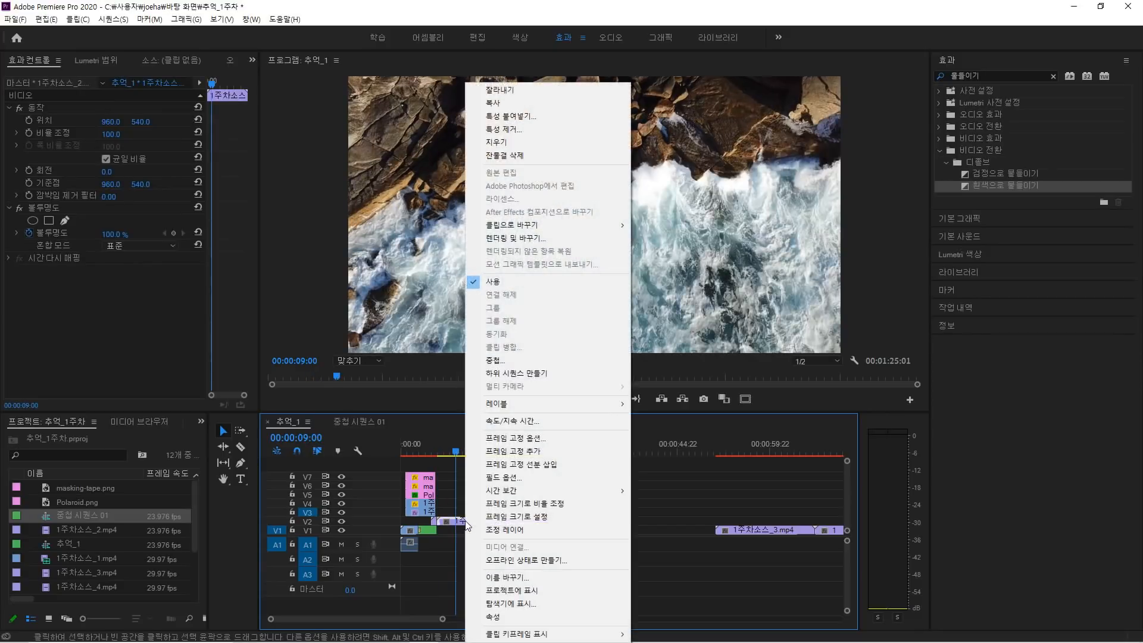
click(506, 464)
click(489, 497)
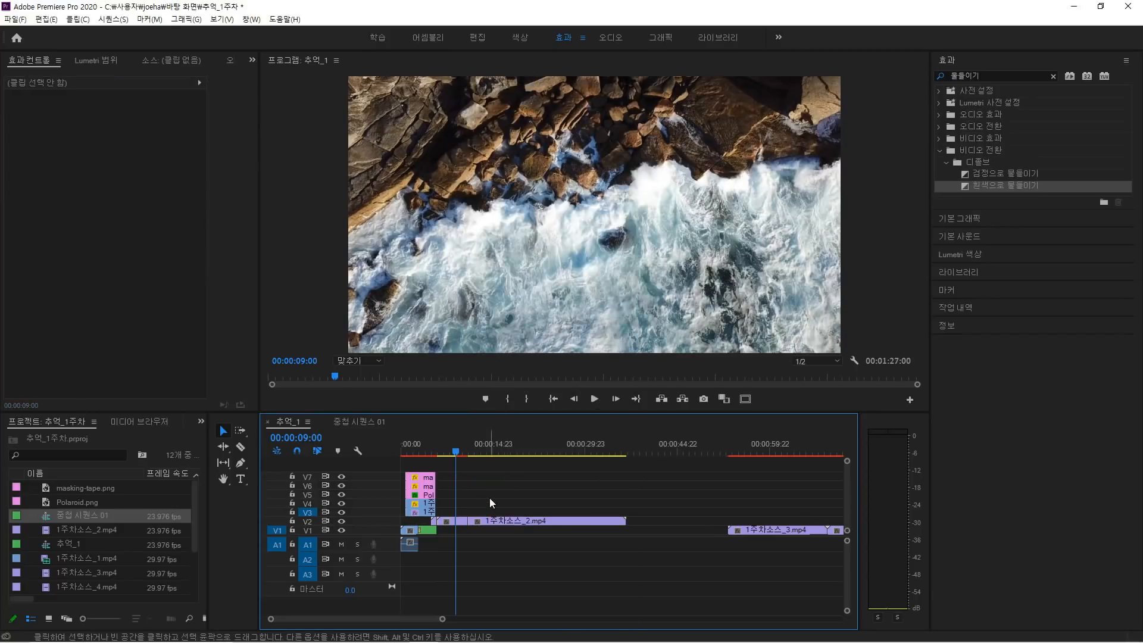
click(501, 521)
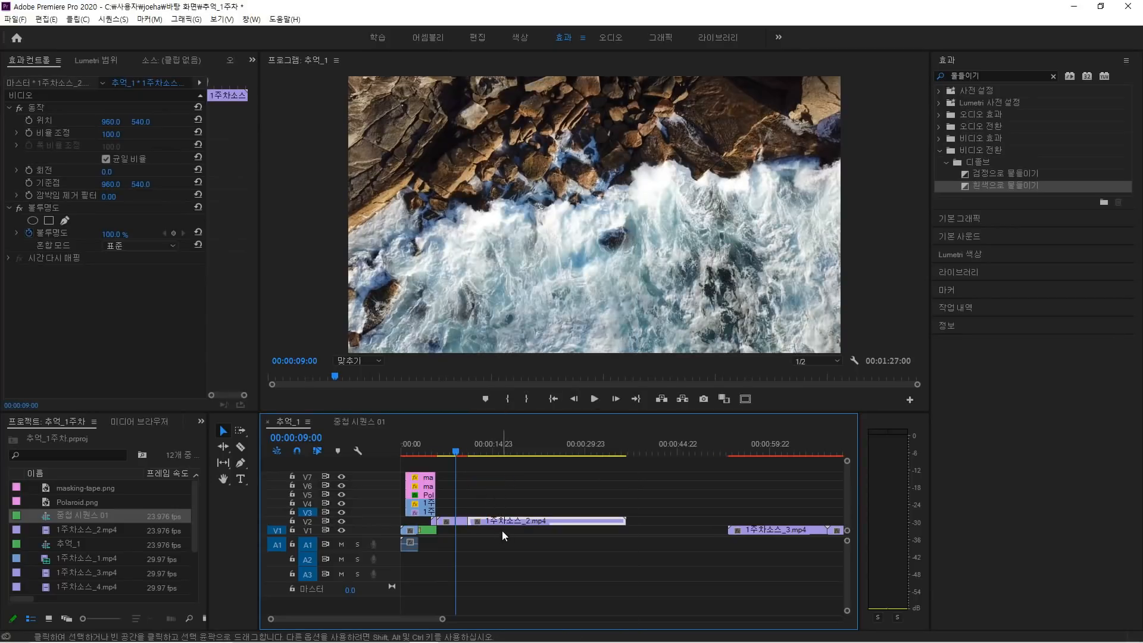
key(Delete)
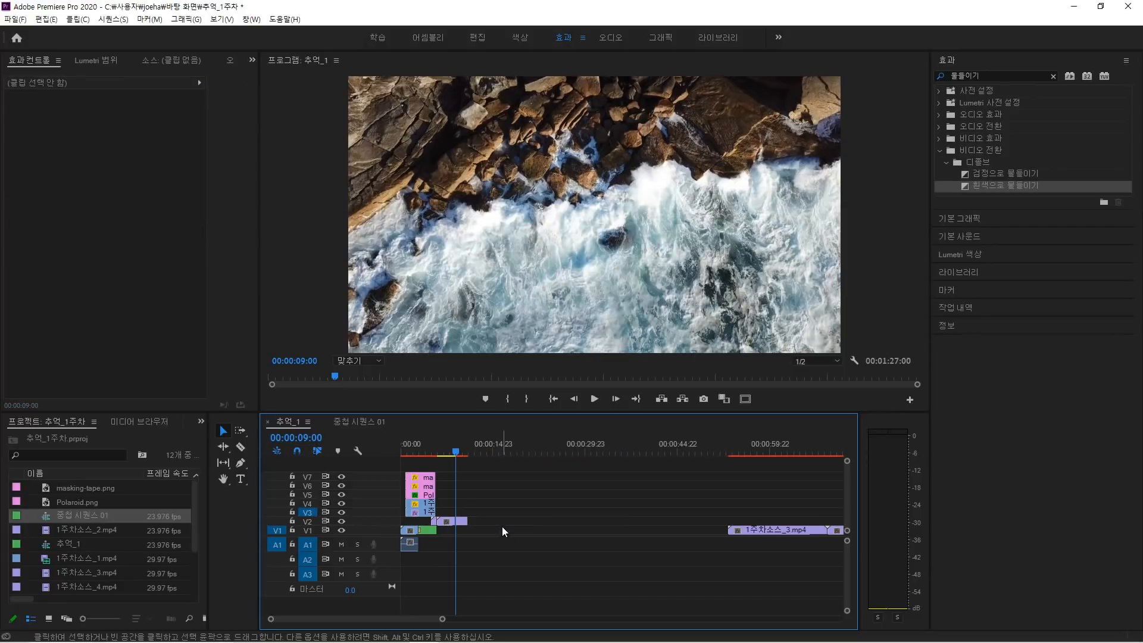
Duplicate the Polaroid and two masking-tape clips on V5 to V7 to 00:00:09:00, and copy the V2 freeze frame onto V3.
drag(469, 471, 428, 496)
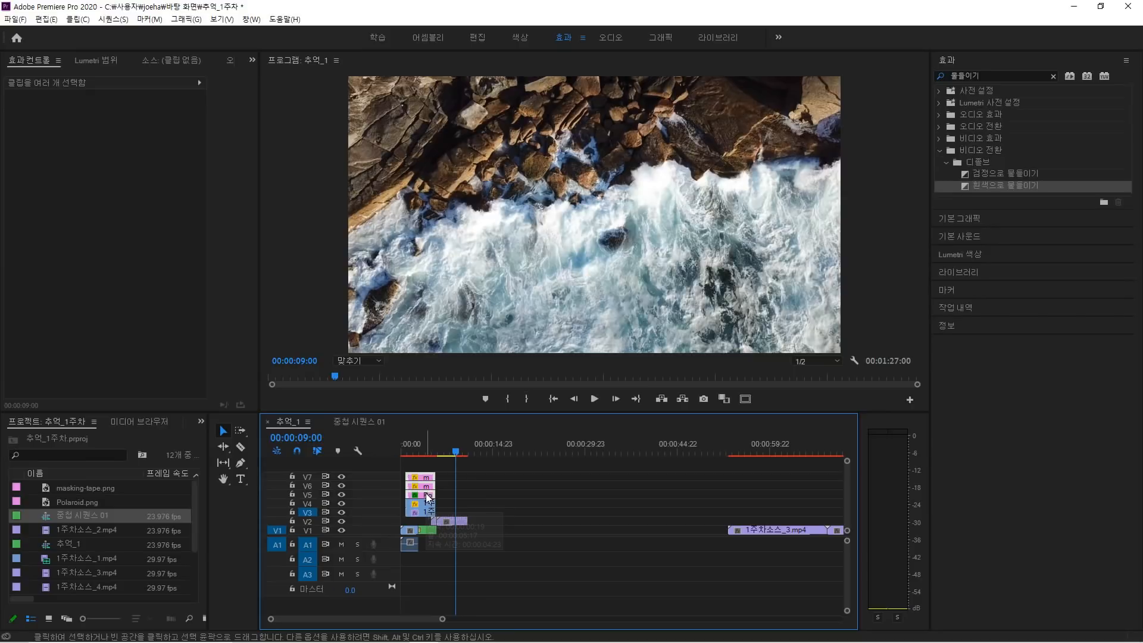
drag(427, 498, 472, 495)
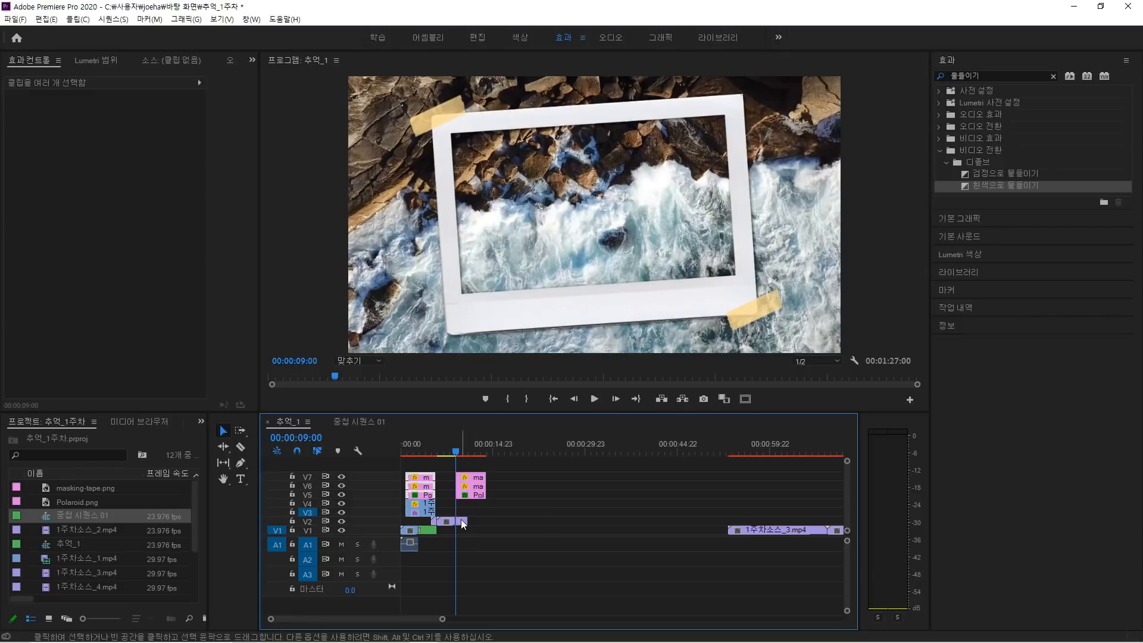
alt+drag(461, 520, 473, 510)
Fit the V3 freeze frame to the Polaroid with a scale of about 68.6, rotation about -3.1° and position about 950.7, 493.5.
click(35, 107)
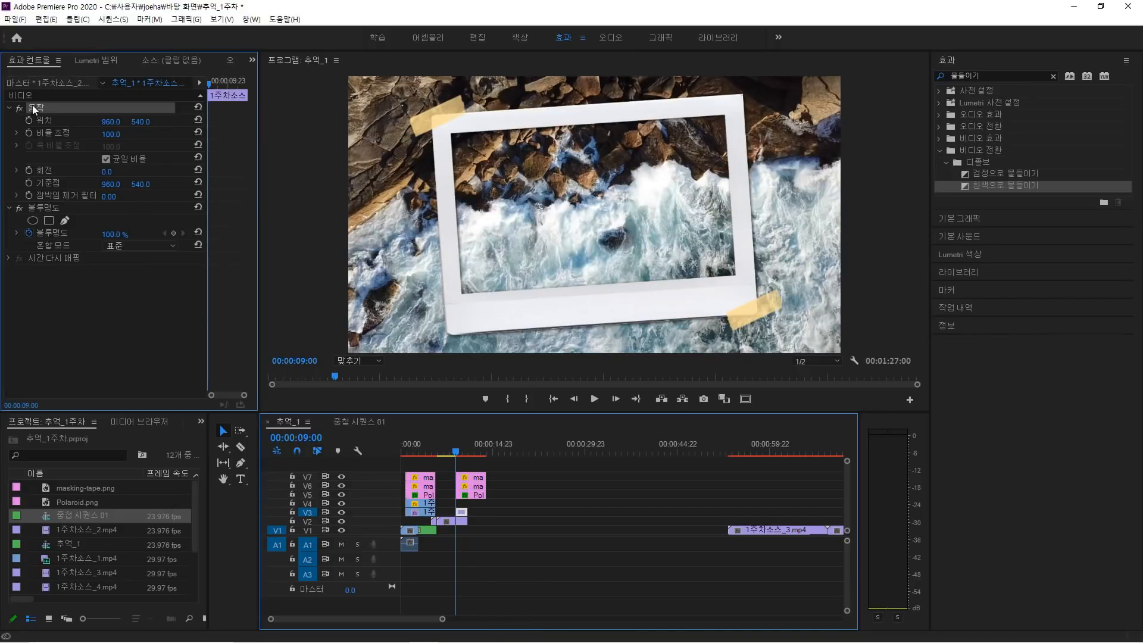
drag(844, 216, 766, 217)
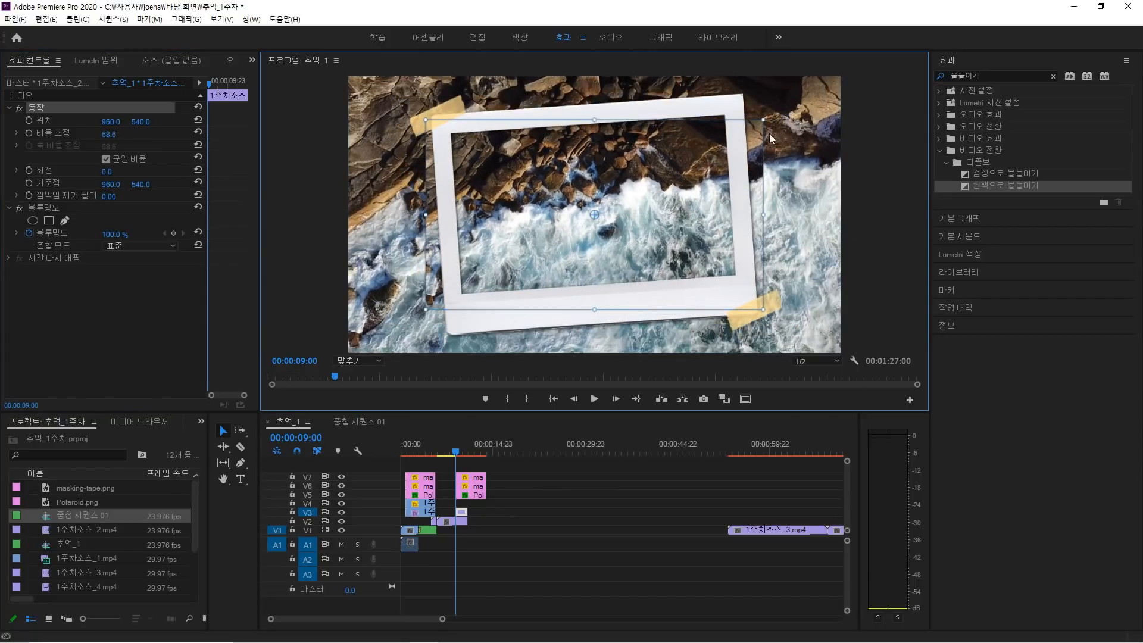
drag(770, 114, 764, 105)
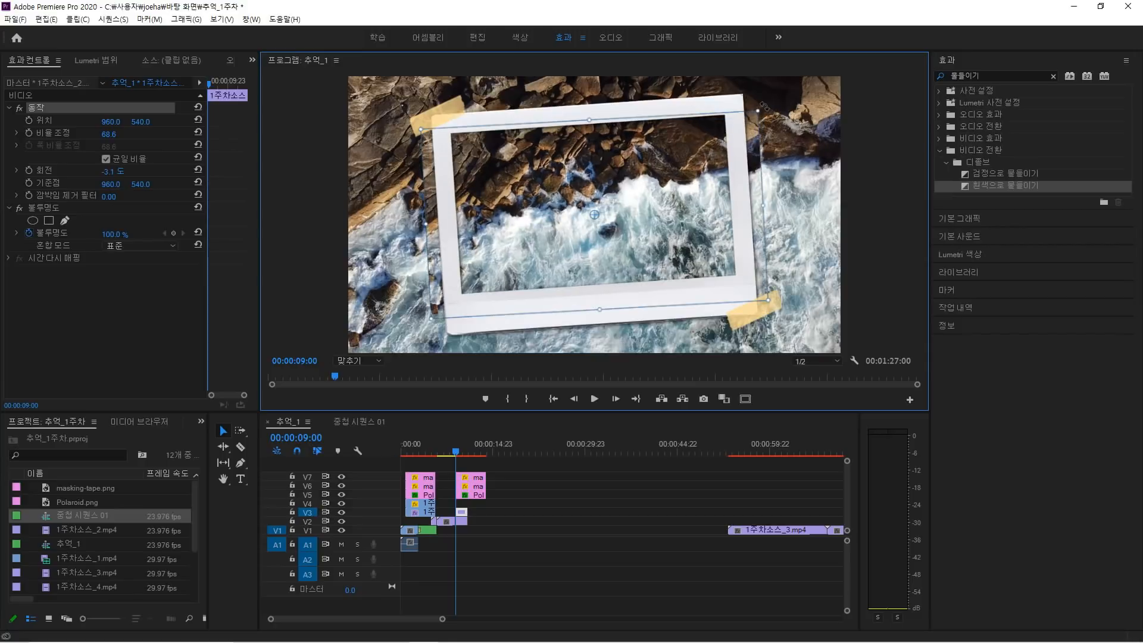
drag(672, 271, 670, 268)
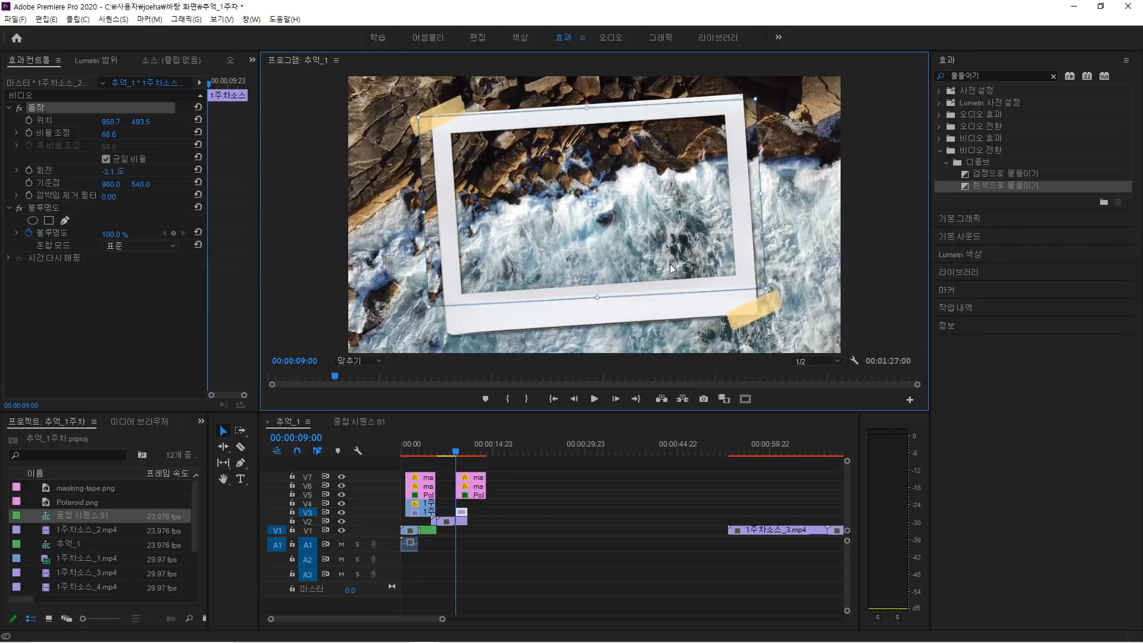
Draw a four-point opacity mask on the V3 freeze frame along the Polaroid's white border and set the mask feather to 0.
click(66, 220)
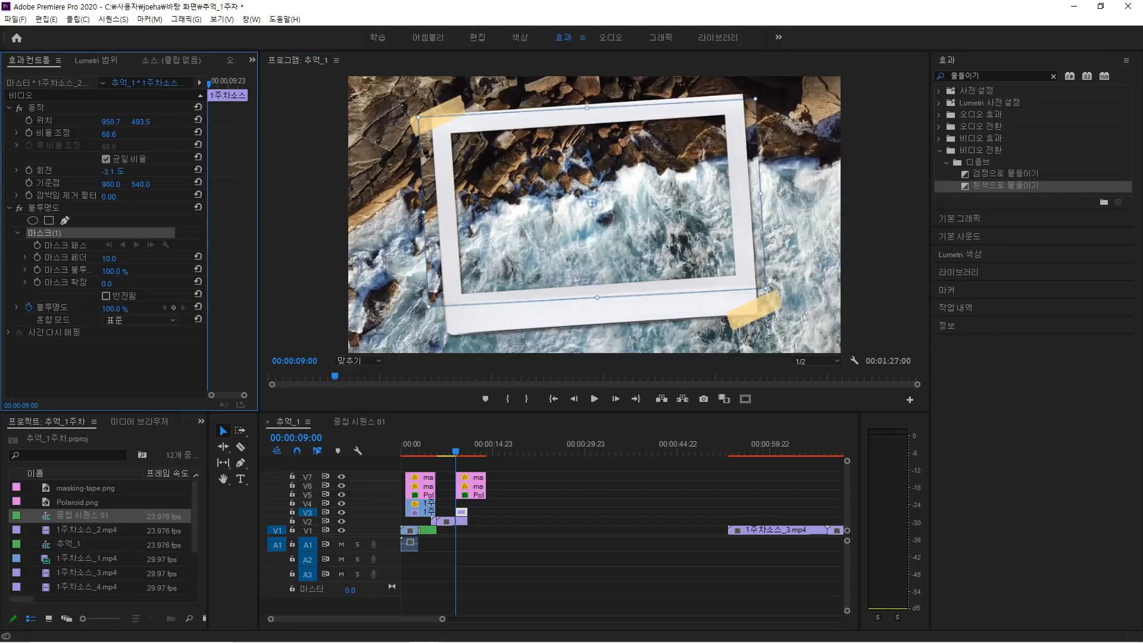
click(443, 127)
click(455, 308)
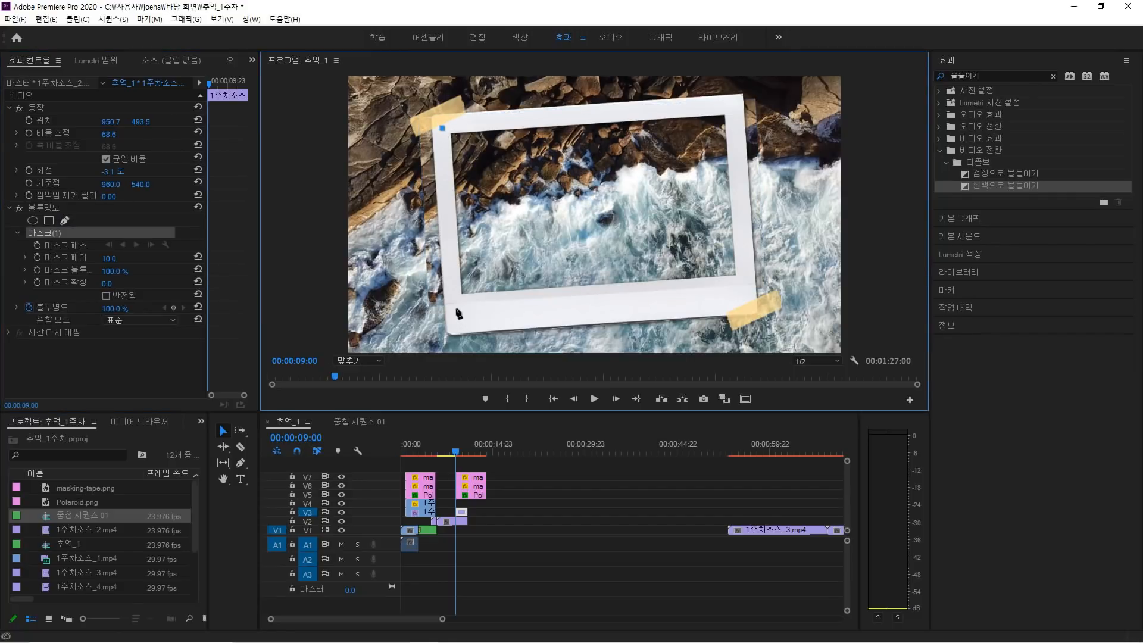
click(747, 288)
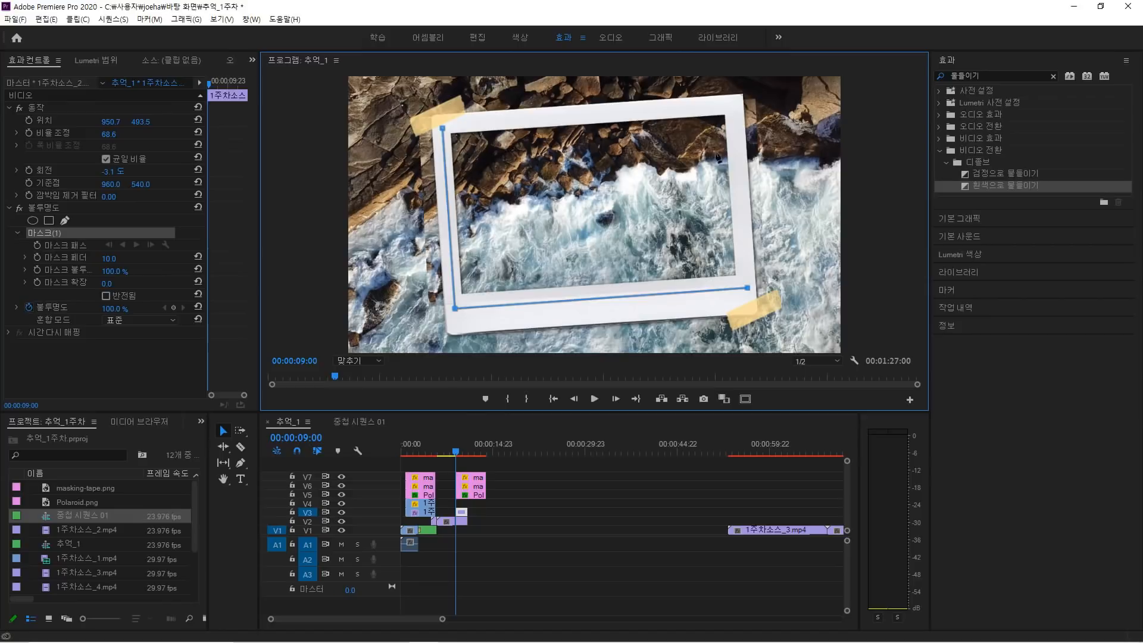
click(734, 104)
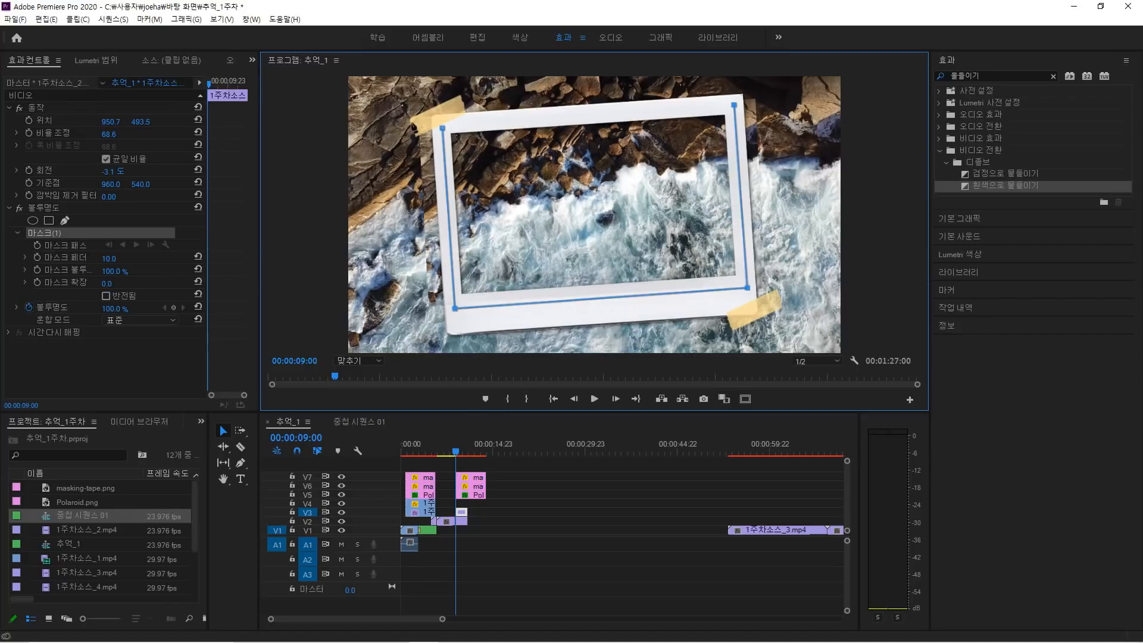
click(442, 128)
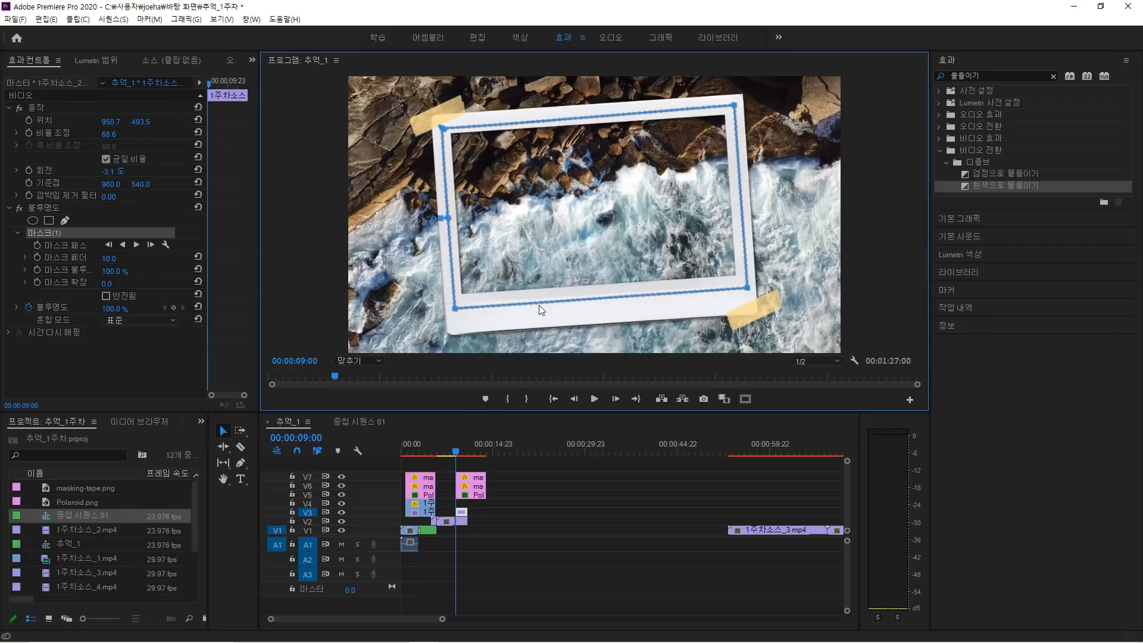
click(118, 256)
text(0)
key(Return)
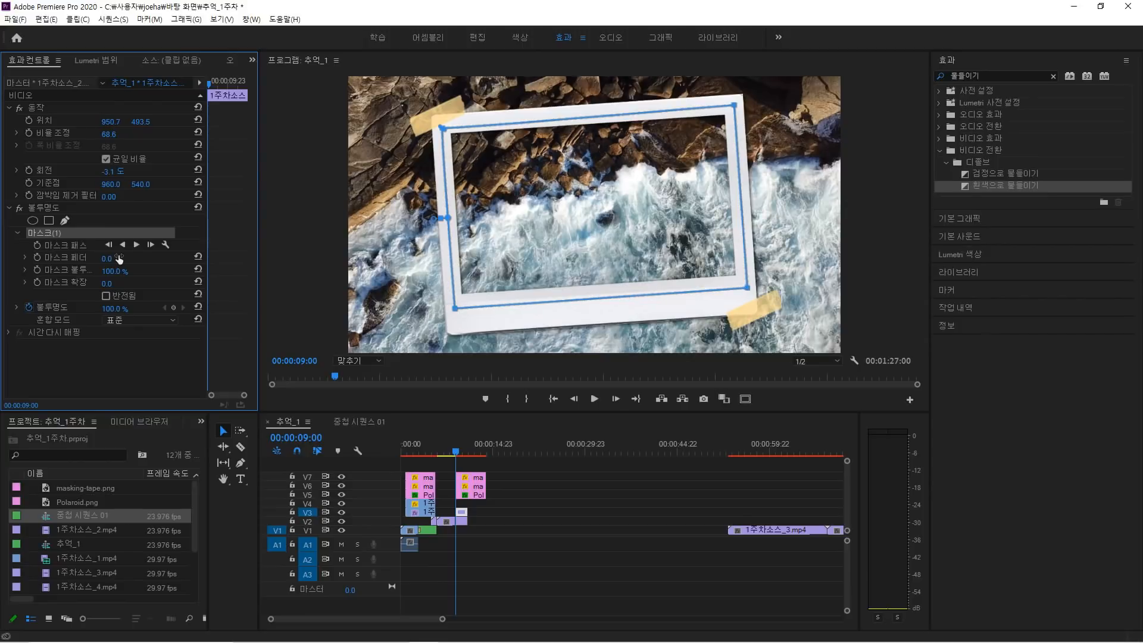
click(524, 529)
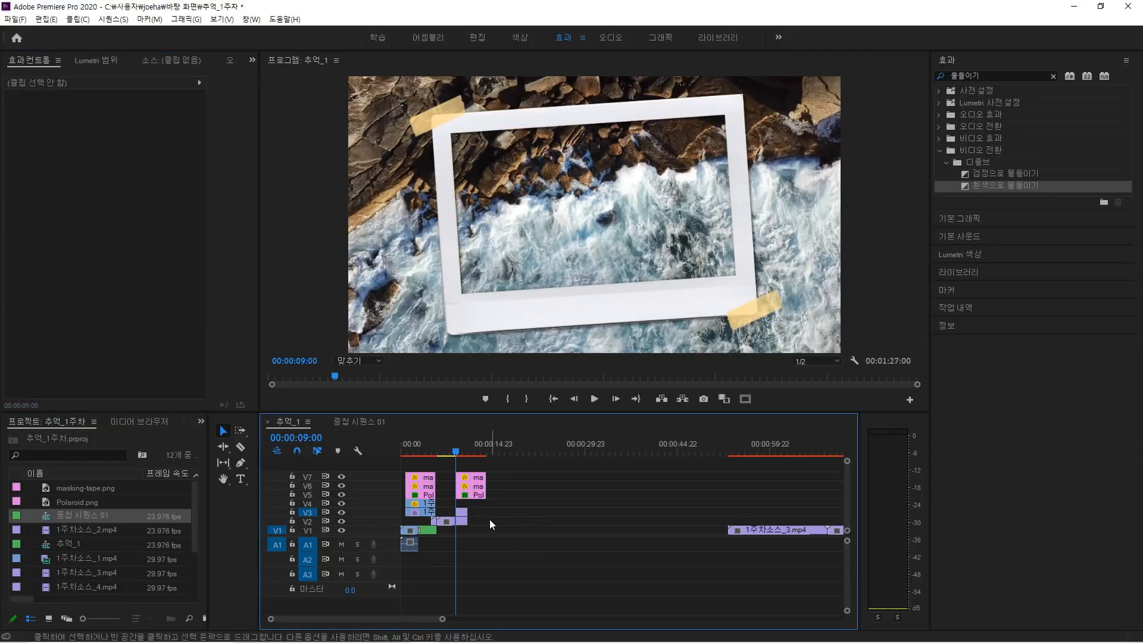
Copy the Gaussian Blur and Lumetri Color effects from the first stack's V3 clip to the 1주차소스_2.mp4 freeze frame on V2.
click(426, 513)
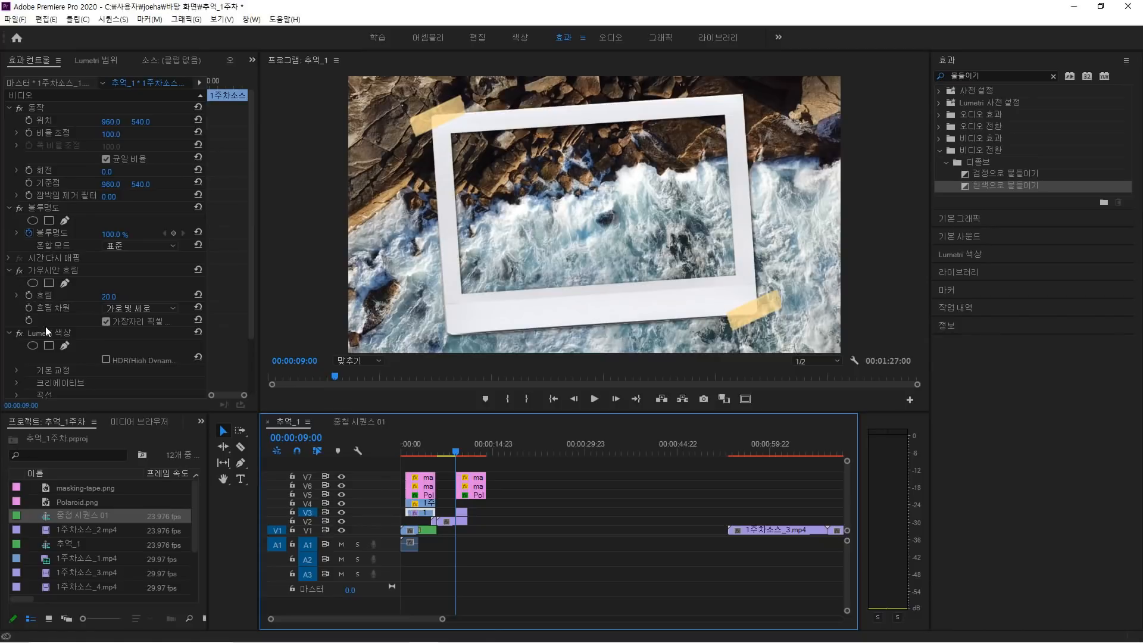
click(58, 267)
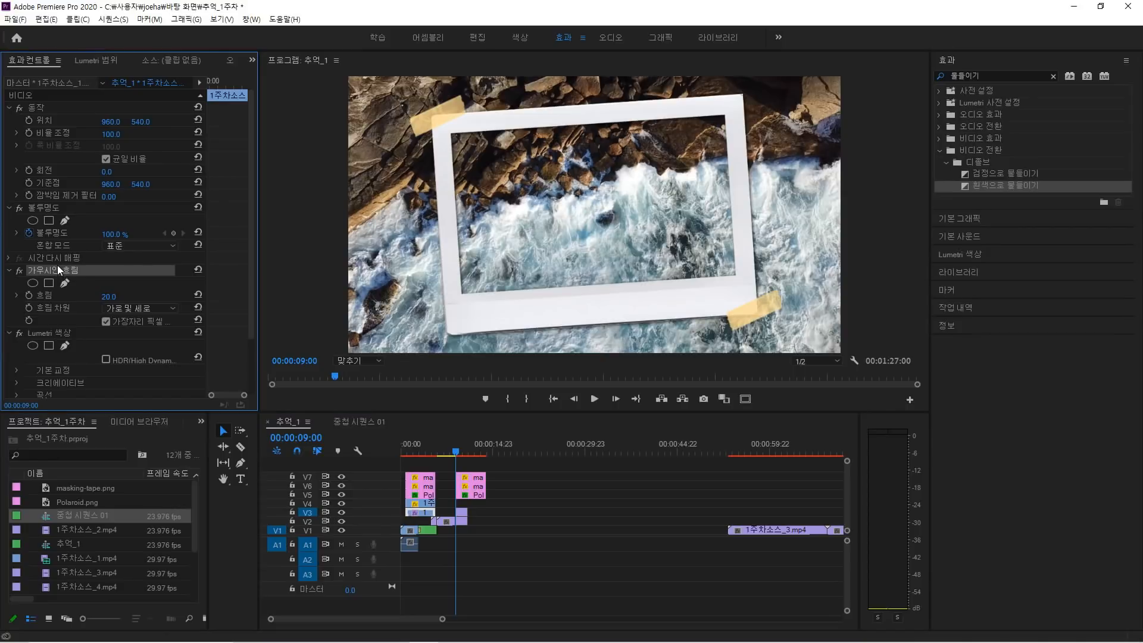
ctrl+click(61, 332)
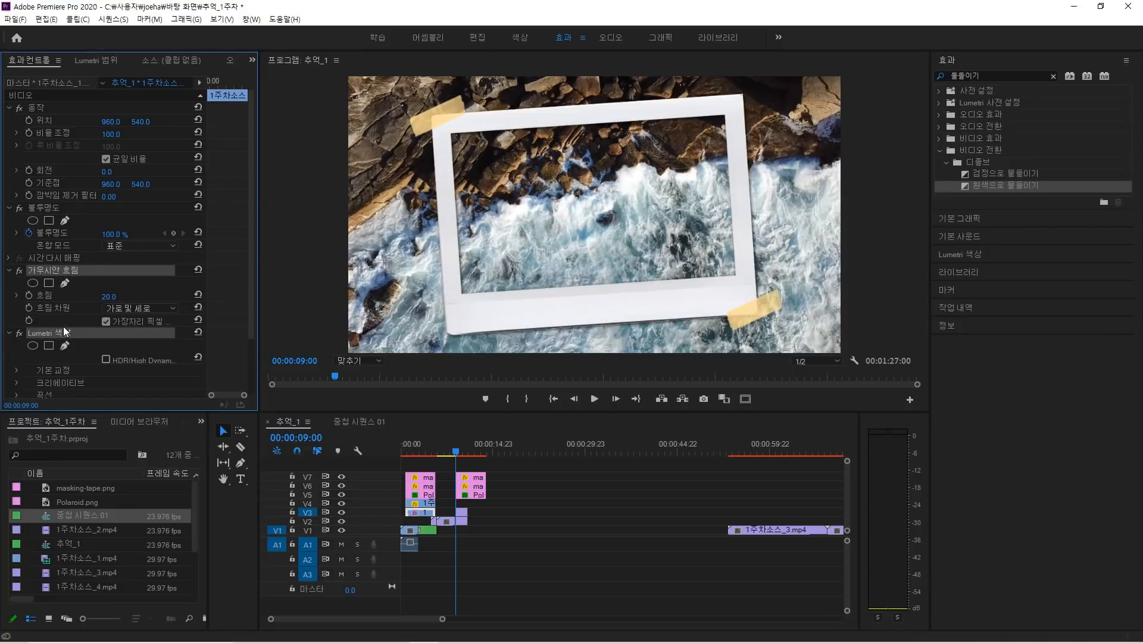
click(463, 516)
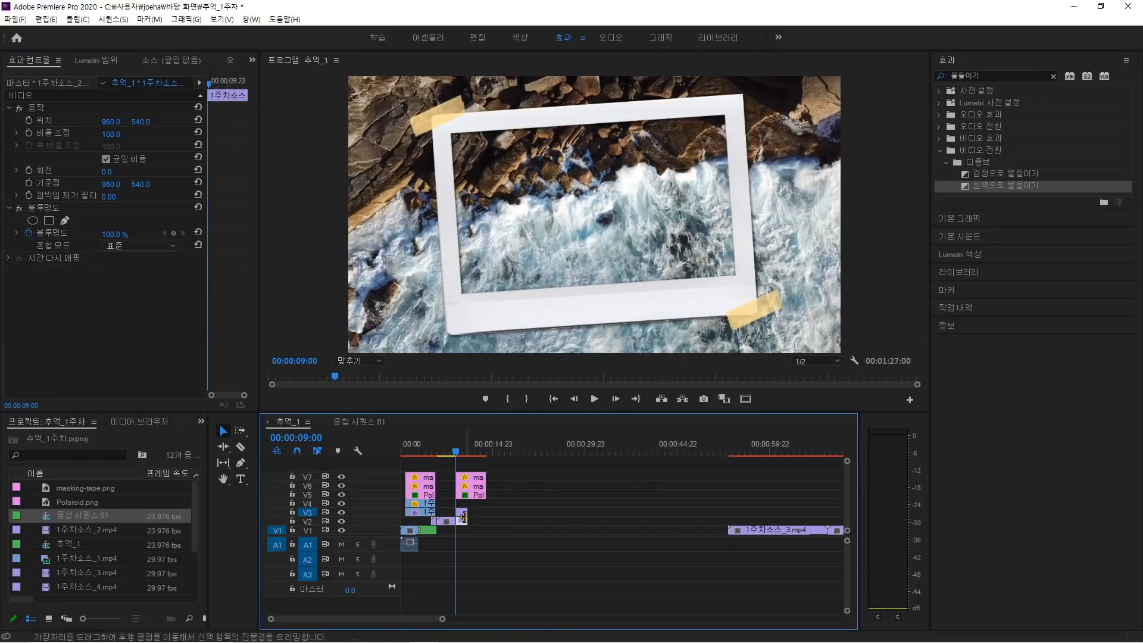
key(ctrl+v)
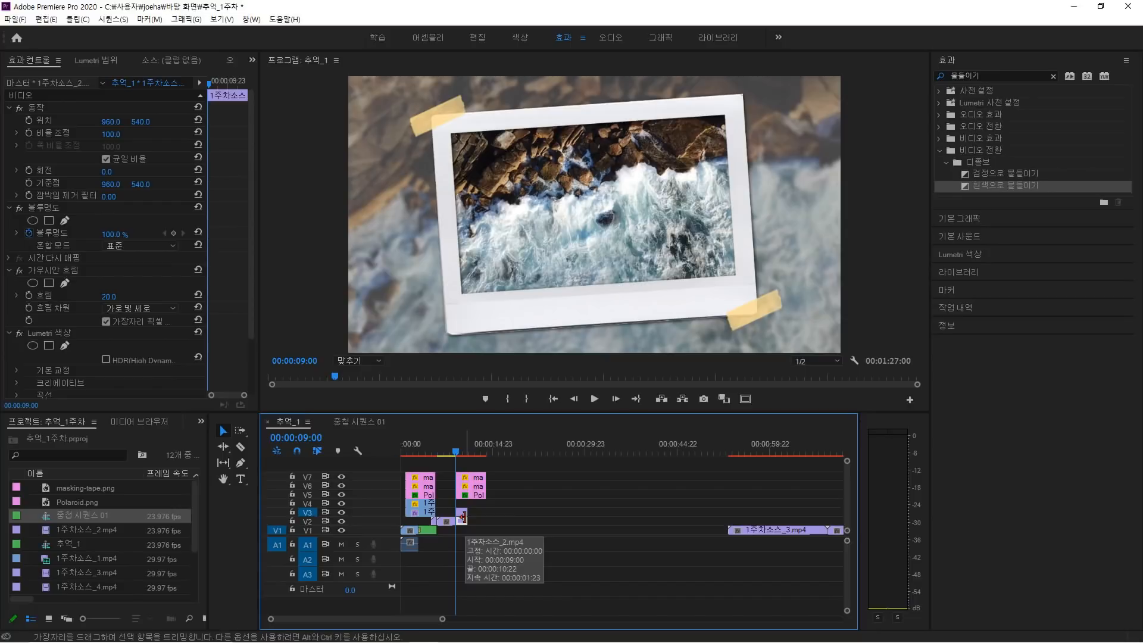
Extend both freeze frames on V2 and V3 to the Polaroid clip's end and nest them with the Polaroid and tape clips as 중첩 시퀀스 02.
mouse_move(468, 511)
mouse_down()
mouse_move(487, 530)
mouse_move(486, 515)
mouse_up()
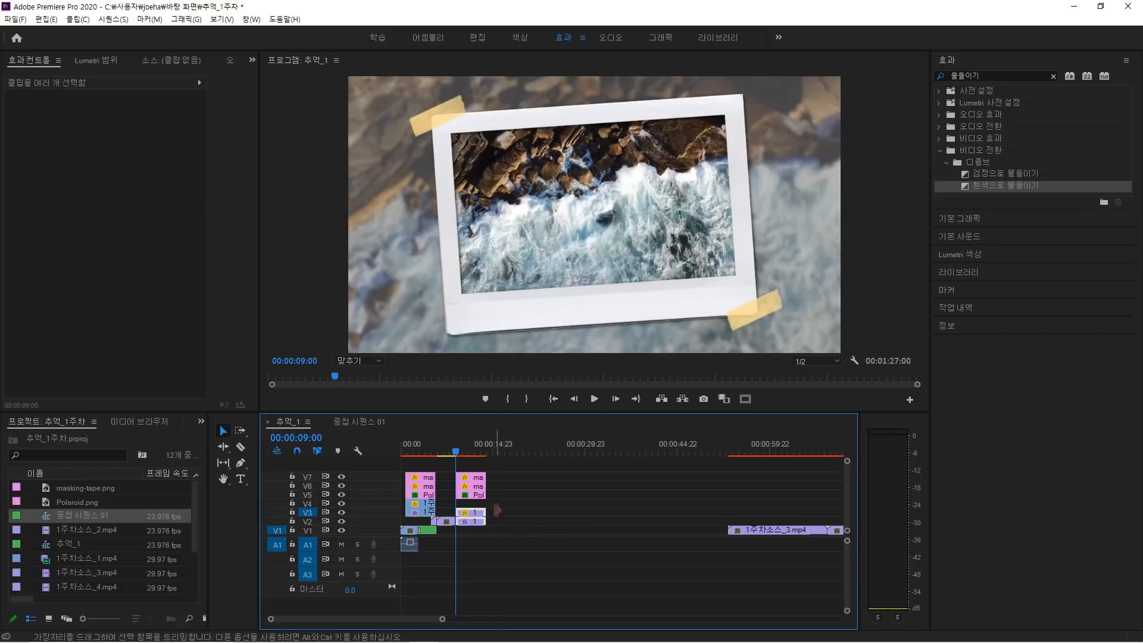
drag(495, 466, 484, 520)
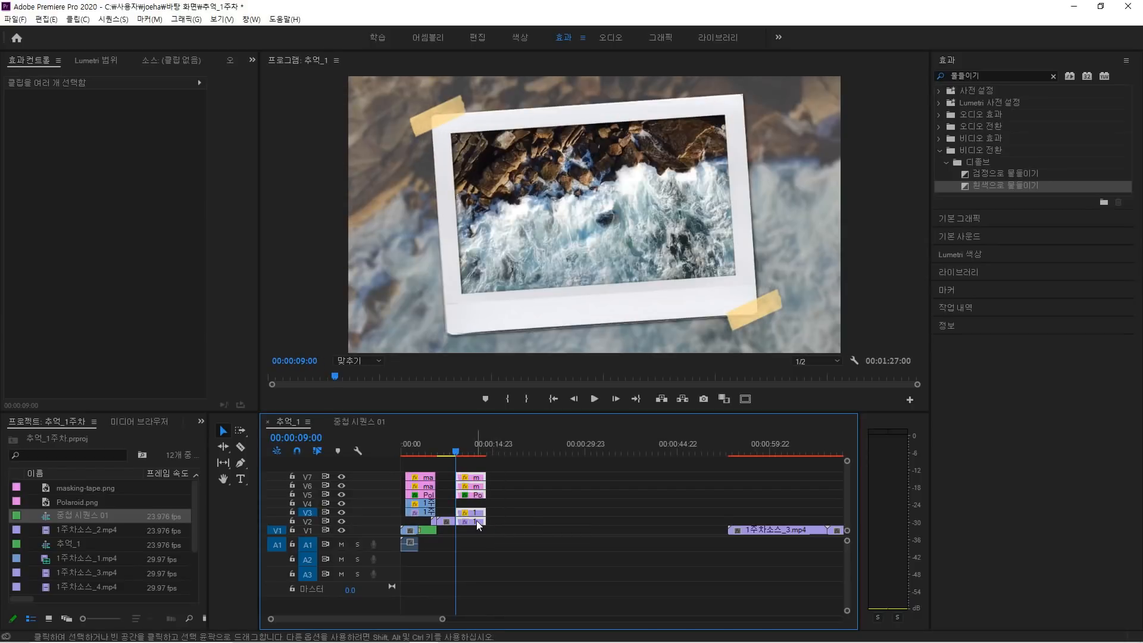
right_click(476, 519)
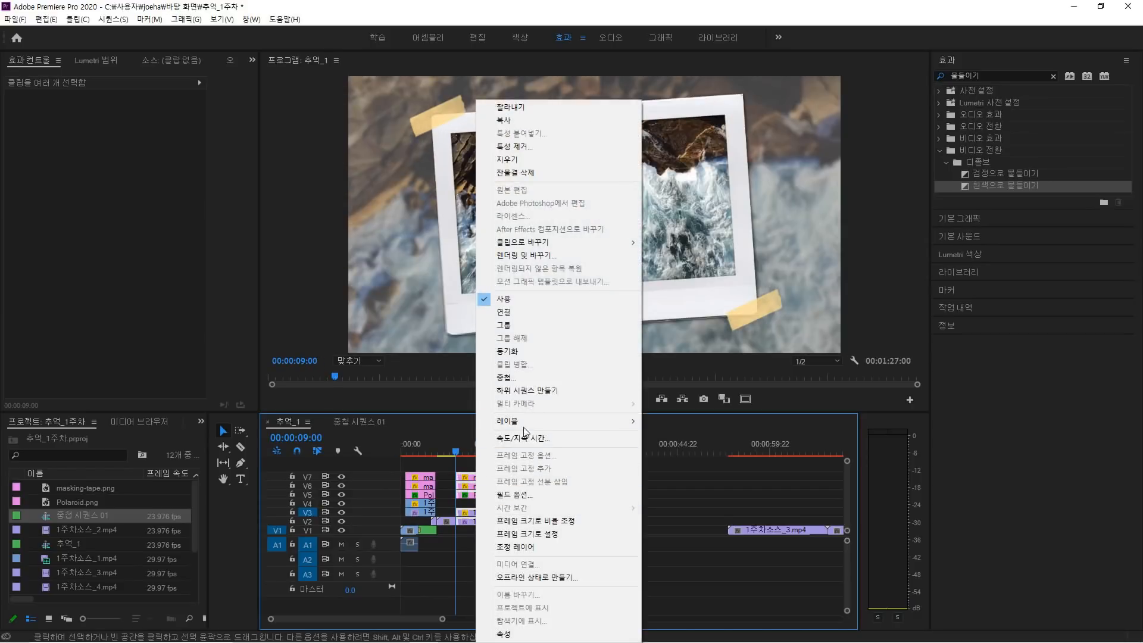
click(516, 379)
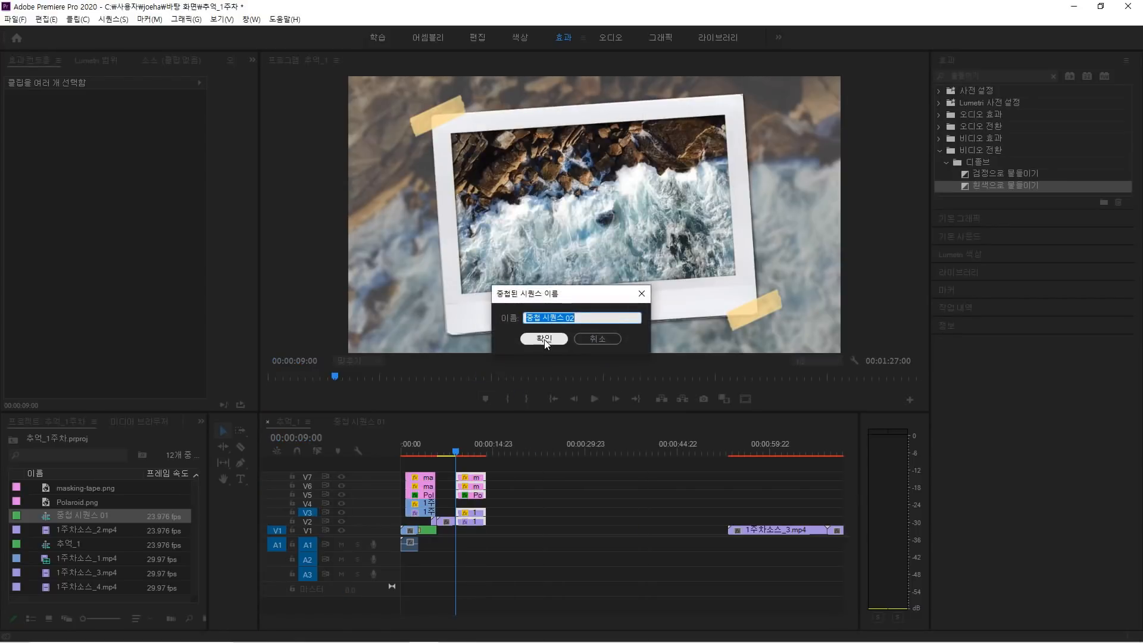
click(544, 339)
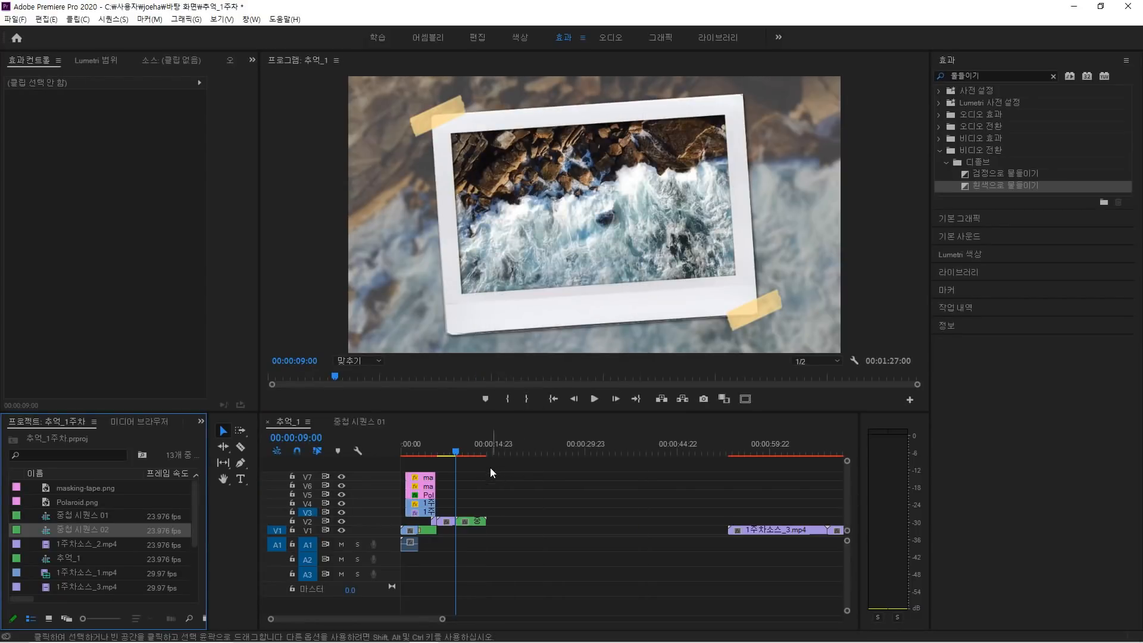
Apply the dip-to-white transition (흰색으로 물들이기) to the start of the V2 nested sequence with a duration of 00:00:00:09.
drag(1012, 174, 750, 451)
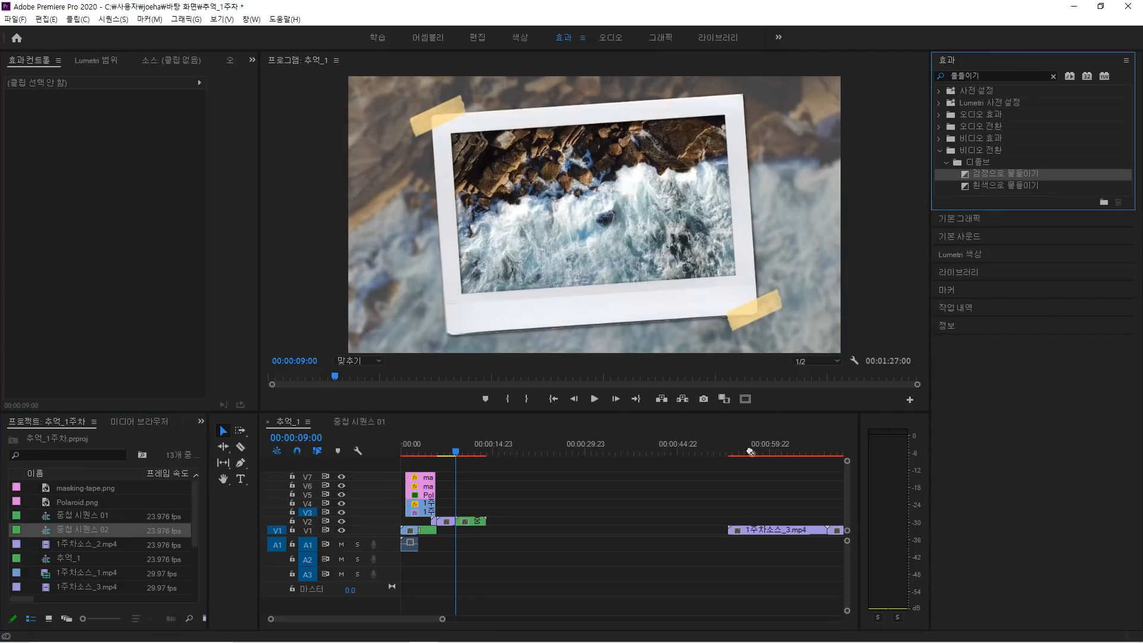
drag(983, 188, 459, 522)
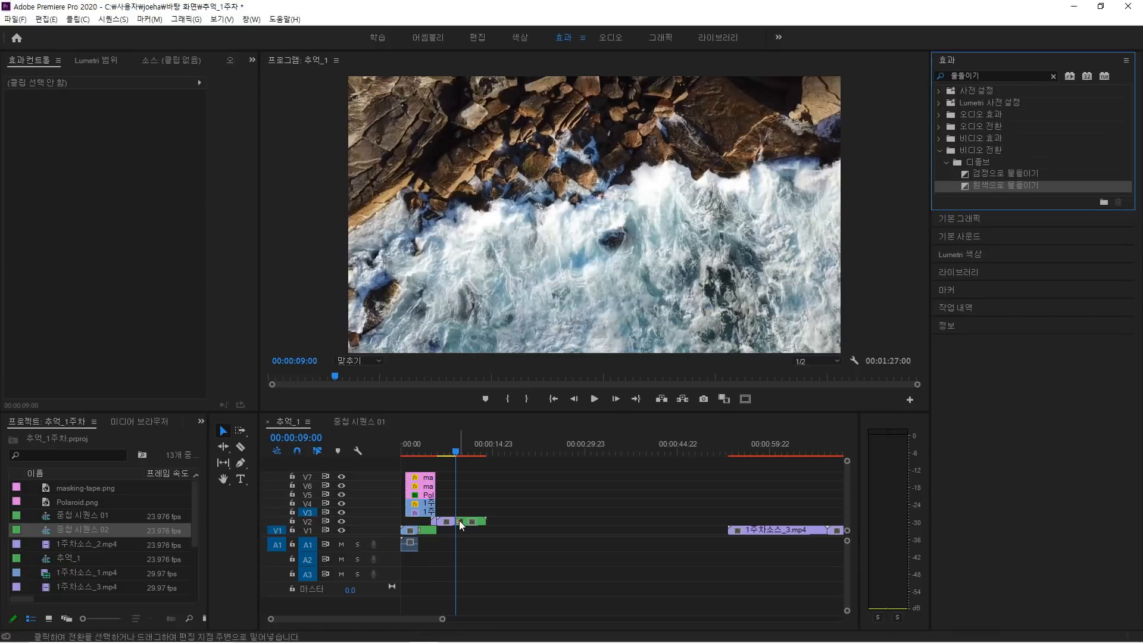
double_click(458, 521)
click(566, 319)
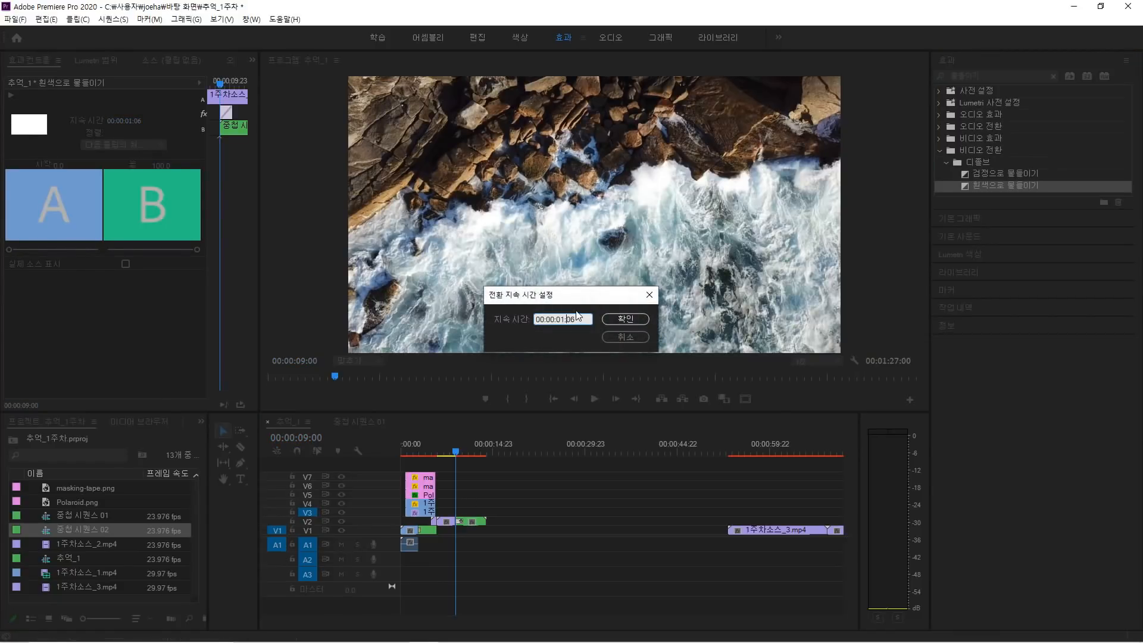
key(BackSpace)
text(:)
text(8)
click(614, 321)
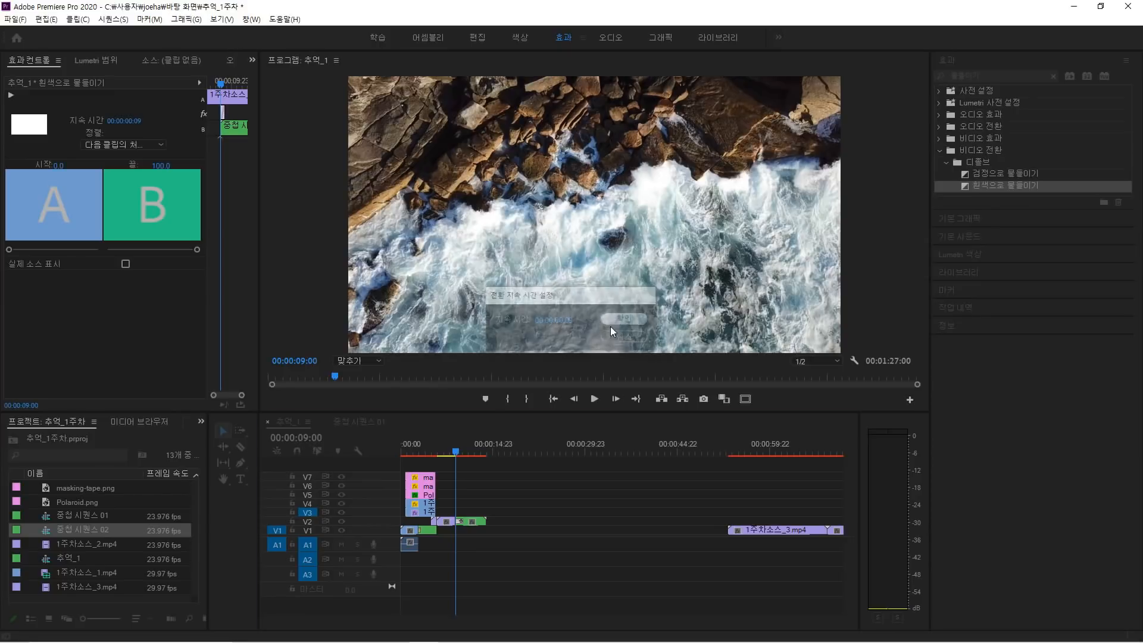
click(503, 485)
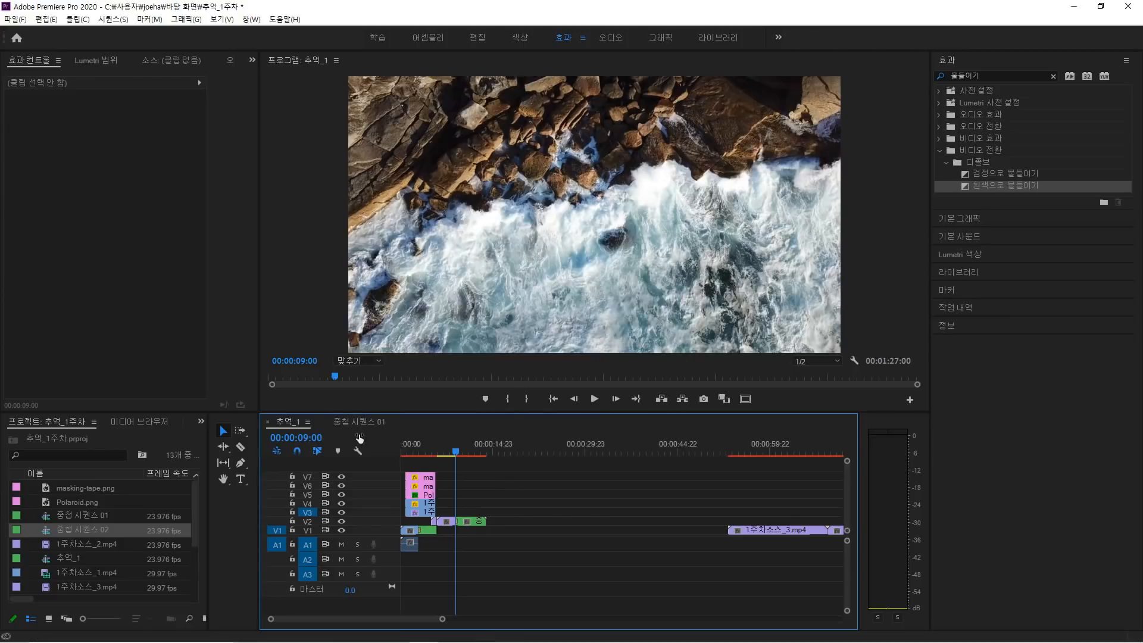
Trim the end of the nested sequence on V2 to 00:00:12:00.
click(312, 438)
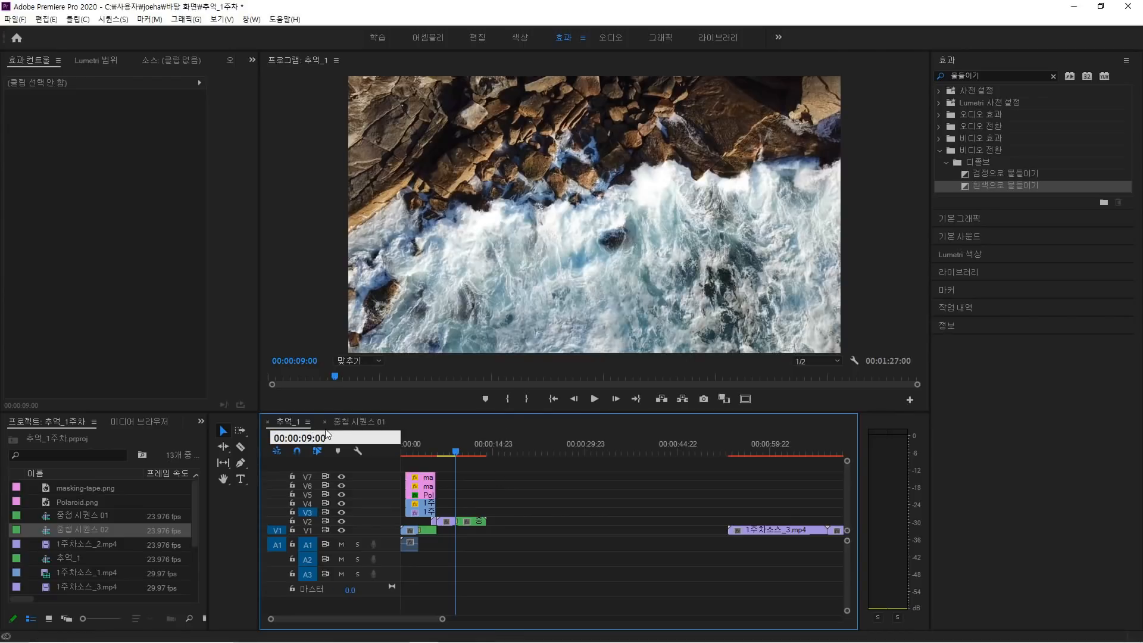
drag(312, 438, 301, 437)
text(12)
key(Return)
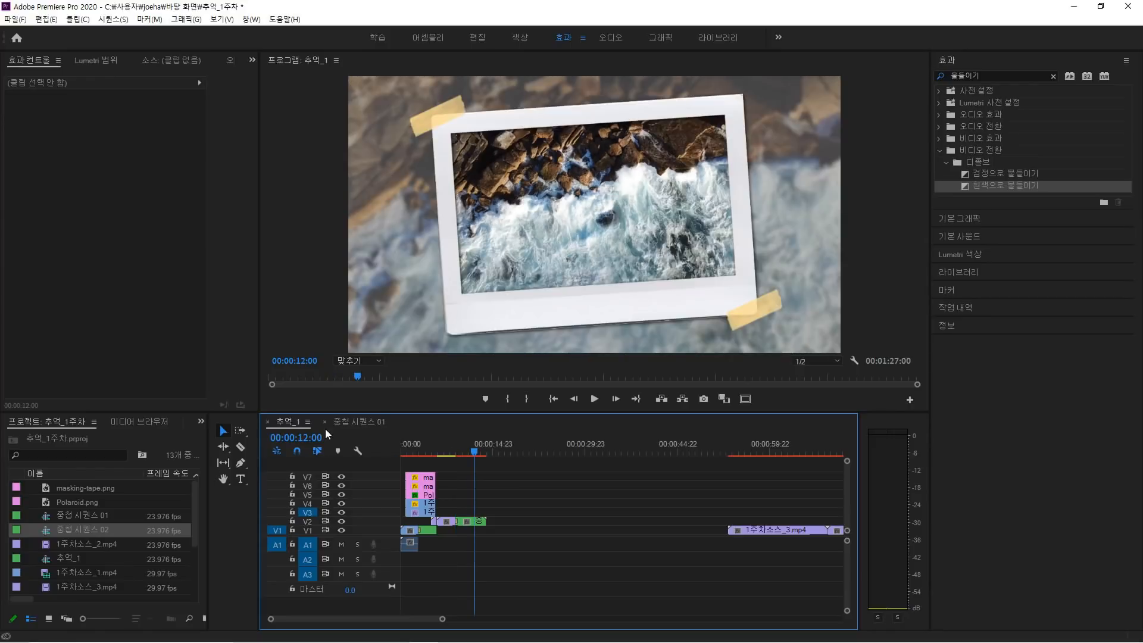
drag(485, 521, 474, 520)
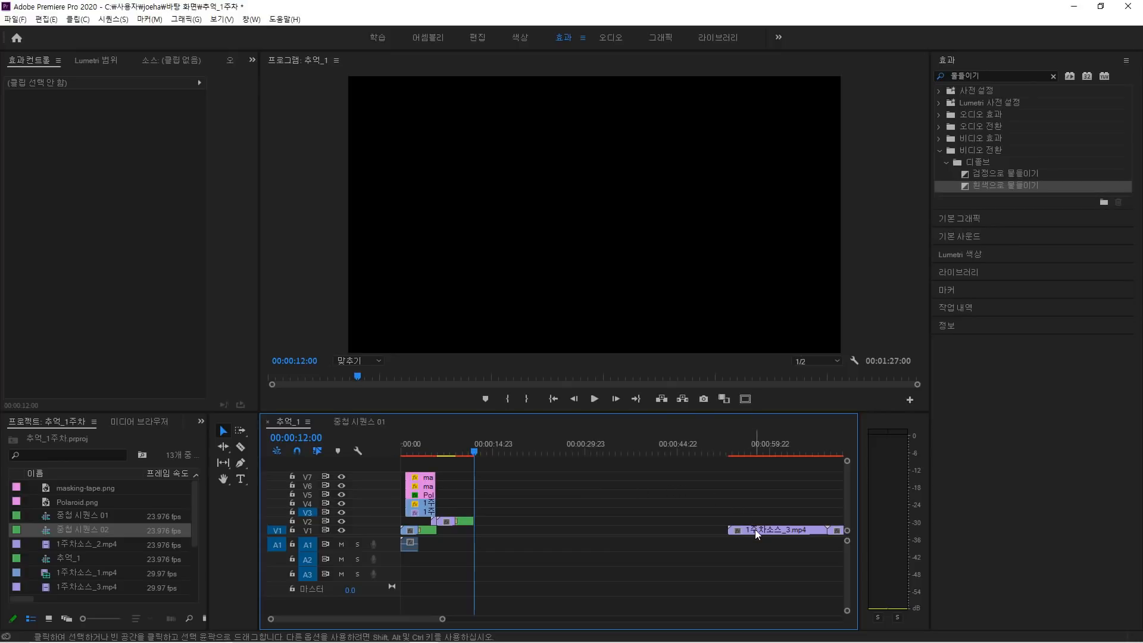
Move 1주차소스_3.mp4 onto V2 after the nested sequence and insert a frame hold segment at its start, at 00:00:13:18.
drag(754, 529, 518, 526)
click(483, 445)
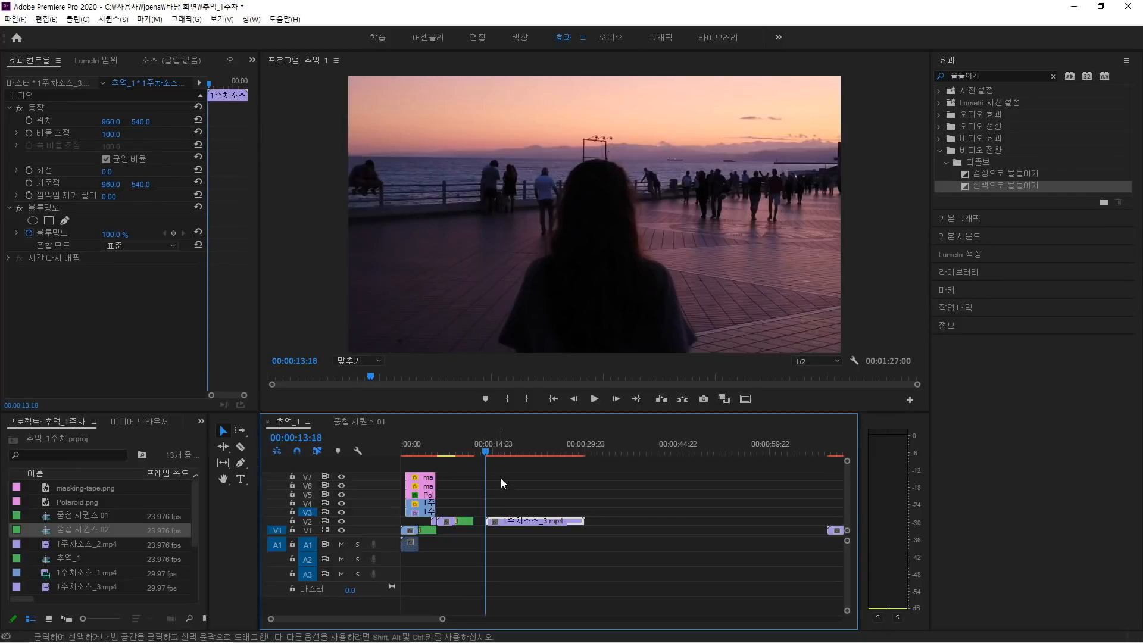
right_click(514, 517)
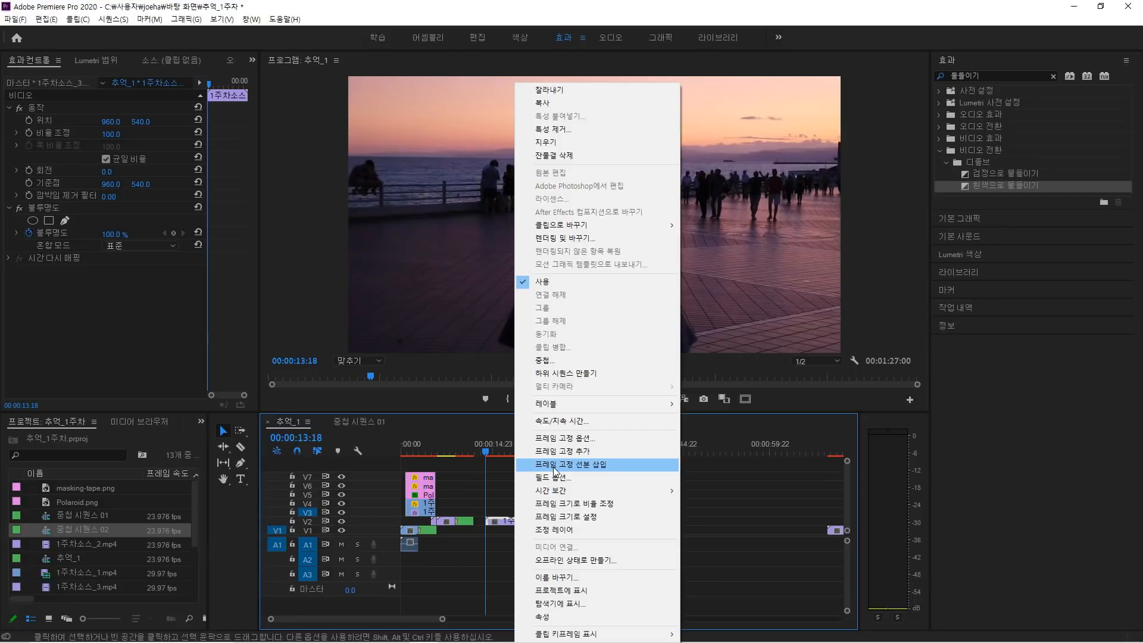
click(554, 468)
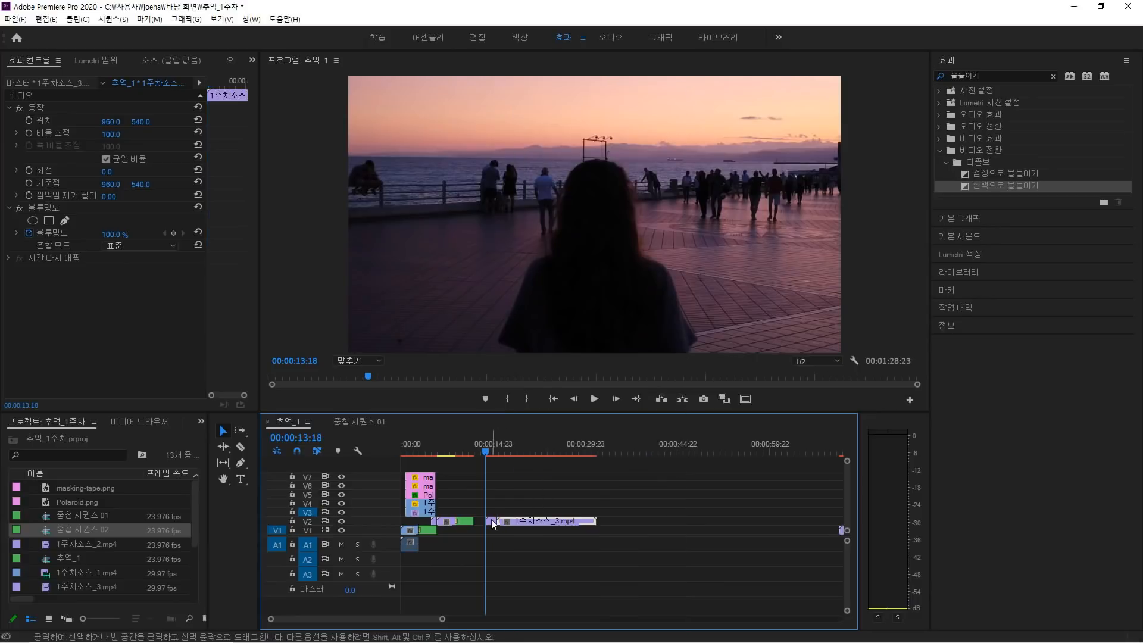
Place the 1주차소스_3.mp4 freeze frame on V3 over the nested sequence's last second, from 00:00:11:00 to 00:00:12:00.
drag(482, 514, 472, 500)
click(472, 500)
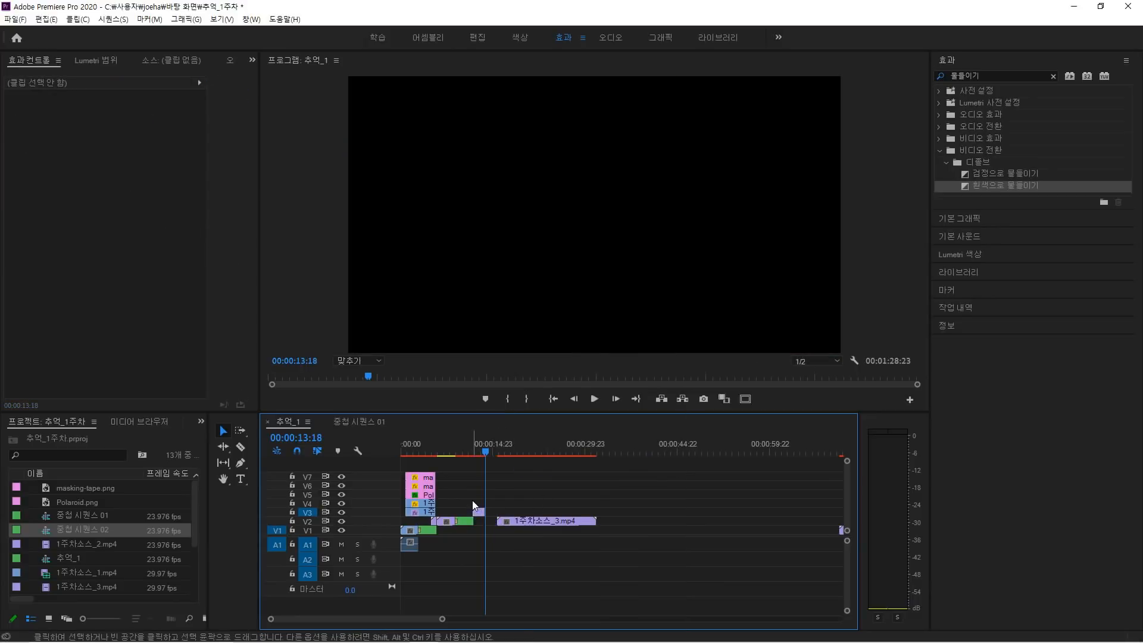
key(=)
key(=)
drag(619, 511, 569, 513)
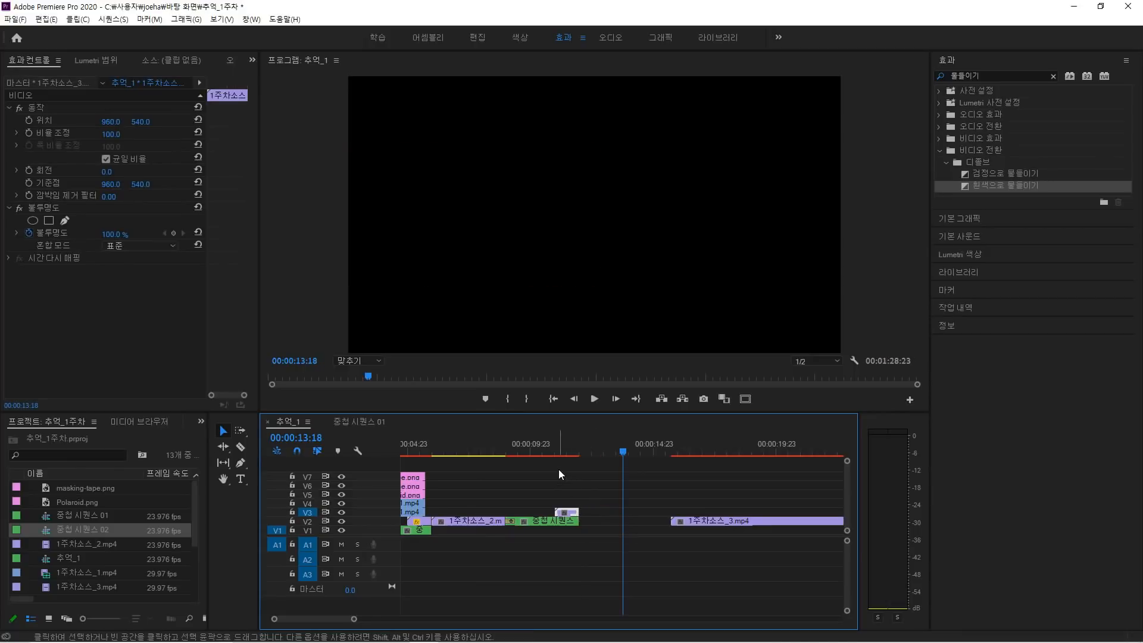
Copy the keyframed opacity mask from the 1주차소스_2.mp4 freeze frame to the V3 freeze frame and play the reveal from 00:00:11:00.
click(419, 521)
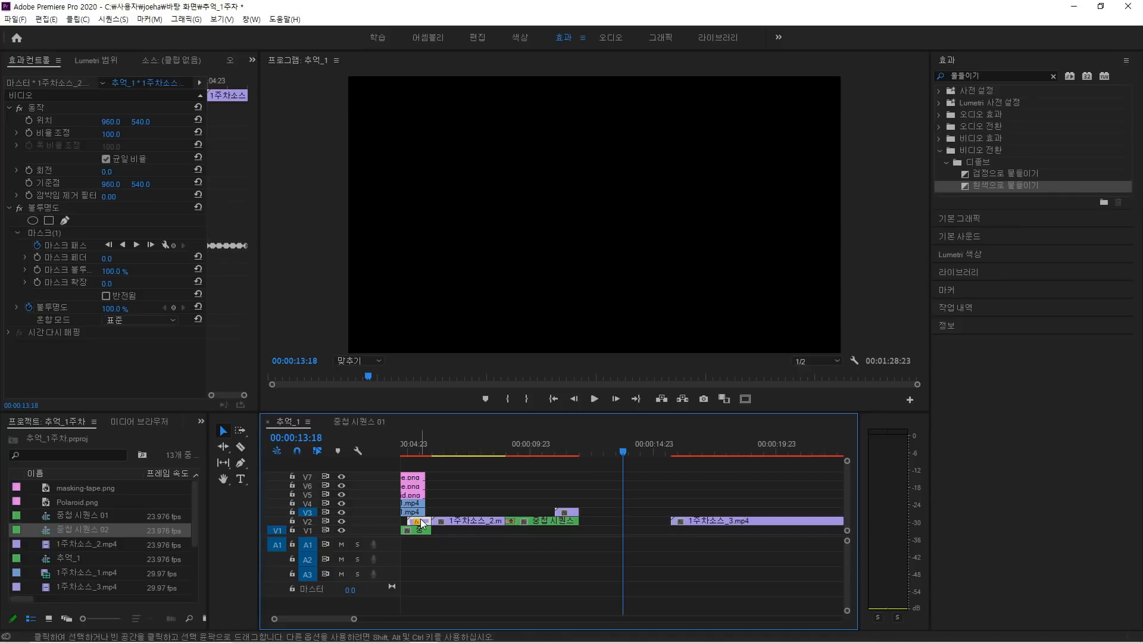
click(56, 208)
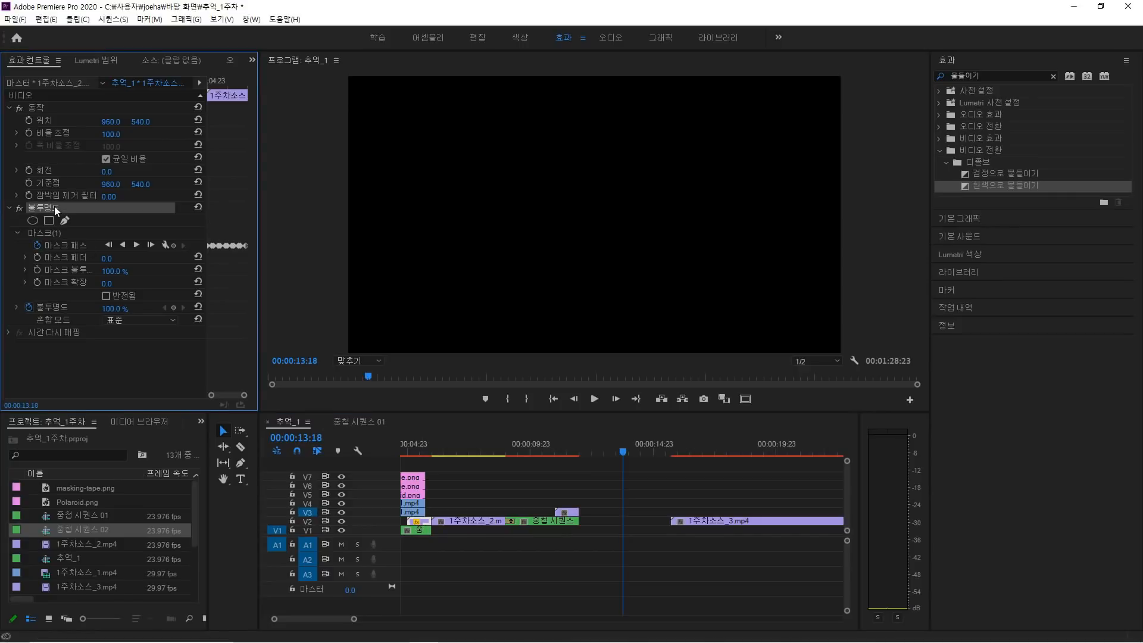
click(565, 512)
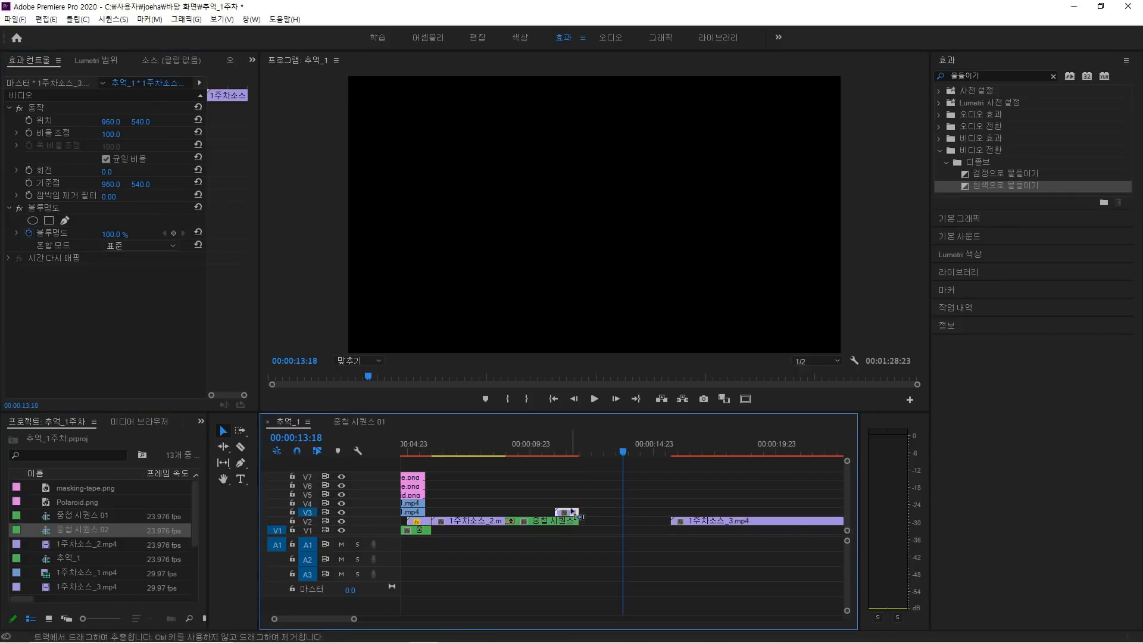
click(554, 441)
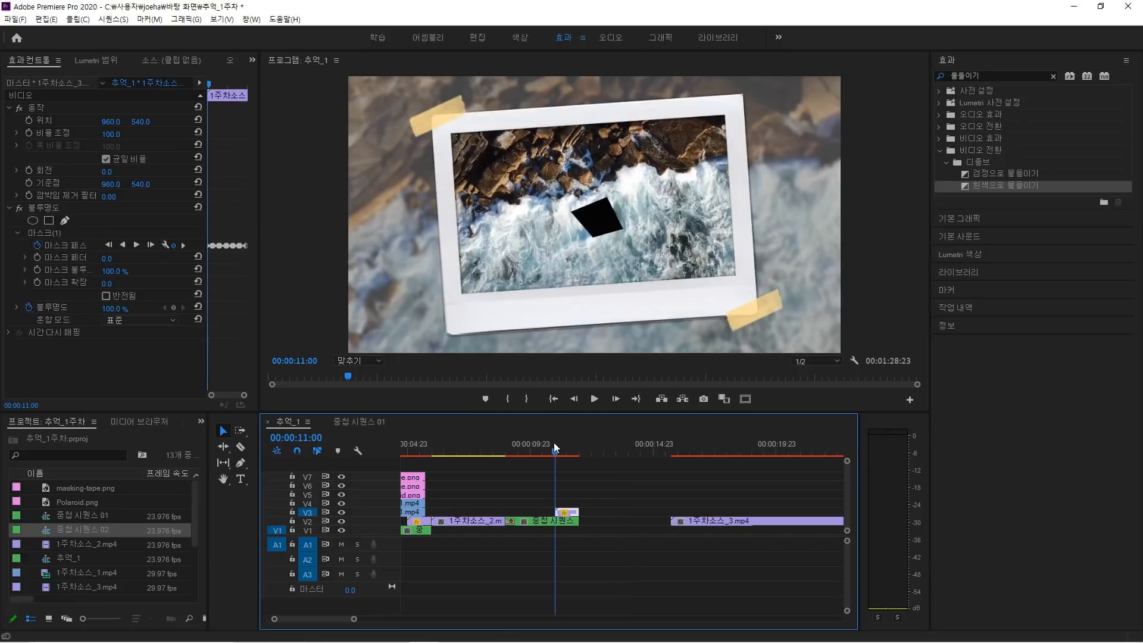
key(space)
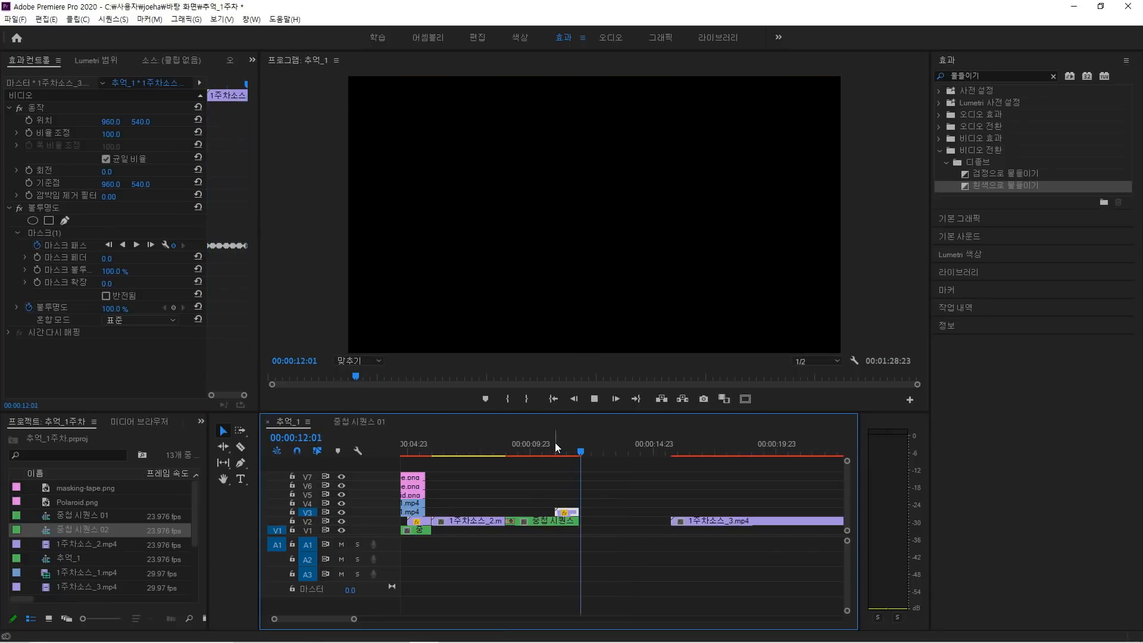
Move the remaining 1주차소스_3.mp4 clip to V3 directly behind the masked freeze frame and play the reveal.
drag(695, 524, 608, 520)
click(560, 452)
key(space)
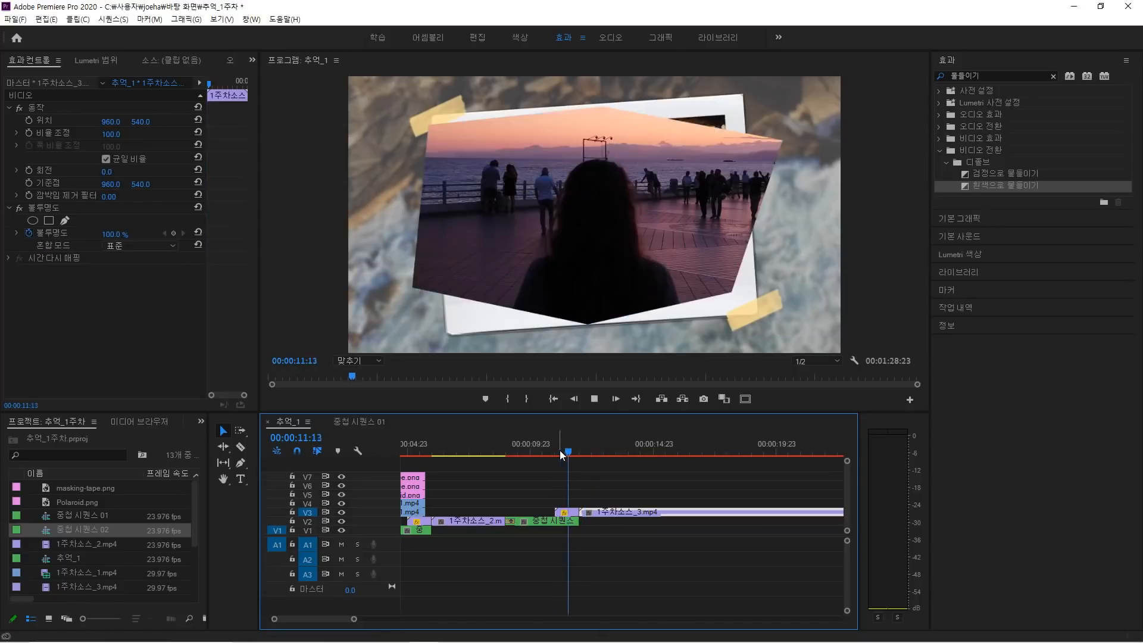
key(space)
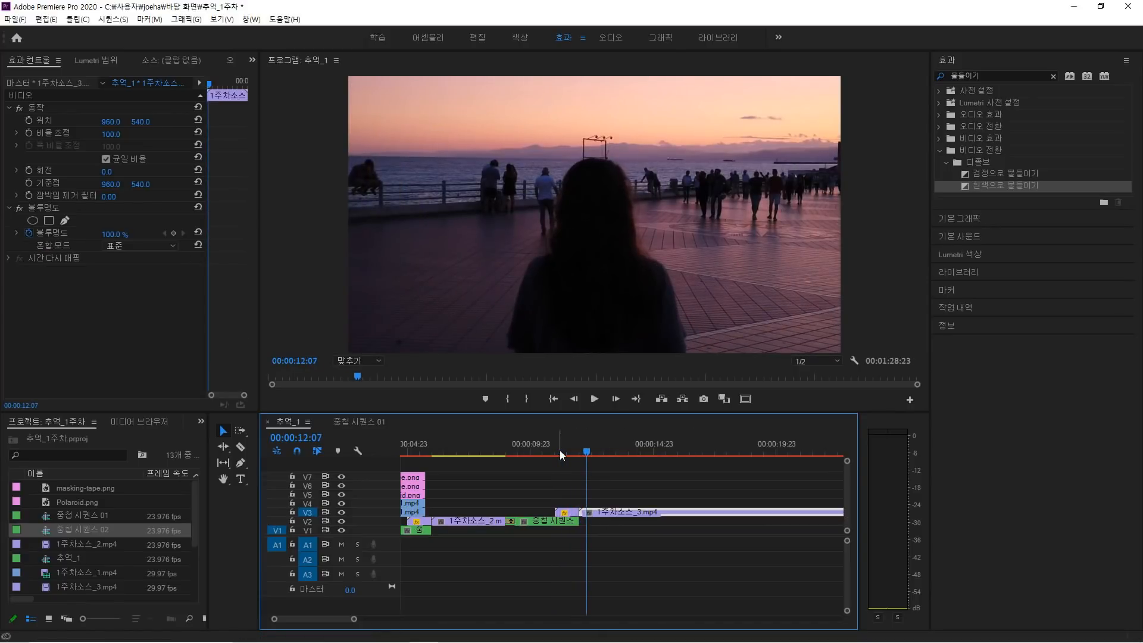
Insert a frame hold segment in 1주차소스_3.mp4 at 00:00:15:00 and delete the footage following the hold.
click(580, 449)
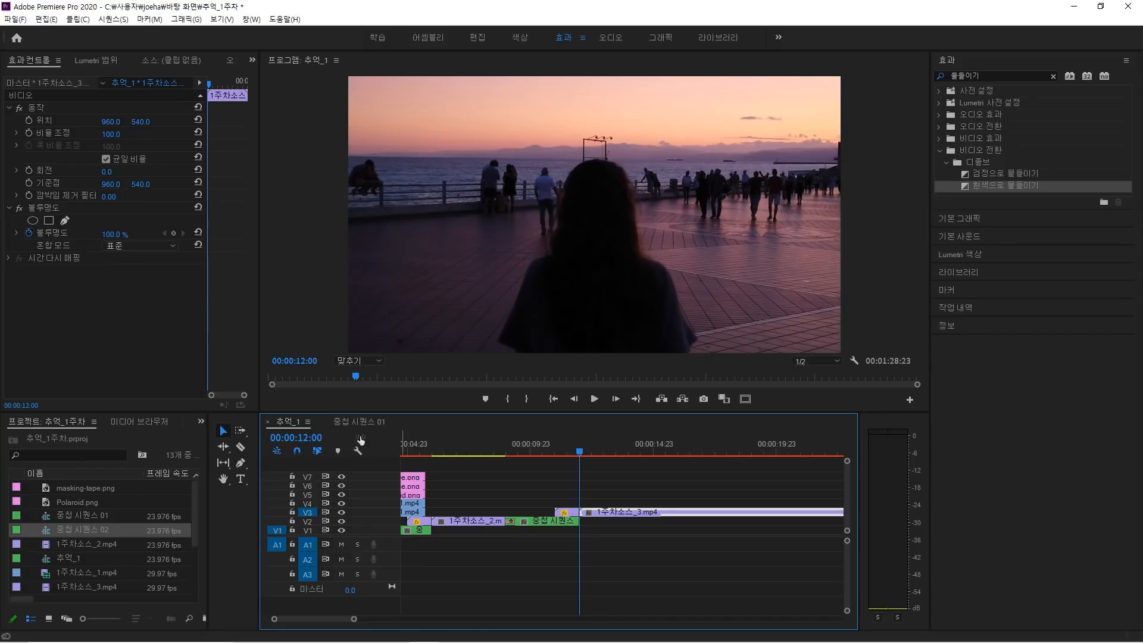
click(327, 435)
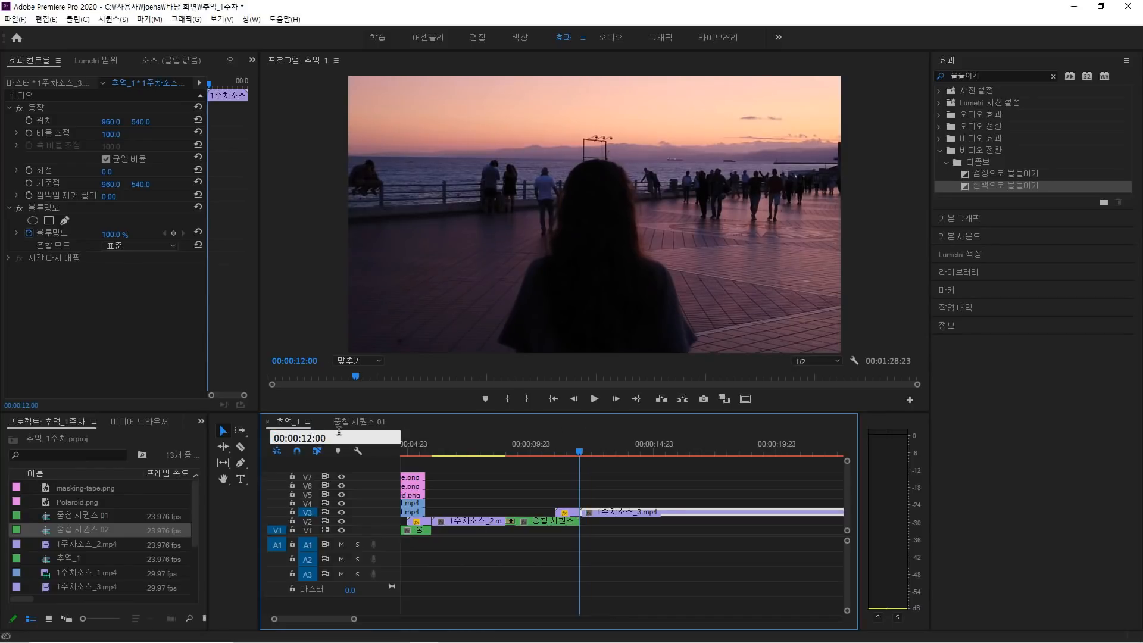
text(1500)
key(Return)
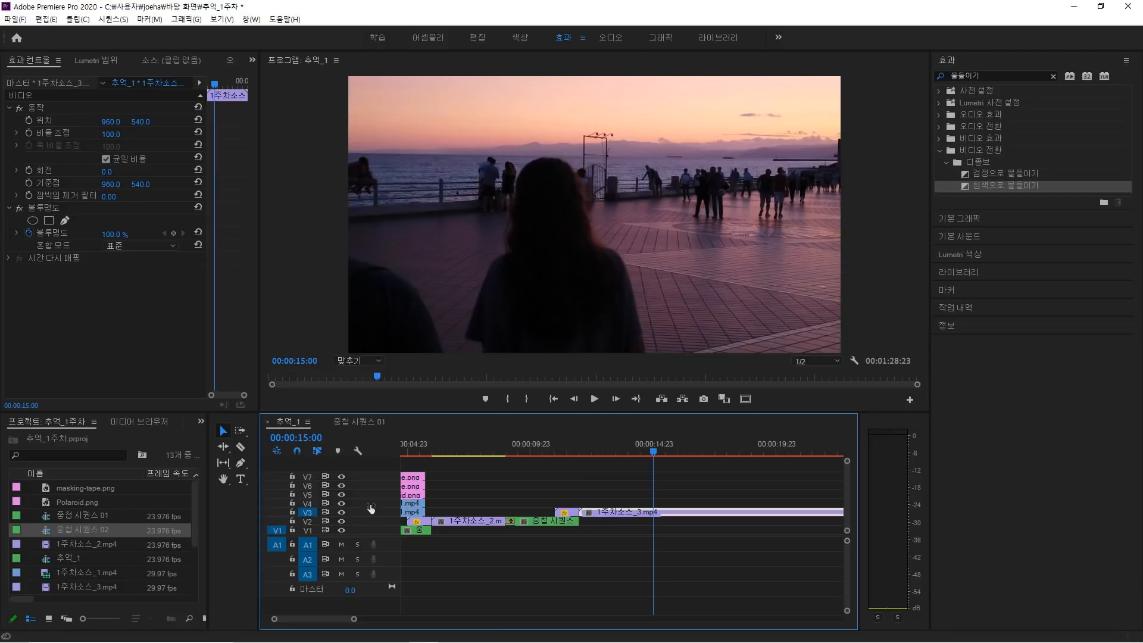
right_click(634, 510)
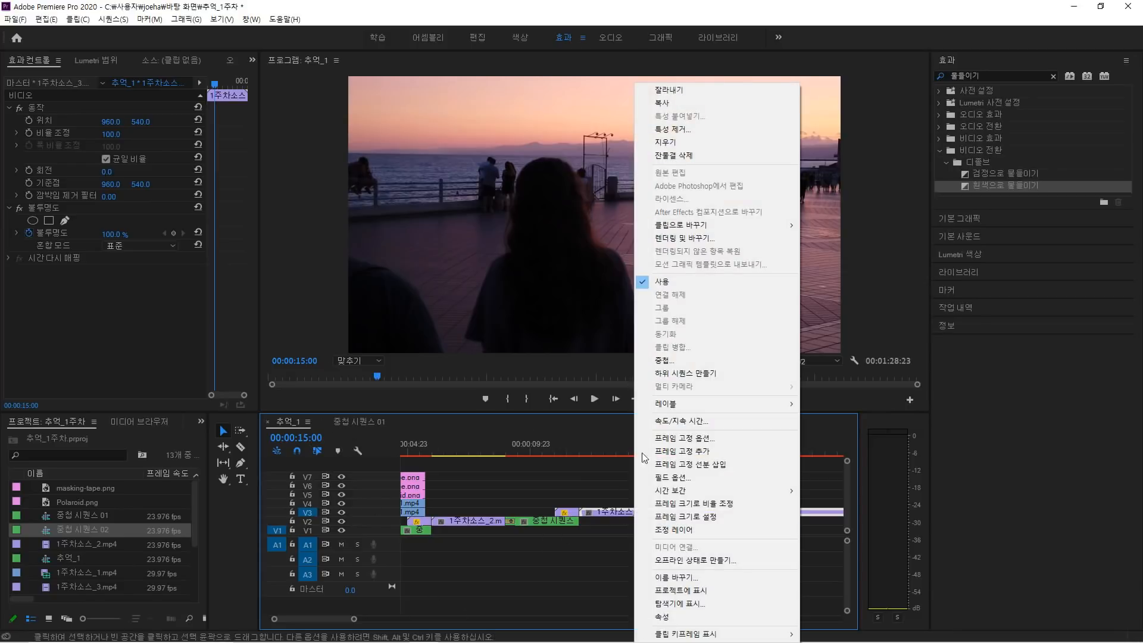
click(687, 465)
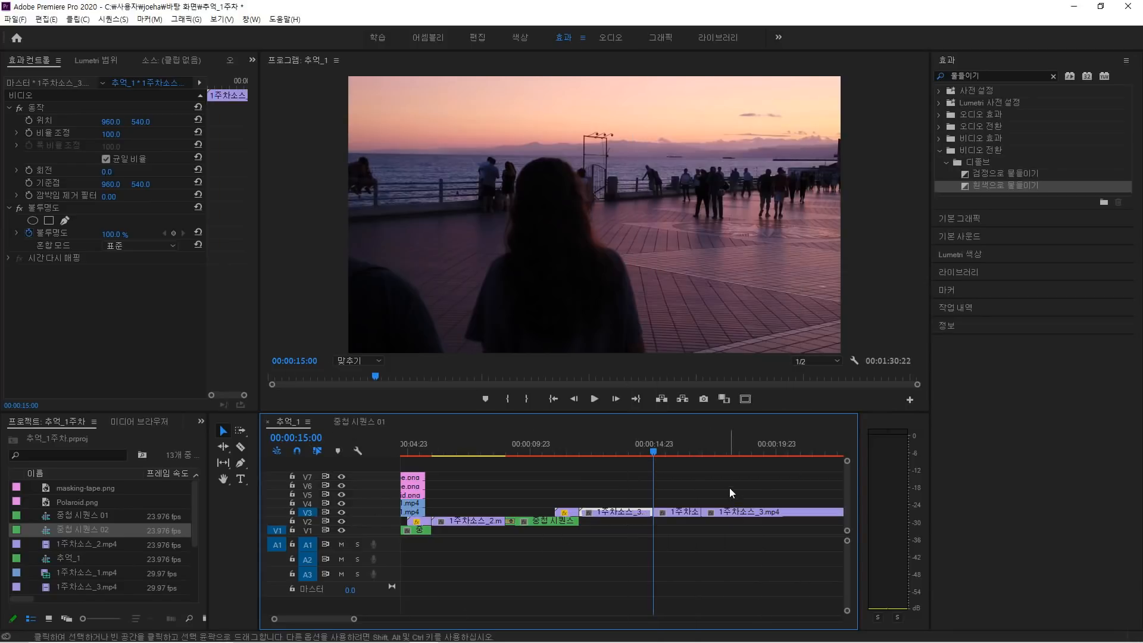
drag(730, 488, 710, 511)
key(Delete)
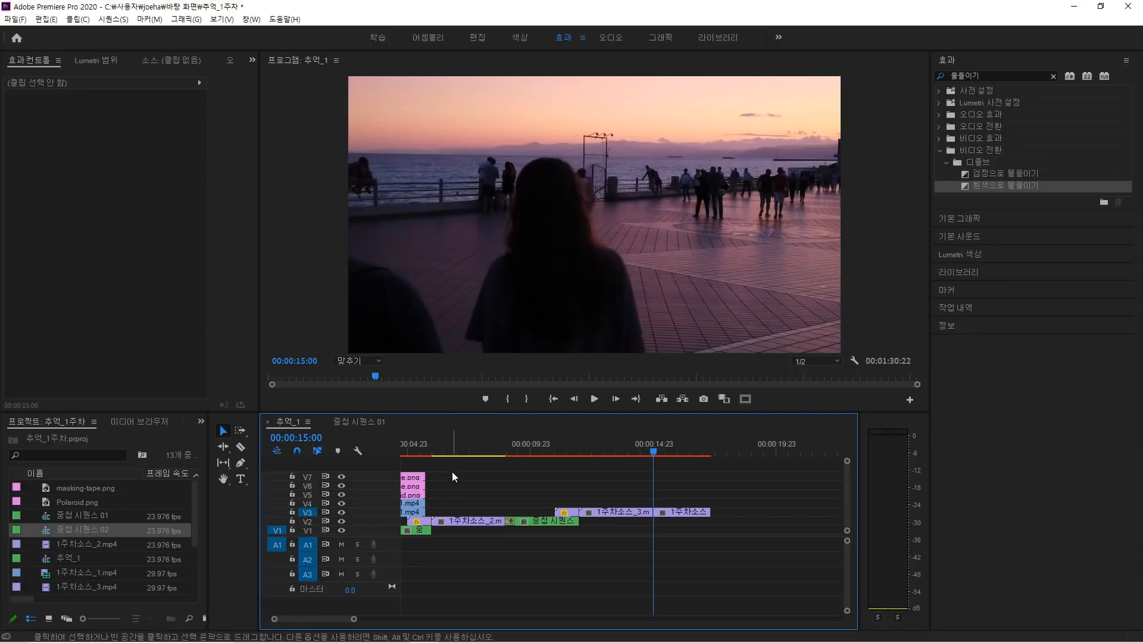
Copy the Polaroid and both masking-tape clips to V6–V8 above the freeze frame at 00:00:15:00 and preview them.
drag(452, 471, 756, 488)
click(730, 508)
key(space)
key(space)
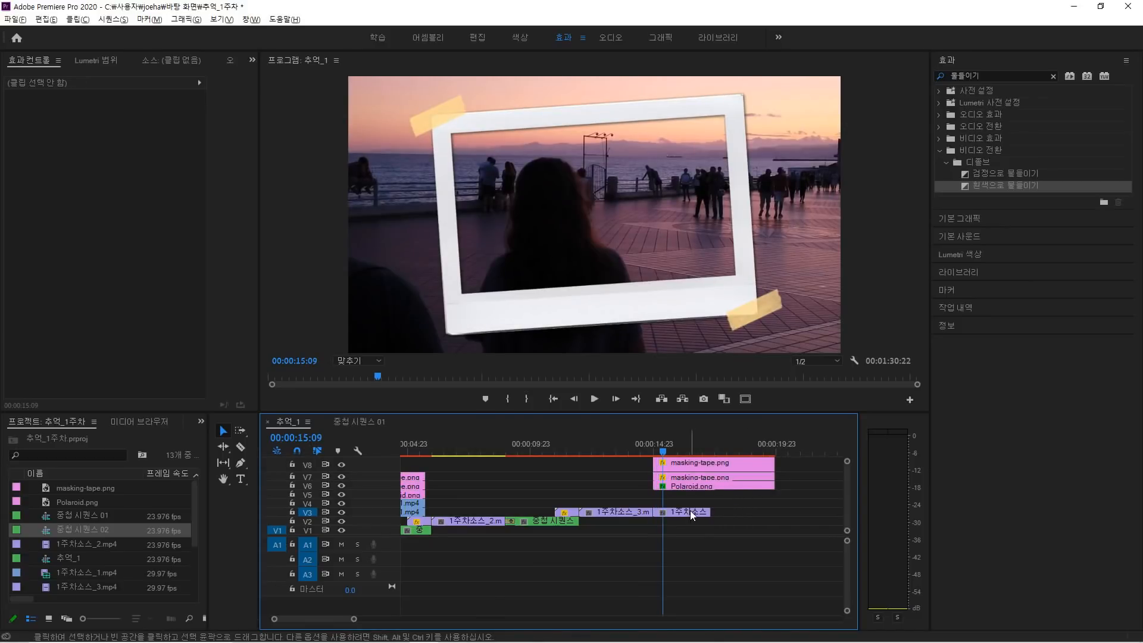
Duplicate the 1주차소스_3.mp4 freeze frame onto V4 and fit the copy to the Polaroid with scale 70.7 and rotation -4.4°.
drag(691, 510, 702, 507)
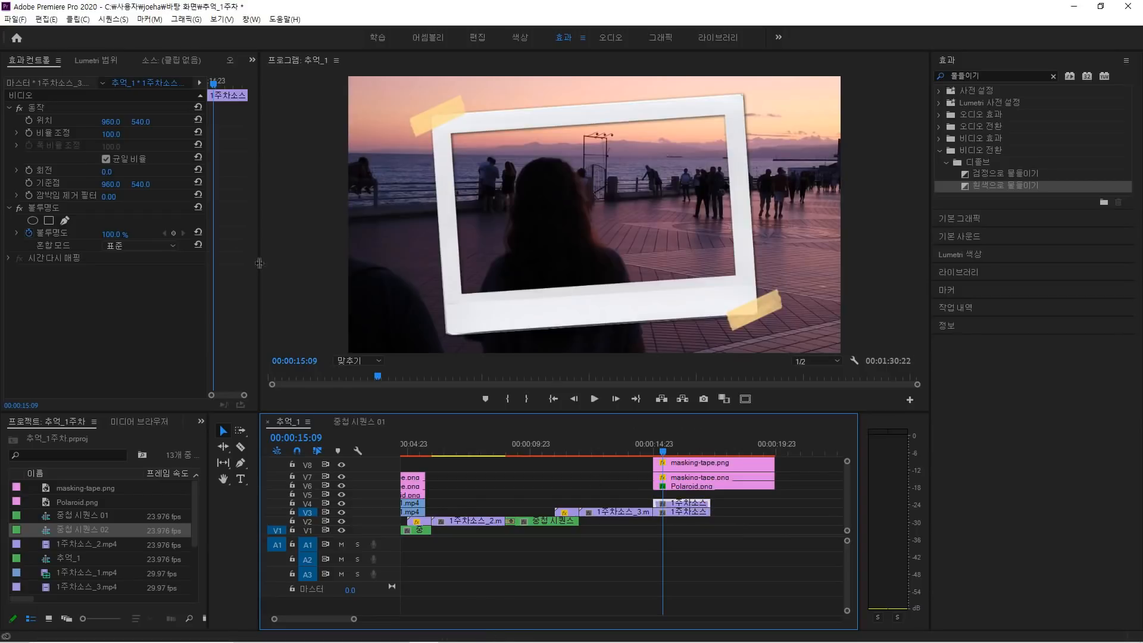
click(59, 108)
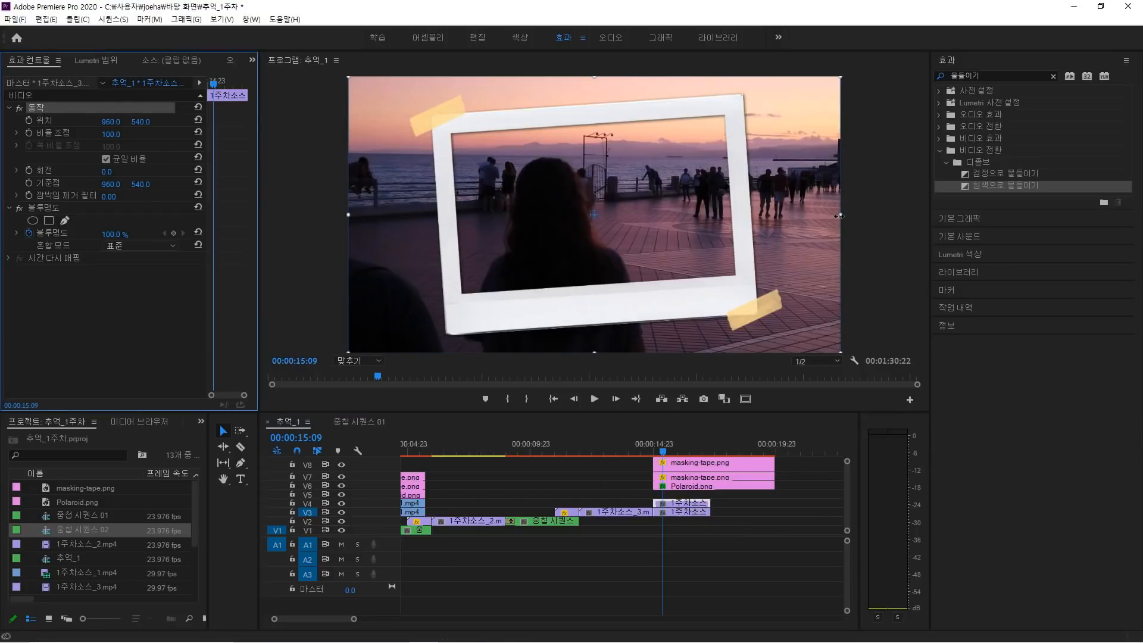
drag(838, 216, 770, 231)
drag(767, 232, 768, 231)
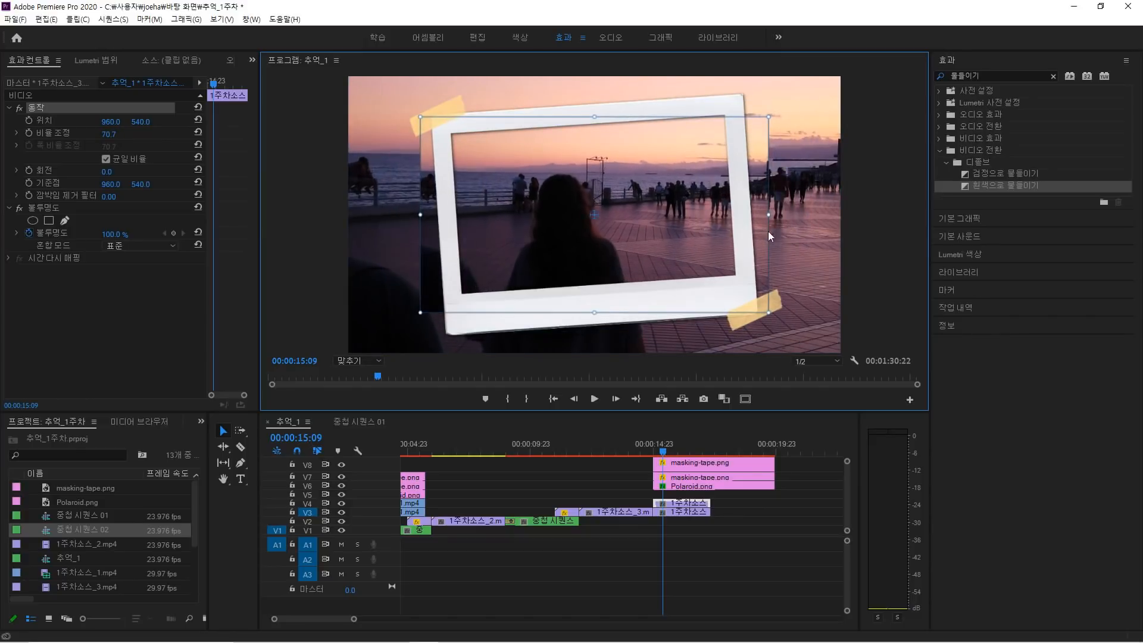
drag(780, 110, 769, 99)
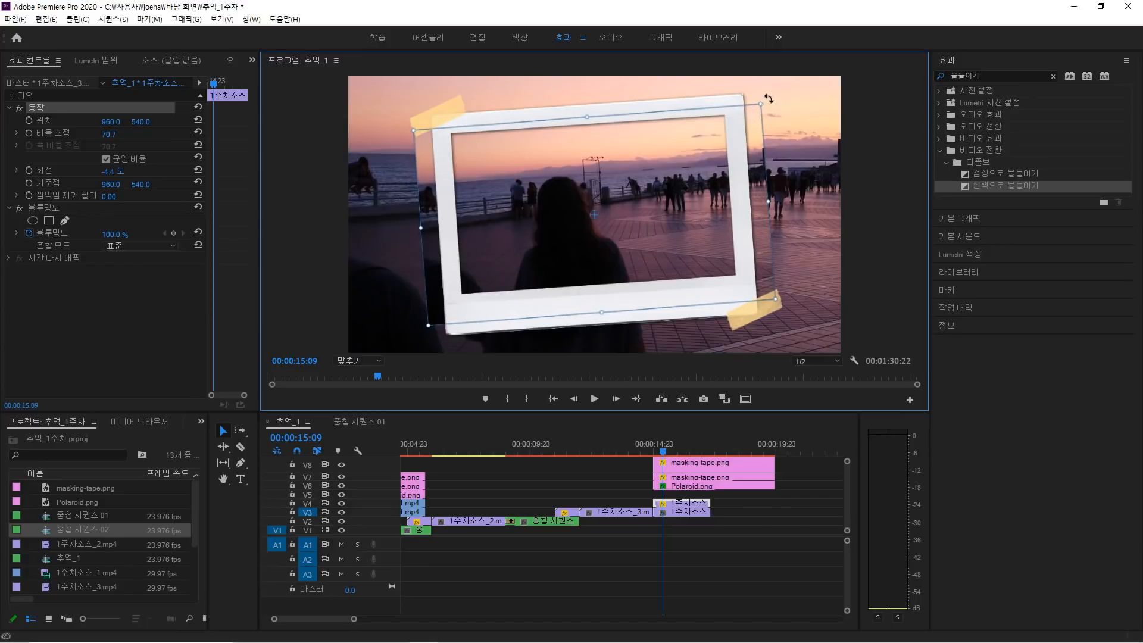
Draw a four-point opacity mask around the Polaroid's photo window on the V4 freeze frame and set its mask feather to 0.
click(65, 220)
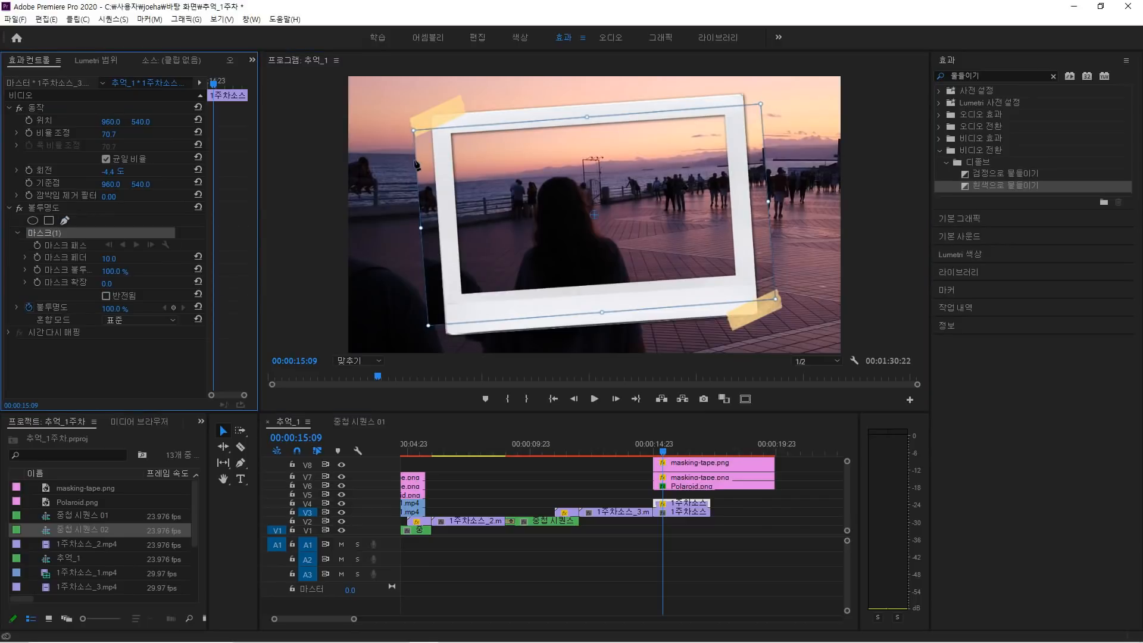
click(441, 128)
click(455, 307)
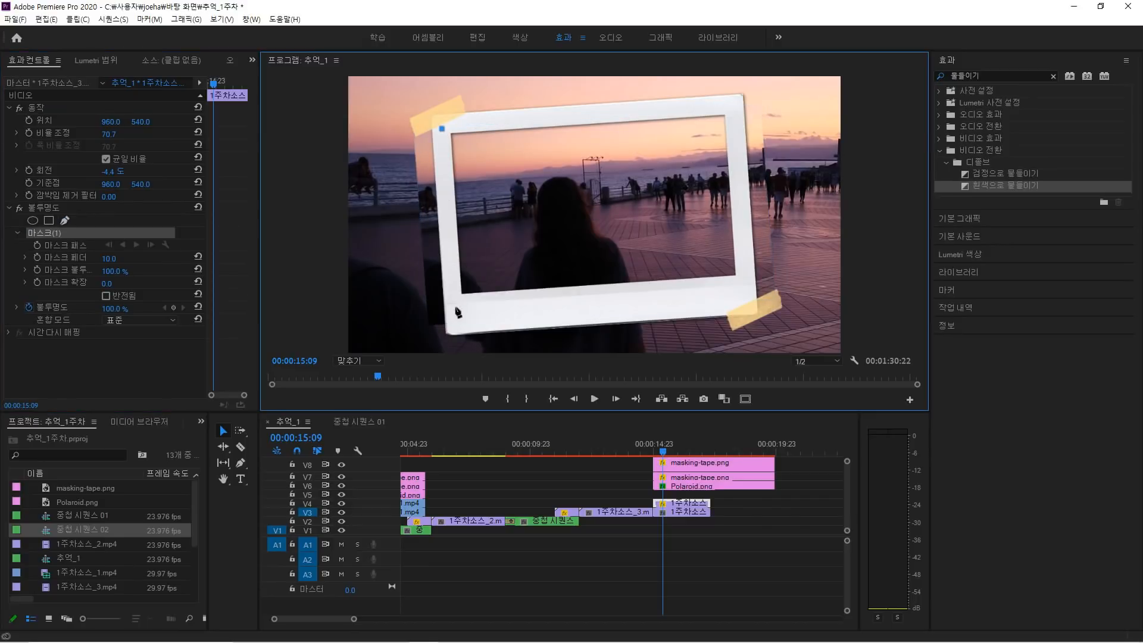
click(747, 284)
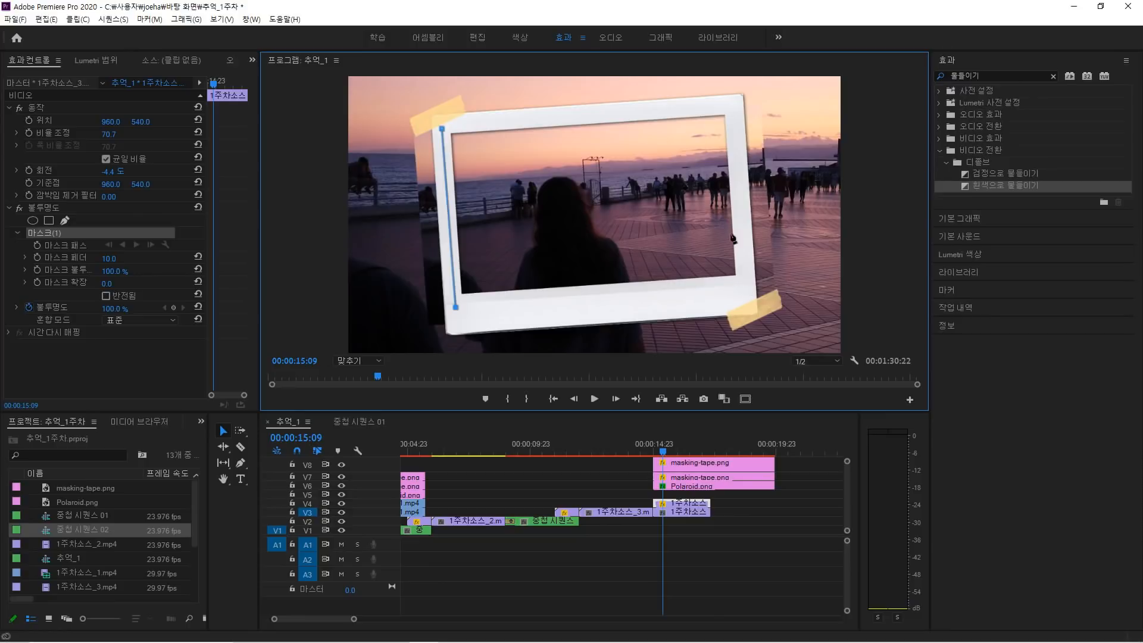
click(731, 107)
click(442, 129)
click(118, 255)
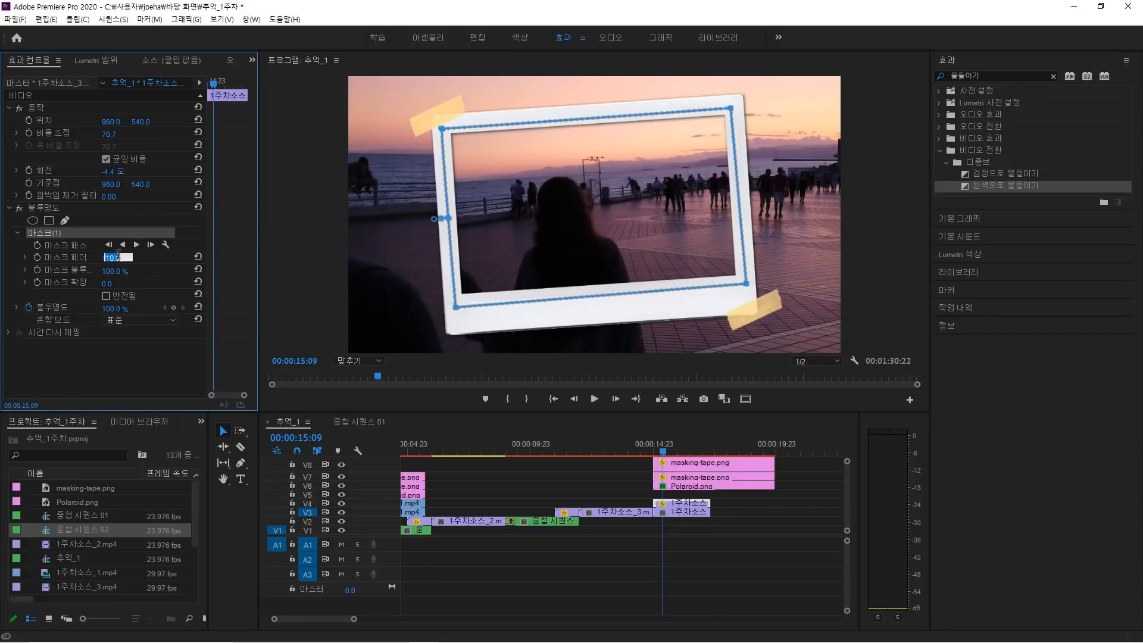
text(0)
key(Return)
Copy the Gaussian Blur and Lumetri Color effects from the V3 1주차소스_1.mp4 freeze frame to the V3 1주차소스_3.mp4 freeze frame.
drag(725, 526, 698, 512)
click(417, 513)
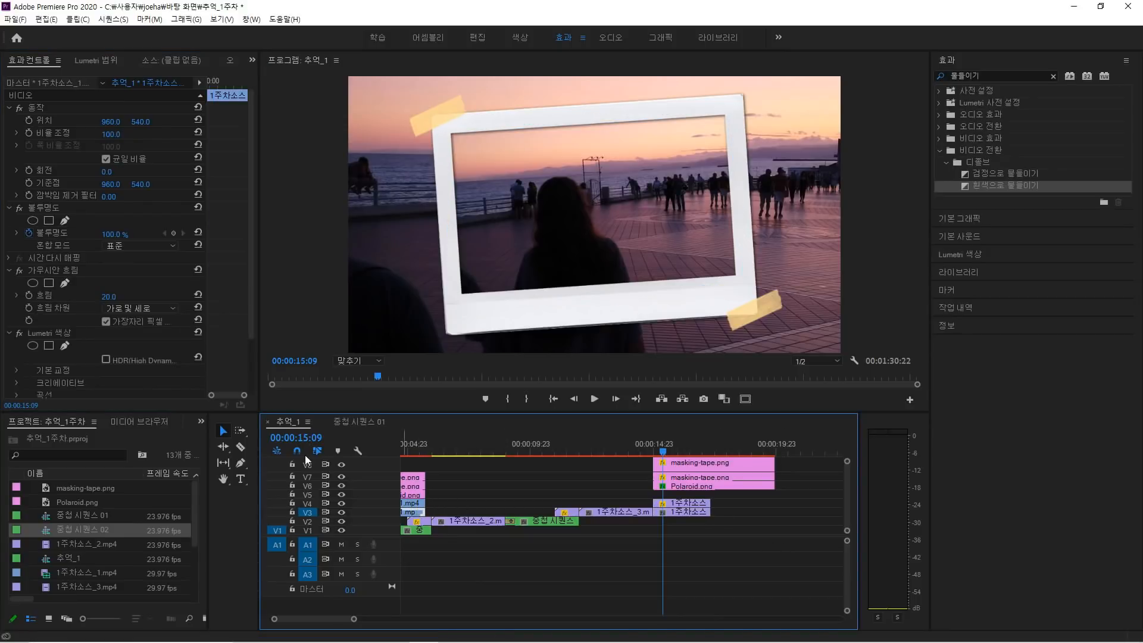
click(66, 270)
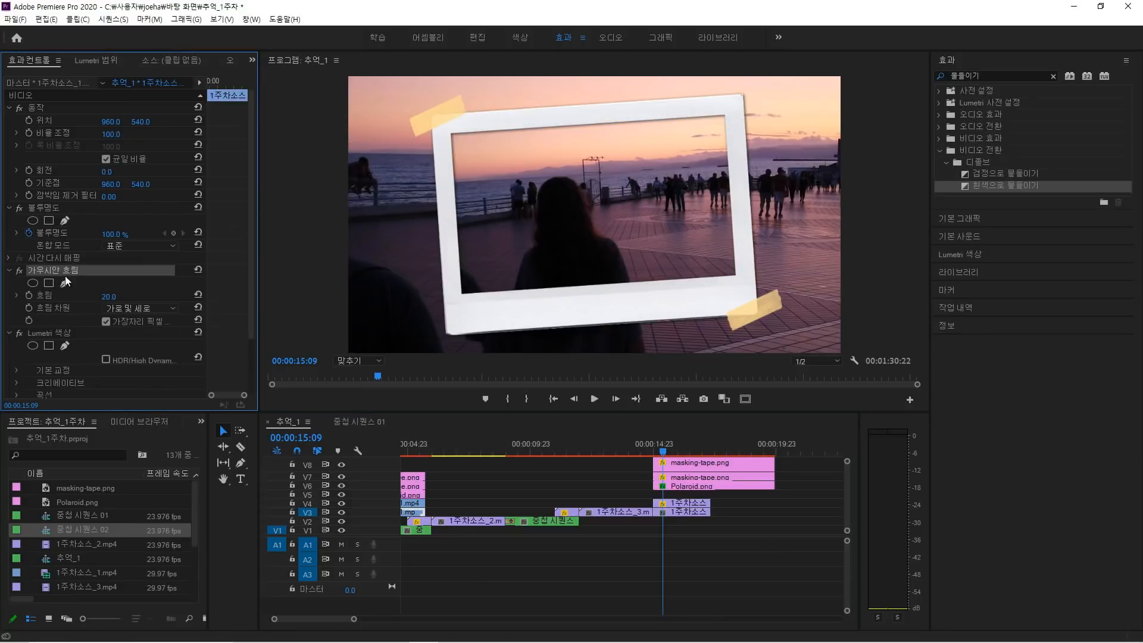
ctrl+click(66, 340)
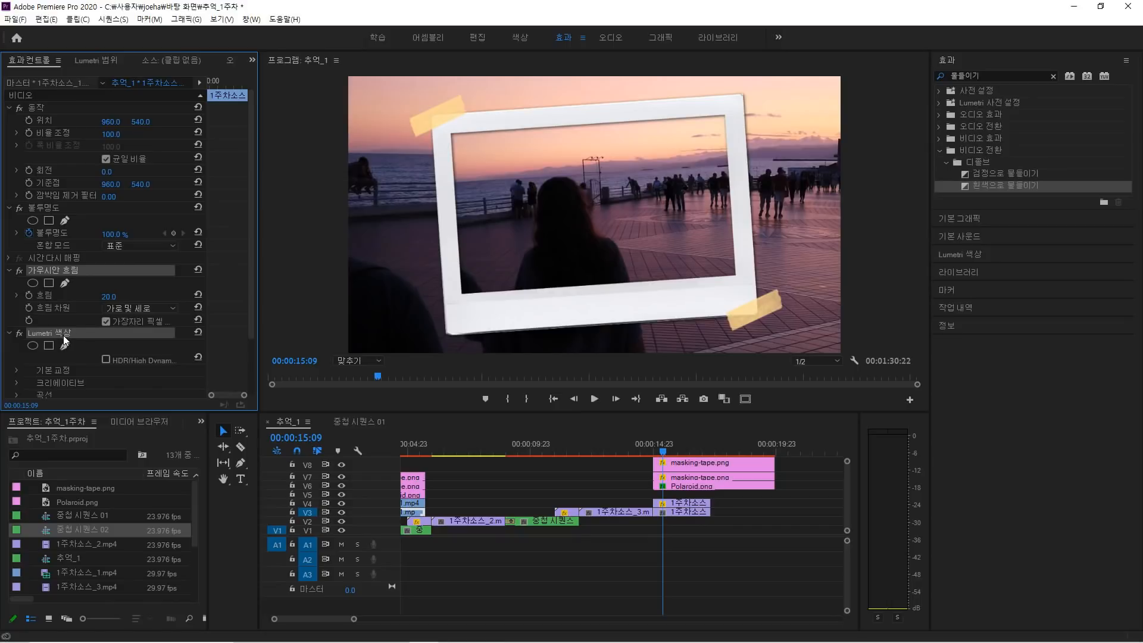
click(678, 513)
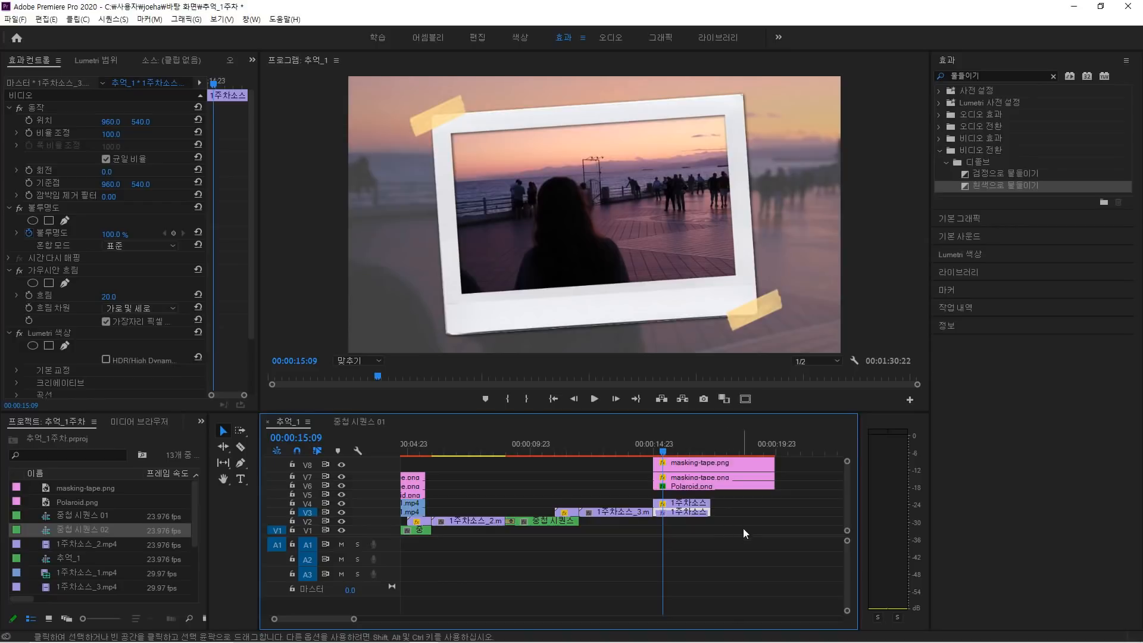
Extend both 1주차소스_3.mp4 freeze frames to the Polaroid's end and nest them with the Polaroid and tapes as 중첩 시퀀스 03.
drag(726, 512, 774, 516)
scroll(744, 518, up, 1)
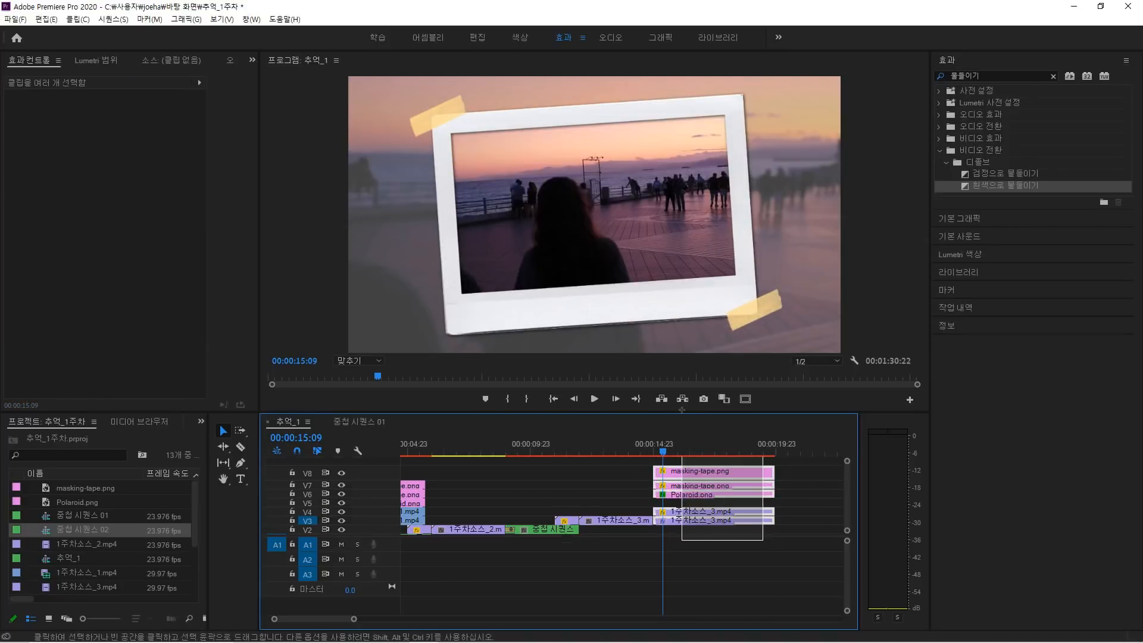
right_click(731, 496)
click(762, 378)
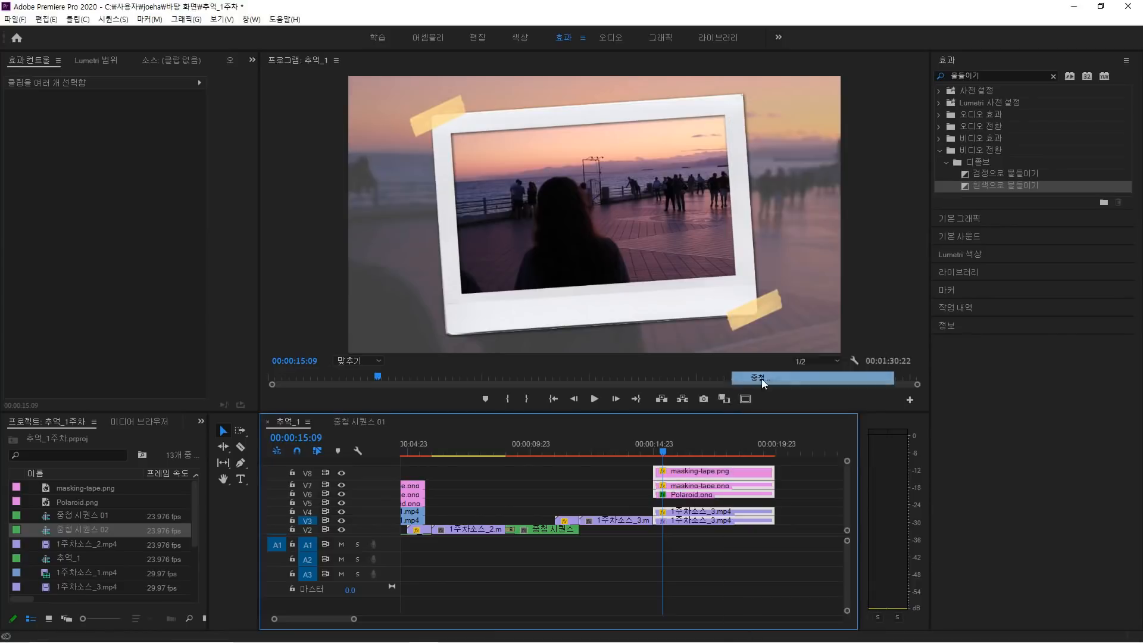
click(558, 340)
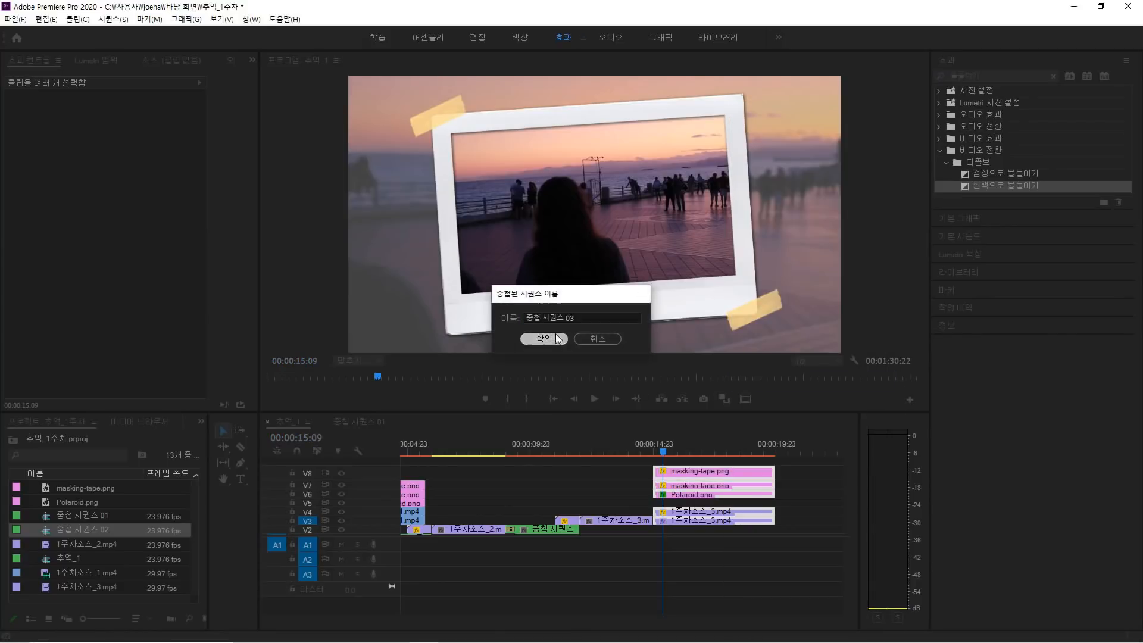
Add a Dip to White transition (흰색으로 물들이기) at the start of 중첩 시퀀스 03 with a duration of 00:00:00:09.
click(656, 443)
click(304, 437)
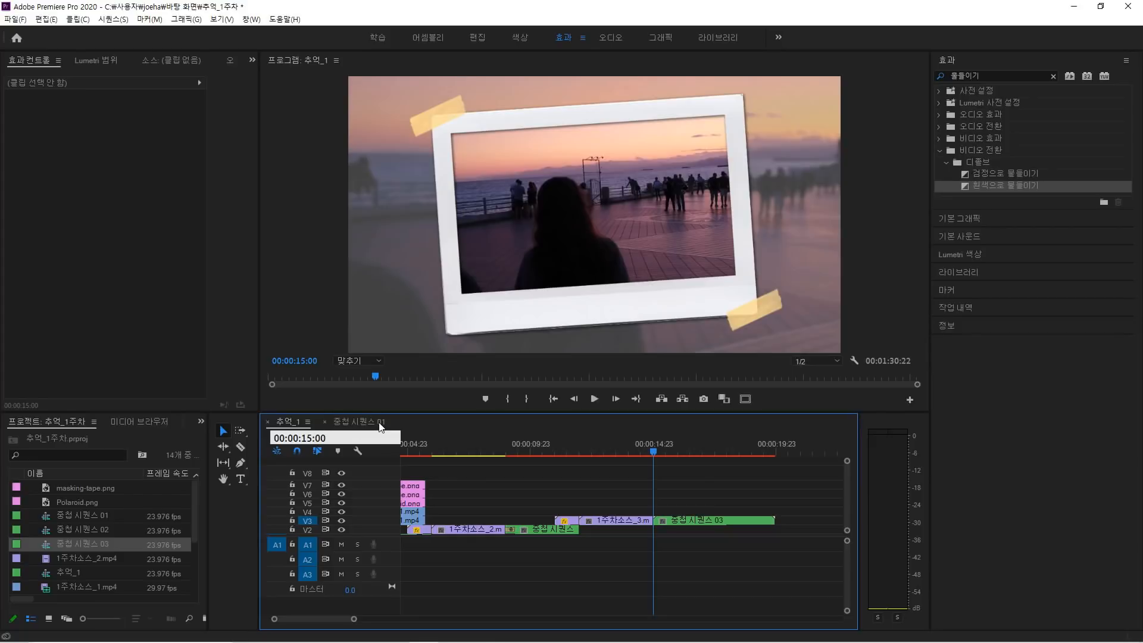
text(8)
key(Return)
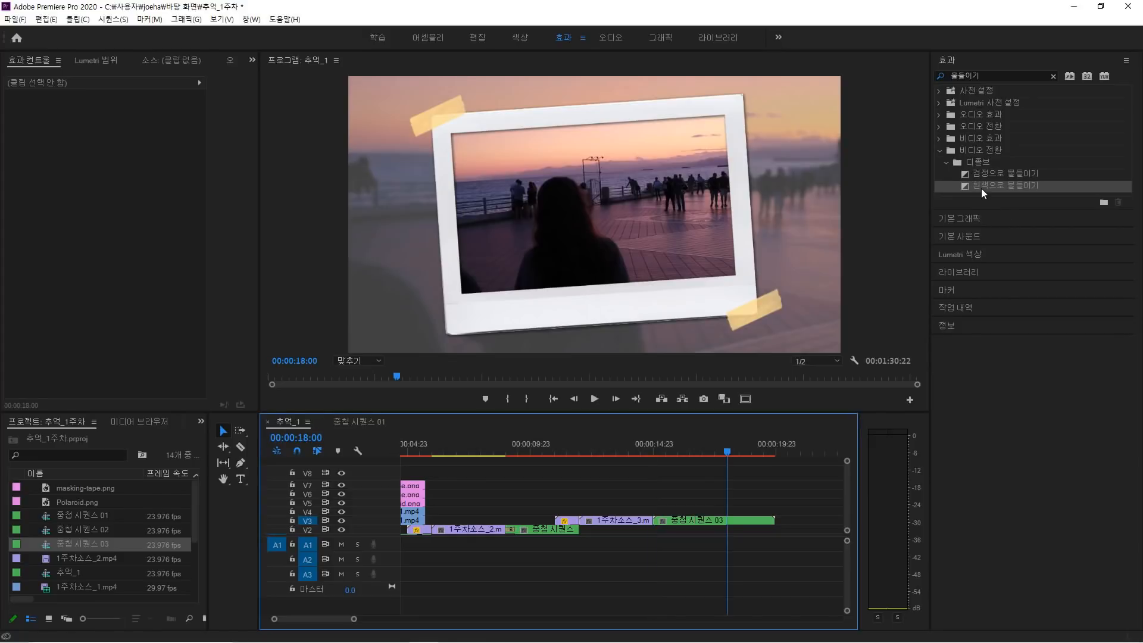
drag(983, 189, 674, 525)
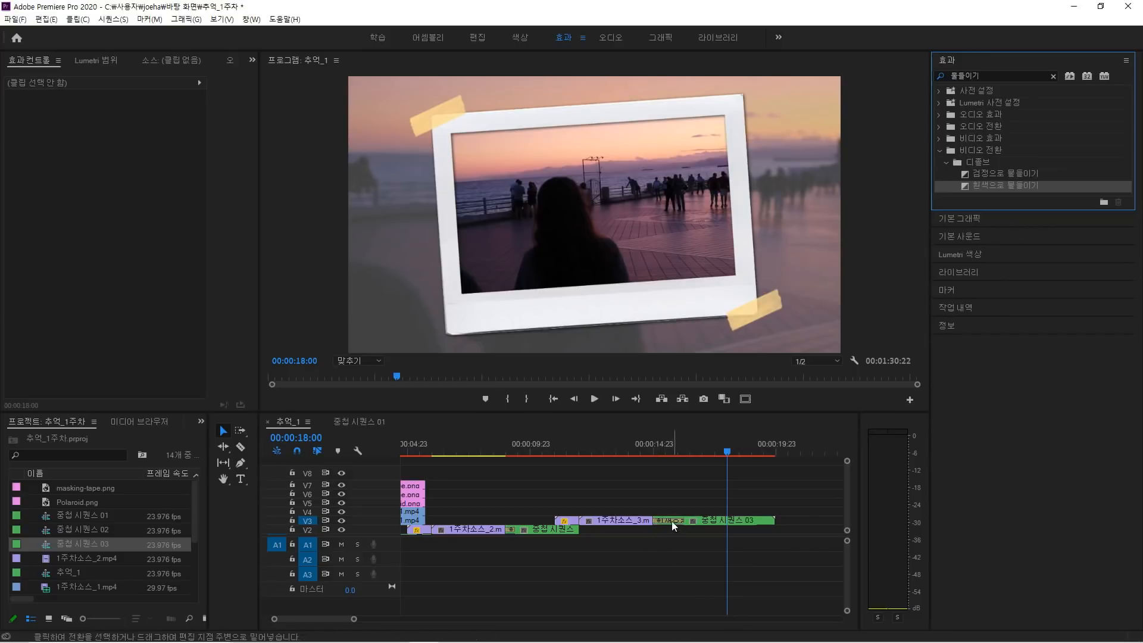
double_click(673, 525)
click(564, 319)
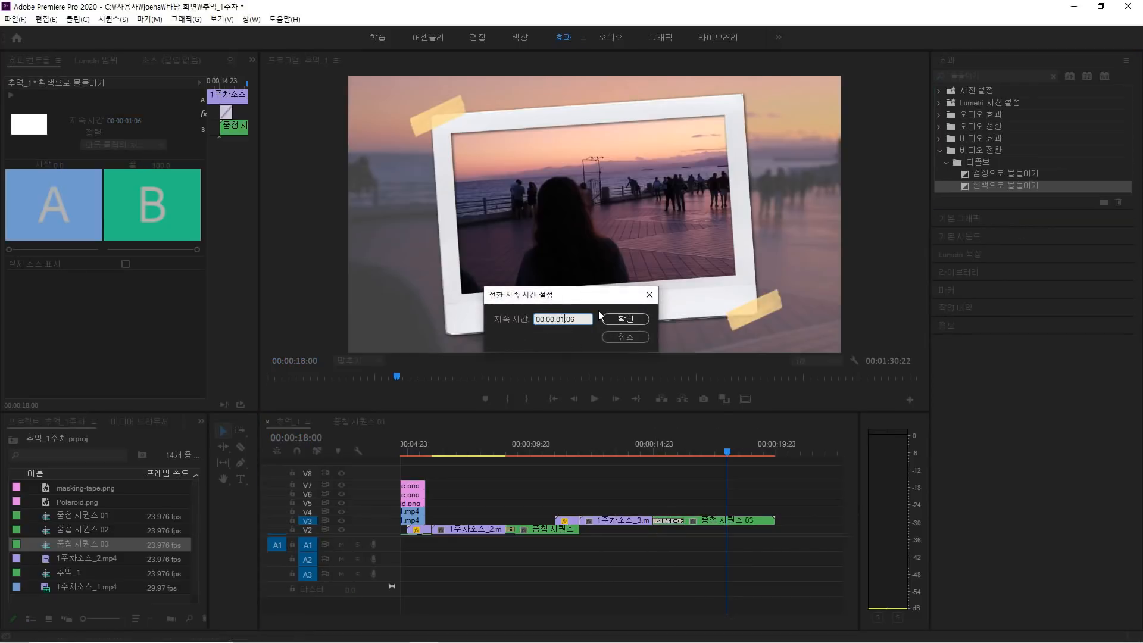
text(0)
key(Return)
Trim the end of 중첩 시퀀스 03 to 00:00:18:00.
drag(664, 452, 657, 448)
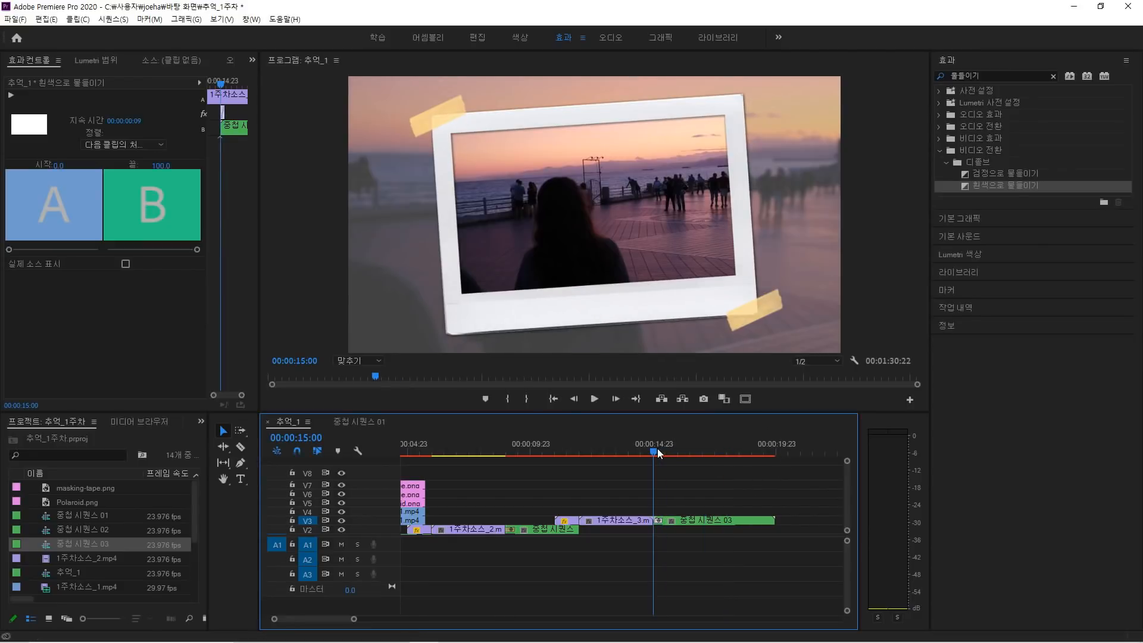
click(317, 437)
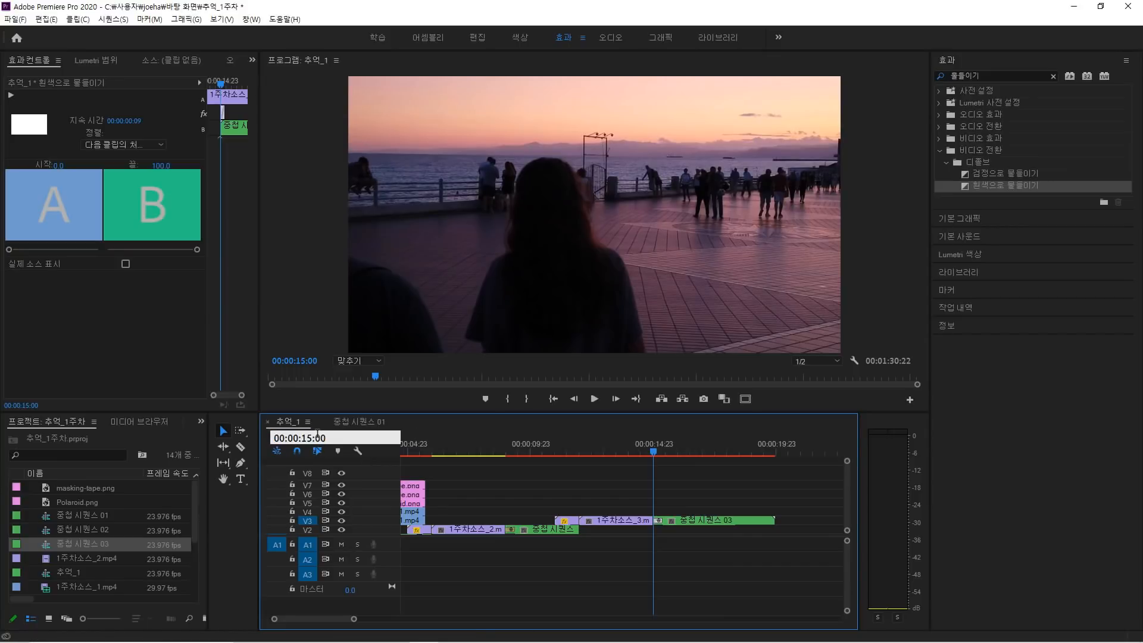
text(1800)
key(Return)
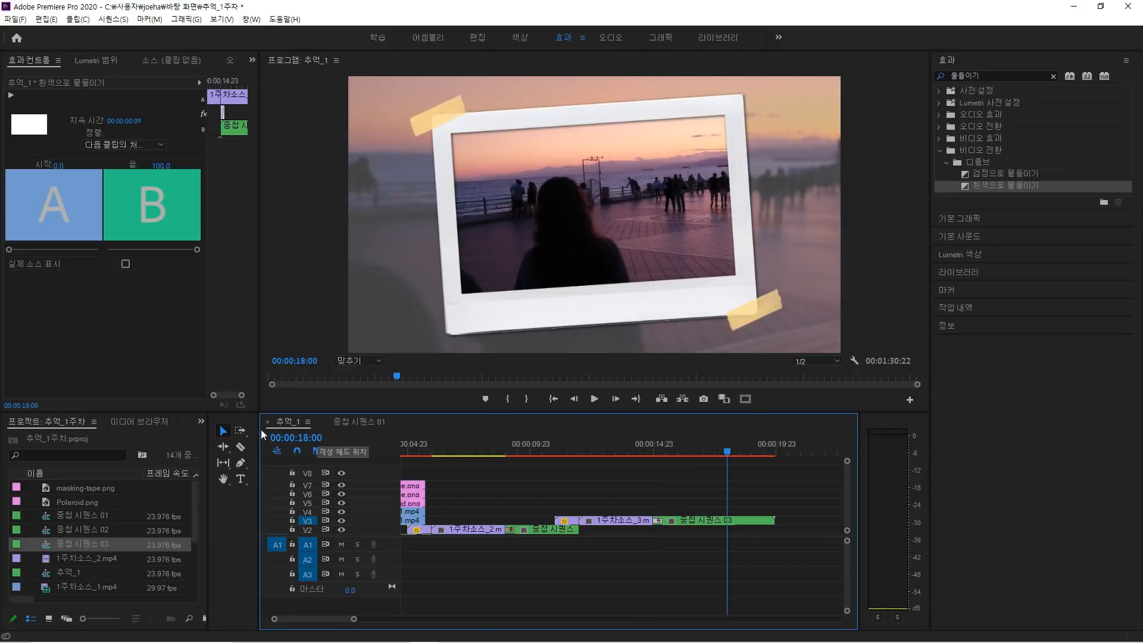
drag(774, 521, 726, 526)
click(744, 507)
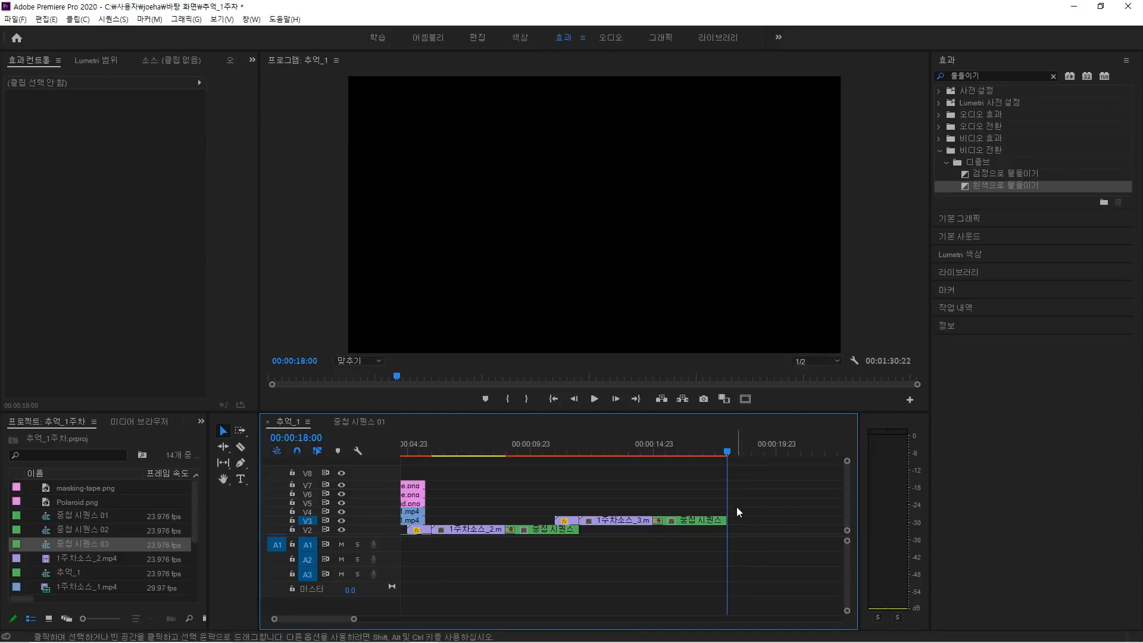
Move 1주차소스_4.mp4 from V1 to V3, directly behind 중첩 시퀀스 03 at 00:00:18:00.
key(minus)
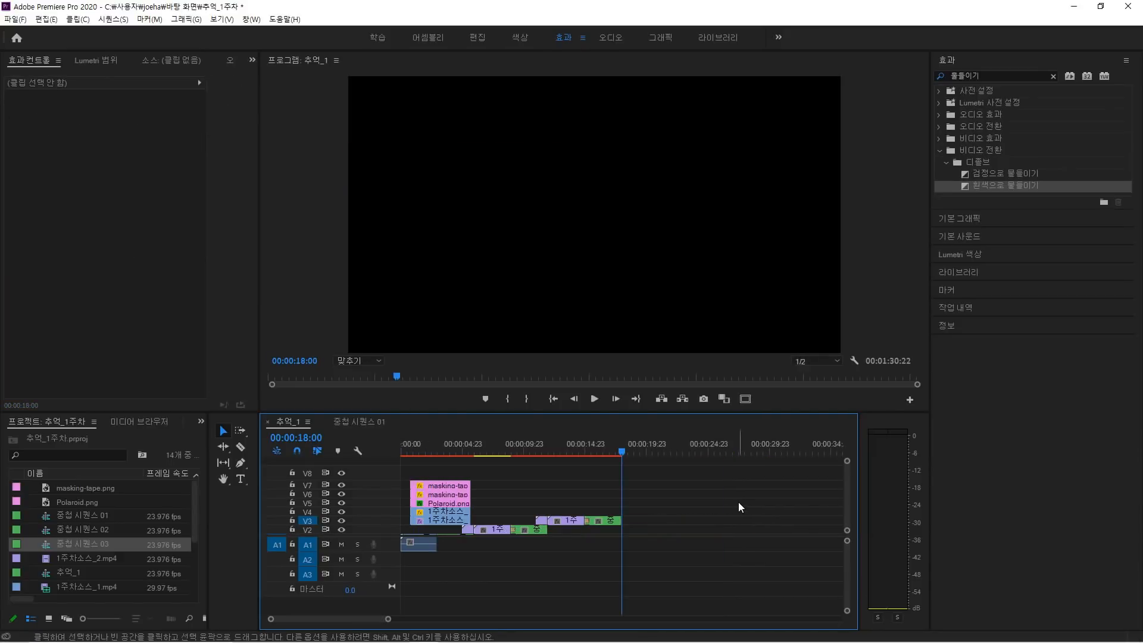
key(minus)
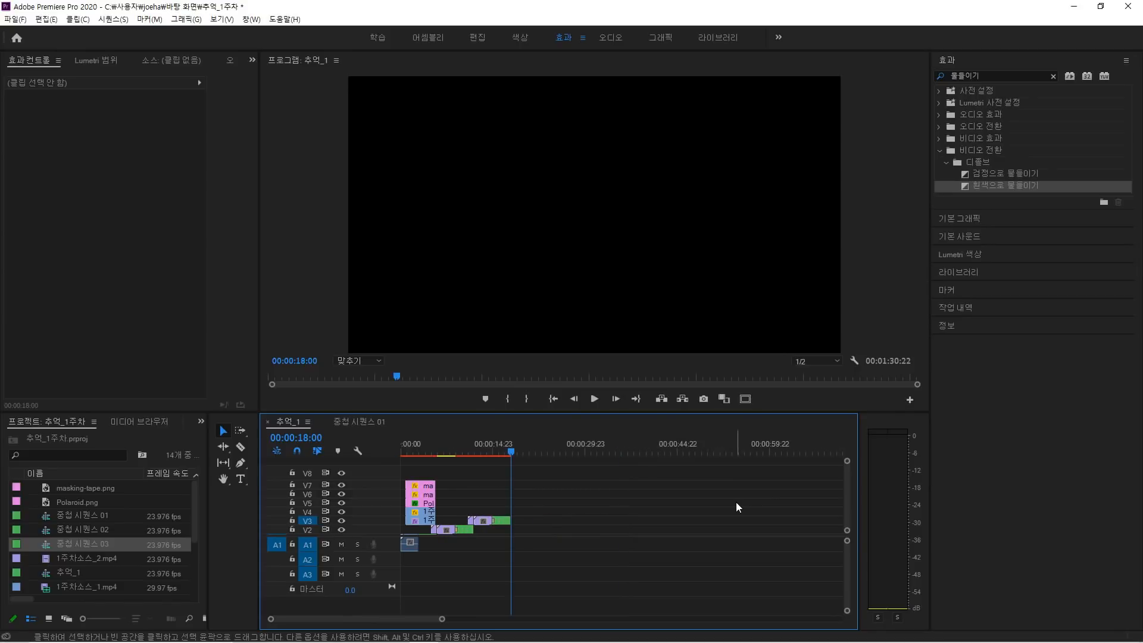
key(minus)
scroll(673, 513, down, 1)
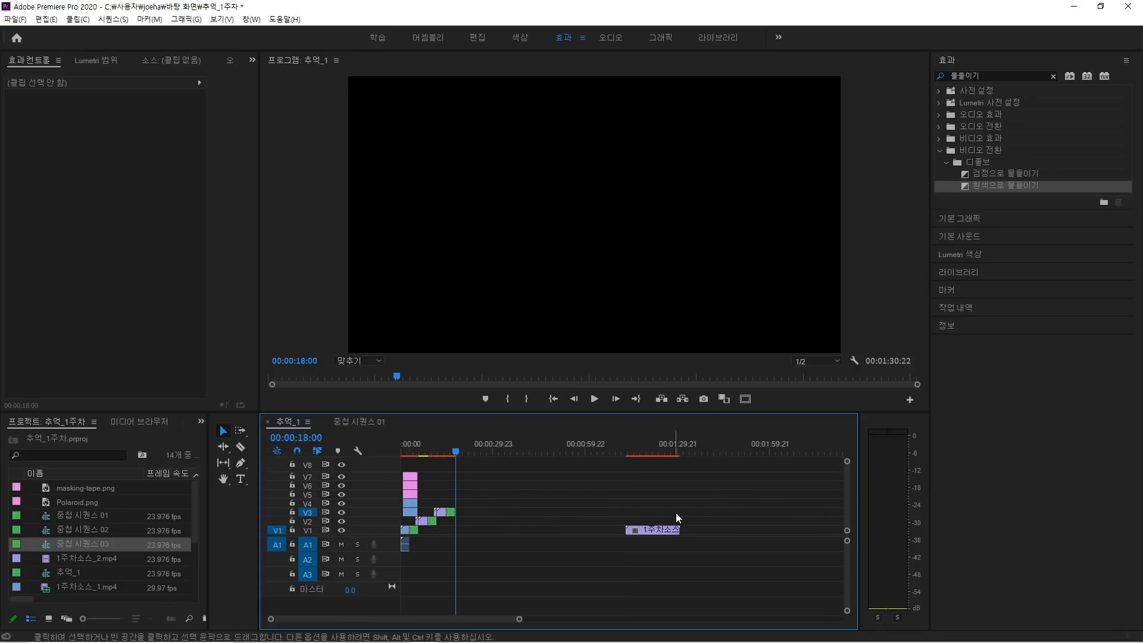
drag(659, 533, 491, 512)
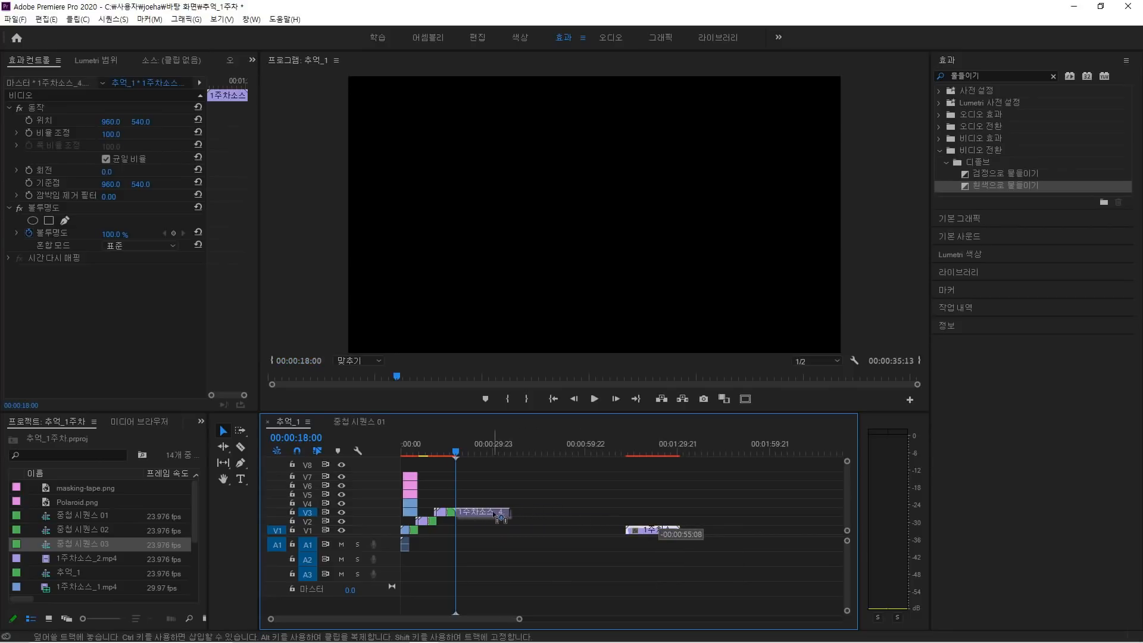
click(488, 498)
key(equal)
key(equal)
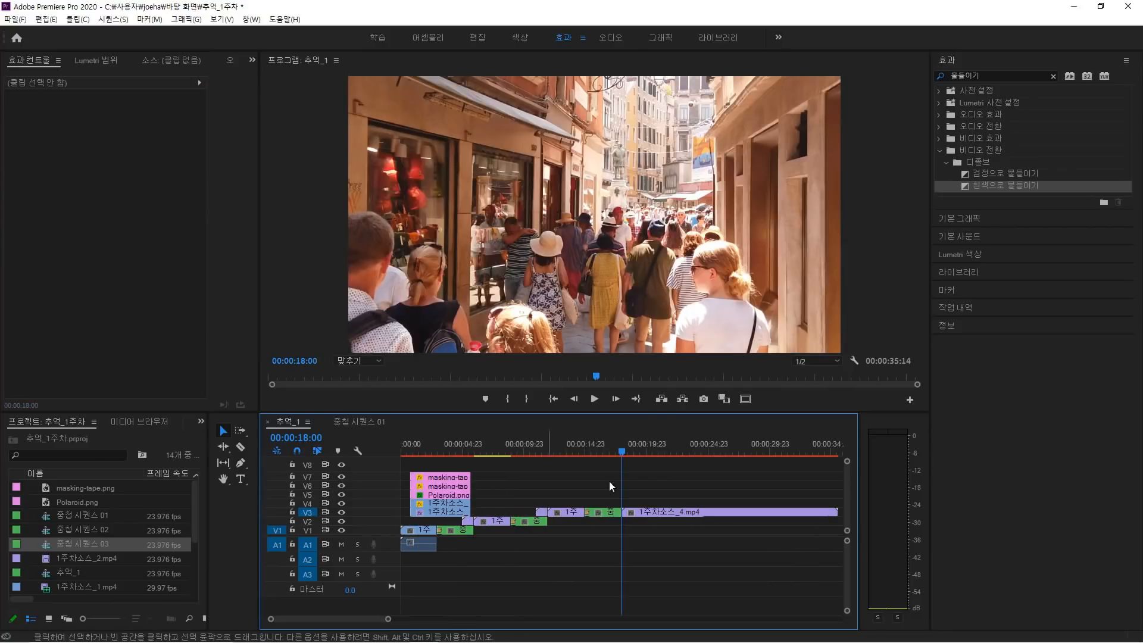
Insert a frame hold segment in 1주차소스_4.mp4 at 00:00:18:00.
click(641, 512)
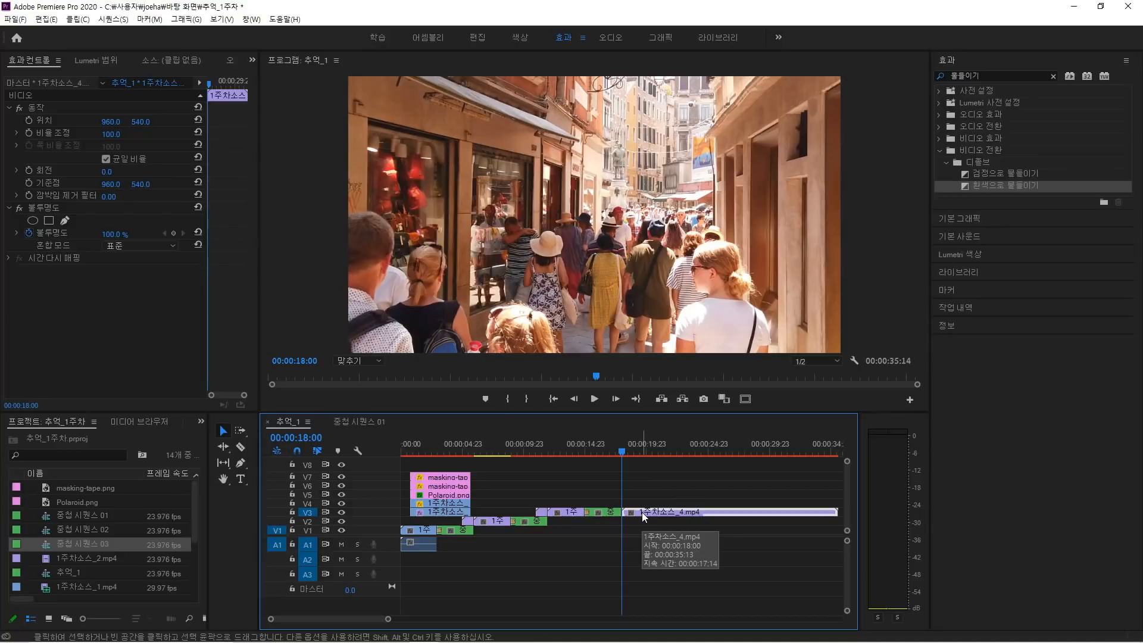
right_click(642, 511)
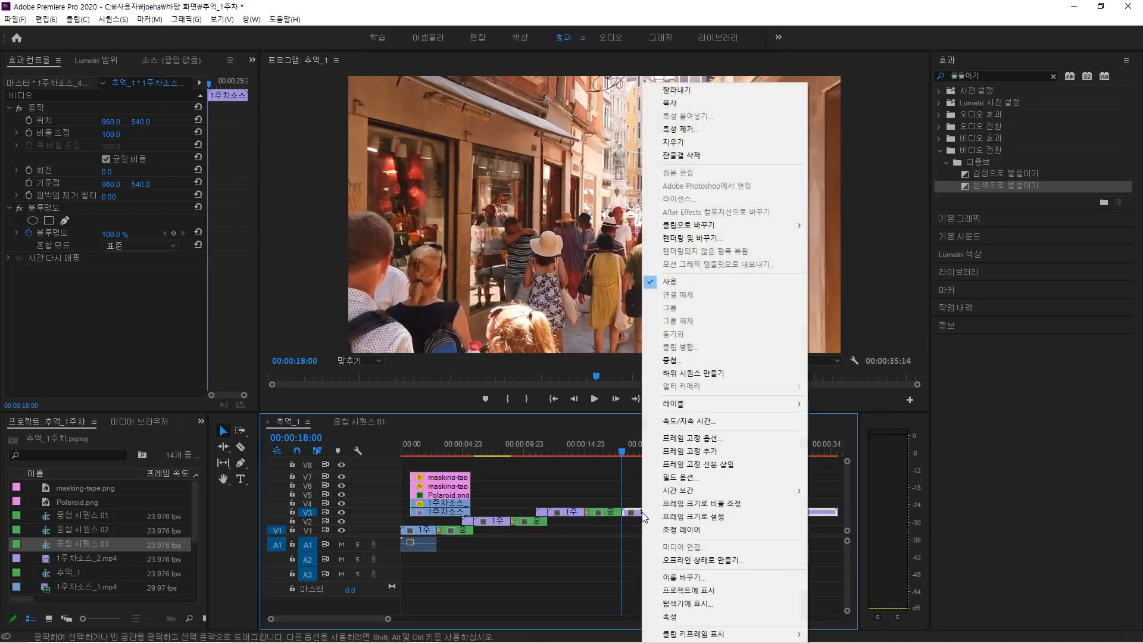
click(669, 462)
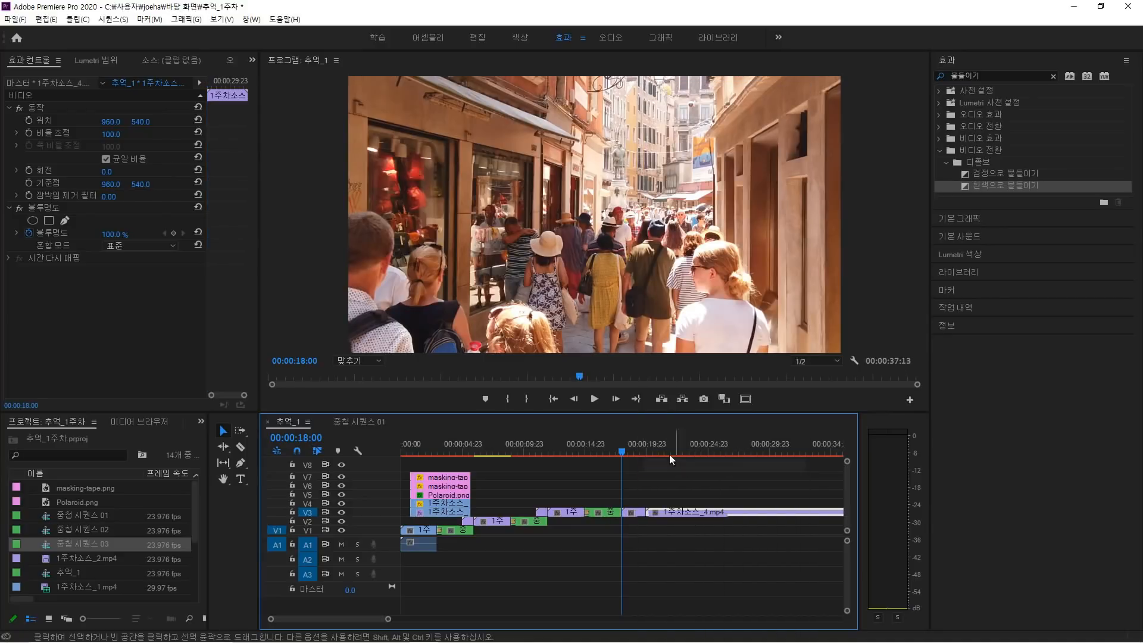
Move the 1주차소스_4.mp4 freeze frame to V4 so it ends at 00:00:18:00, and shorten it from its start.
drag(635, 510, 612, 502)
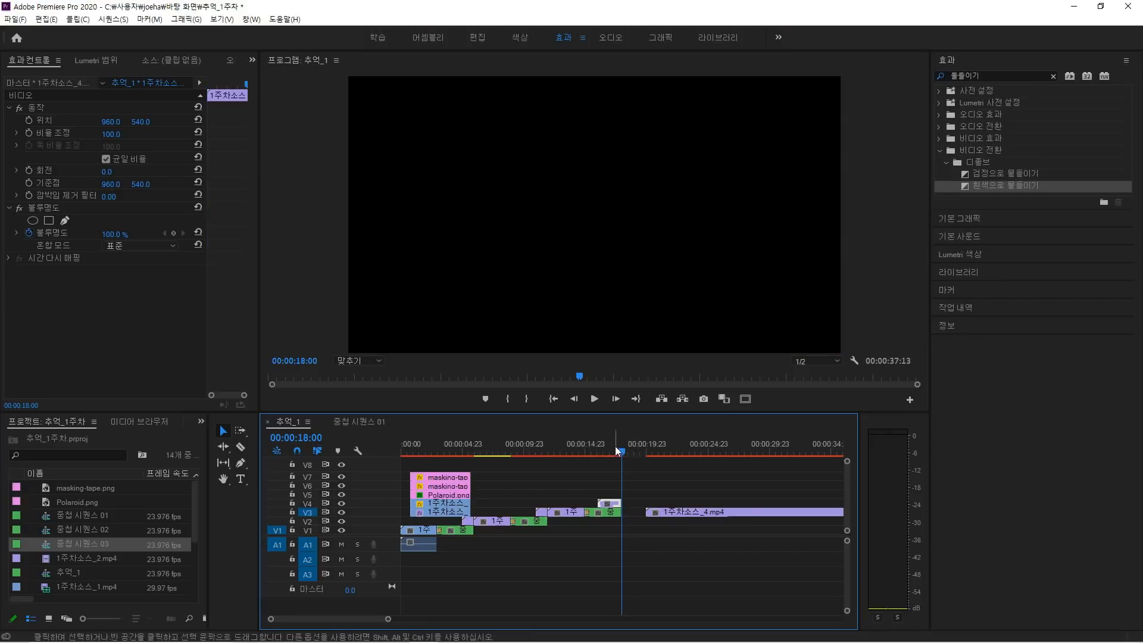
drag(616, 449, 600, 449)
mouse_move(619, 503)
mouse_down()
mouse_move(605, 499)
mouse_move(614, 504)
mouse_up()
Copy the animated opacity mask from the V3 1주차소스_3.mp4 freeze frame to the V4 1주차소스_4.mp4 freeze frame.
click(542, 513)
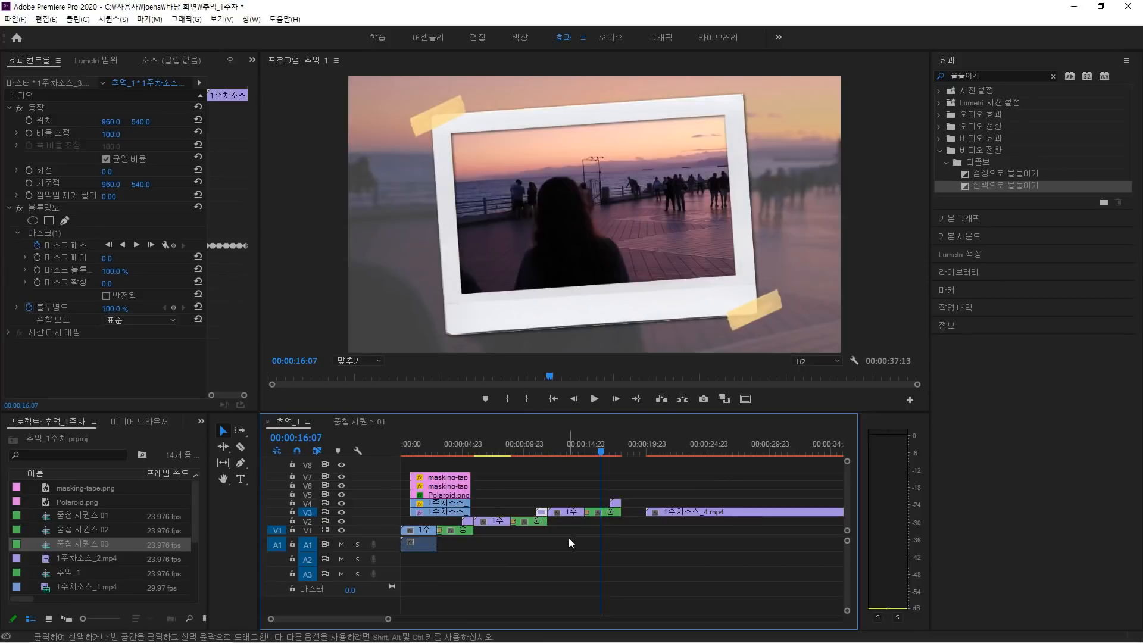
click(49, 209)
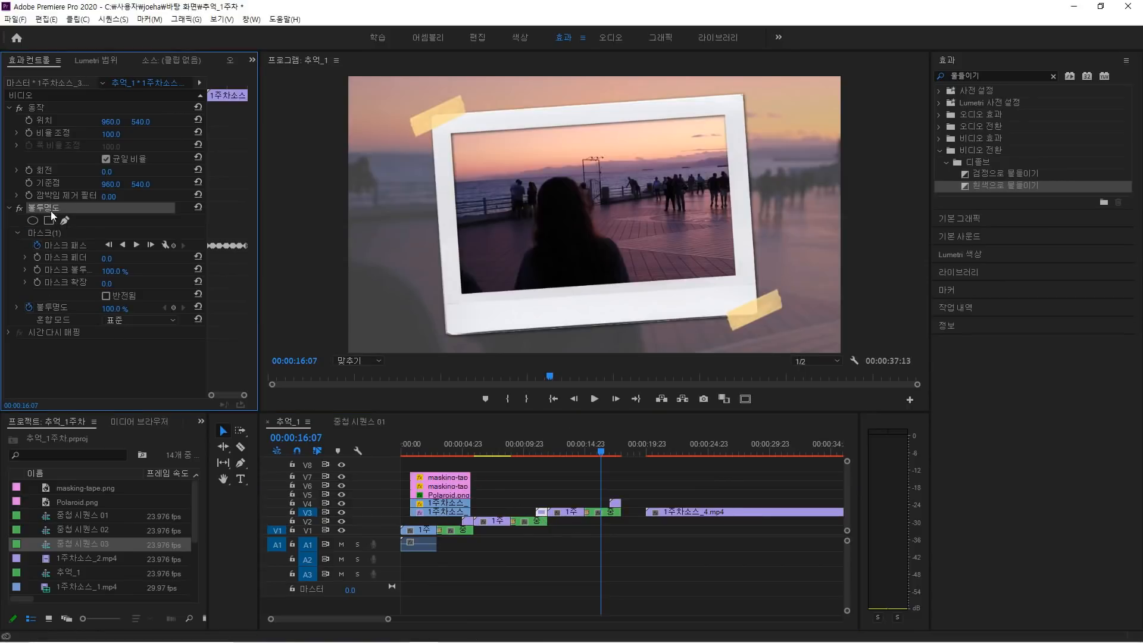
click(614, 504)
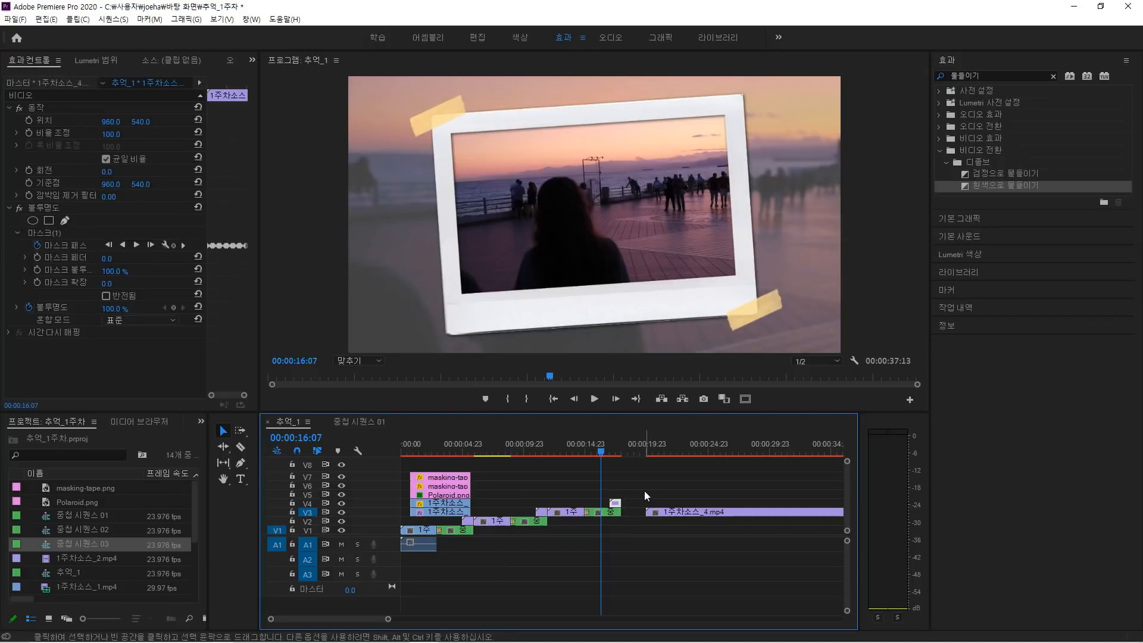
Move the remaining 1주차소스_4.mp4 clip to V4 directly behind its masked freeze frame and play the reveal.
mouse_move(662, 512)
mouse_down()
mouse_move(661, 497)
mouse_move(642, 506)
mouse_move(659, 498)
mouse_up()
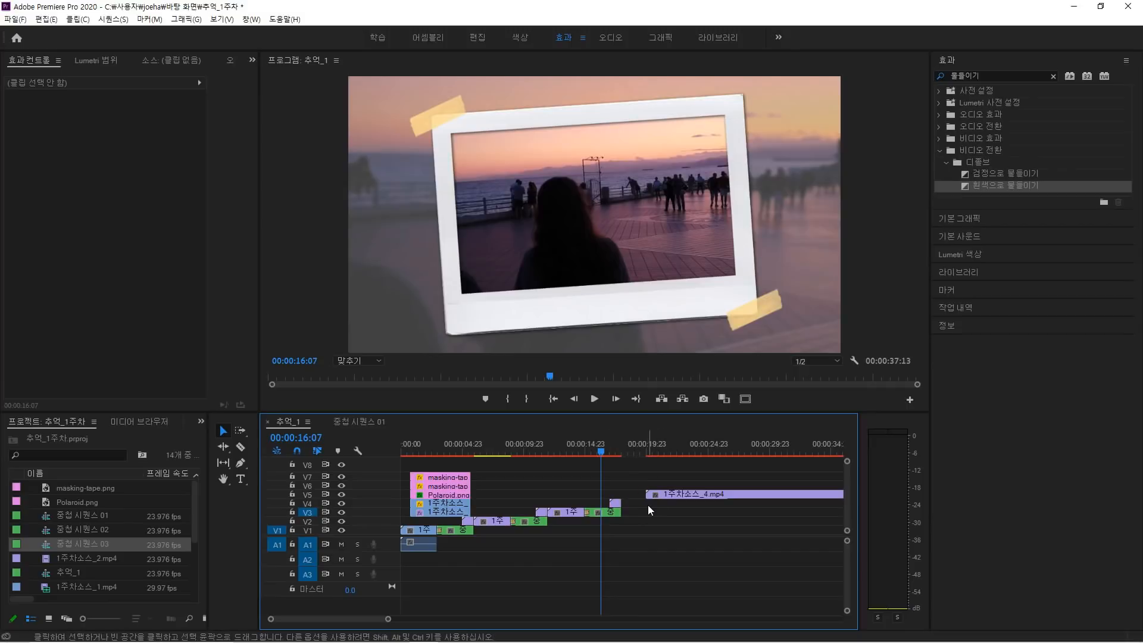
mouse_move(656, 492)
mouse_down()
mouse_move(658, 506)
mouse_move(640, 507)
mouse_up()
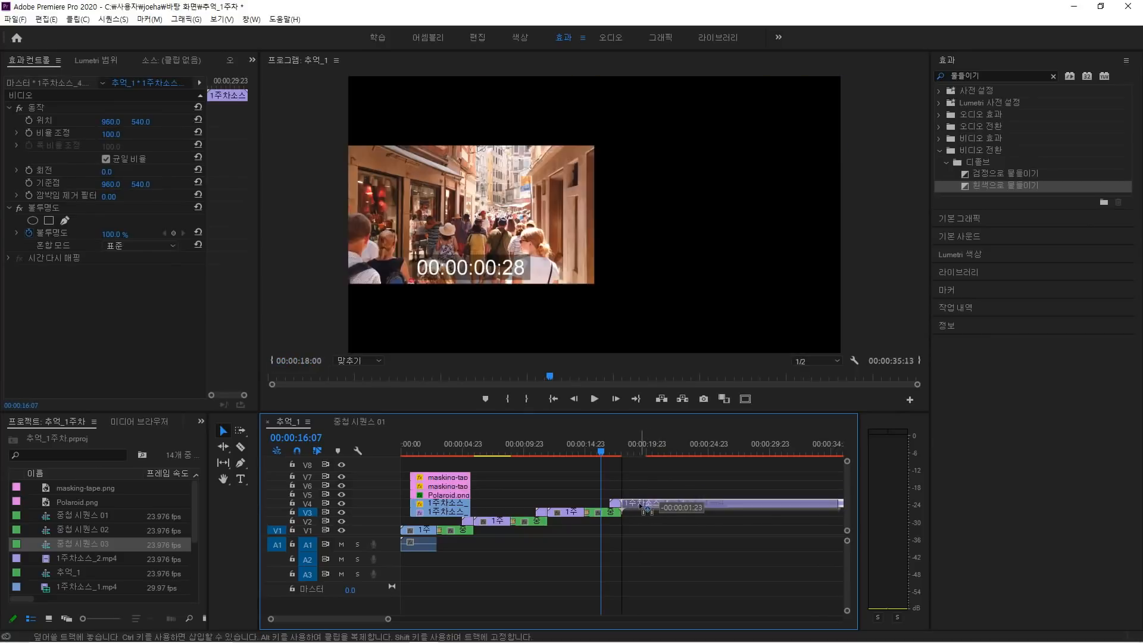
click(627, 469)
key(space)
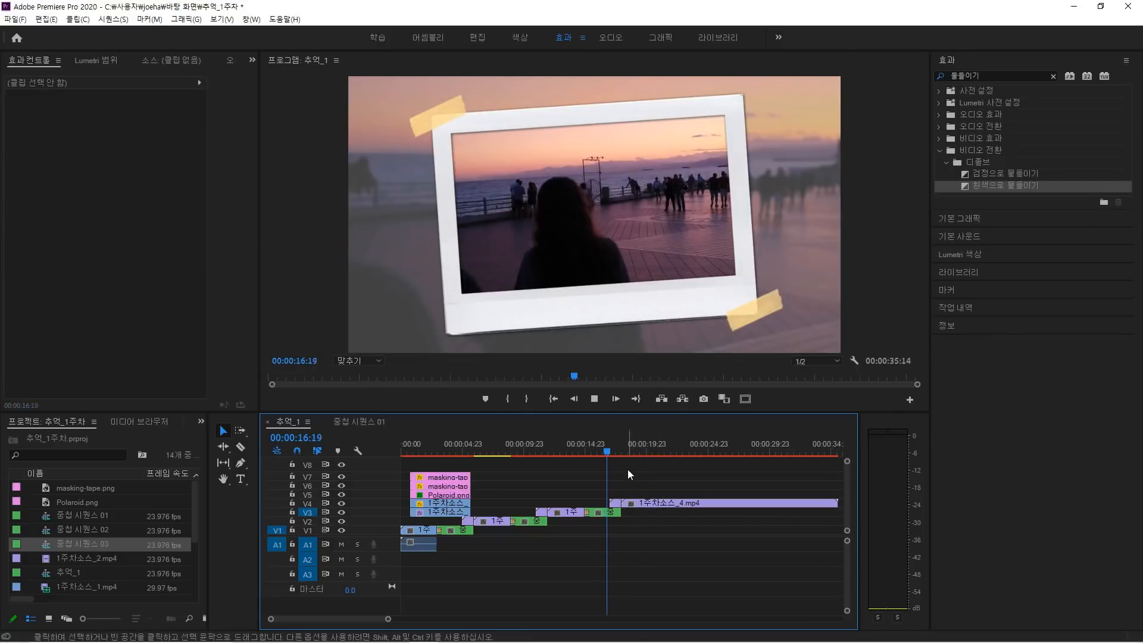
key(space)
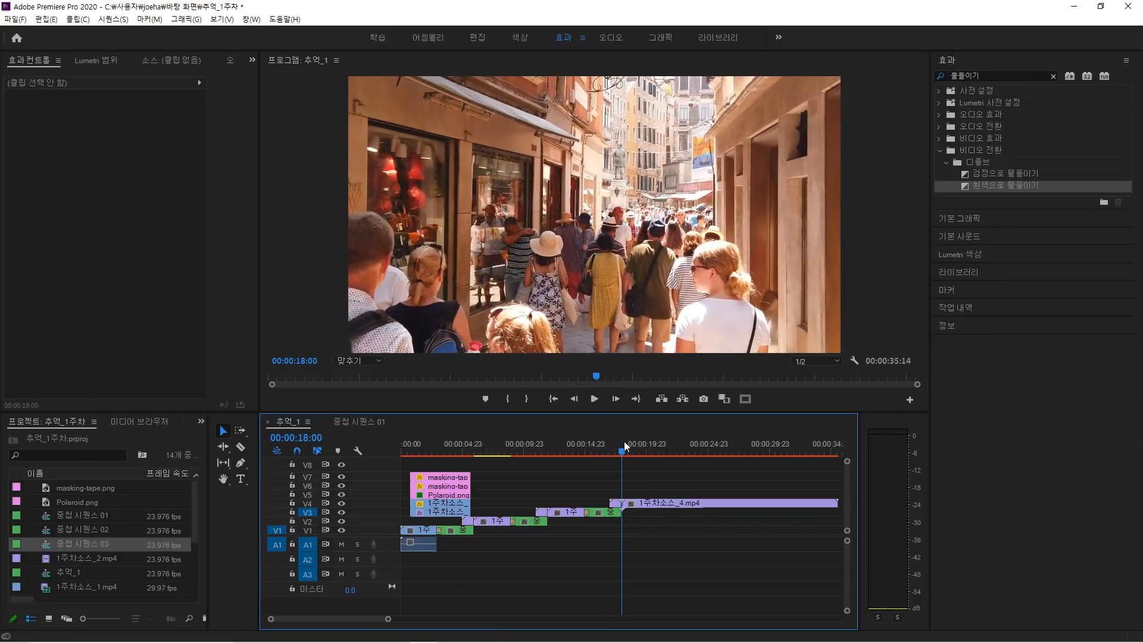
Insert a frame hold segment in the V4 1주차소스_4.mp4 clip at 00:00:21:00 and delete the clip remainder behind it.
click(643, 501)
click(295, 437)
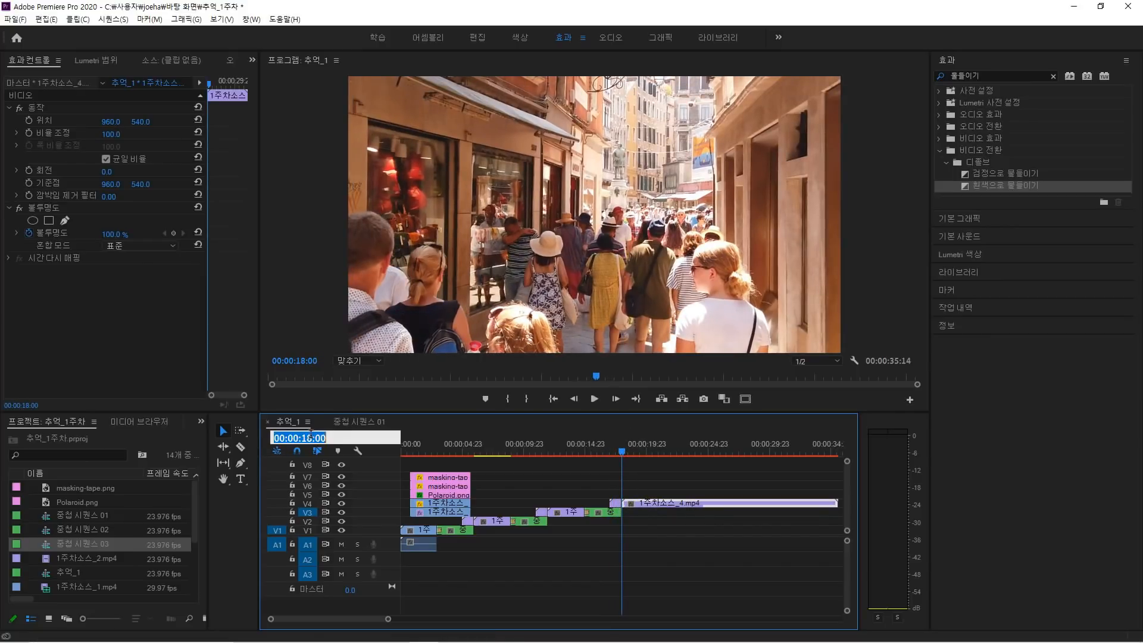
key(BackSpace)
key(BackSpace)
text(21)
key(Return)
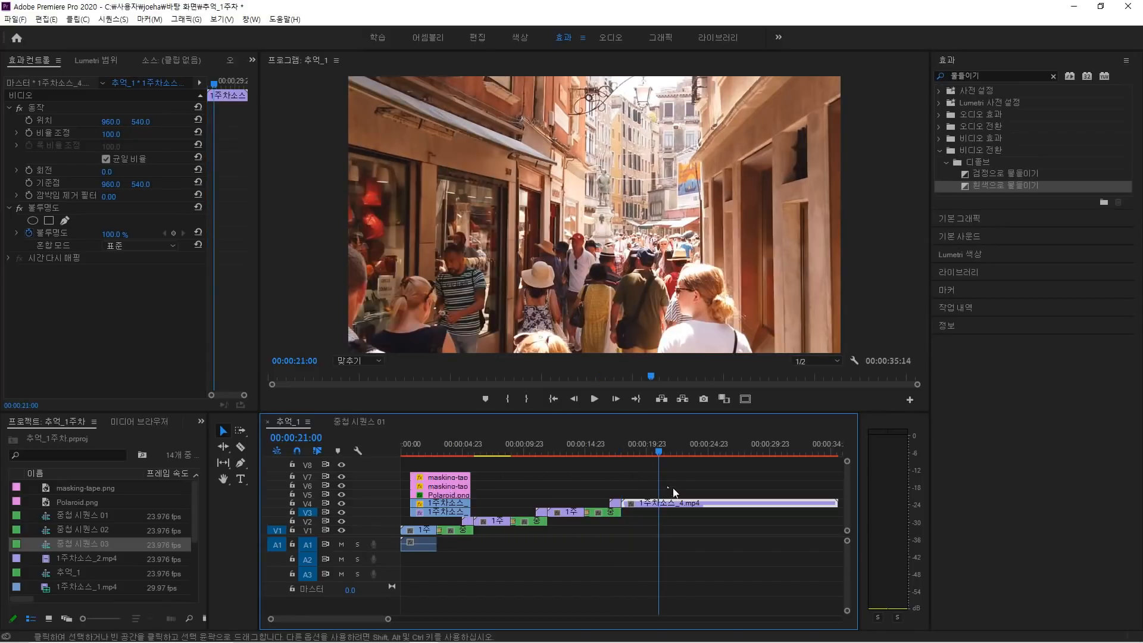
right_click(682, 504)
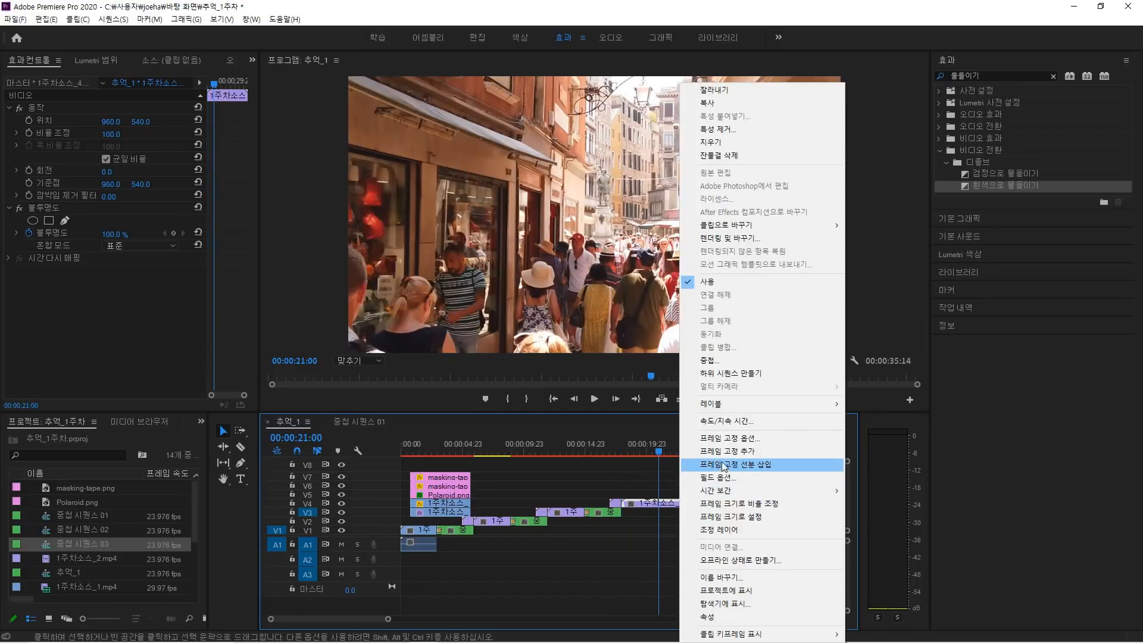
click(724, 468)
click(687, 506)
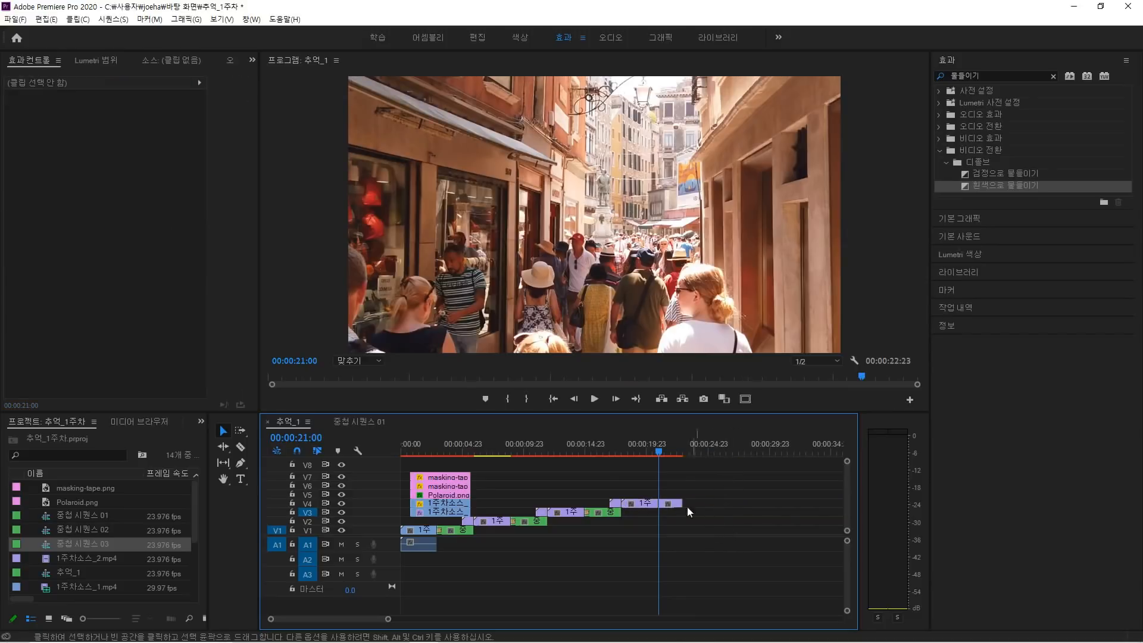
Copy the Polaroid.png and both masking-tape.png layers to V6–V8 at 00:00:21:00, and duplicate the V4 freeze frame there onto V5.
drag(483, 470, 454, 494)
alt+drag(453, 493, 674, 496)
click(721, 510)
Scale the V5 freeze frame to 70 and rotate it to -3.8° to fit the tilted Polaroid.
click(37, 106)
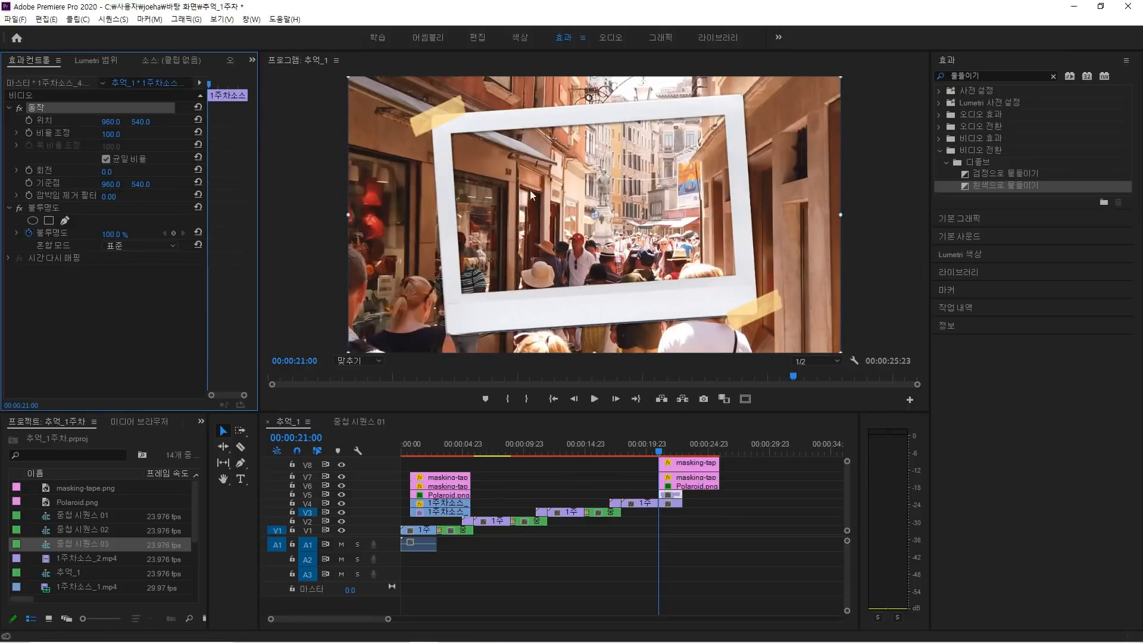
drag(836, 215, 762, 224)
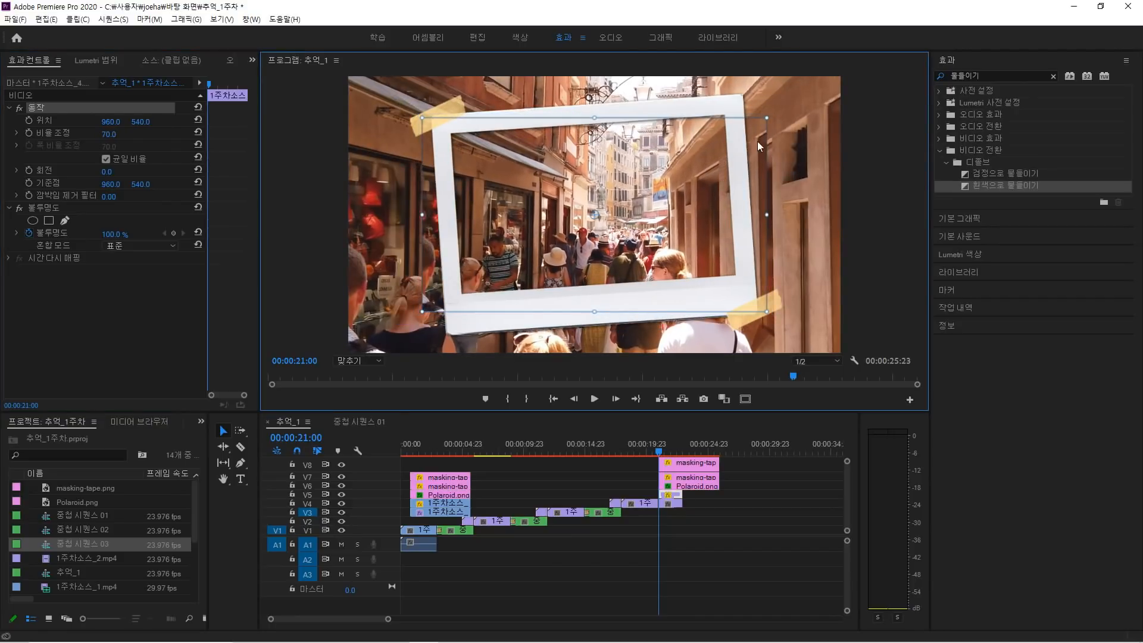
drag(755, 91, 762, 104)
Draw a four-point opacity mask on the V5 freeze frame along the Polaroid's white border and set the mask feather to 0.
click(65, 219)
click(442, 130)
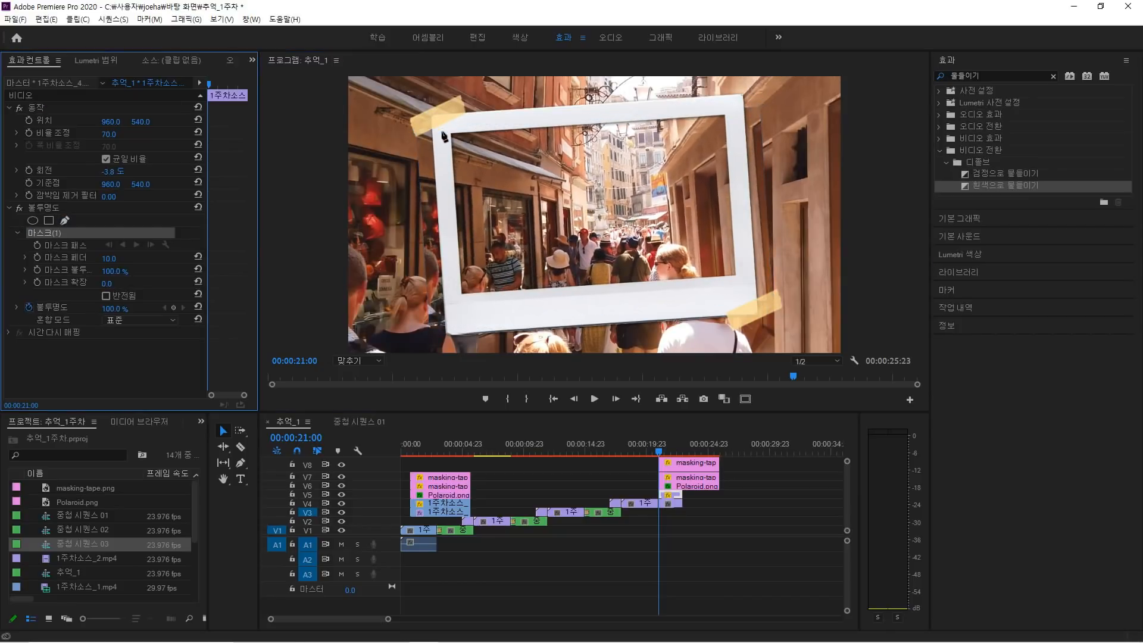
click(455, 311)
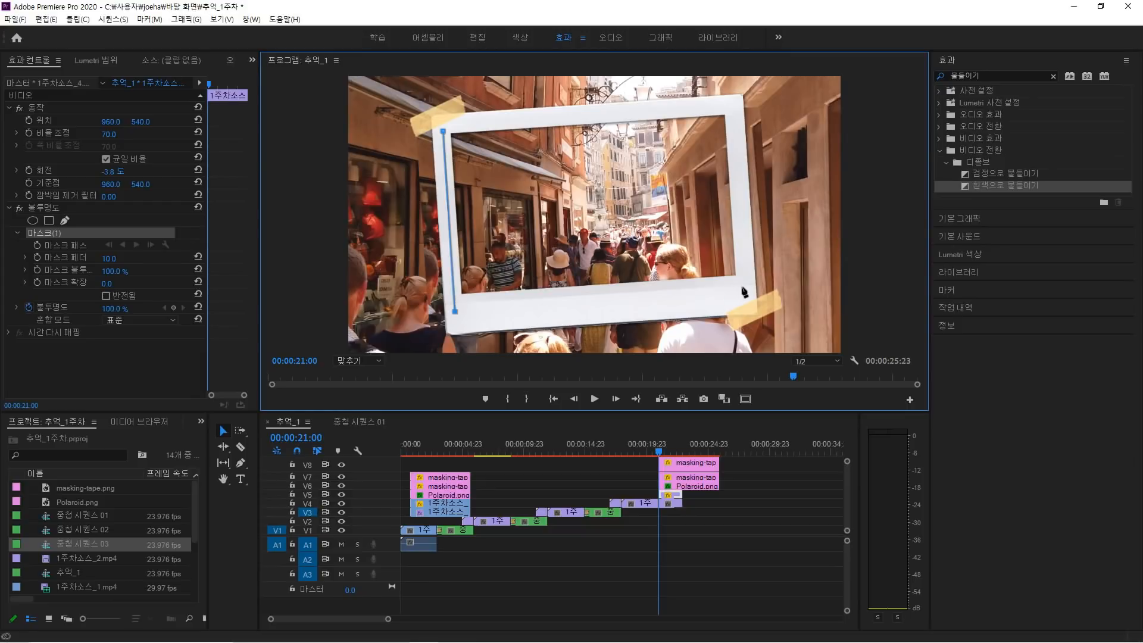
click(742, 287)
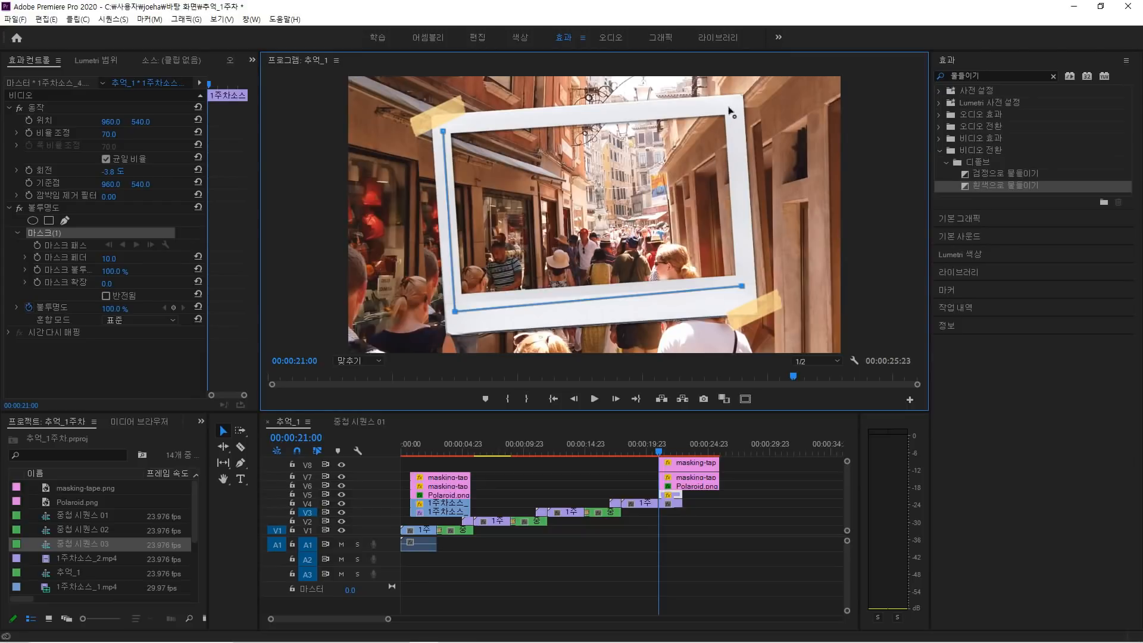
click(730, 107)
click(443, 132)
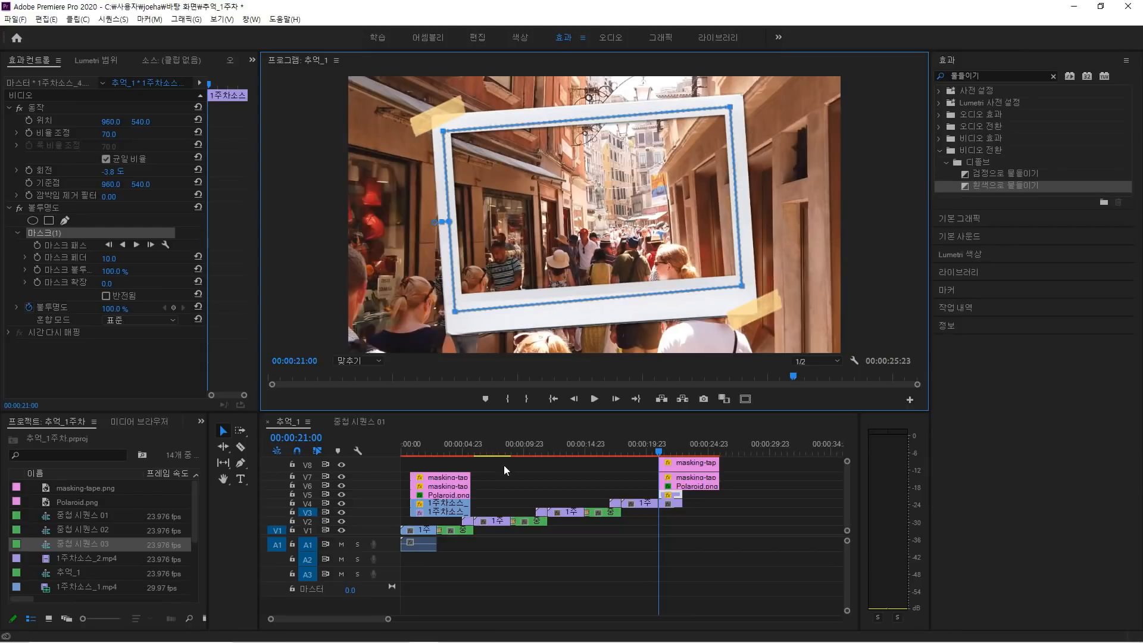
click(119, 256)
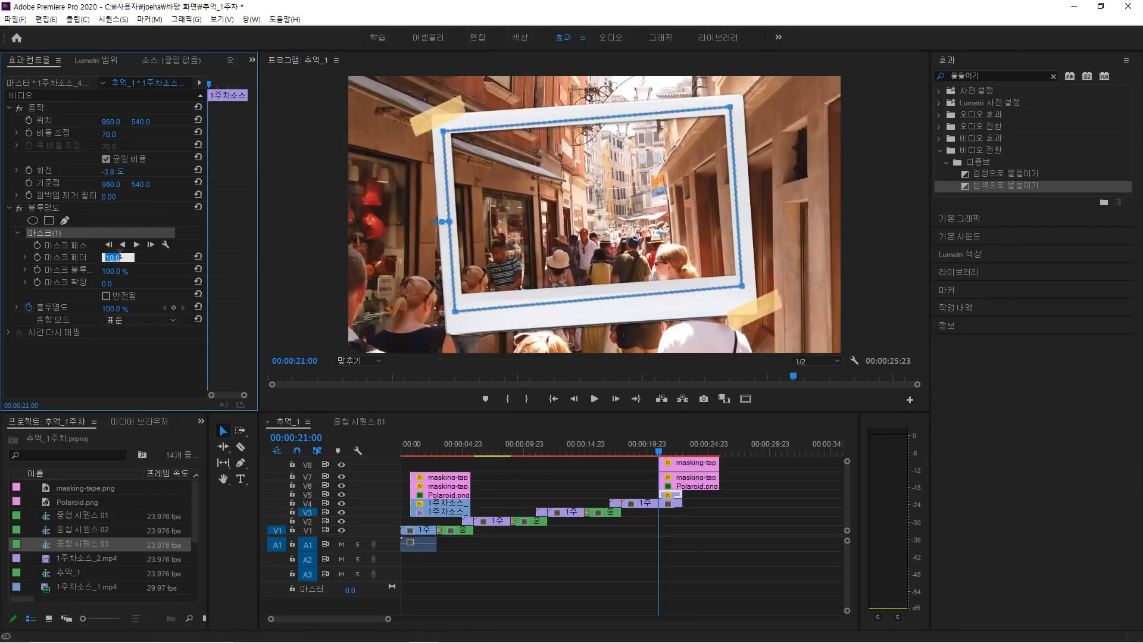
text(0)
key(Return)
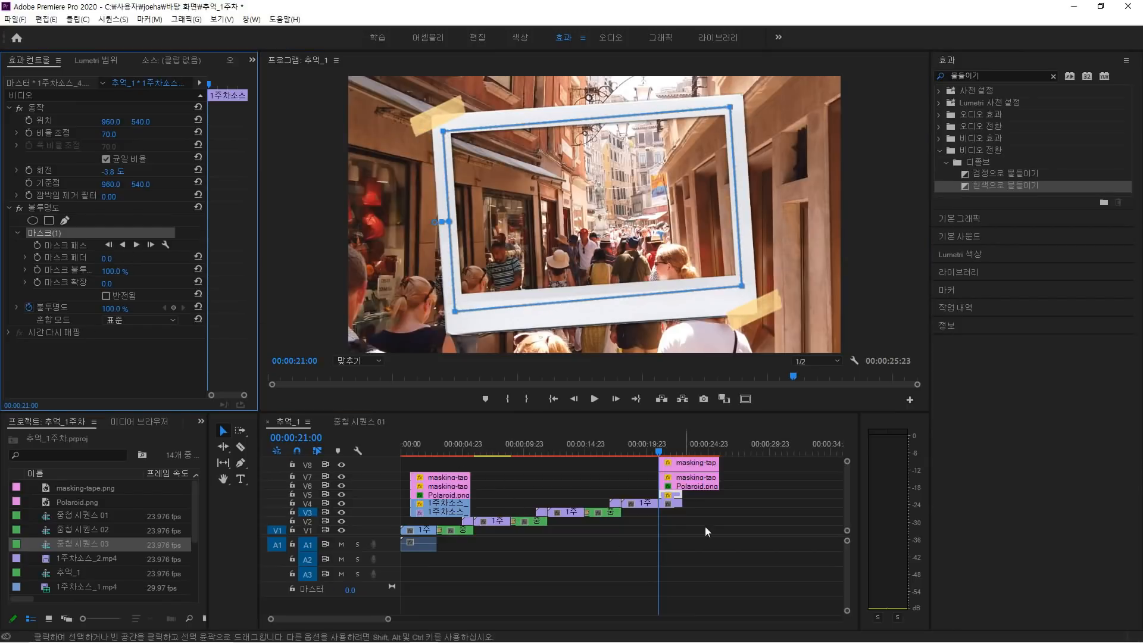
Copy Gaussian Blur and Lumetri Color from the V3 1주차소스_1.mp4 freeze frame to the V4 one, and extend both new freeze frames to the Polaroid's end.
click(445, 511)
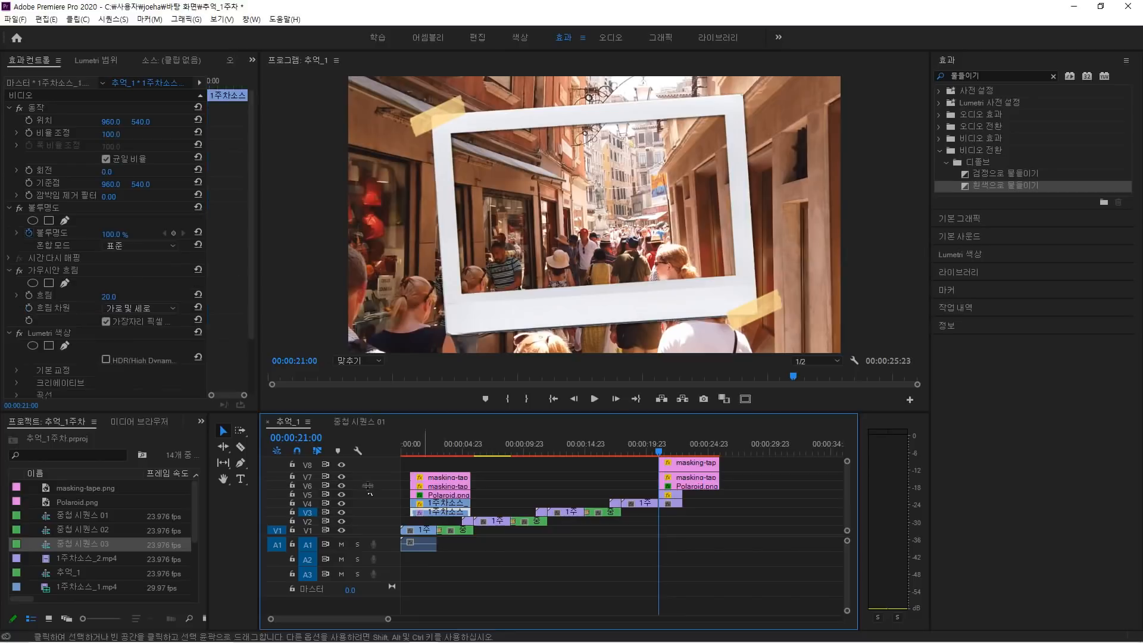
click(59, 266)
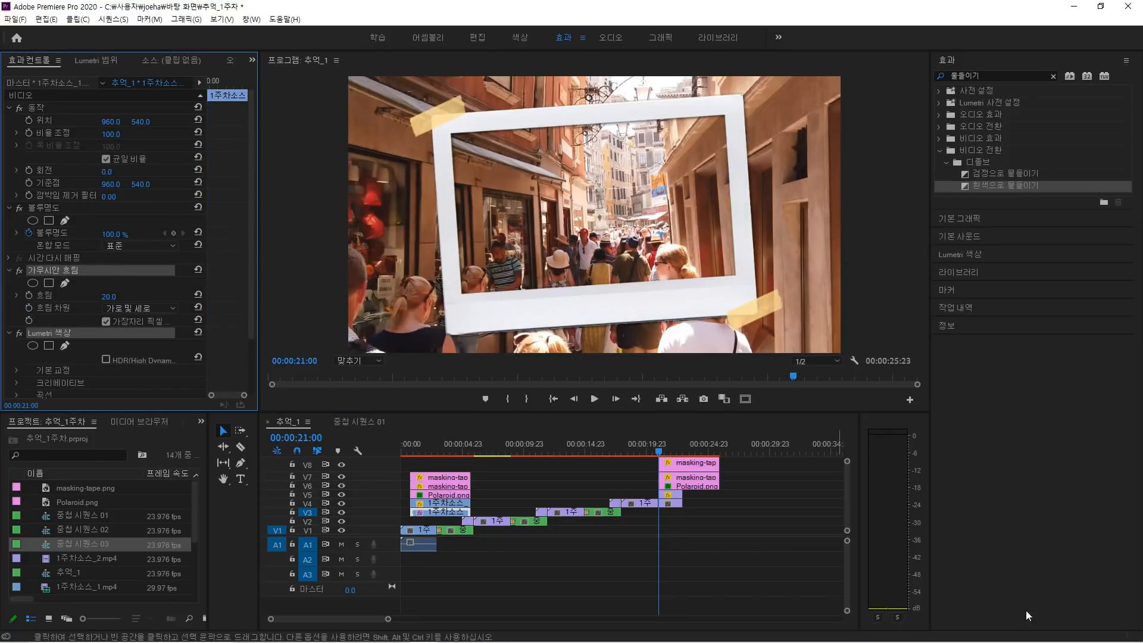
click(676, 503)
key(ctrl+v)
drag(693, 516, 718, 497)
click(662, 522)
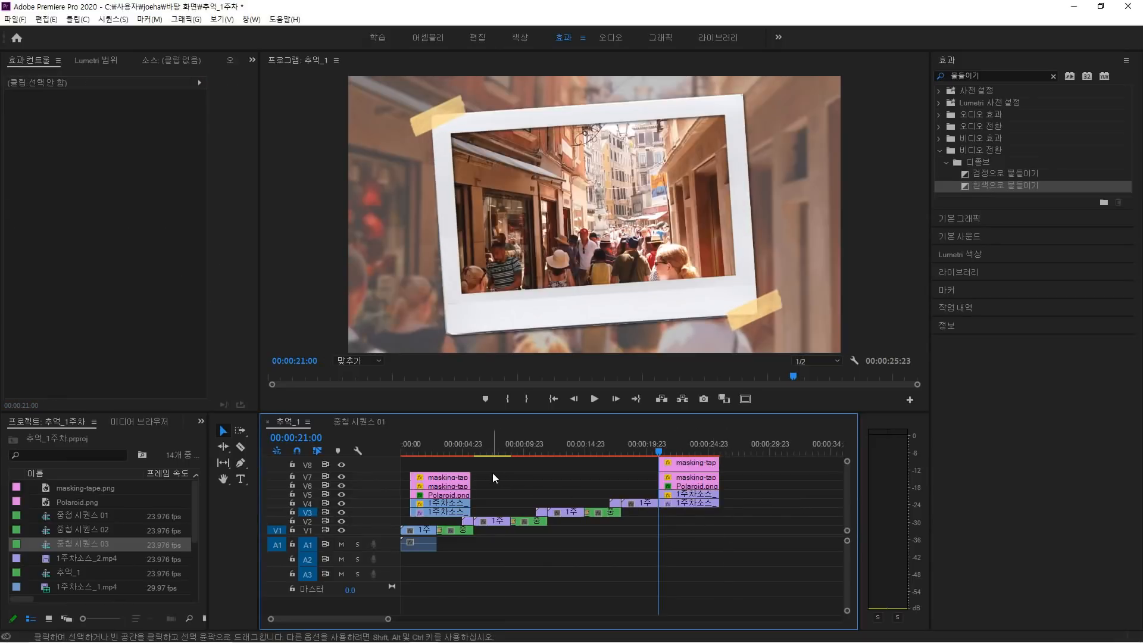
Delete the original five-layer Polaroid stack on V3–V7 near the sequence start, and nest the V4–V8 stack at 00:00:21:00.
drag(488, 473, 457, 512)
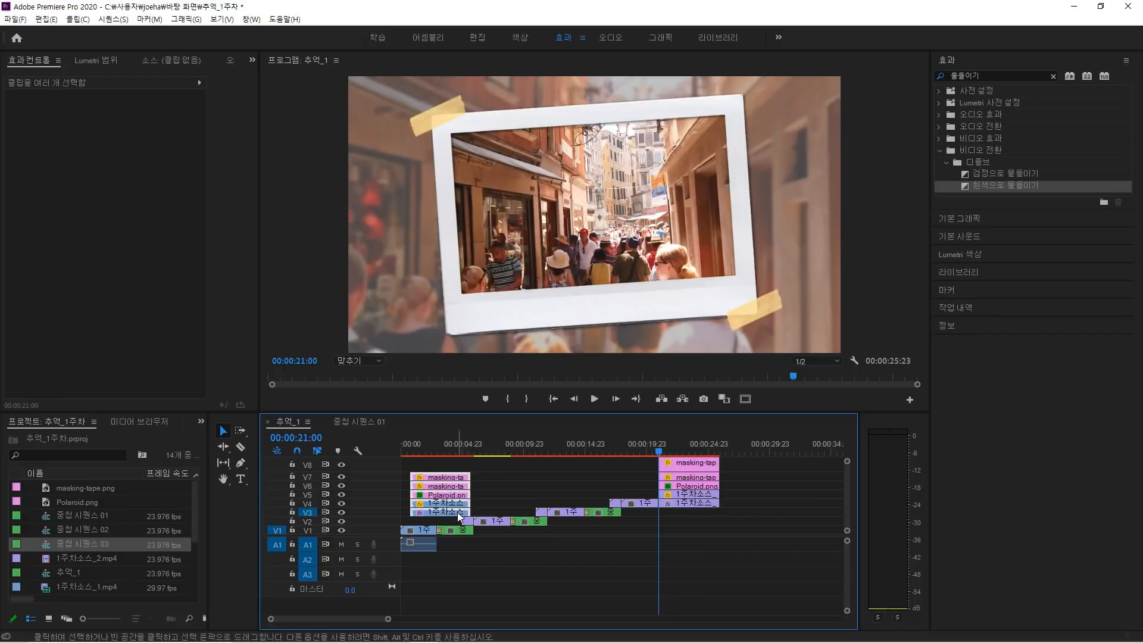
key(Delete)
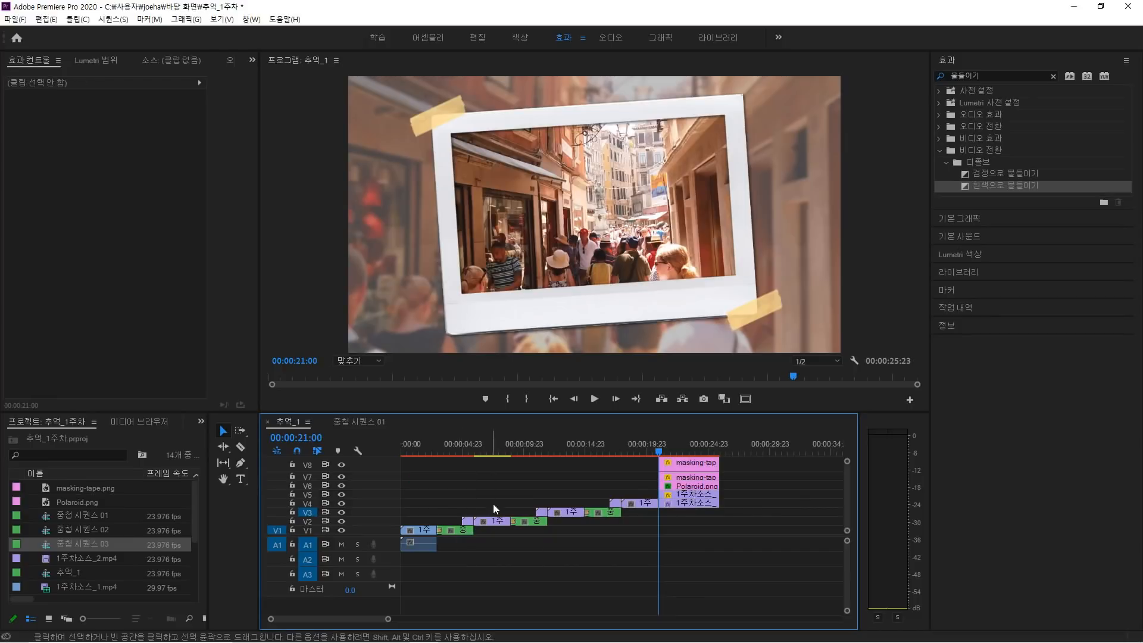
mouse_move(705, 520)
mouse_down()
mouse_move(679, 453)
mouse_move(708, 516)
mouse_up()
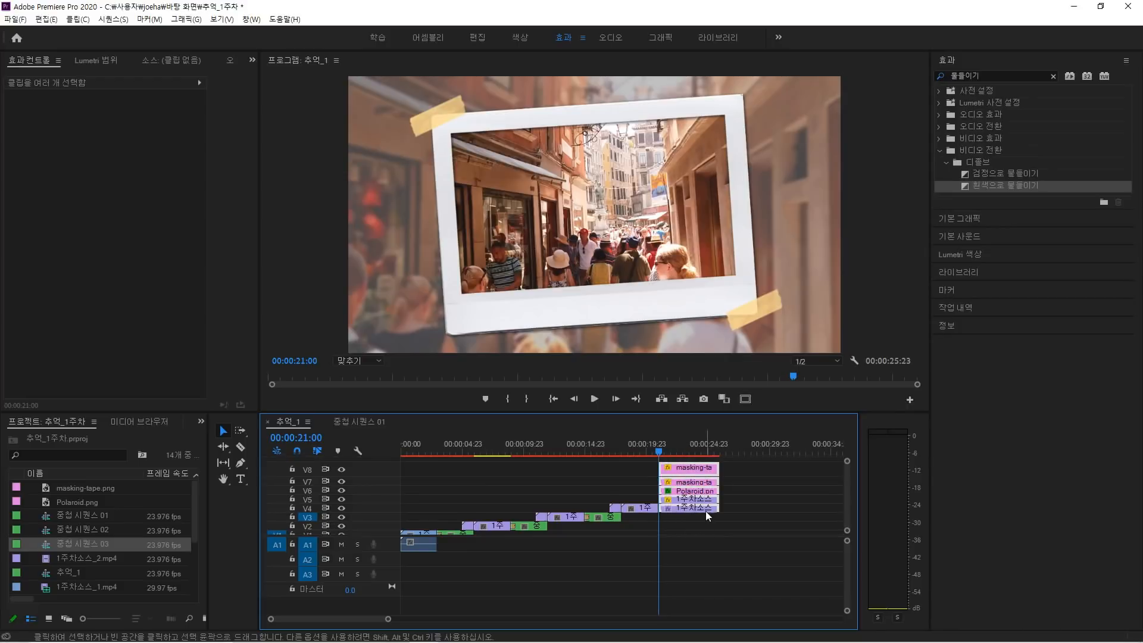
right_click(696, 497)
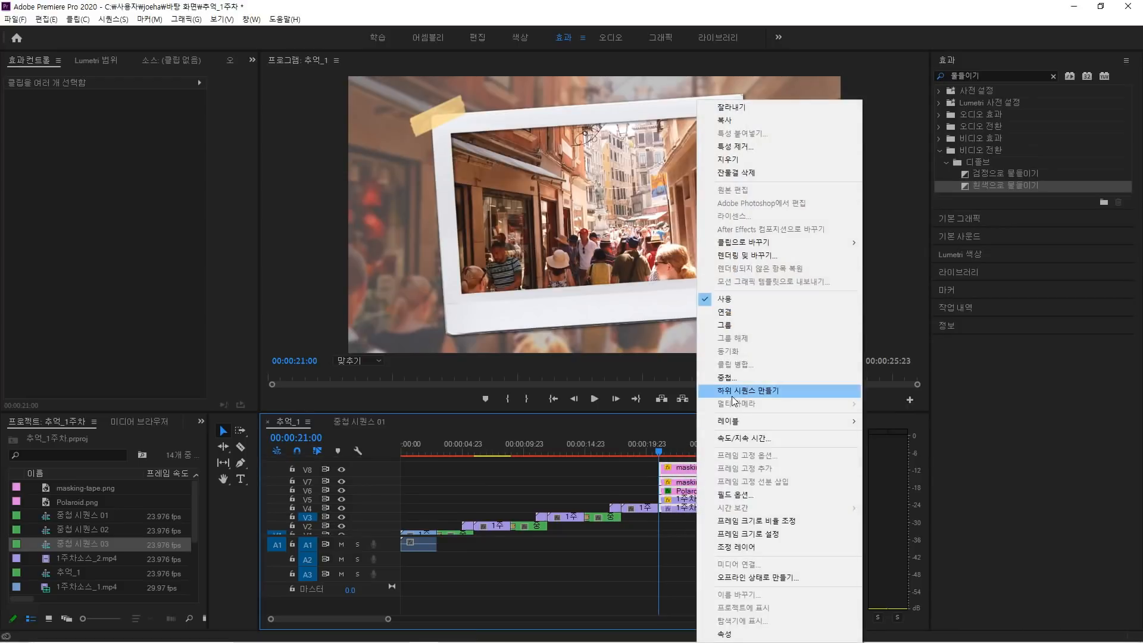
click(735, 380)
click(558, 345)
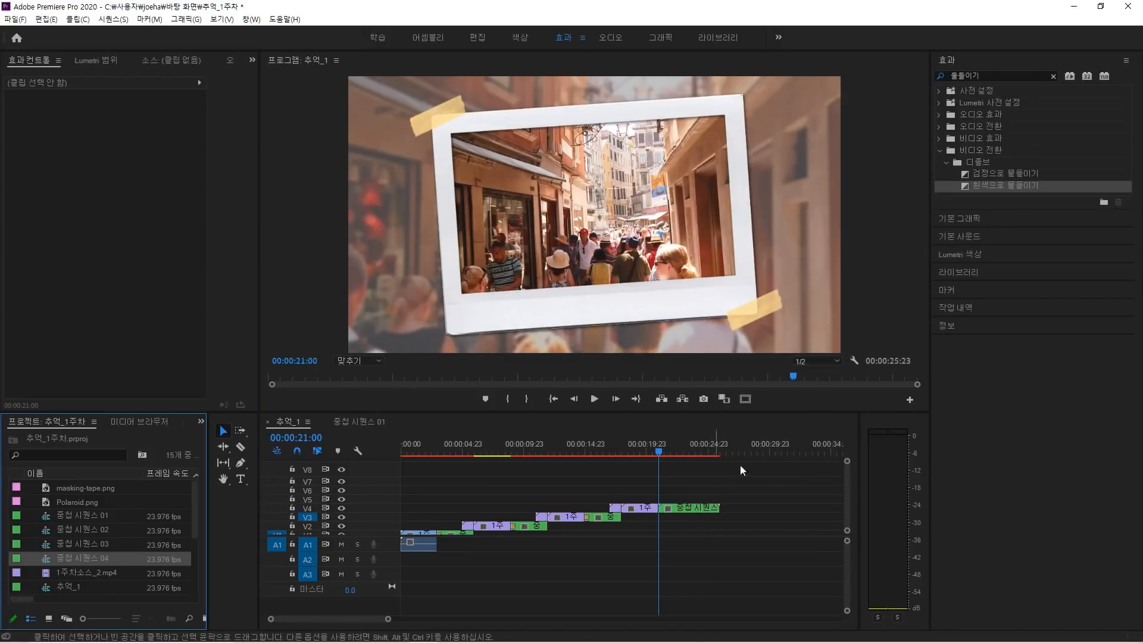
Add a 흰색으로 물들이기 transition to the start of the fourth nested clip and set its duration to 00:00:00:09.
drag(1000, 185, 668, 509)
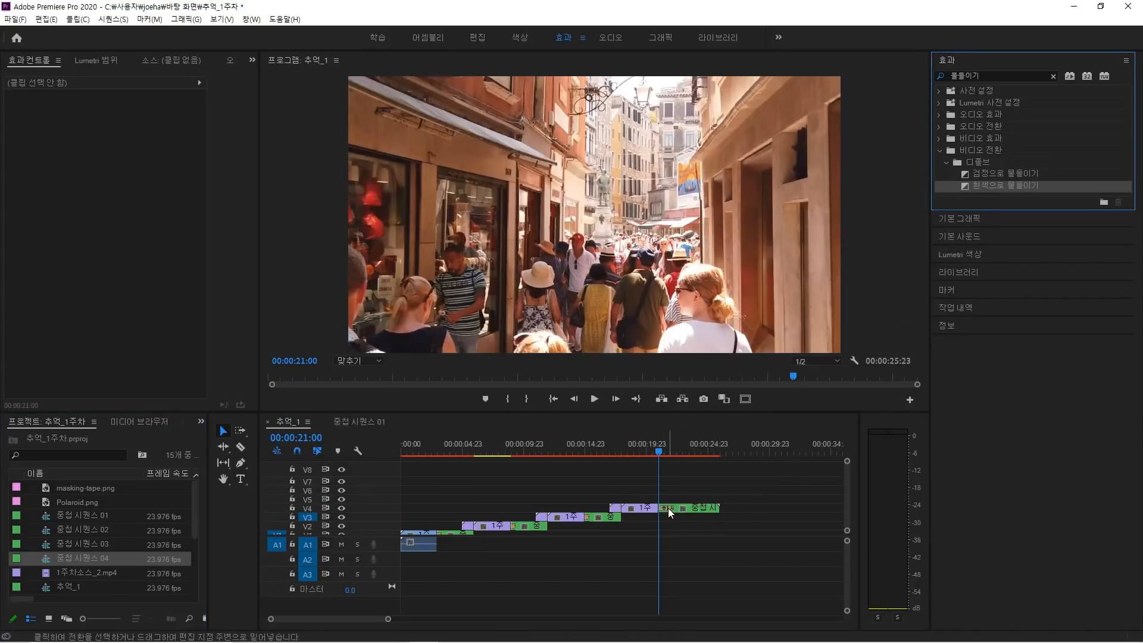
double_click(668, 508)
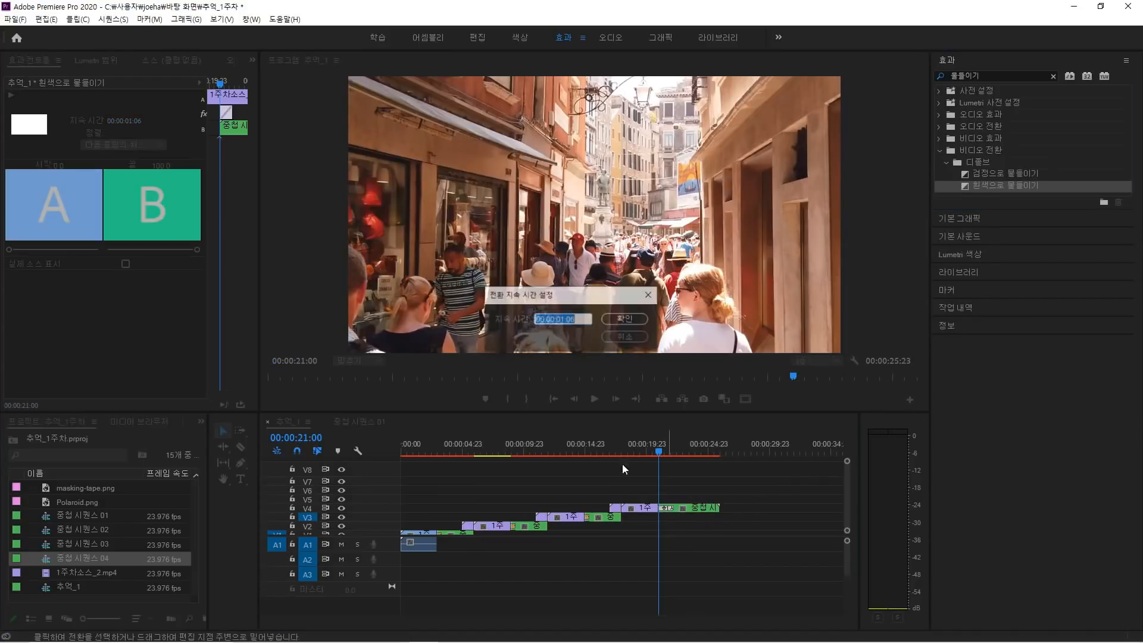
click(565, 319)
key(BackSpace)
text(0)
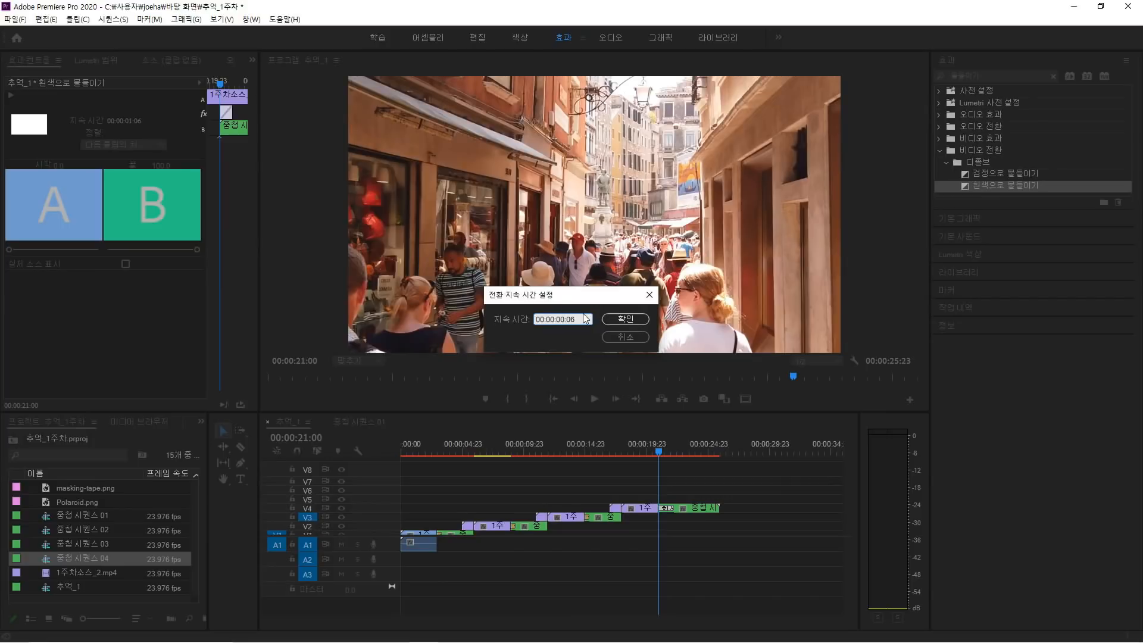
click(627, 323)
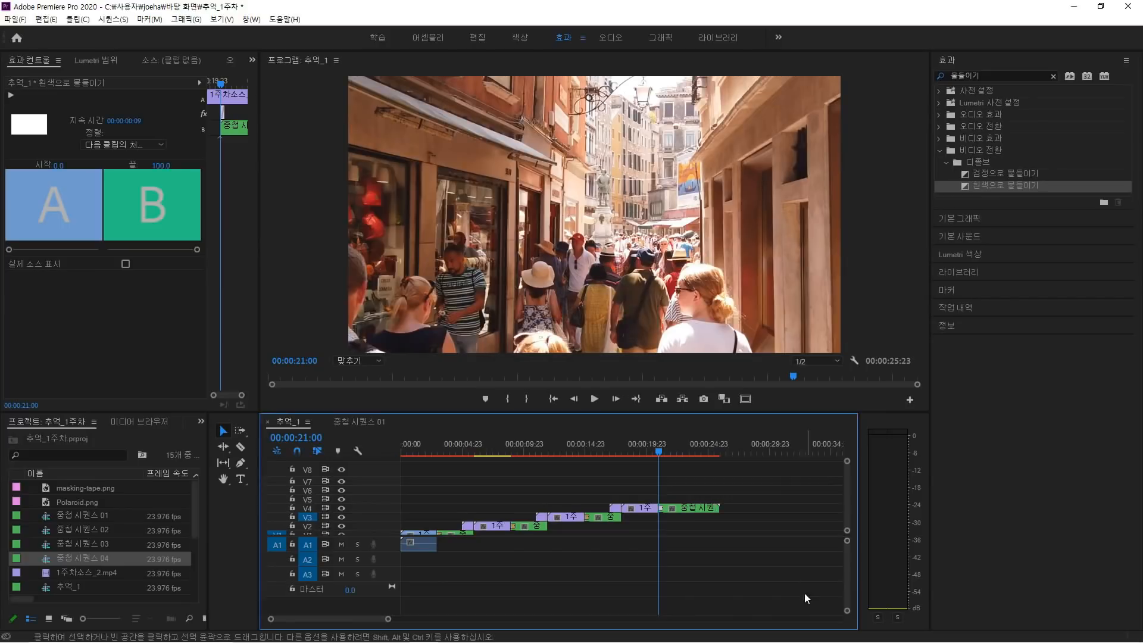
Trim the end of the fourth nested clip on V4 to 00:00:24:00.
click(724, 527)
click(303, 437)
click(311, 437)
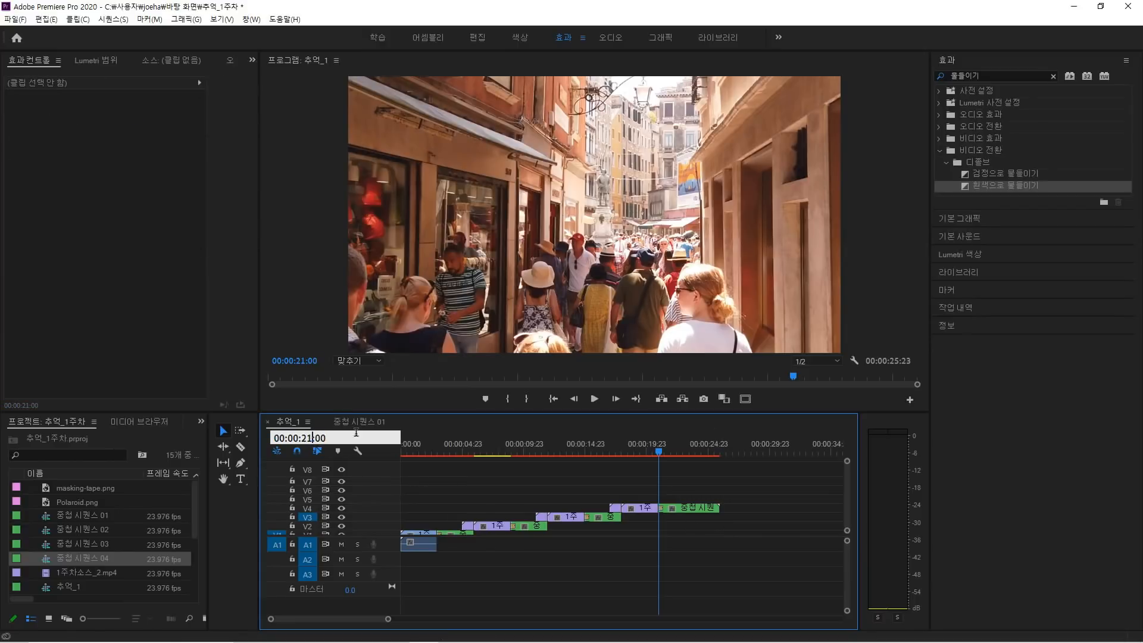
key(BackSpace)
text(4)
key(Return)
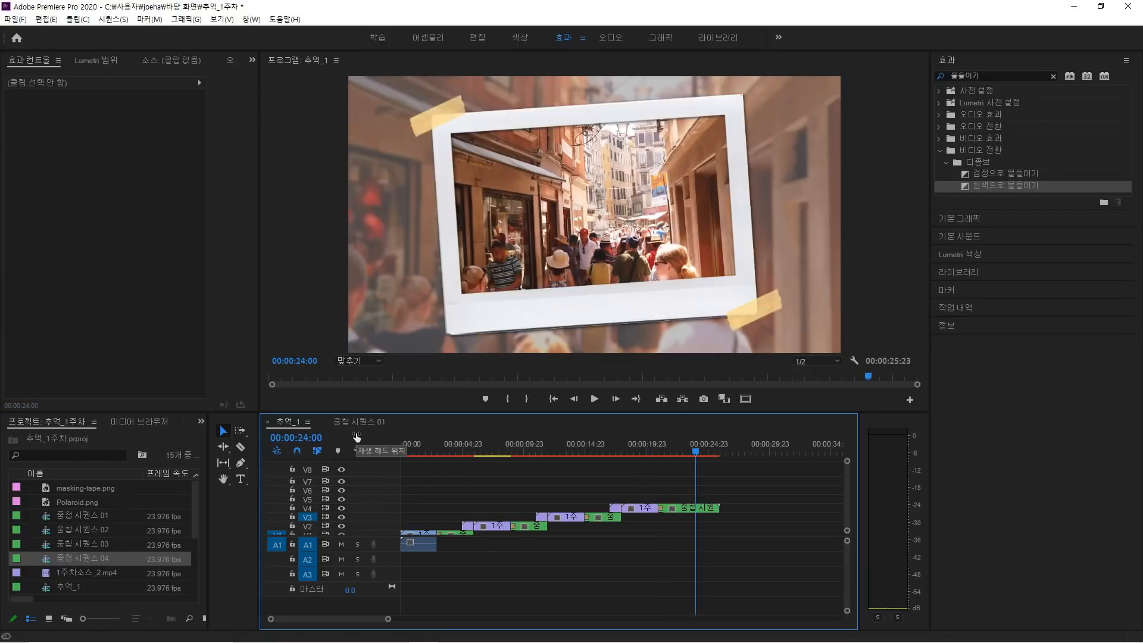
drag(719, 507, 699, 507)
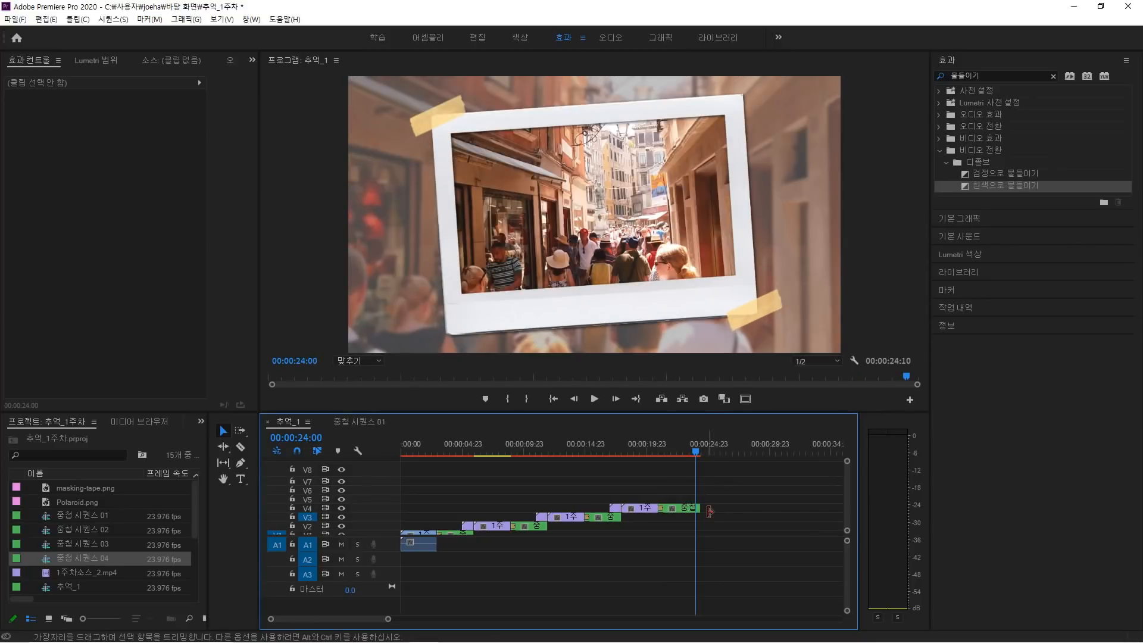
drag(700, 507, 695, 507)
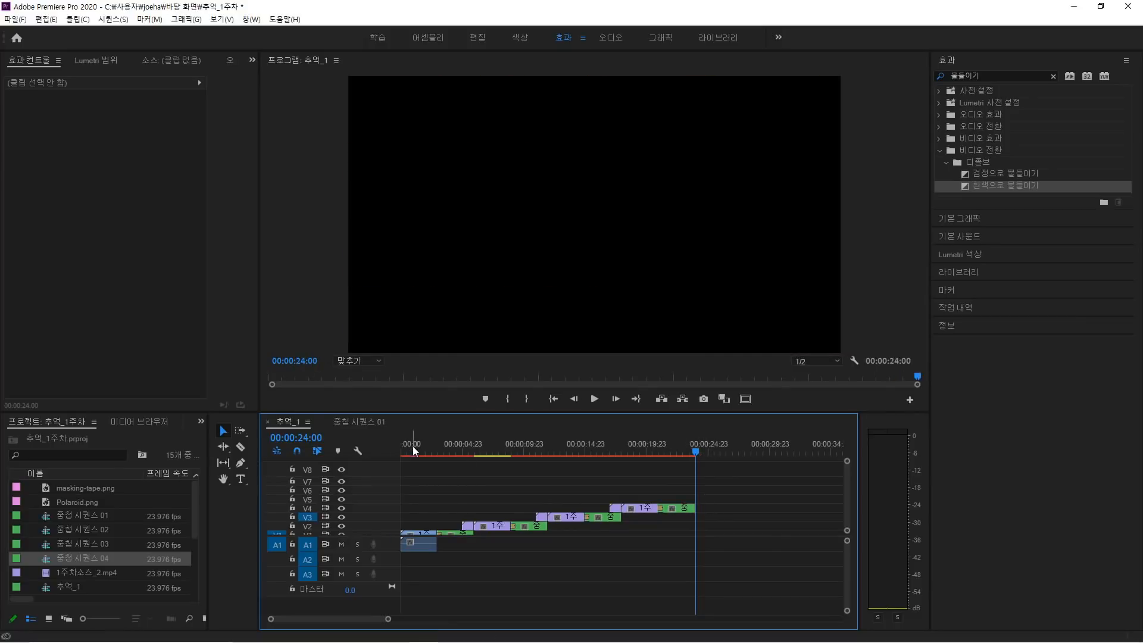
Play the sequence from its beginning to review all four Polaroid freeze frames and reveals.
key(Home)
key(space)
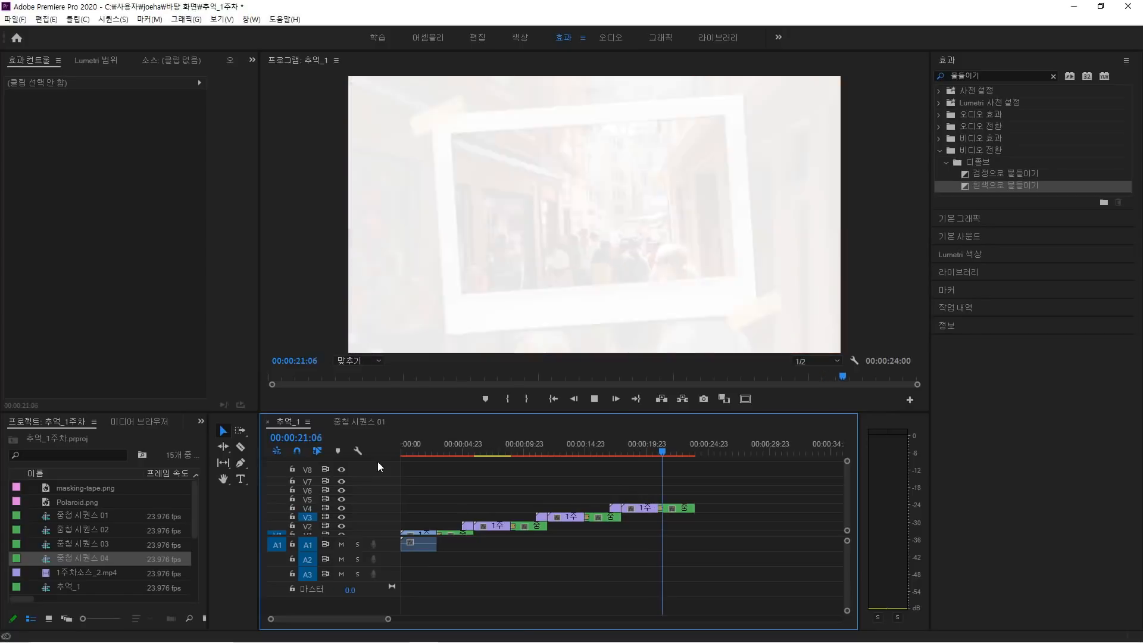
key(space)
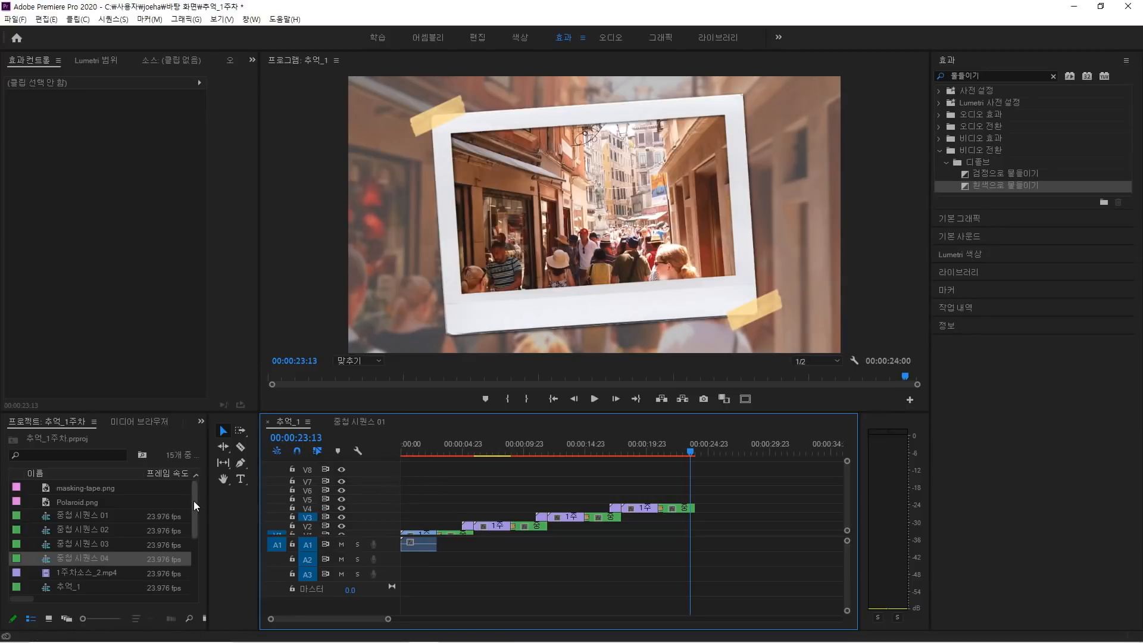
Place camera shutter sound effect.mp3 on A2 at the start of the first nested Polaroid clip.
scroll(201, 518, down, 1)
scroll(201, 518, down, 2)
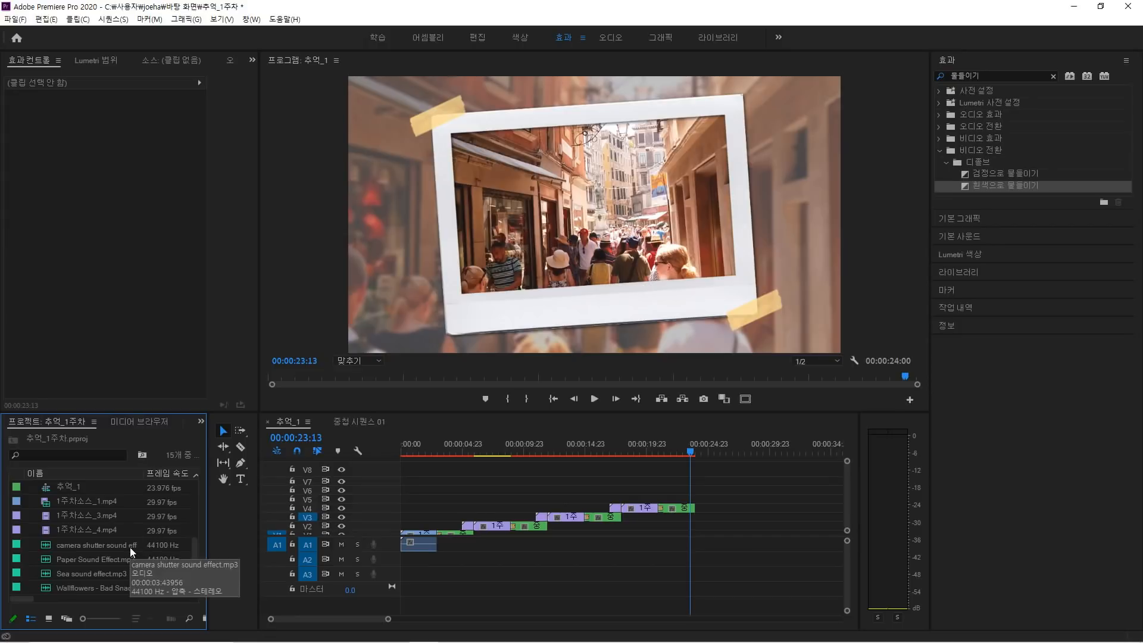
drag(122, 550, 441, 570)
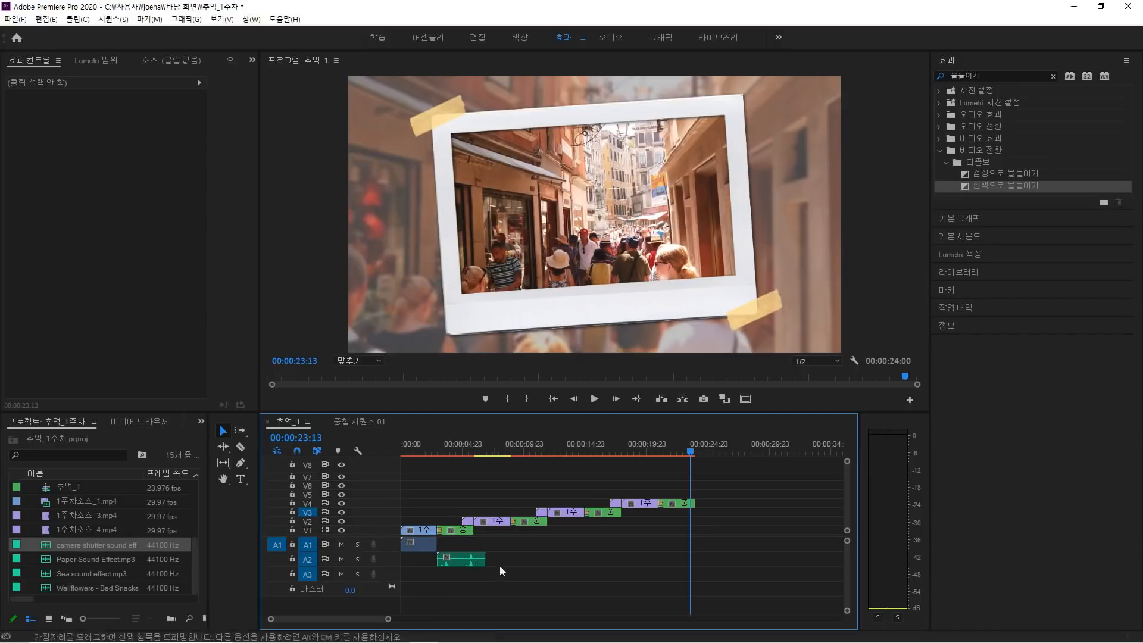
Play the sequence around the first nested clip to check the camera shutter sound's timing against the white flash.
key(equal)
key(equal)
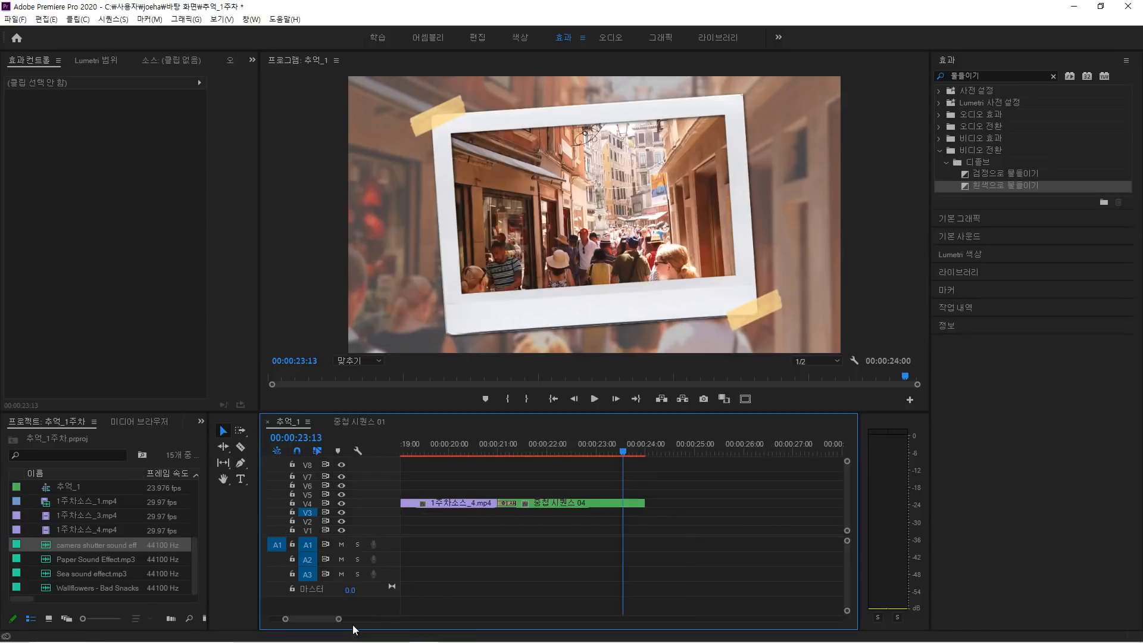
drag(321, 618, 300, 610)
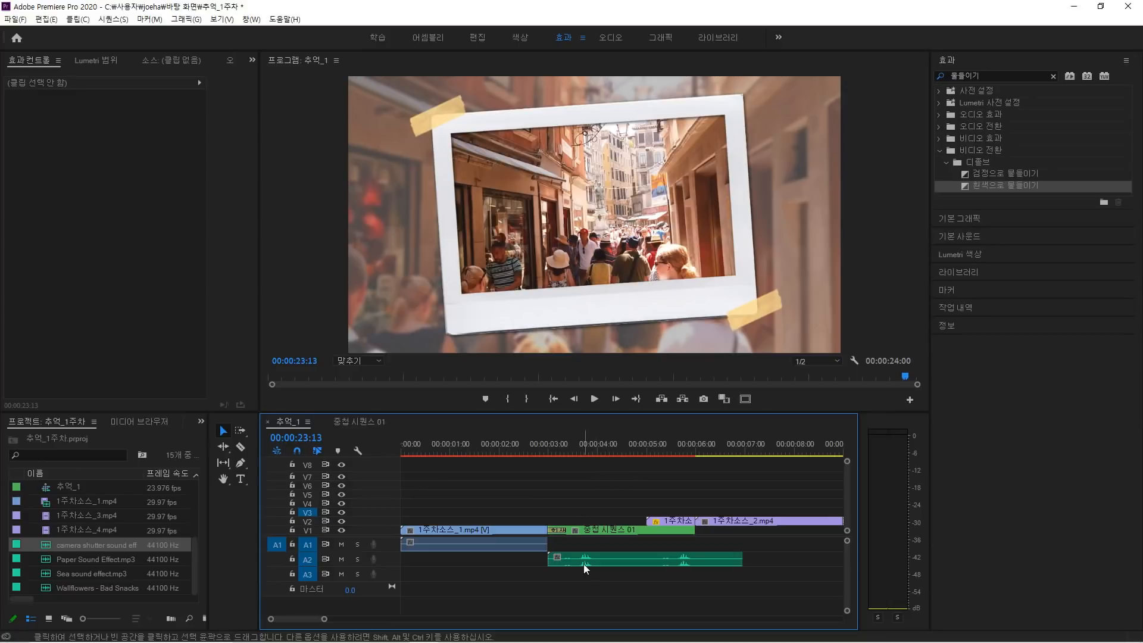
click(534, 441)
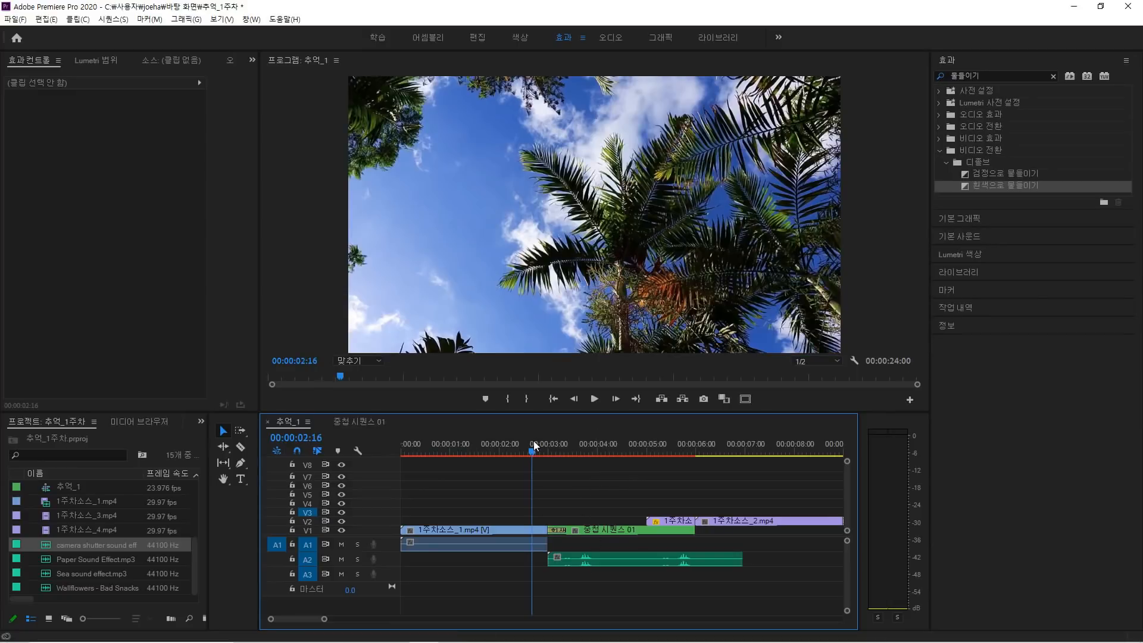
key(space)
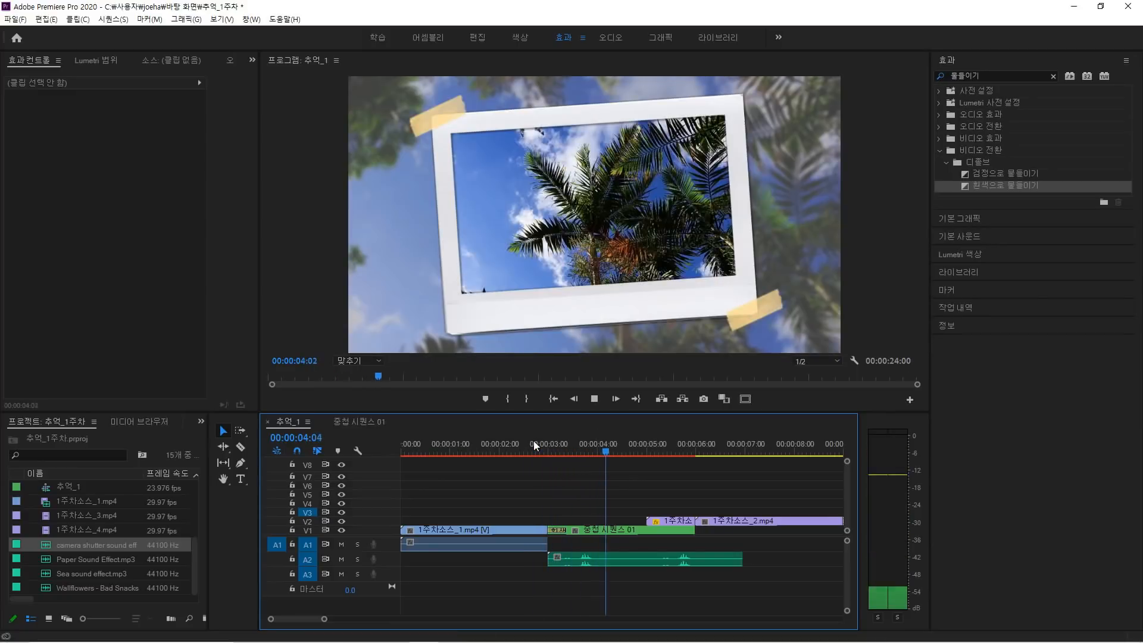
key(space)
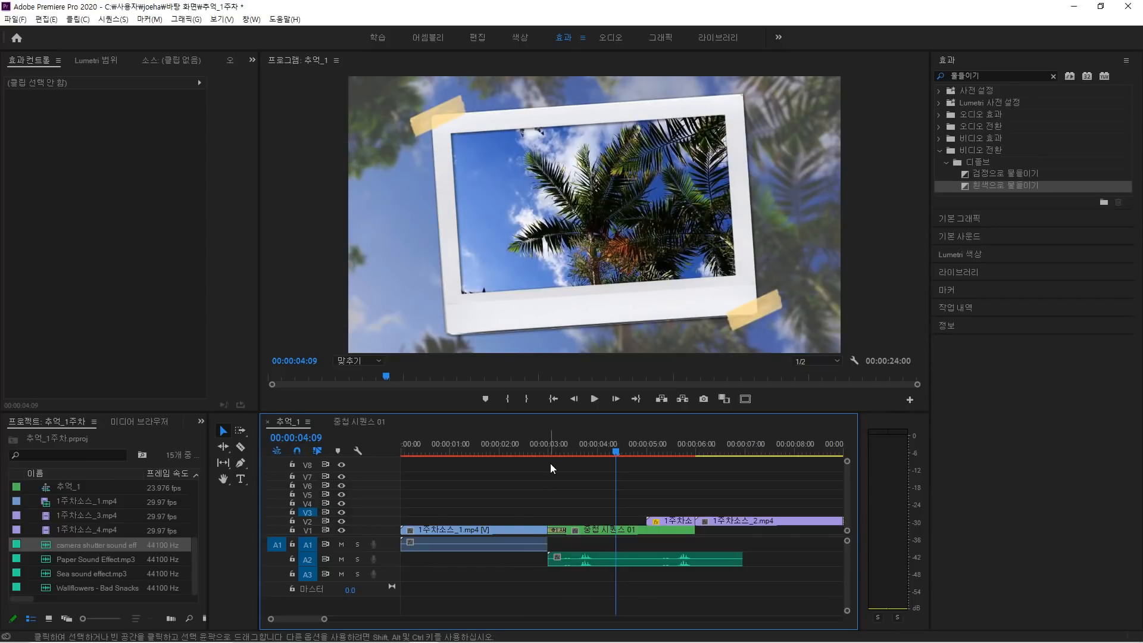
Move the camera shutter sound on A2 earlier so its first shutter peak lines up with the first nested clip's white flash.
click(601, 558)
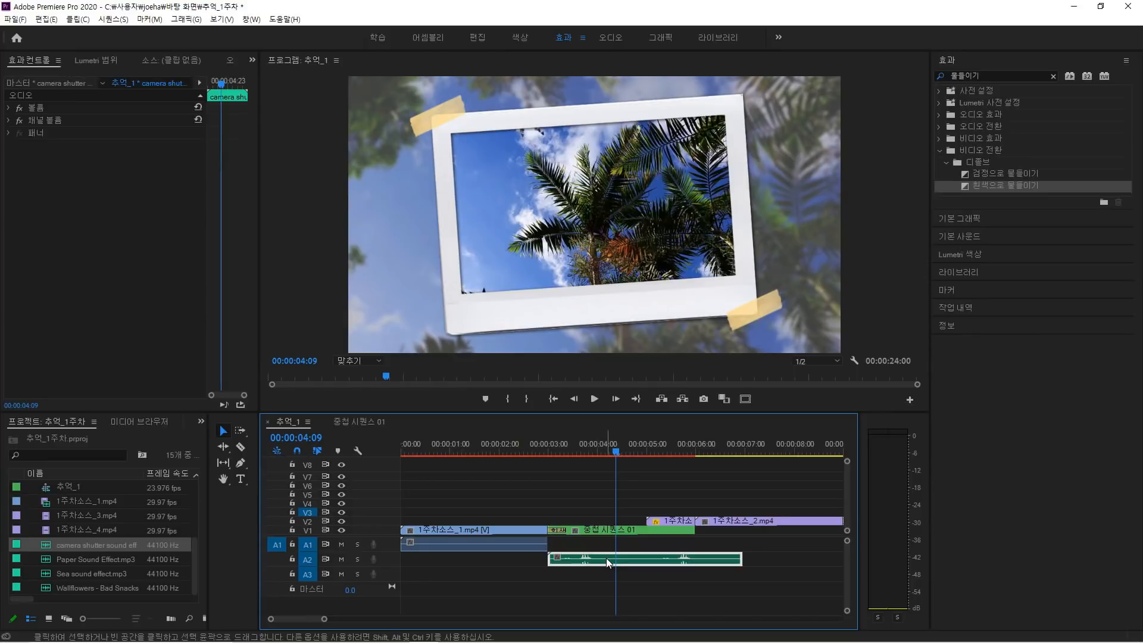
drag(607, 562, 580, 562)
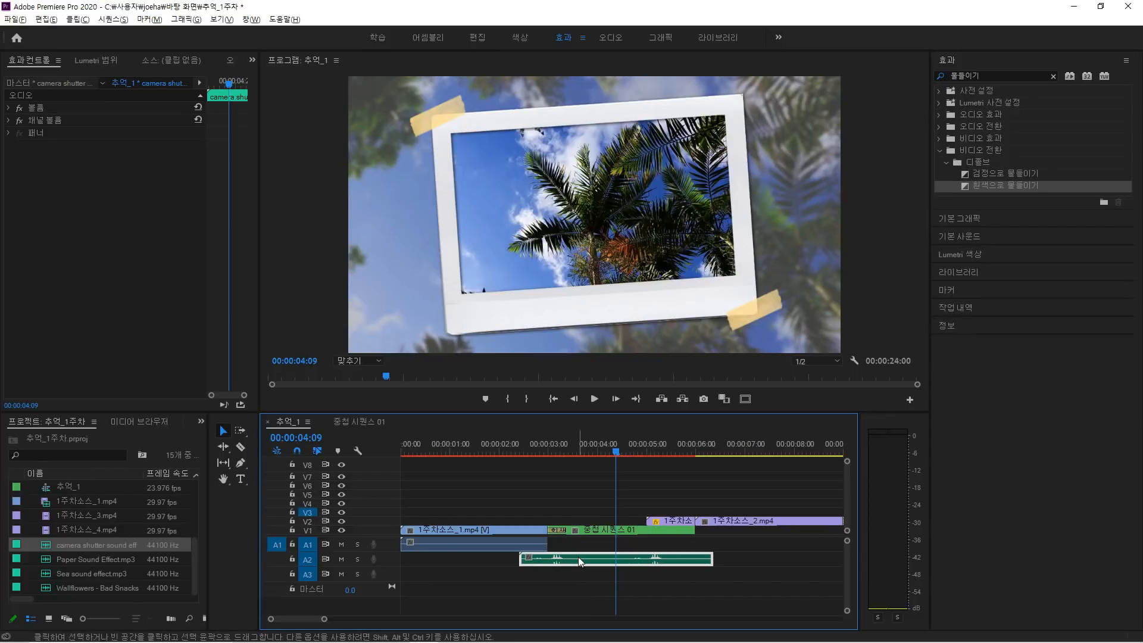
key(alt+Left)
key(alt+Left)
key(alt+Right)
click(632, 545)
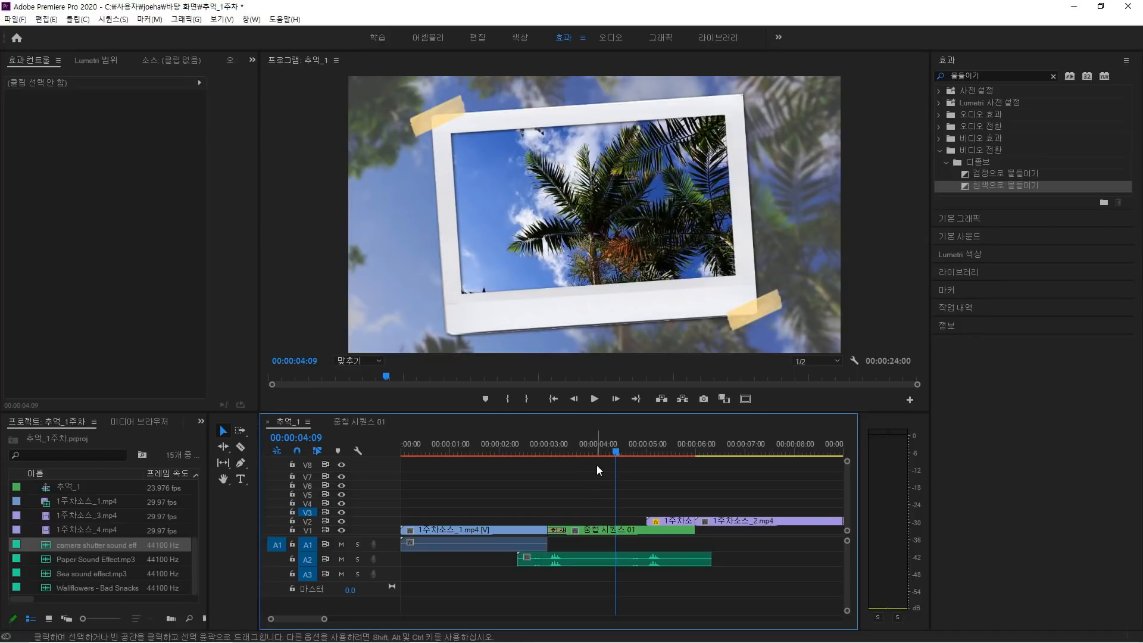
Split the camera shutter sound on A2 at 00:00:04:03, delete the part after the cut and play back the remainder.
drag(611, 457, 604, 445)
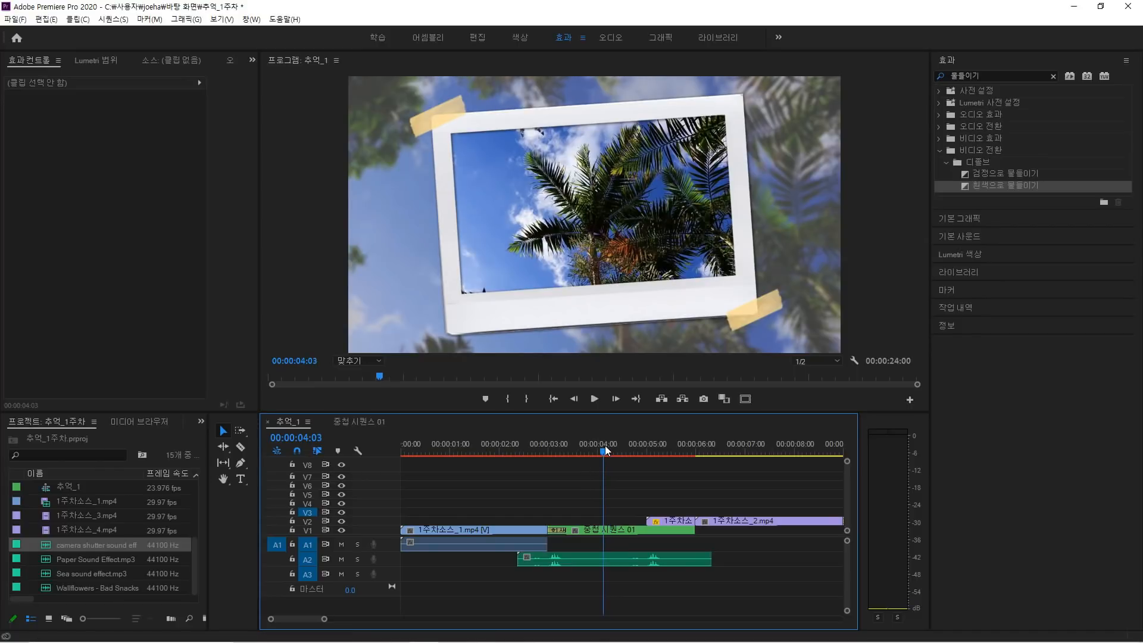
click(646, 559)
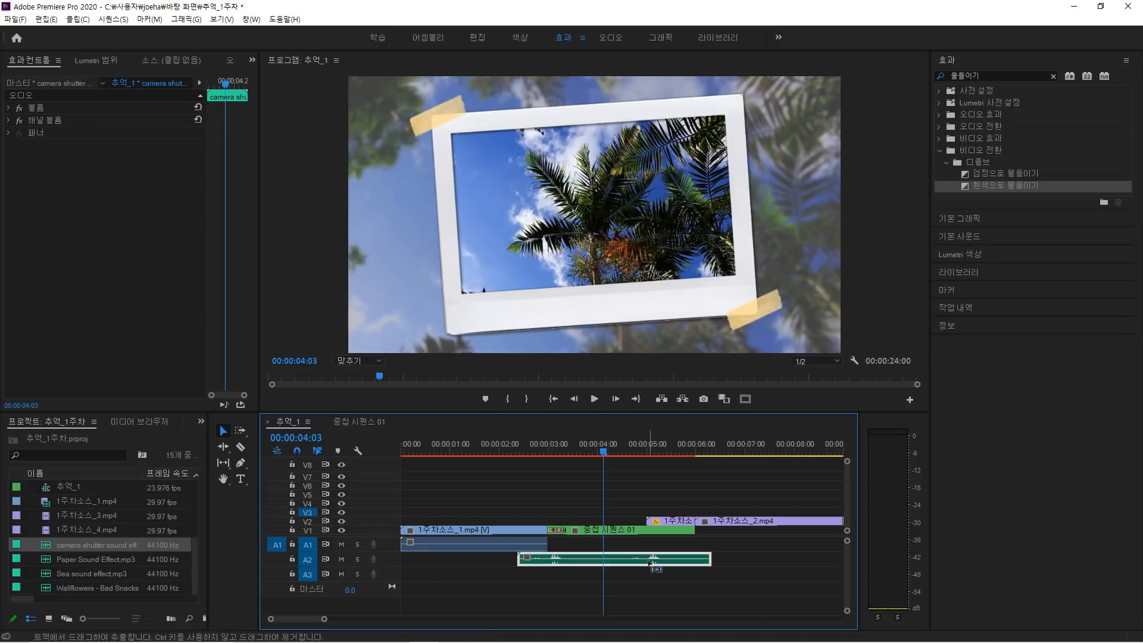
key(ctrl+k)
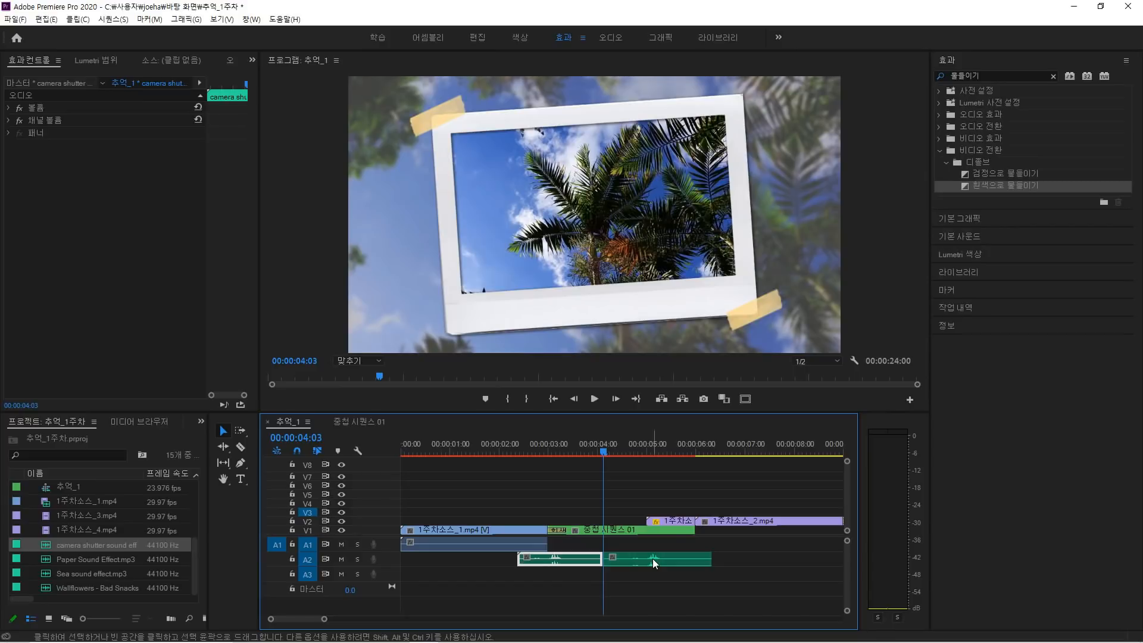
click(652, 559)
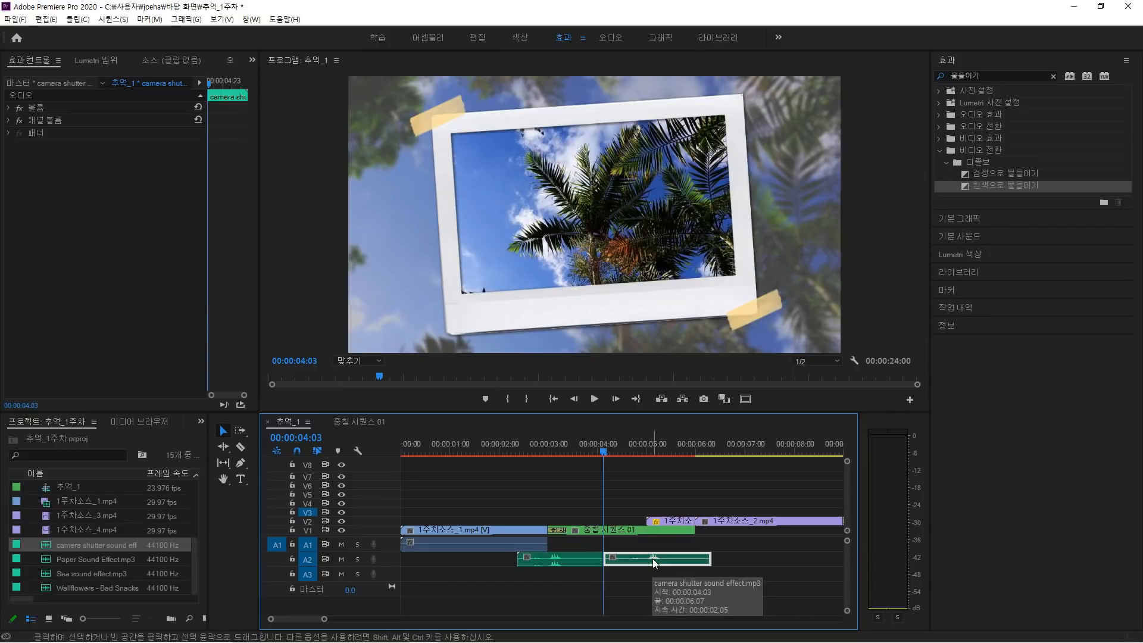
key(Delete)
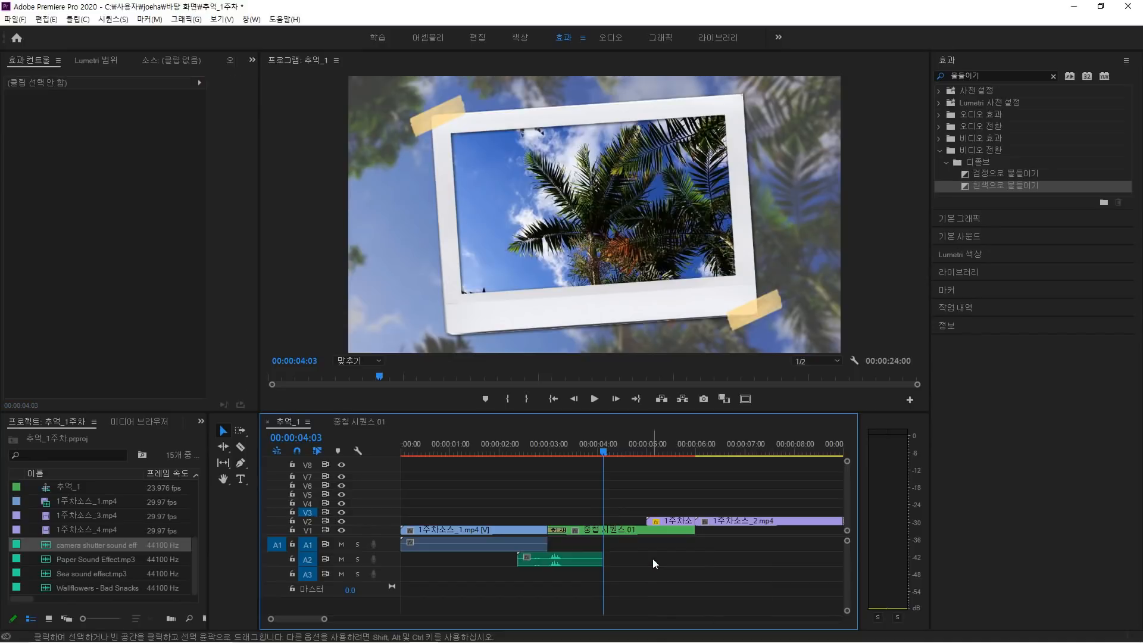
click(516, 450)
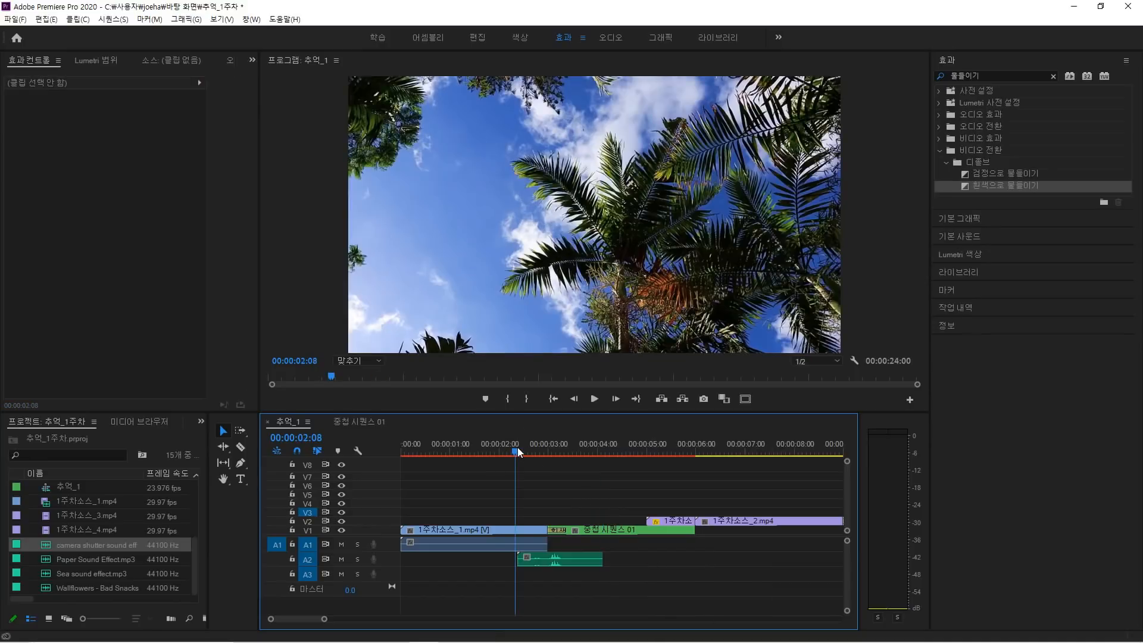
key(space)
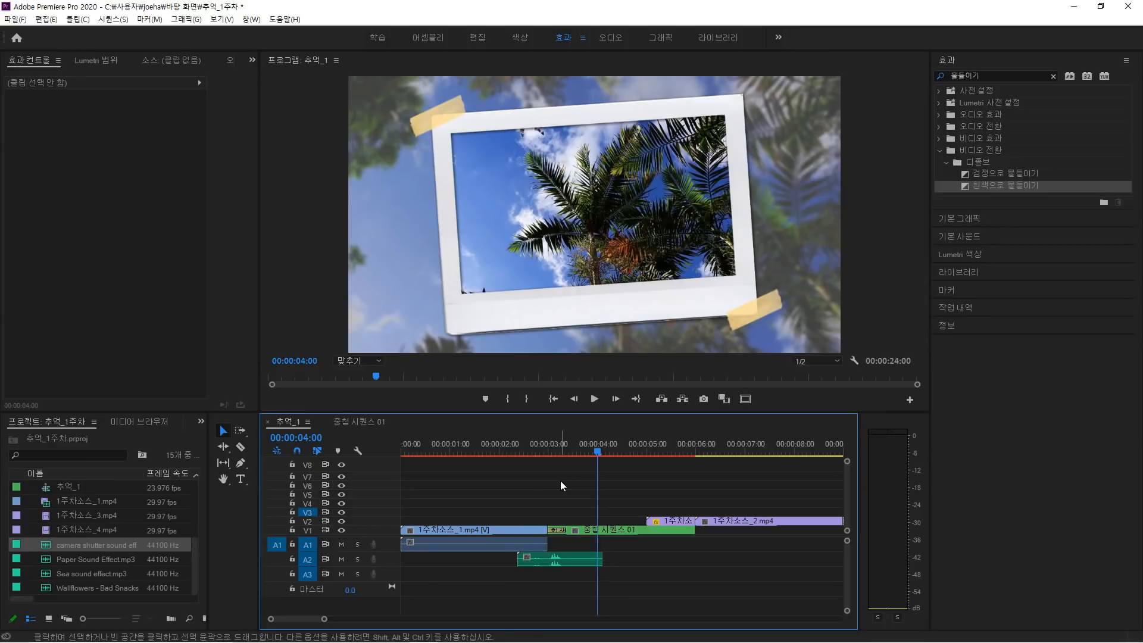
Copy the trimmed camera shutter sound along A2 to the second, third and fourth nested Polaroid clips.
key(minus)
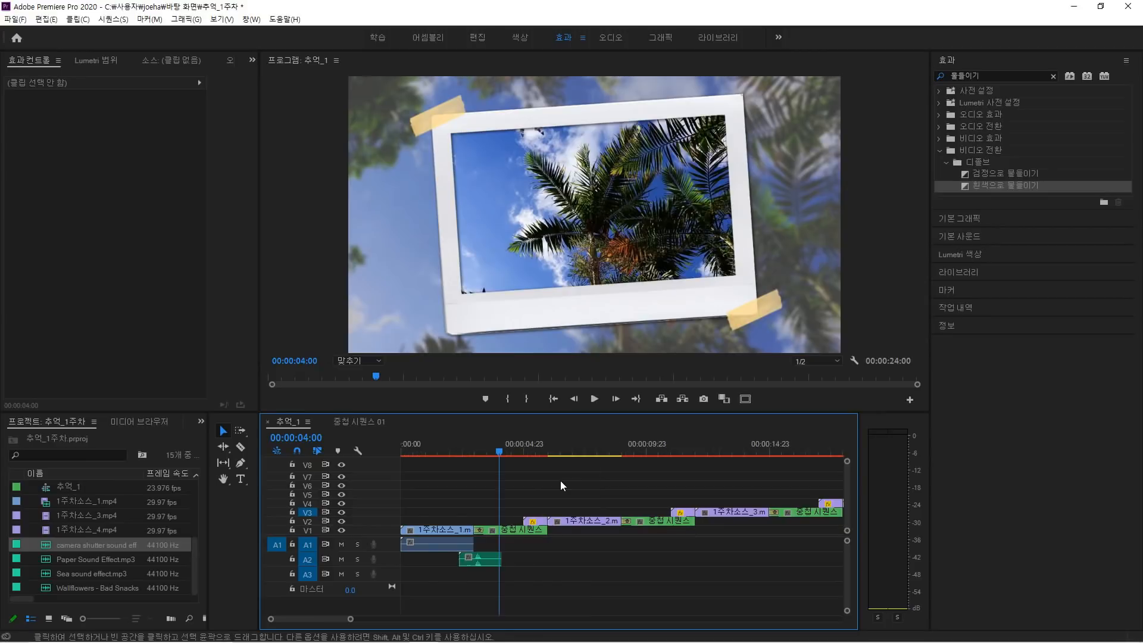
key(minus)
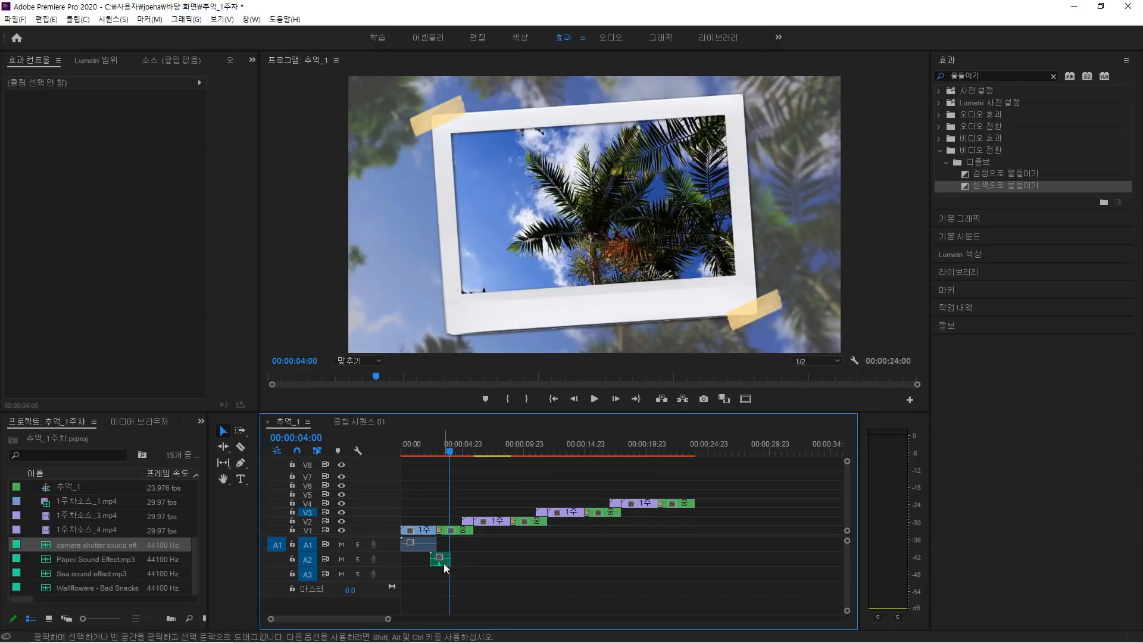
drag(444, 563, 662, 559)
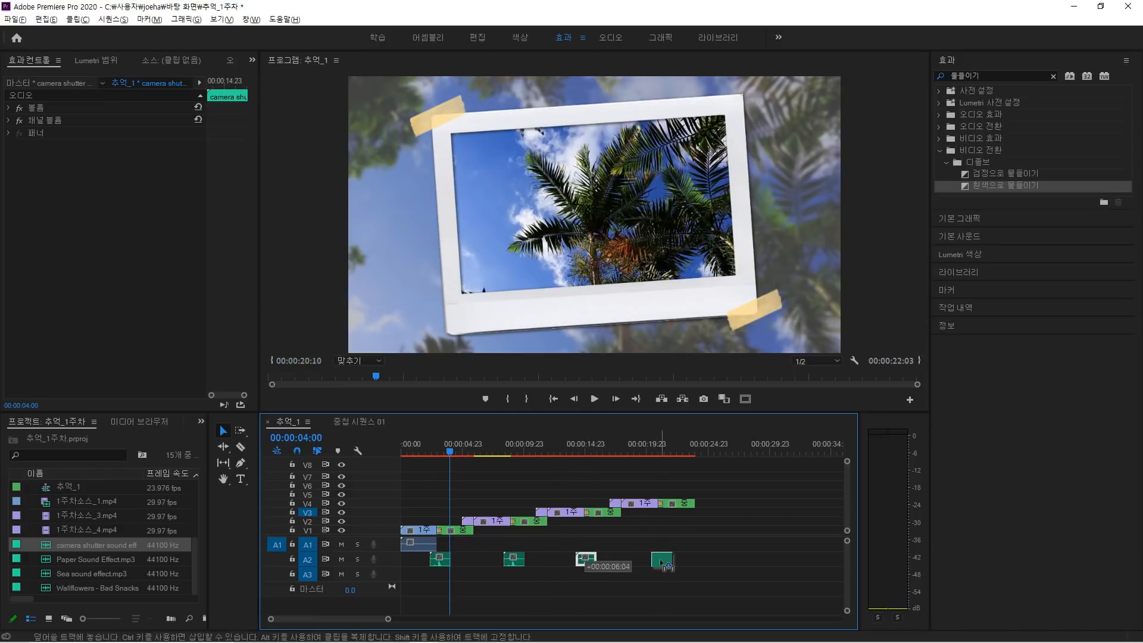
click(528, 540)
Play the second shutter sound against its white flash and nudge it one frame earlier on A2.
key(equal)
key(equal)
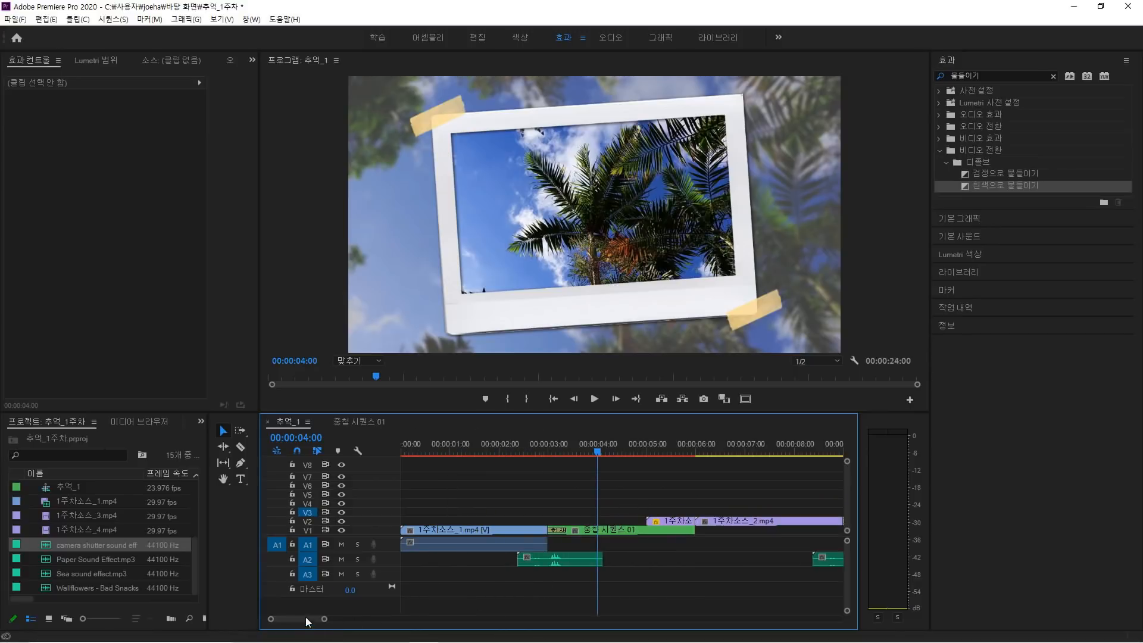
mouse_move(307, 619)
mouse_down()
mouse_move(325, 625)
mouse_move(314, 623)
mouse_up()
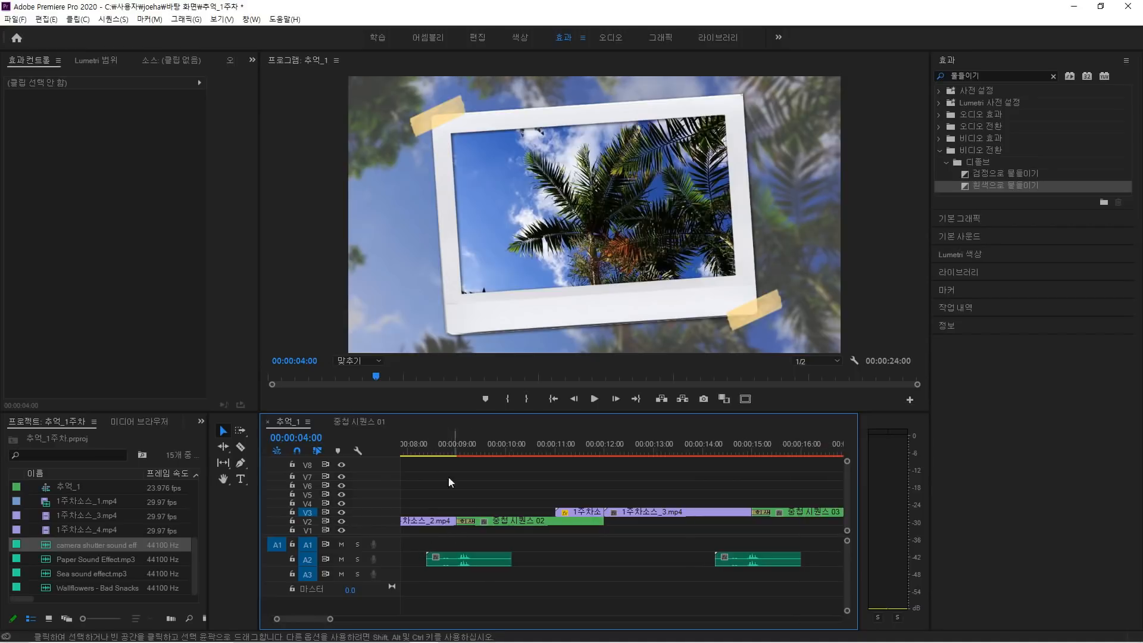
click(442, 446)
key(space)
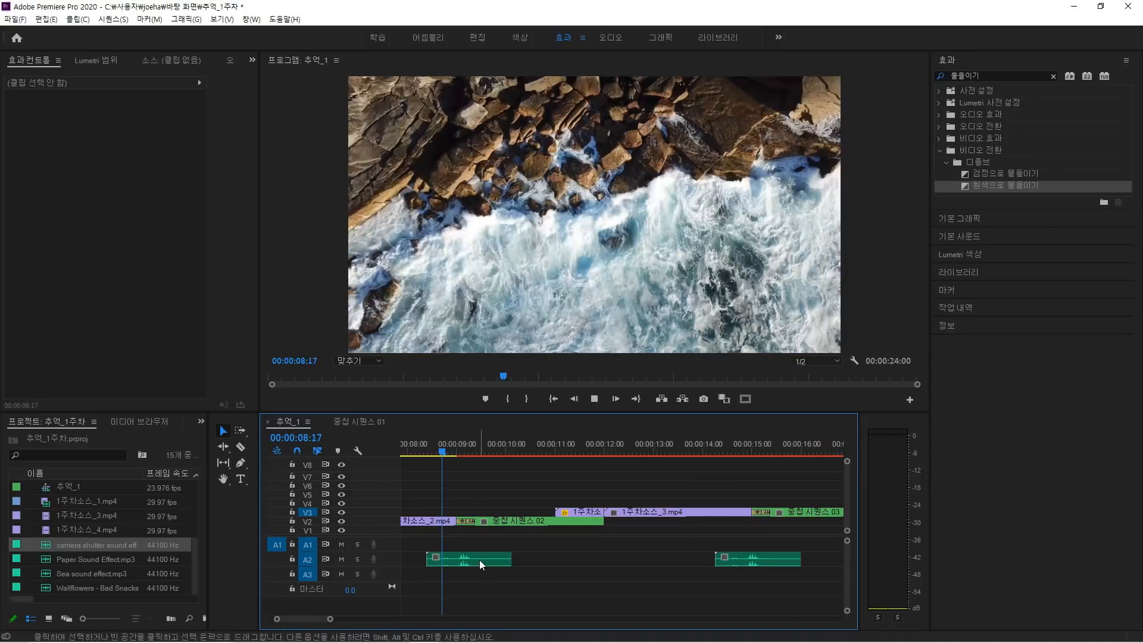
click(478, 558)
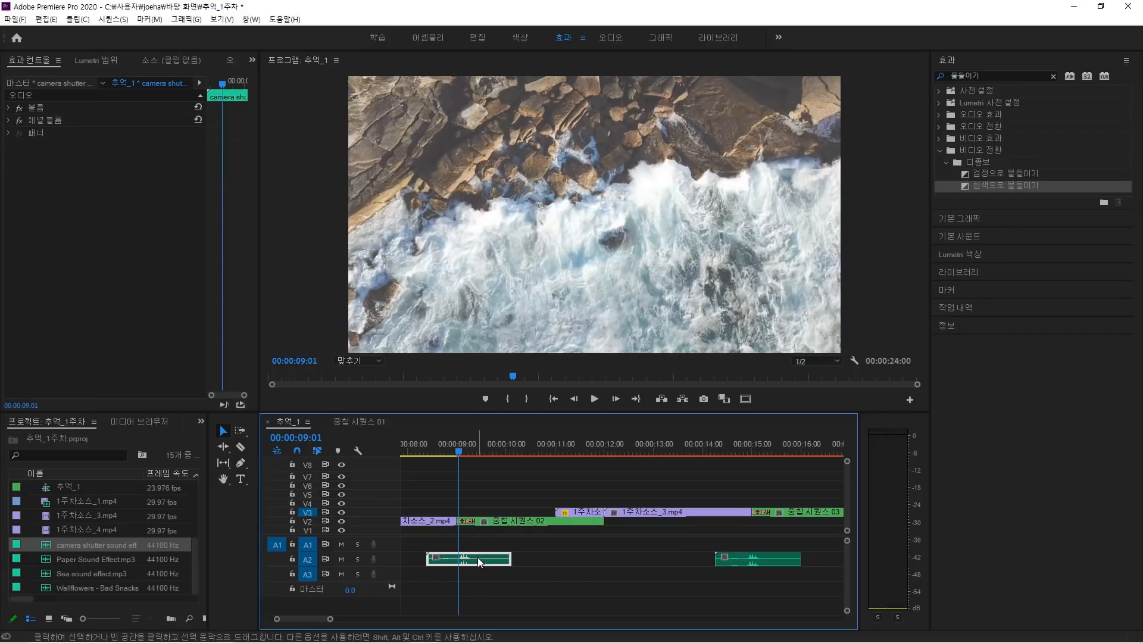
key(alt+Left)
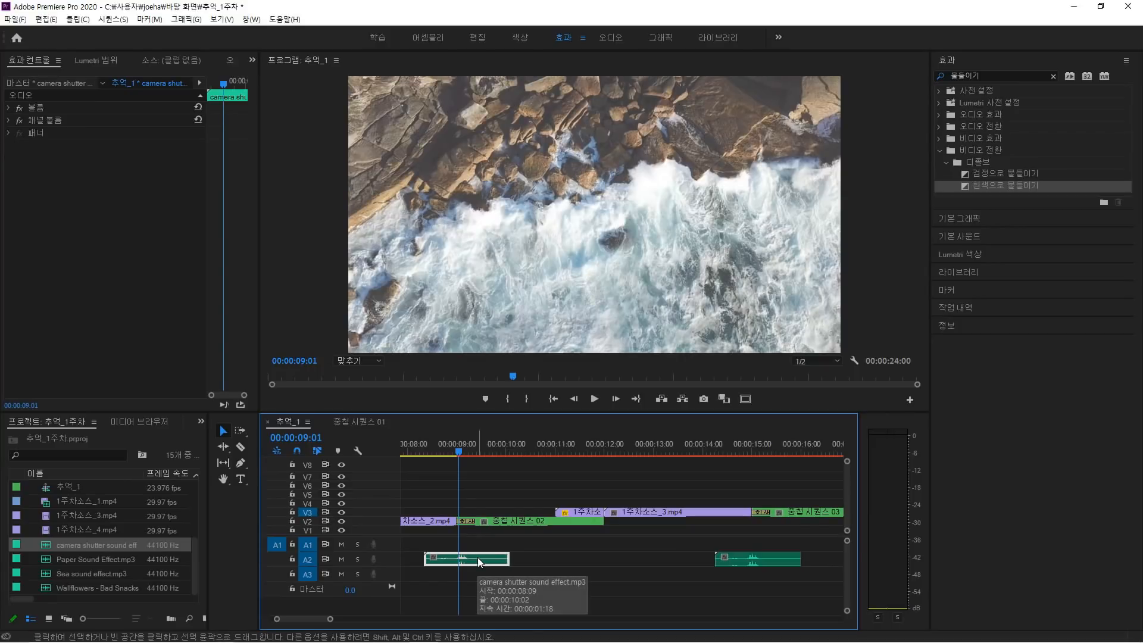
Nudge the third shutter sound slightly later on A2 to match the third nested clip's flash, and play it back.
click(738, 448)
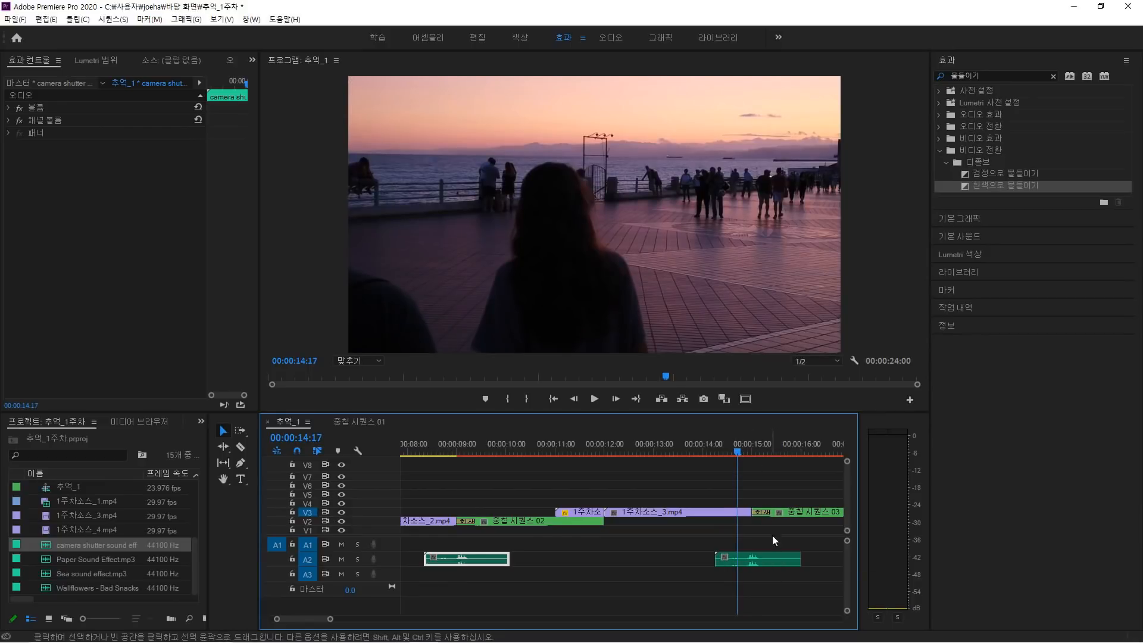
click(778, 557)
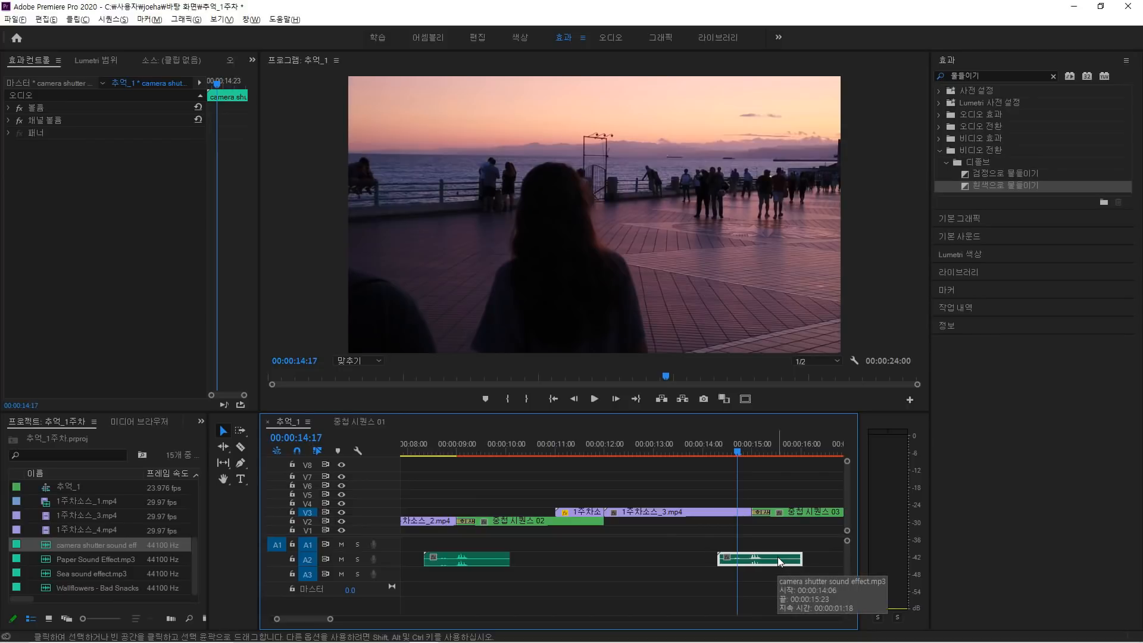
key(alt+Right)
key(space)
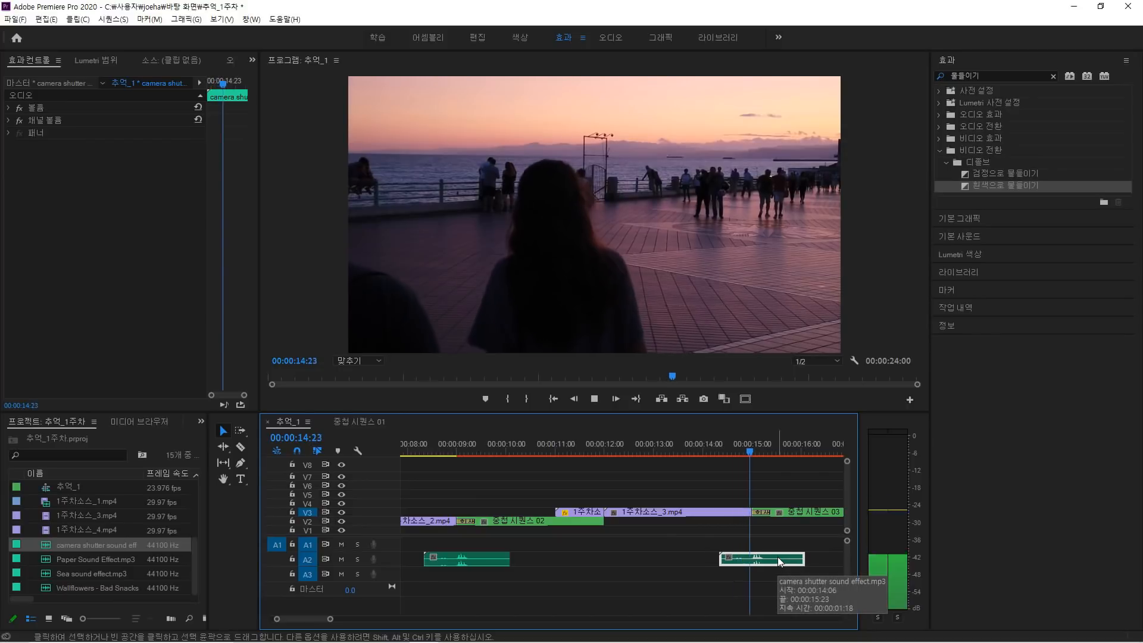
key(space)
Nudge the fourth shutter sound two frames earlier on A2 to match the fourth nested clip's flash, and play it back.
scroll(733, 565, down, 10)
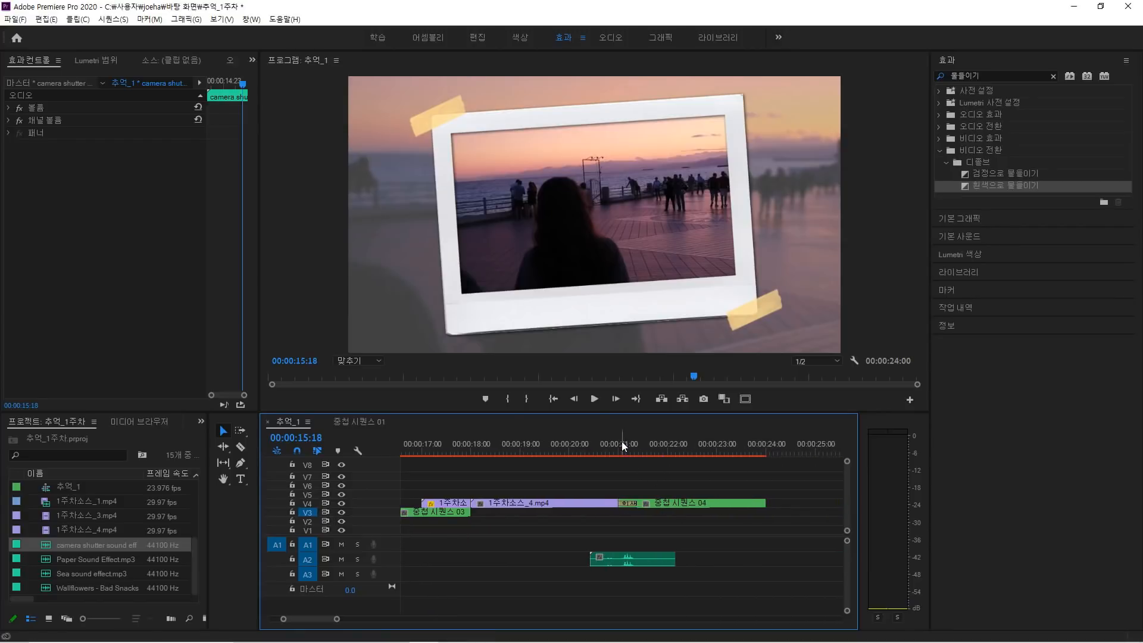
click(620, 442)
click(630, 563)
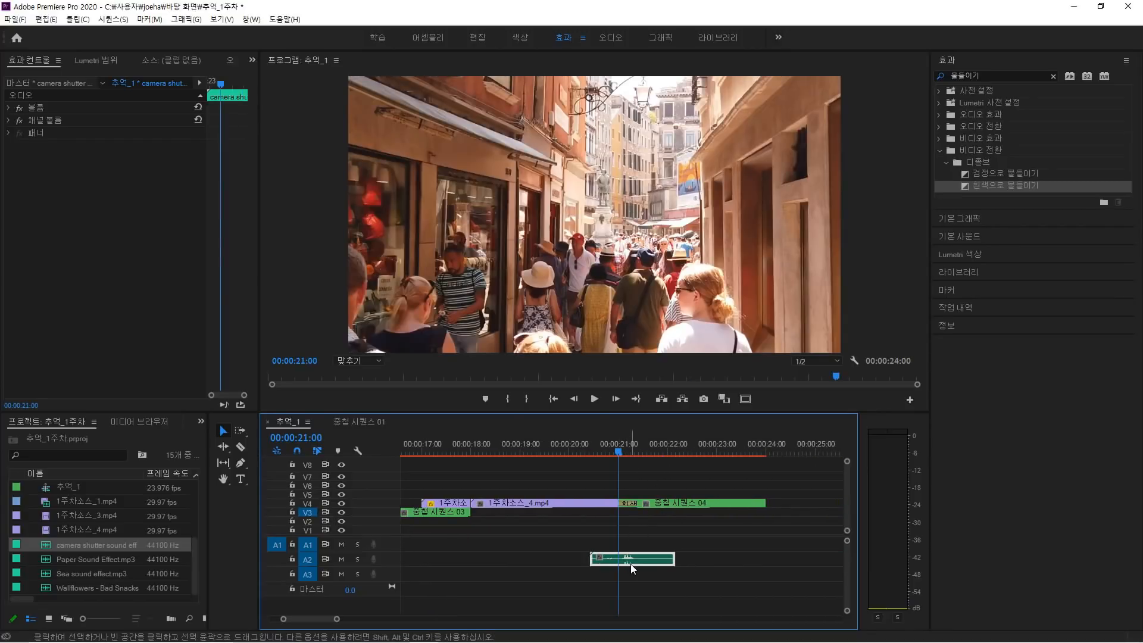
key(alt+Left)
key(alt+Left)
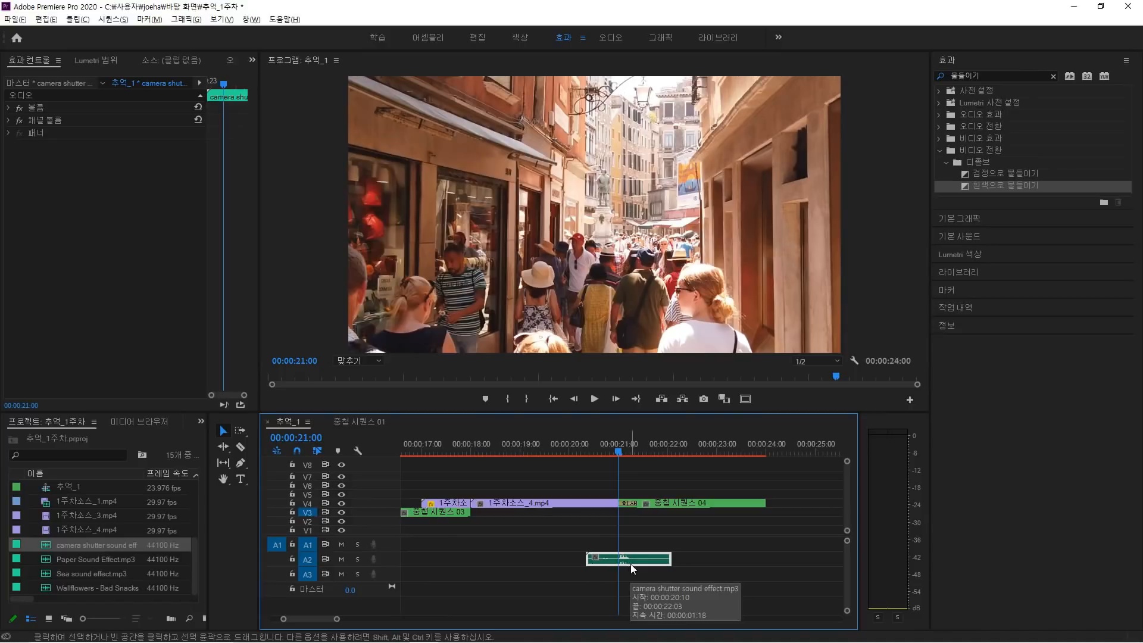
key(space)
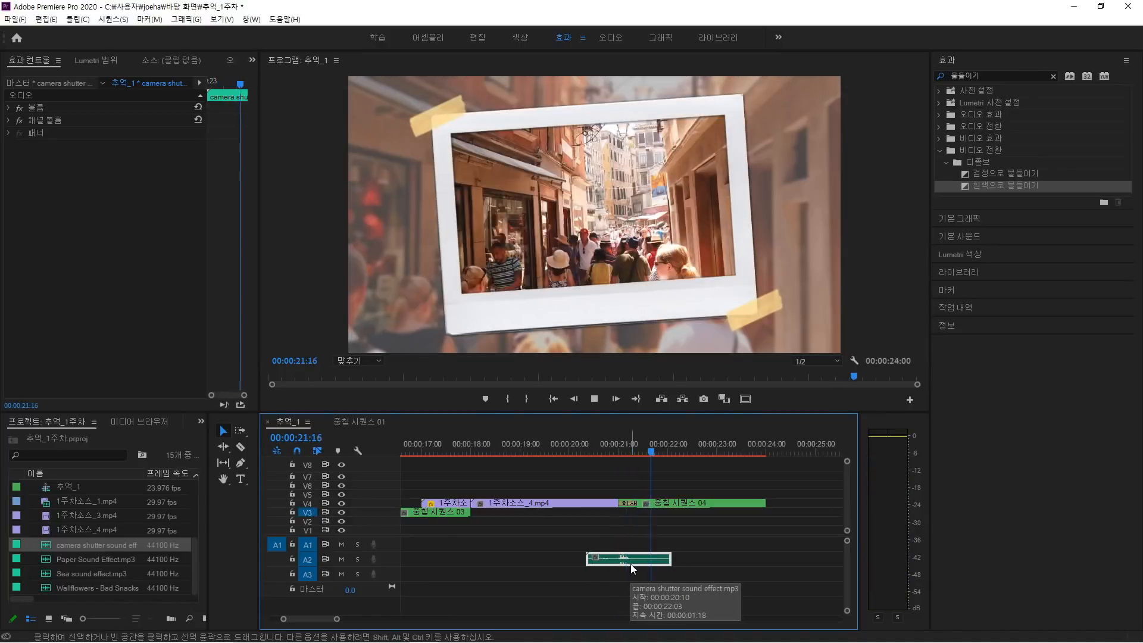
click(591, 536)
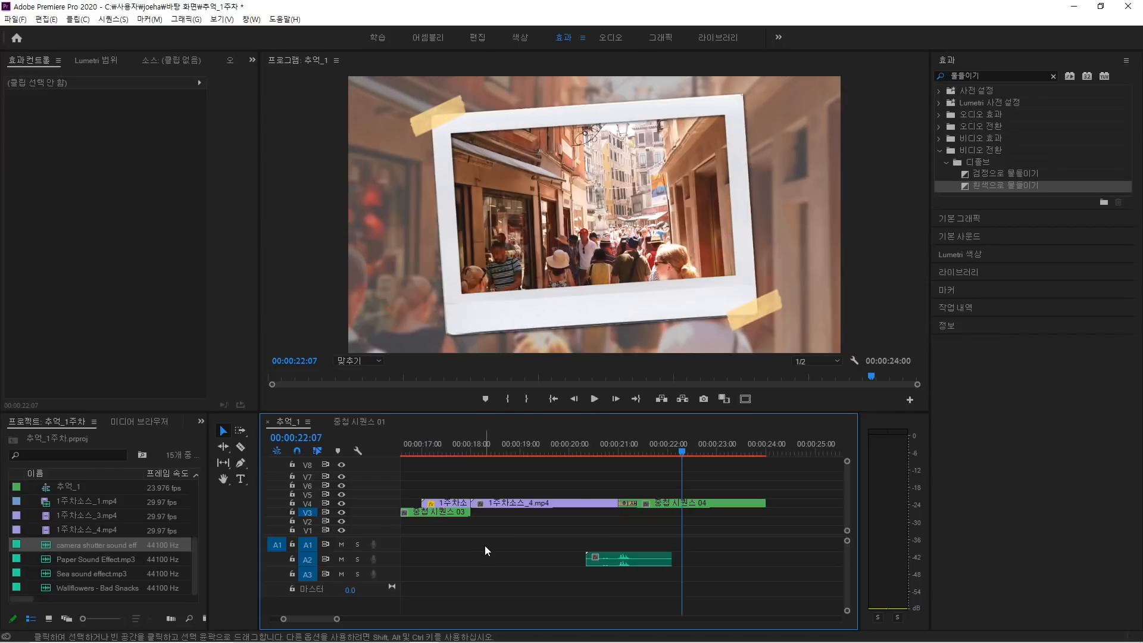
Place Paper Sound Effect.mp3 on A3 at the start of the 1주차소스_2.mp4 footage on V2.
scroll(484, 545, down, 6)
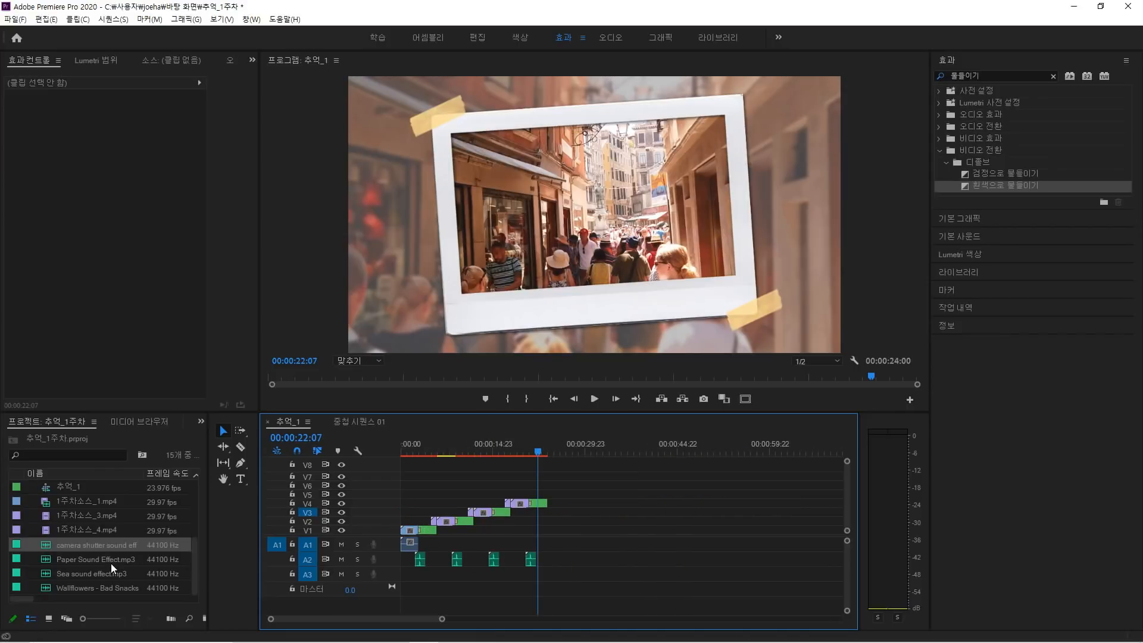
drag(111, 563, 435, 588)
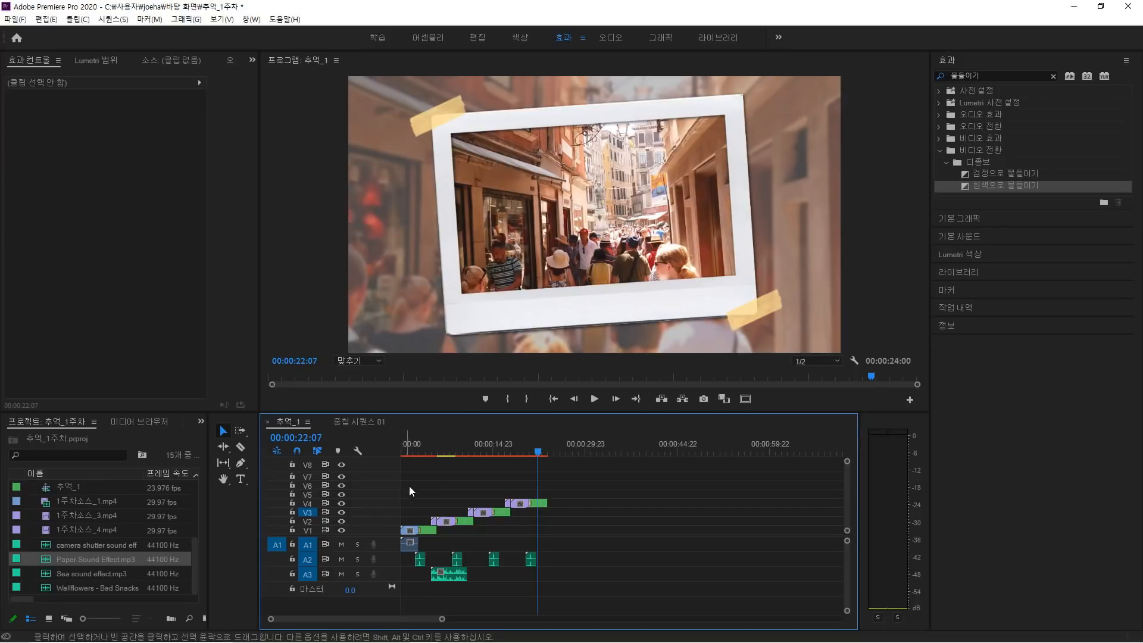
click(429, 445)
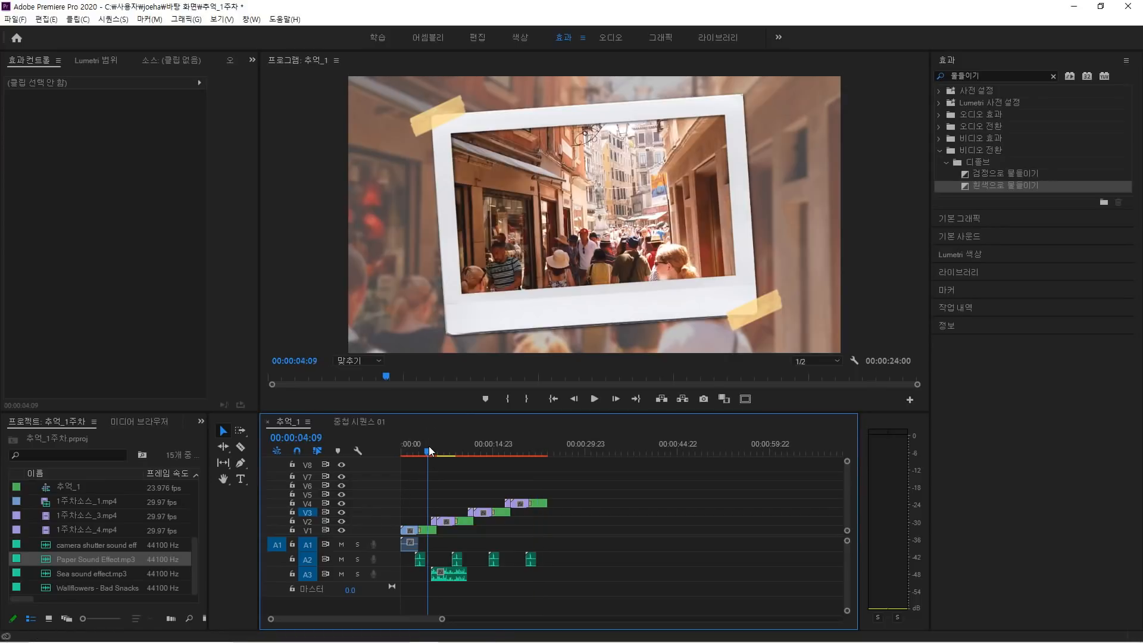
key(=)
key(=)
key(=)
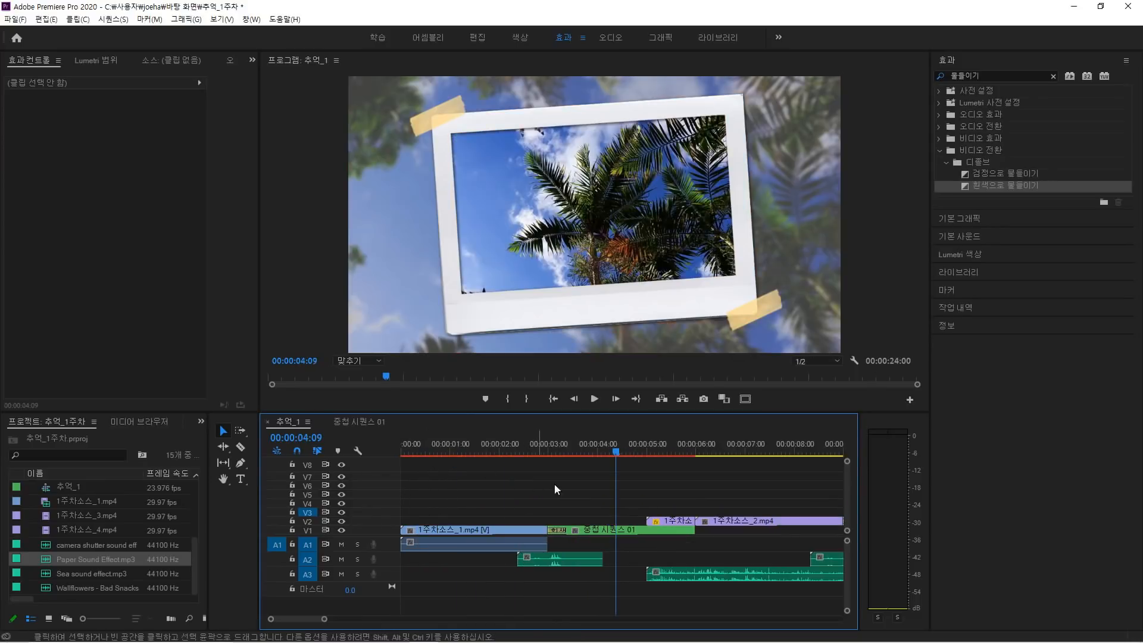
Cut the paper sound on A3 at 00:00:06:00, delete the part after the cut, and play back the trimmed sound.
scroll(597, 532, down, 3)
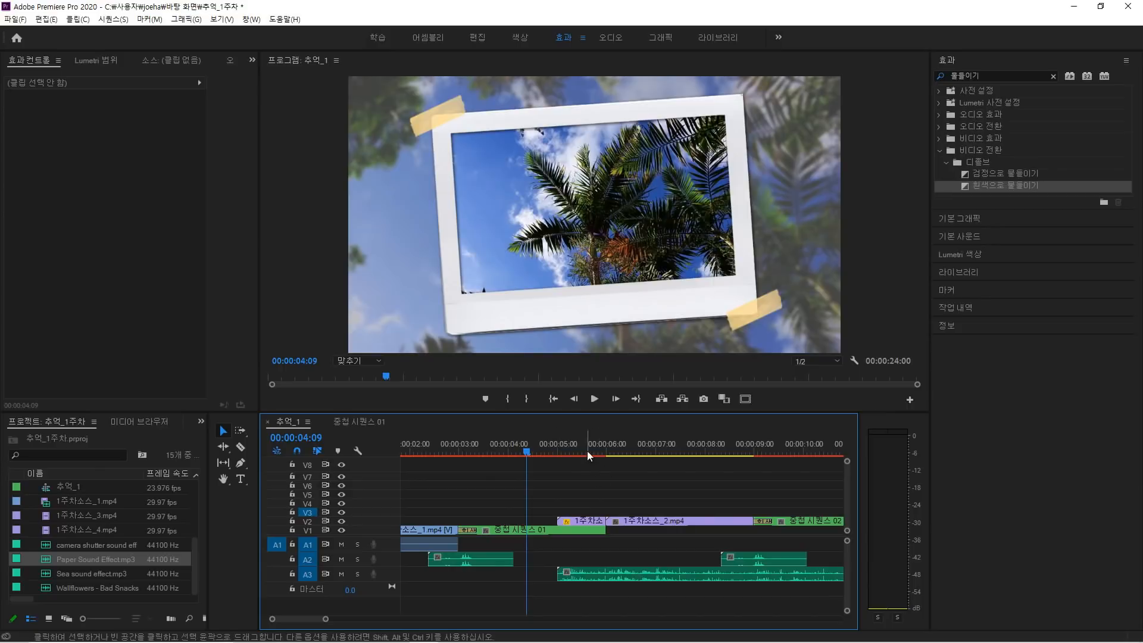
drag(595, 448, 604, 451)
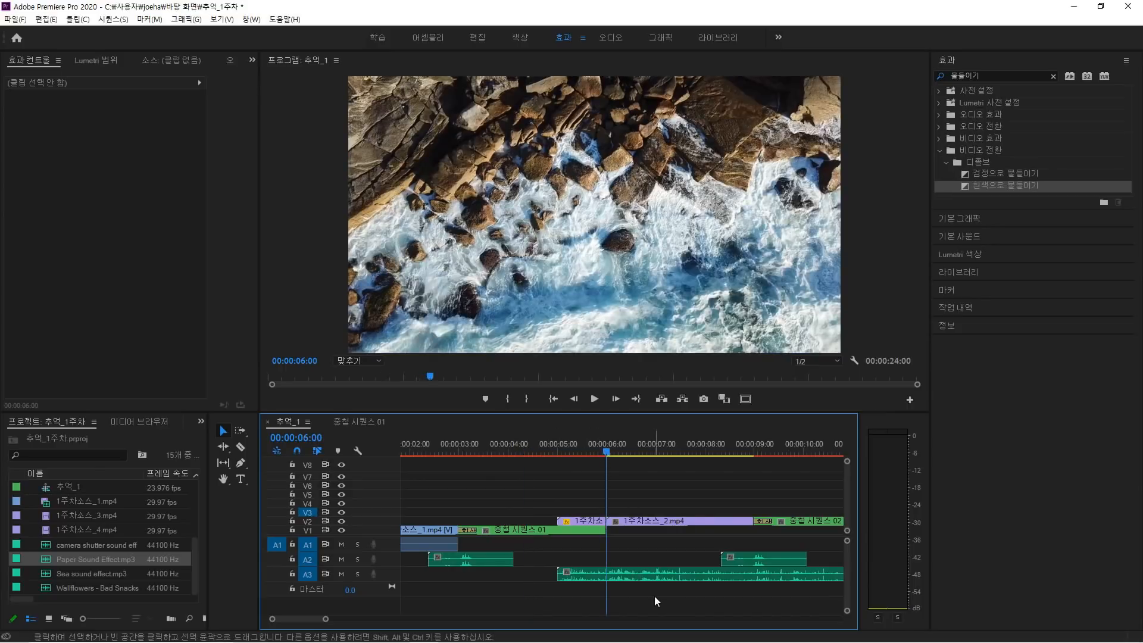
click(657, 576)
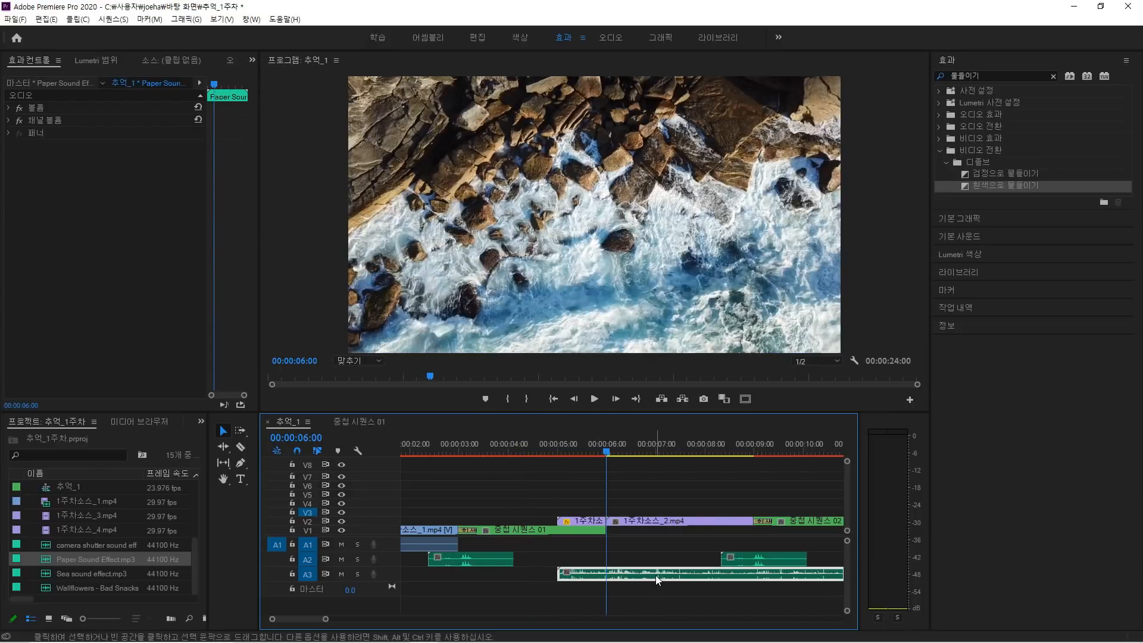
key(ctrl+k)
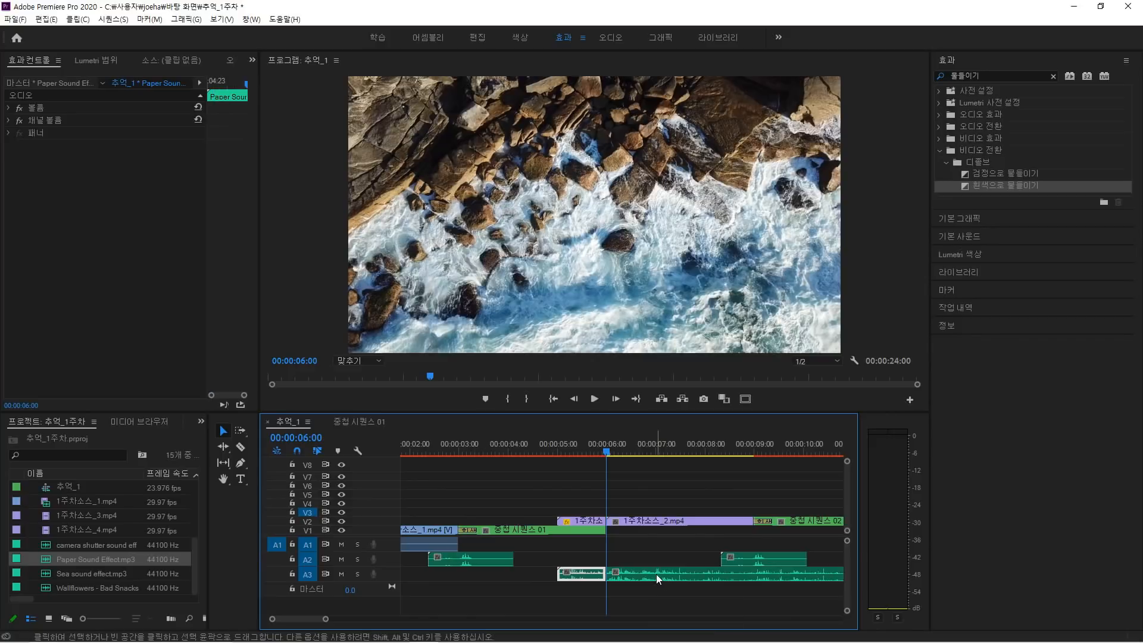
click(655, 573)
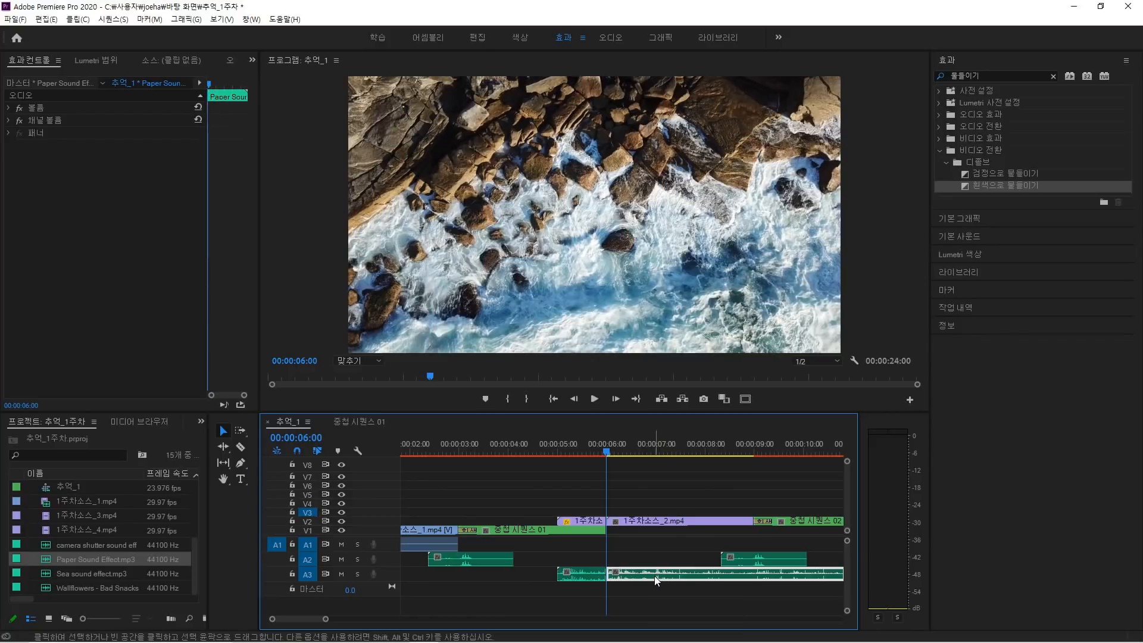
key(Delete)
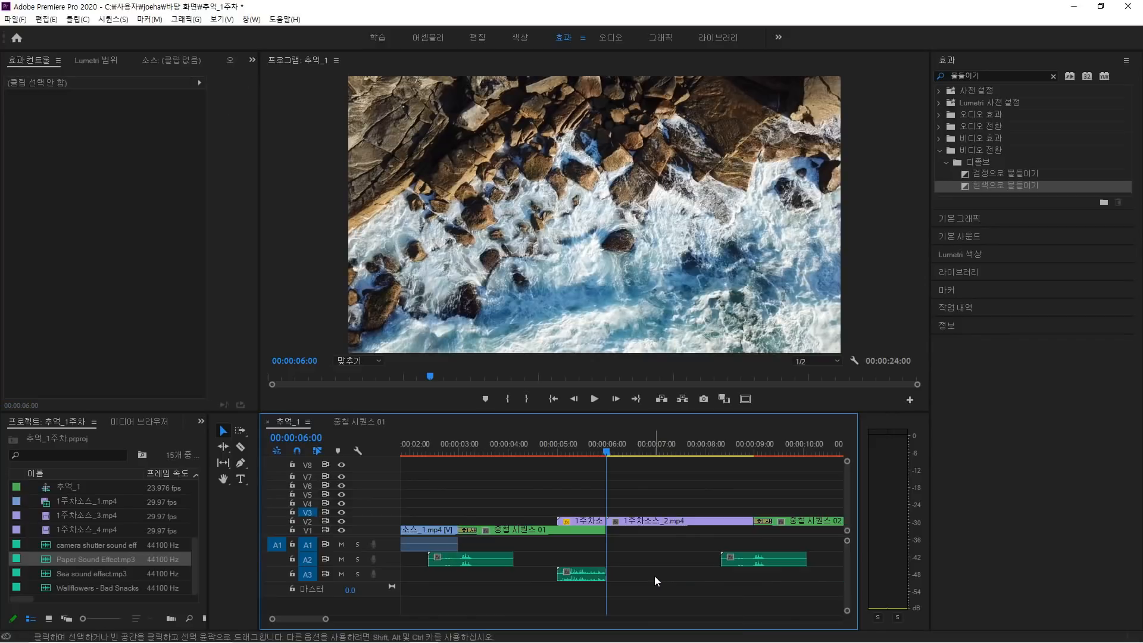
click(545, 450)
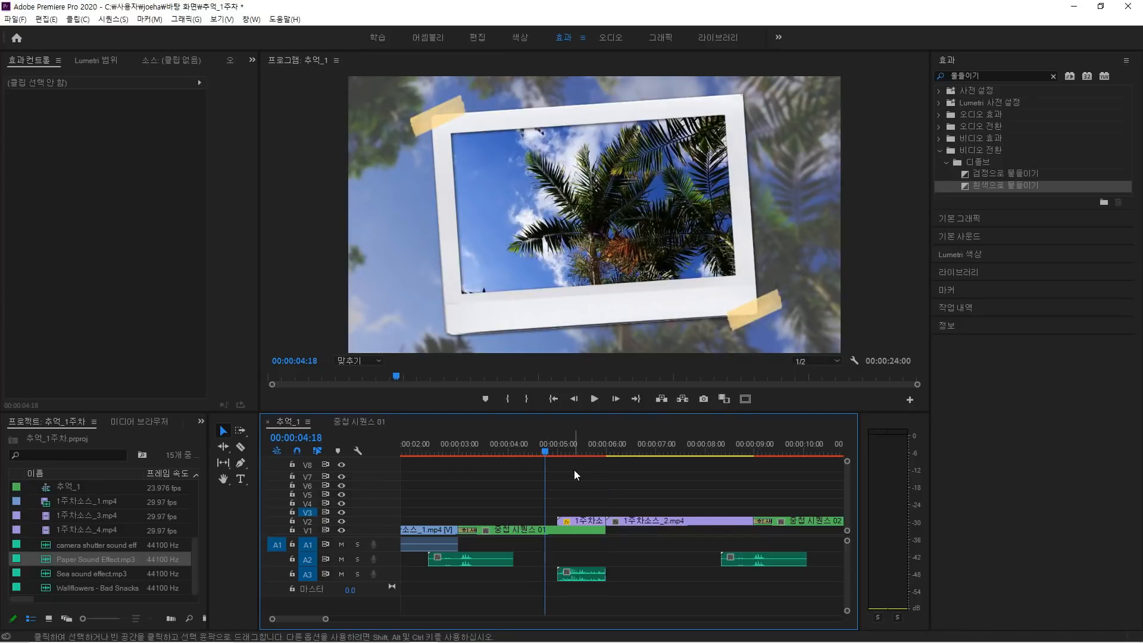
key(space)
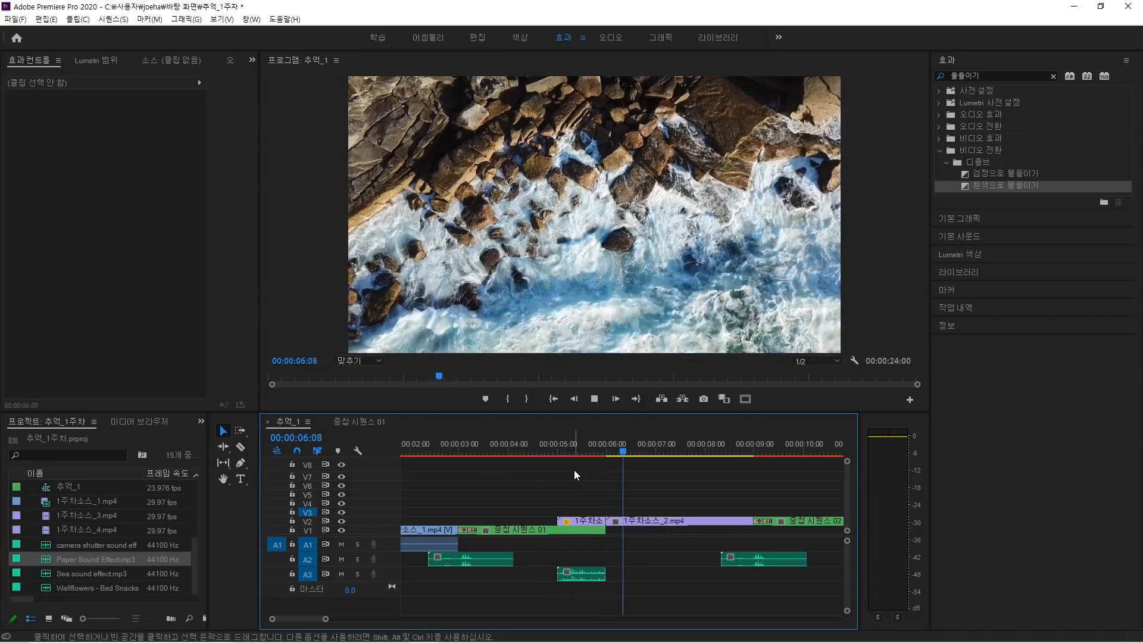
key(space)
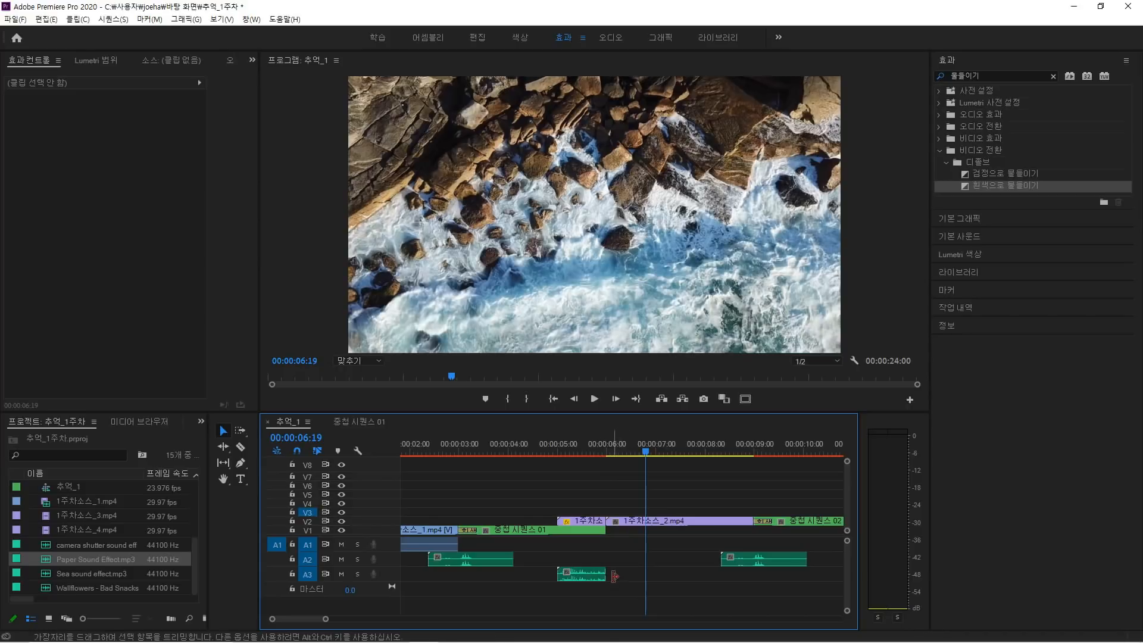
Extend the trimmed paper sound's end by 3 frames, fade it out with a 7-frame 지속 가감속 transition, and play it back.
drag(610, 575, 614, 575)
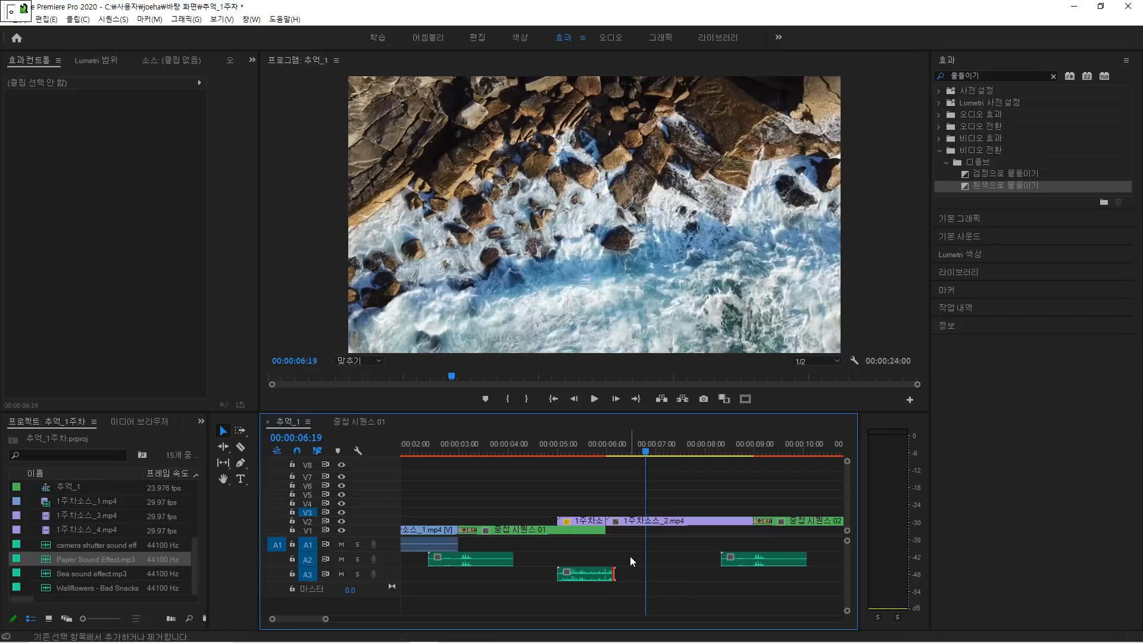
key(ctrl+shift+d)
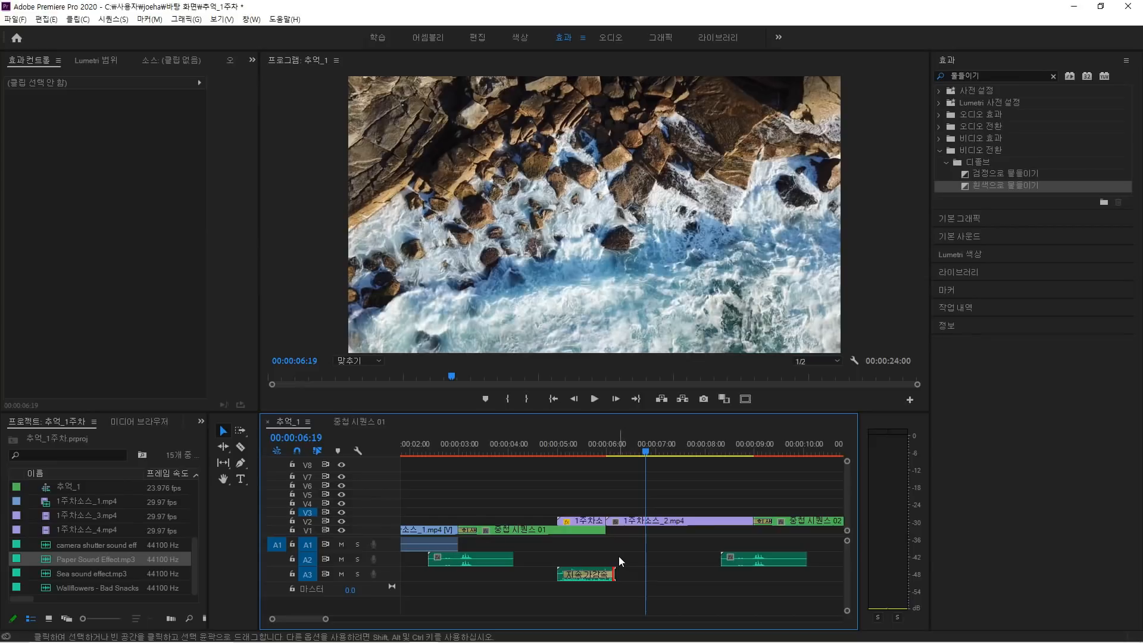
click(571, 574)
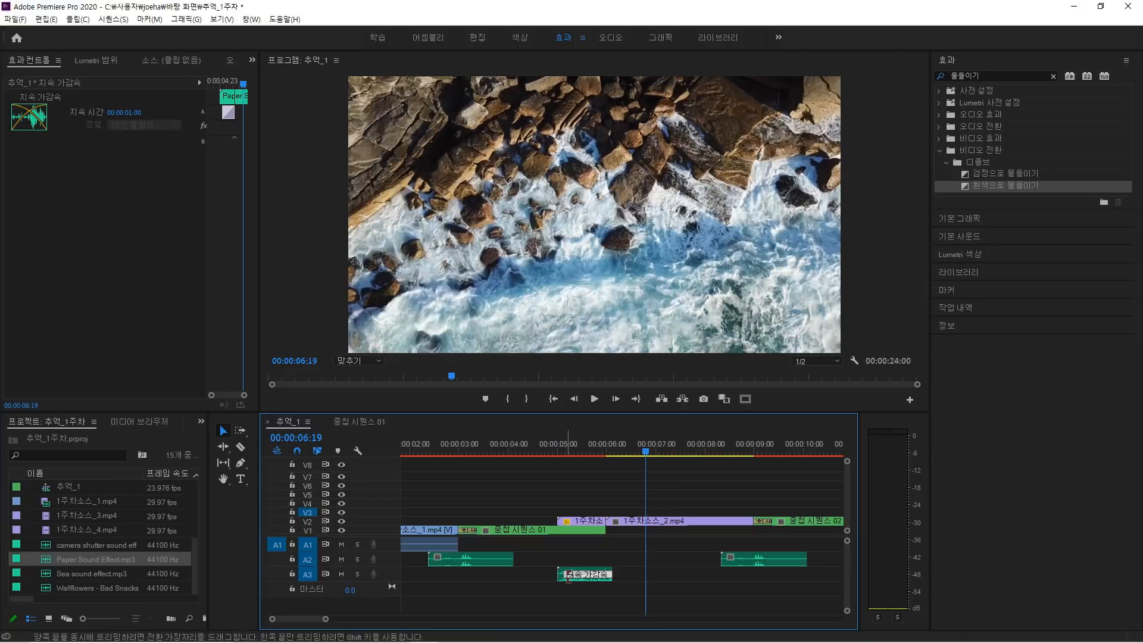
drag(569, 576, 602, 581)
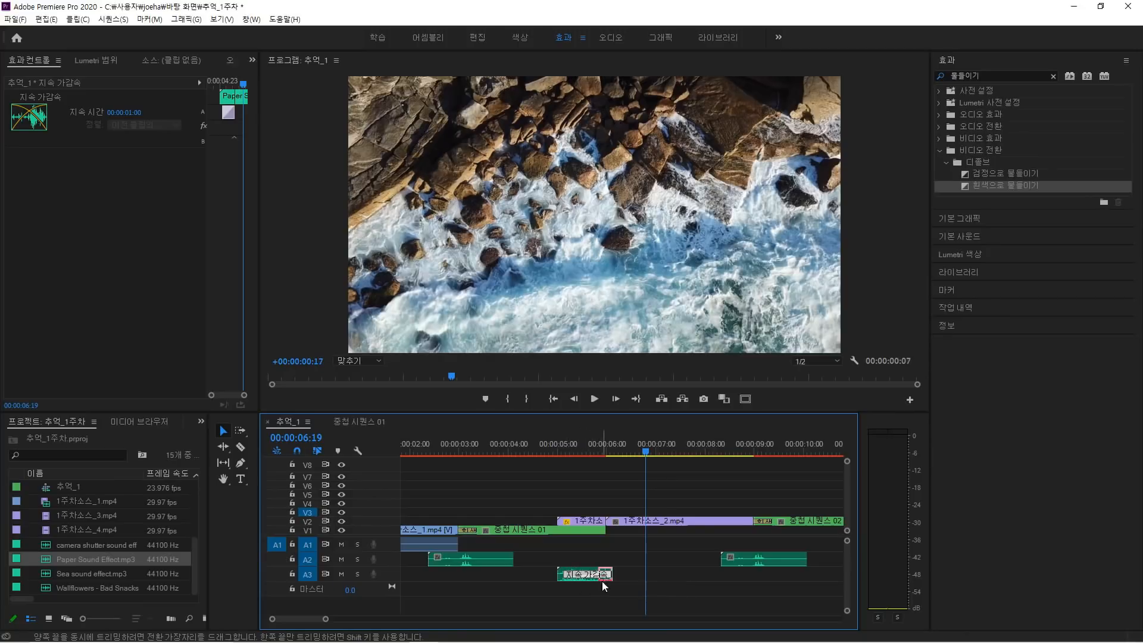
click(542, 450)
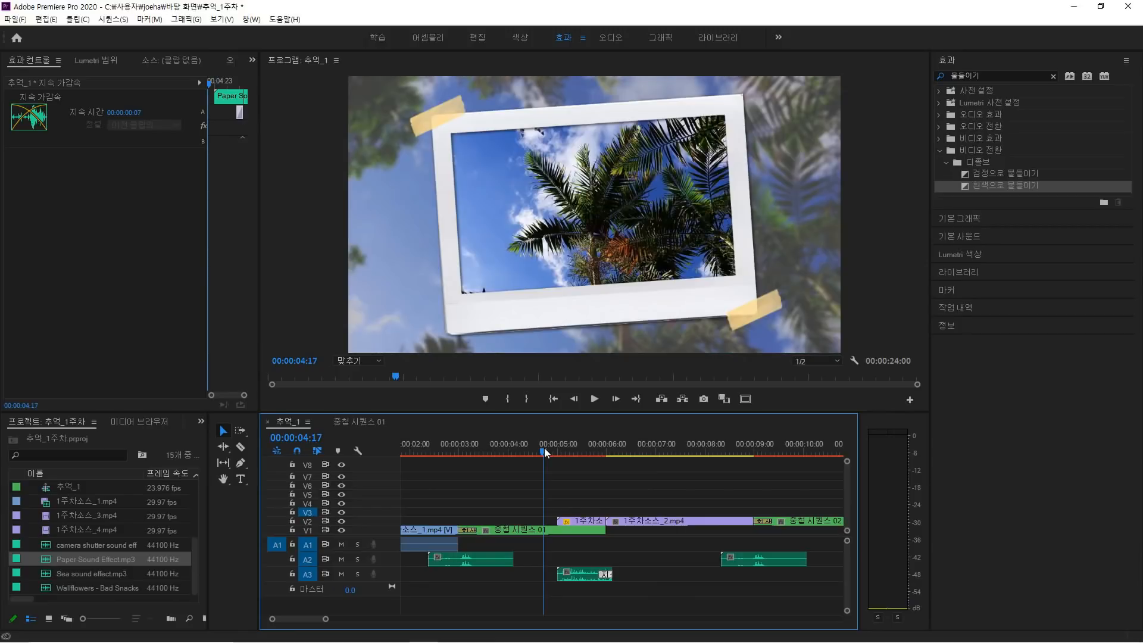
key(space)
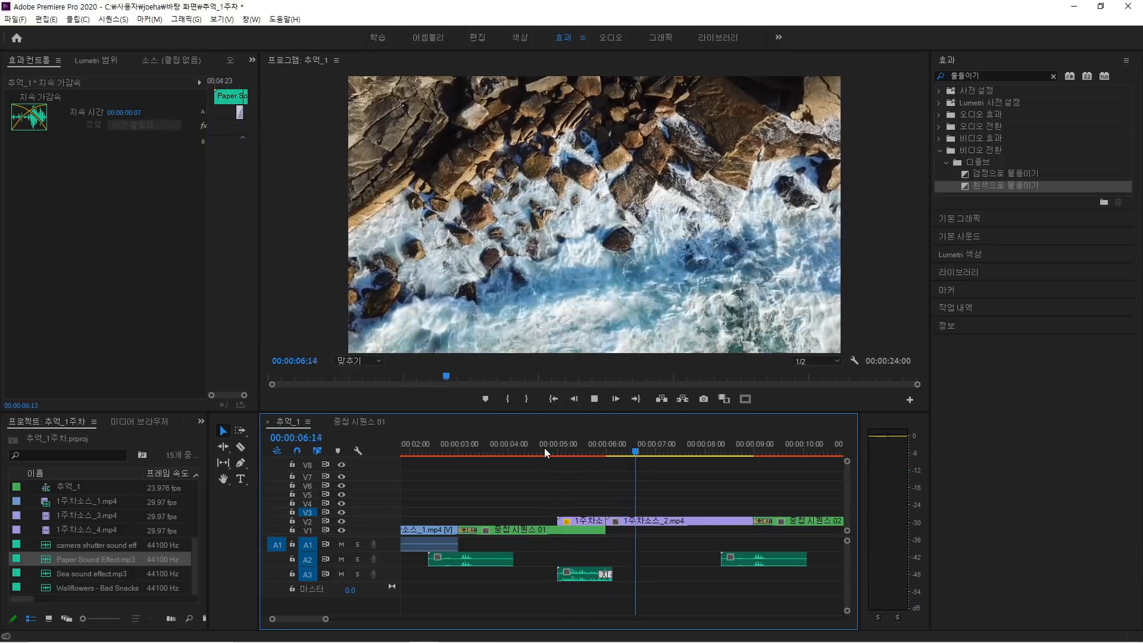
key(space)
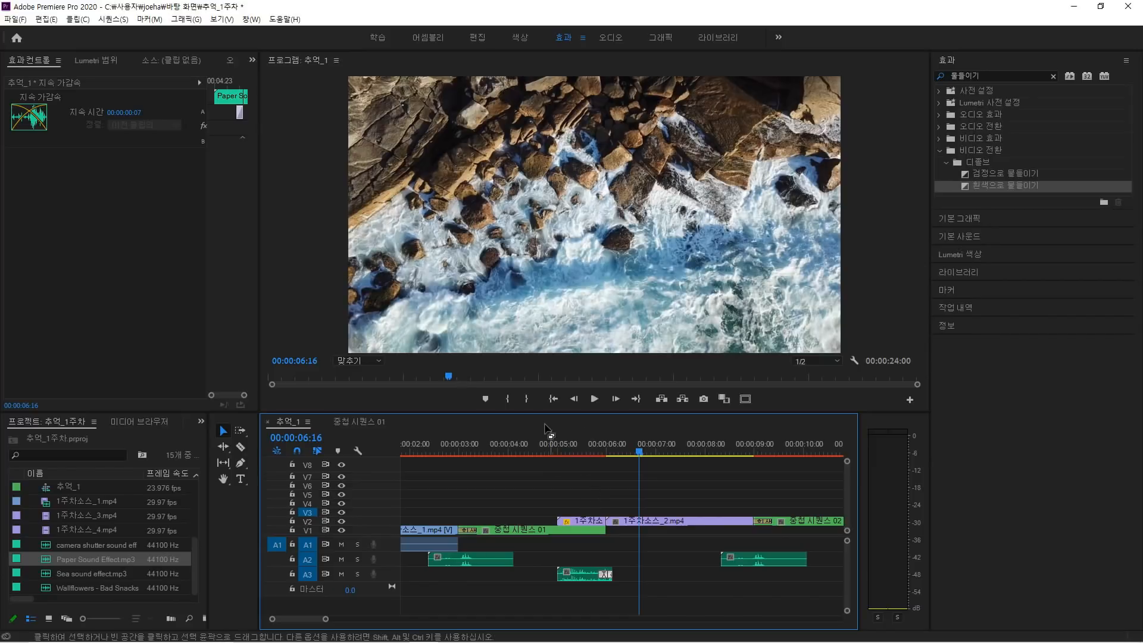
Copy the faded paper sound and, with A3 as the only targeted audio track, paste it at 00:00:11:00 where the V3 footage starts.
click(557, 454)
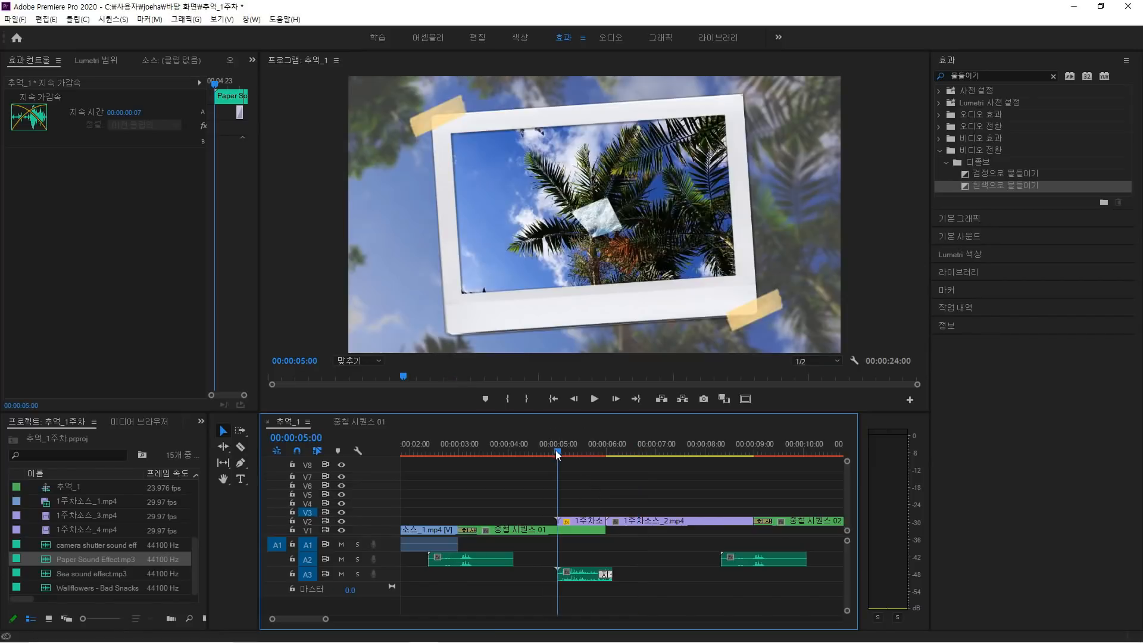
click(589, 575)
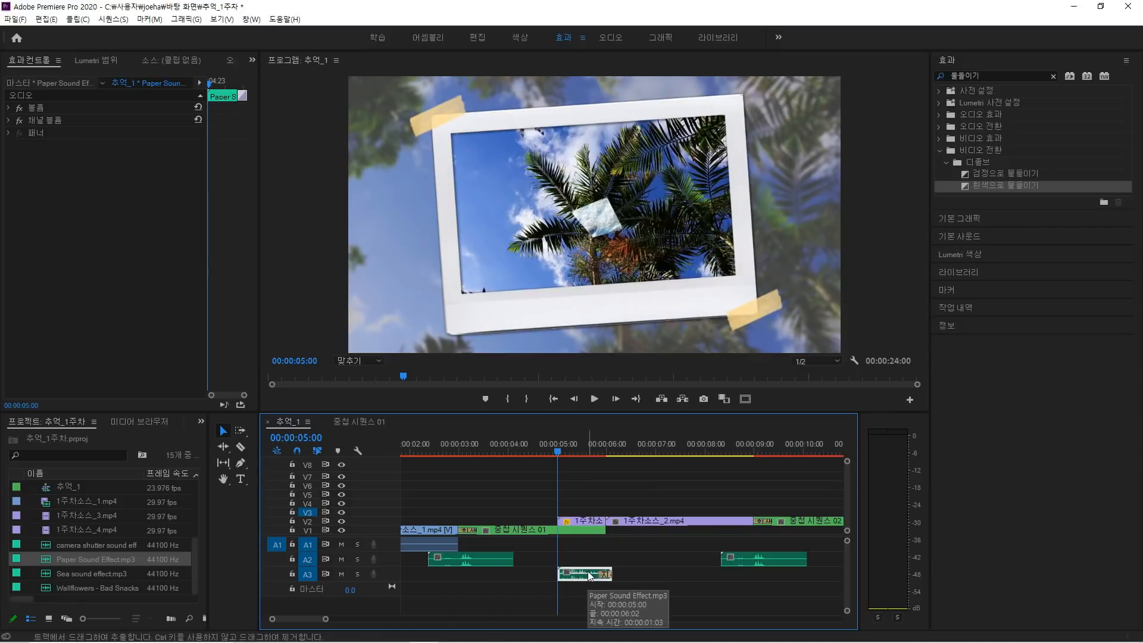
key(minus)
key(minus)
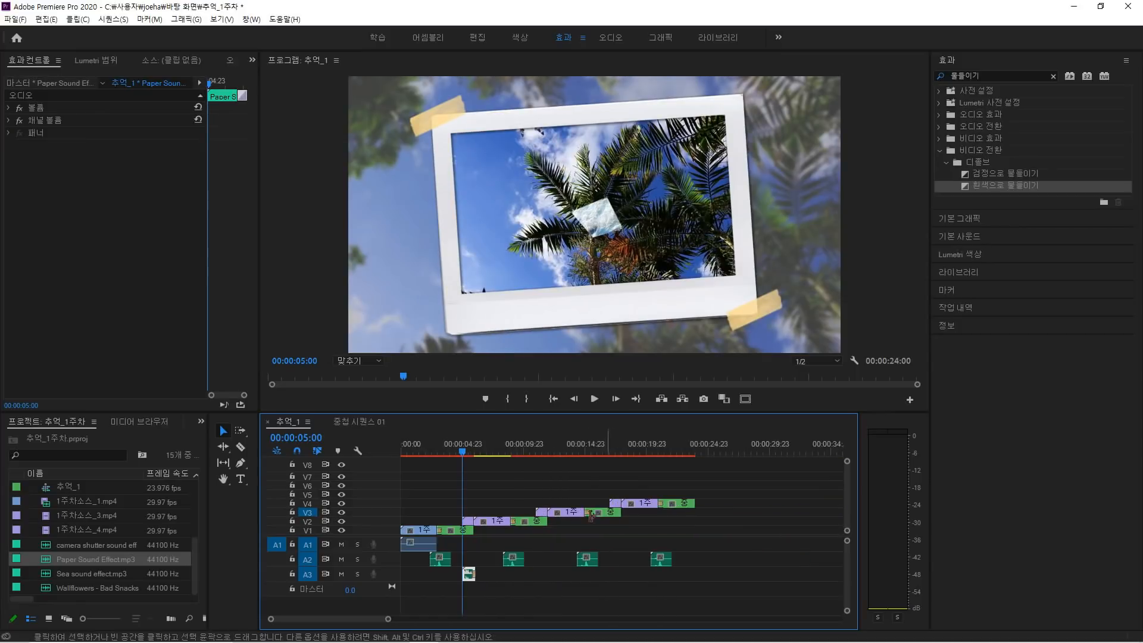
click(533, 452)
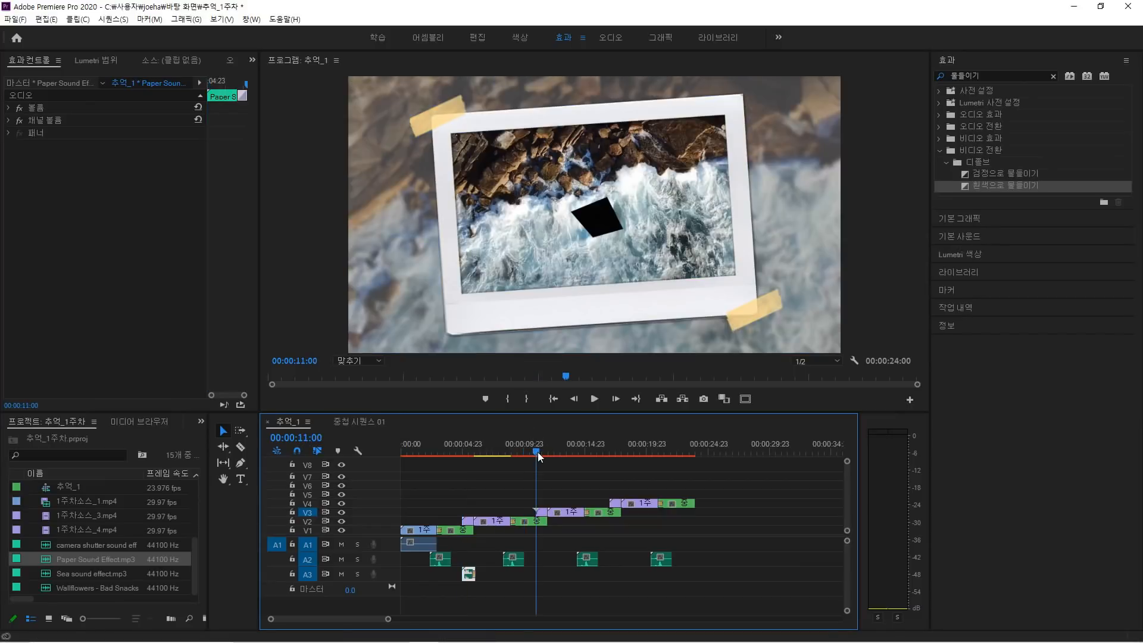
click(310, 545)
click(310, 561)
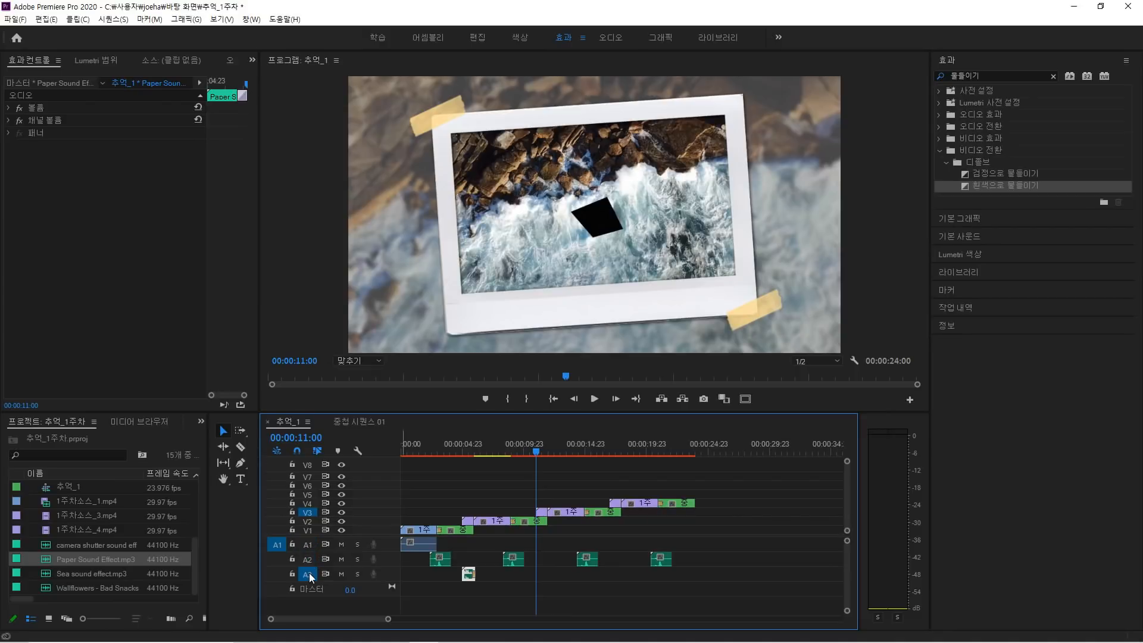
click(570, 592)
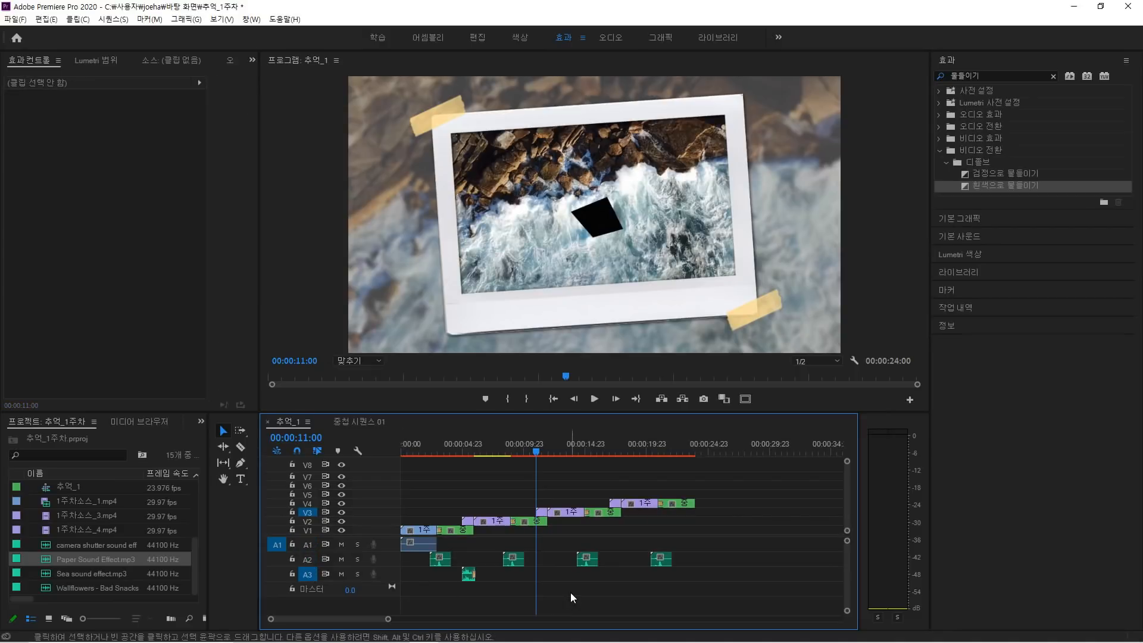
key(ctrl+v)
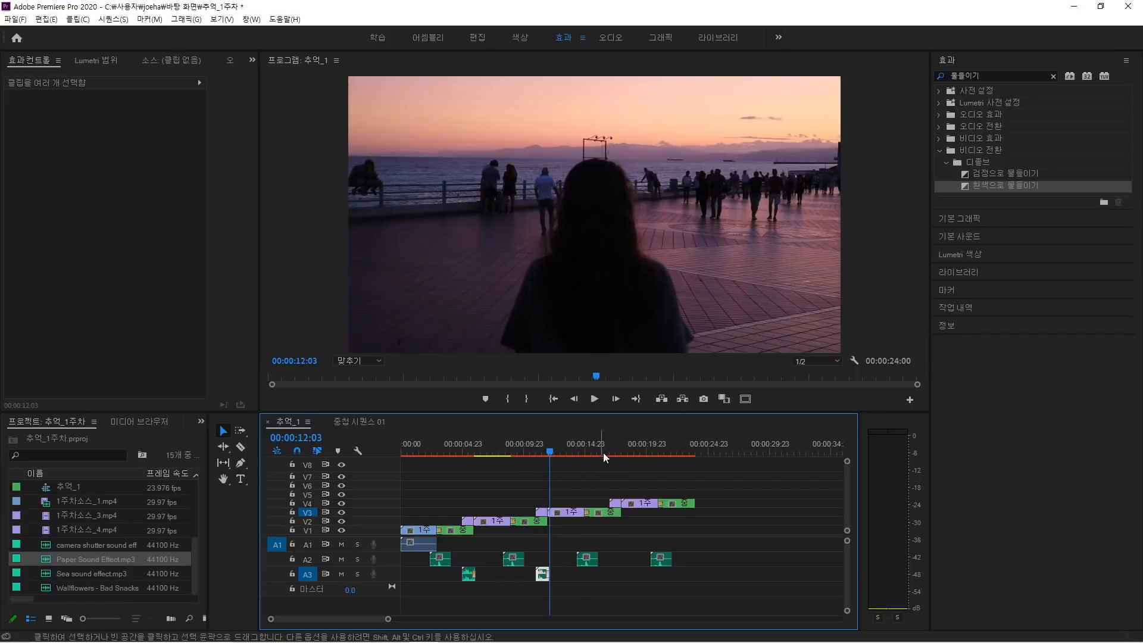
Paste another paper sound on A3 at 00:00:17:00 where the V4 footage starts, and play back the section around the first paper sound.
drag(603, 452, 610, 453)
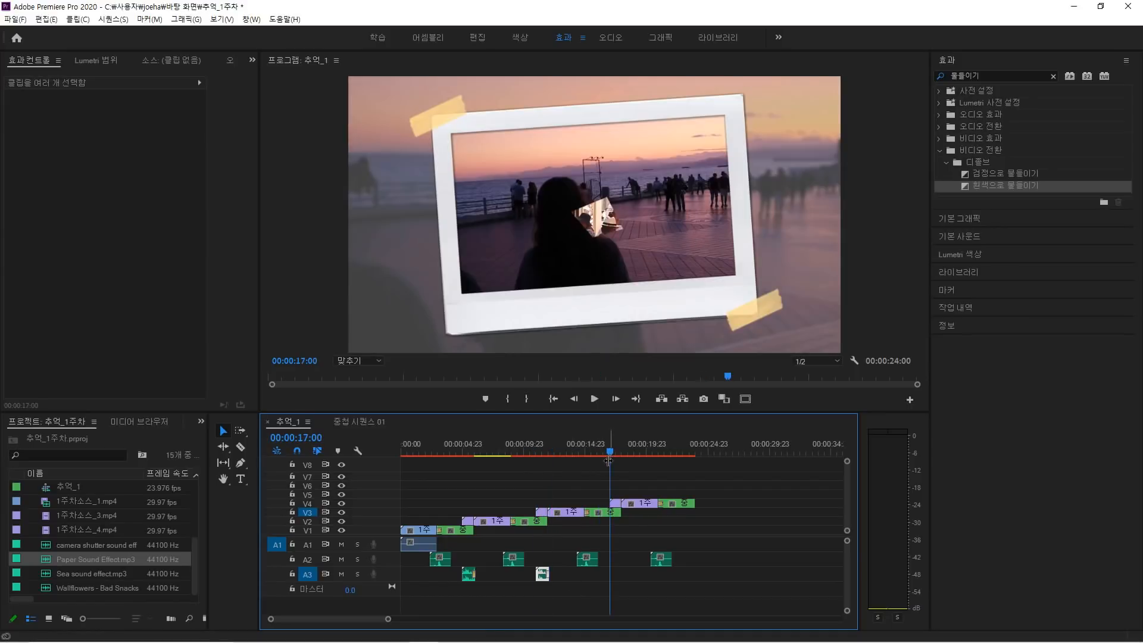
key(ctrl+v)
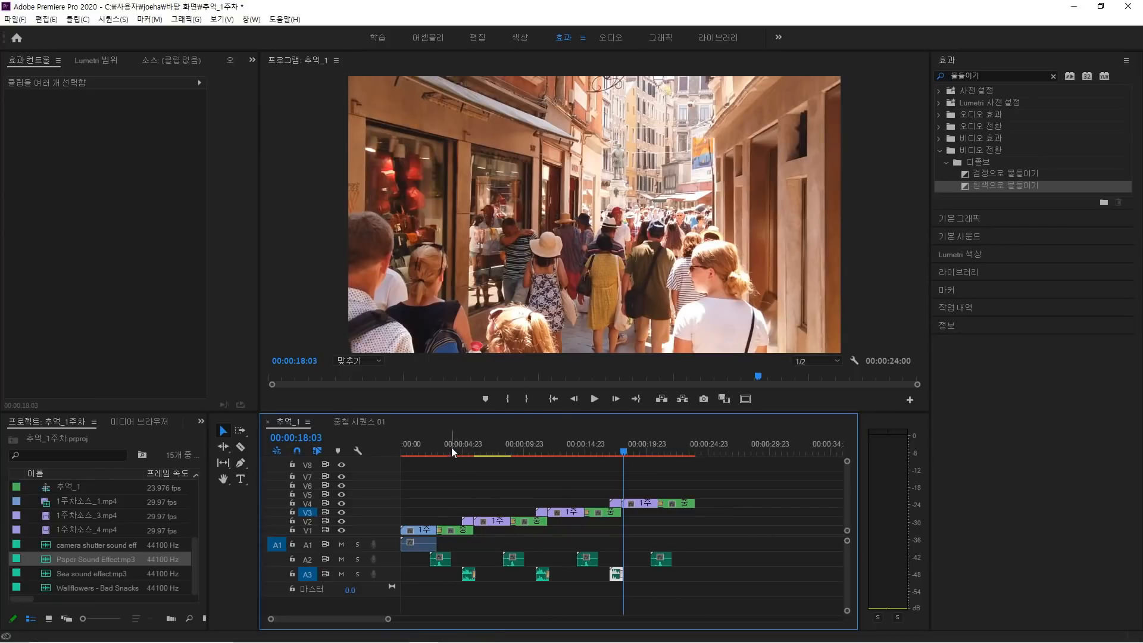
mouse_move(451, 453)
mouse_down()
mouse_move(428, 454)
mouse_move(471, 455)
mouse_up()
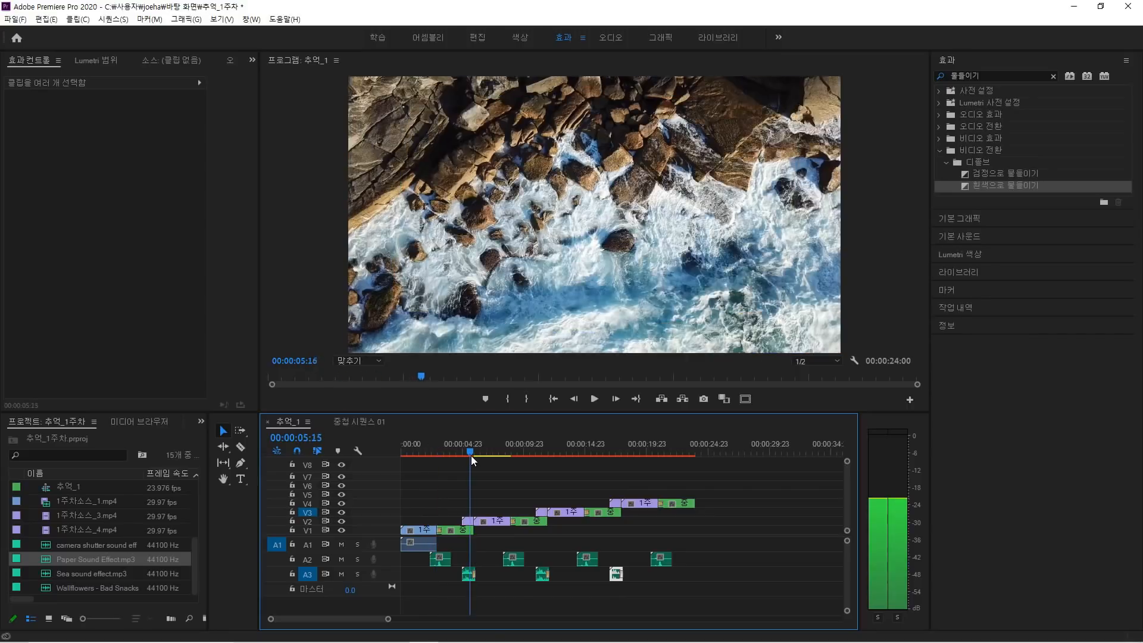
key(space)
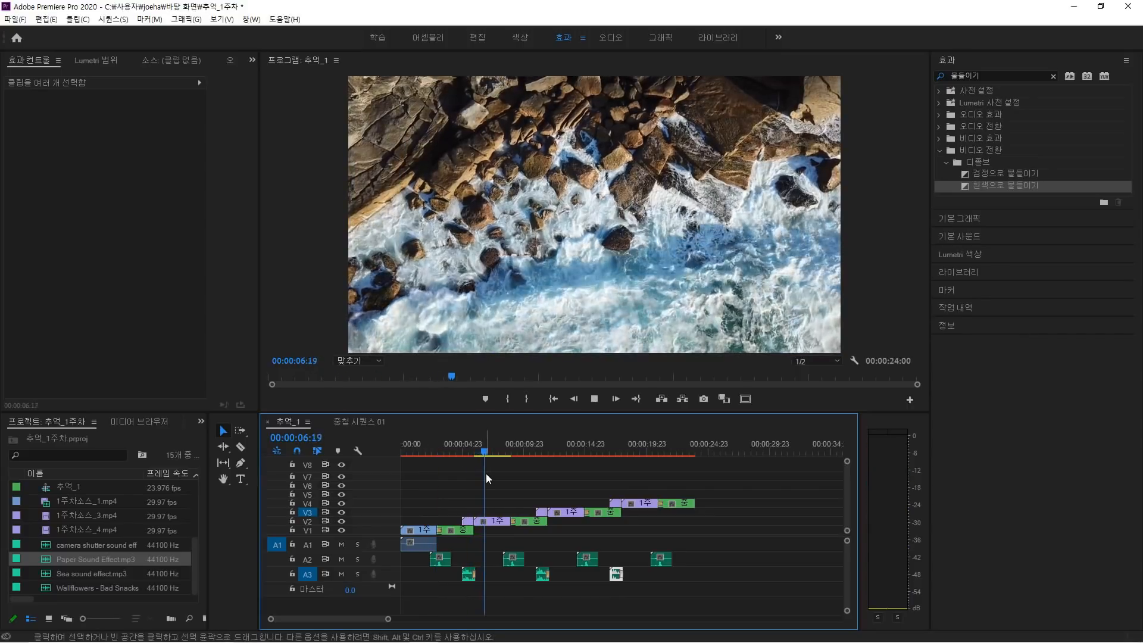
key(space)
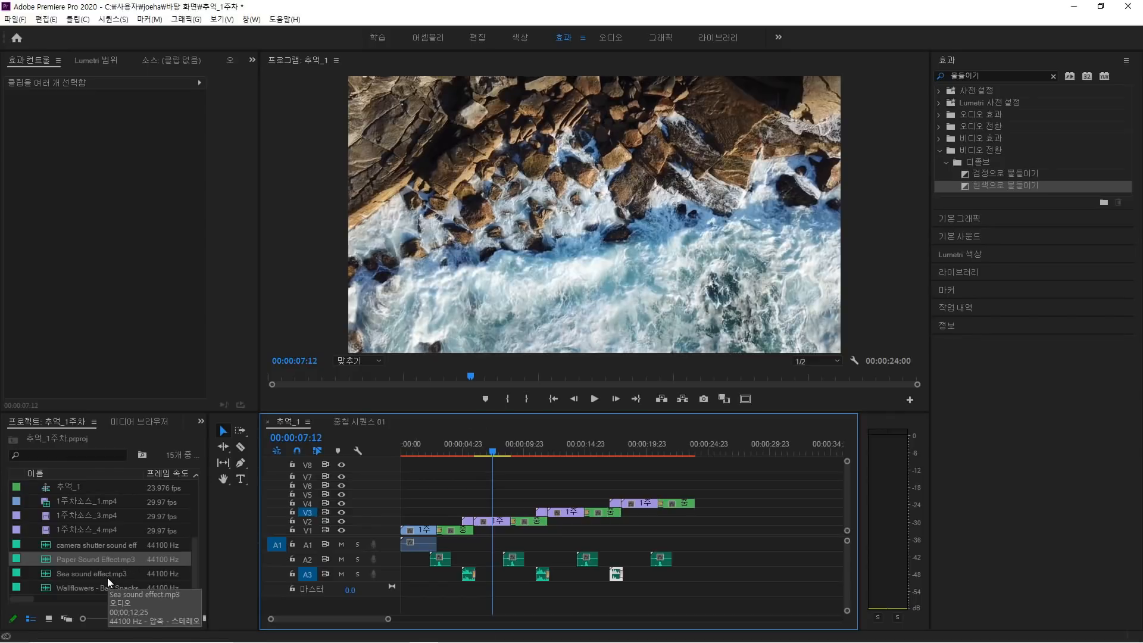
Place Sea sound effect.mp3 on a new A4 track under 1주차소스_2.mp4, starting about 3 frames before 00:00:06:00.
drag(108, 577, 481, 608)
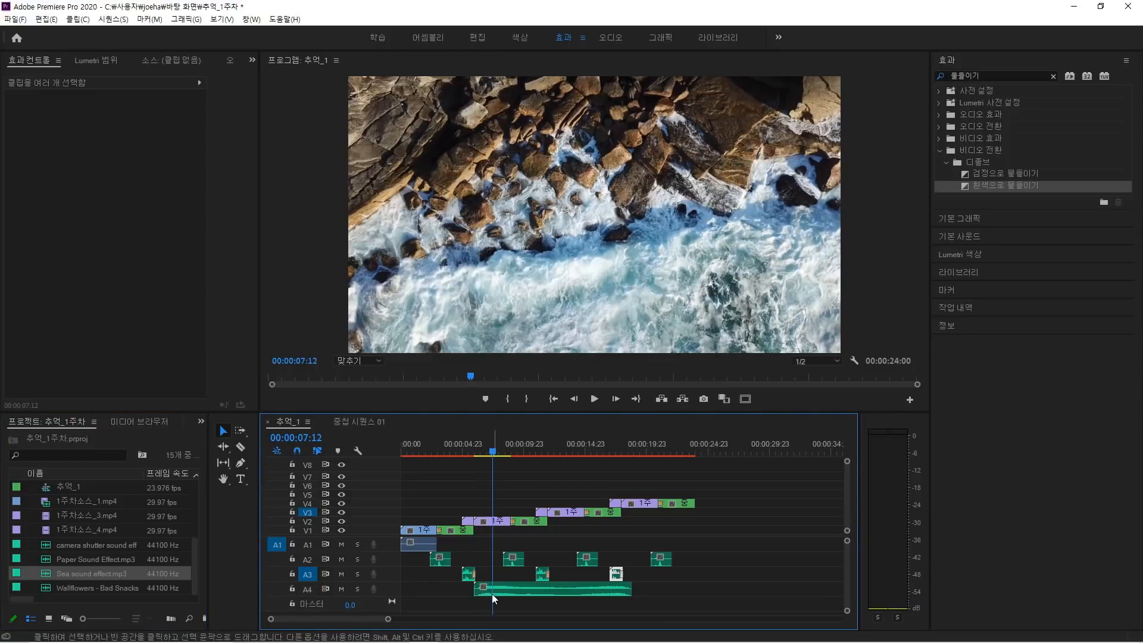
click(480, 606)
key(equal)
key(equal)
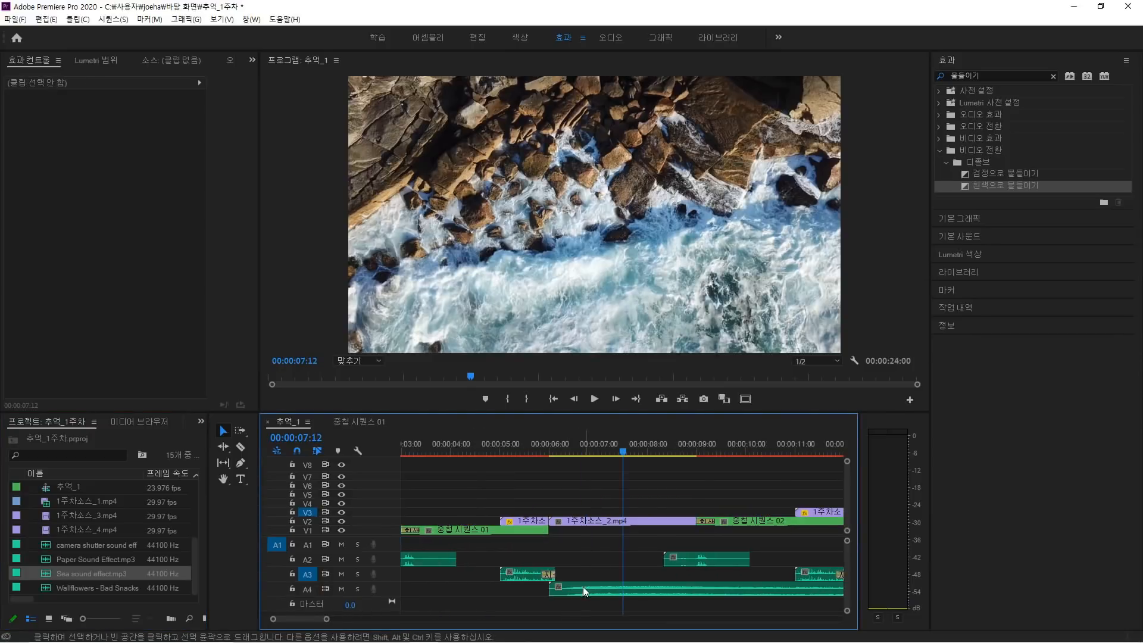
drag(582, 587, 575, 588)
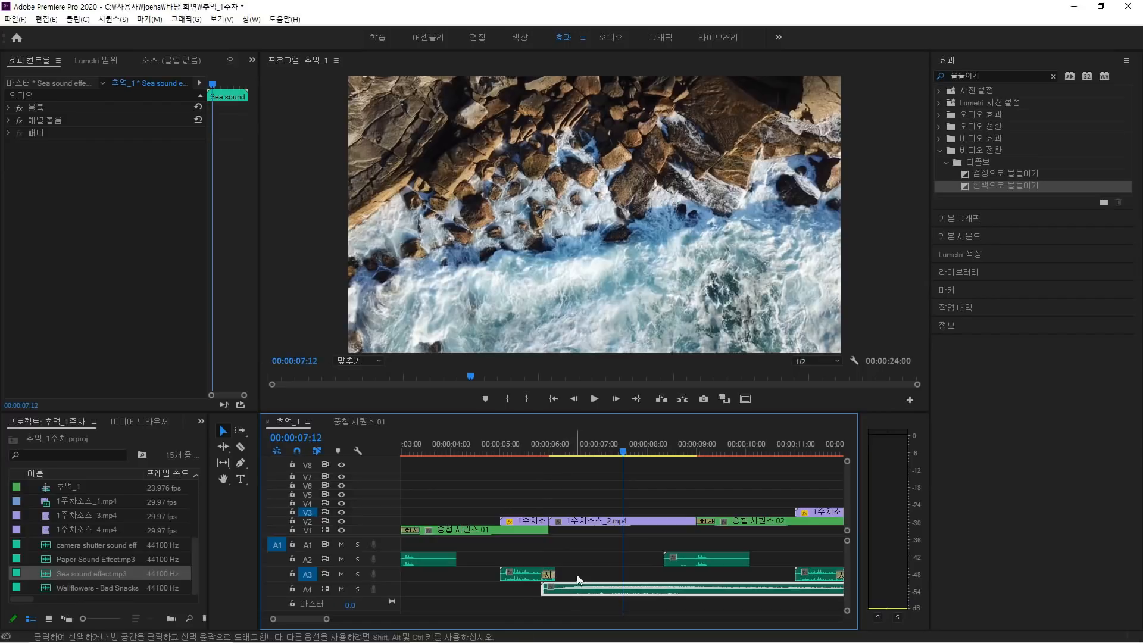
Play back the sea sound under 1주차소스_2.mp4 from 00:00:05:17 to judge where it should end.
click(535, 455)
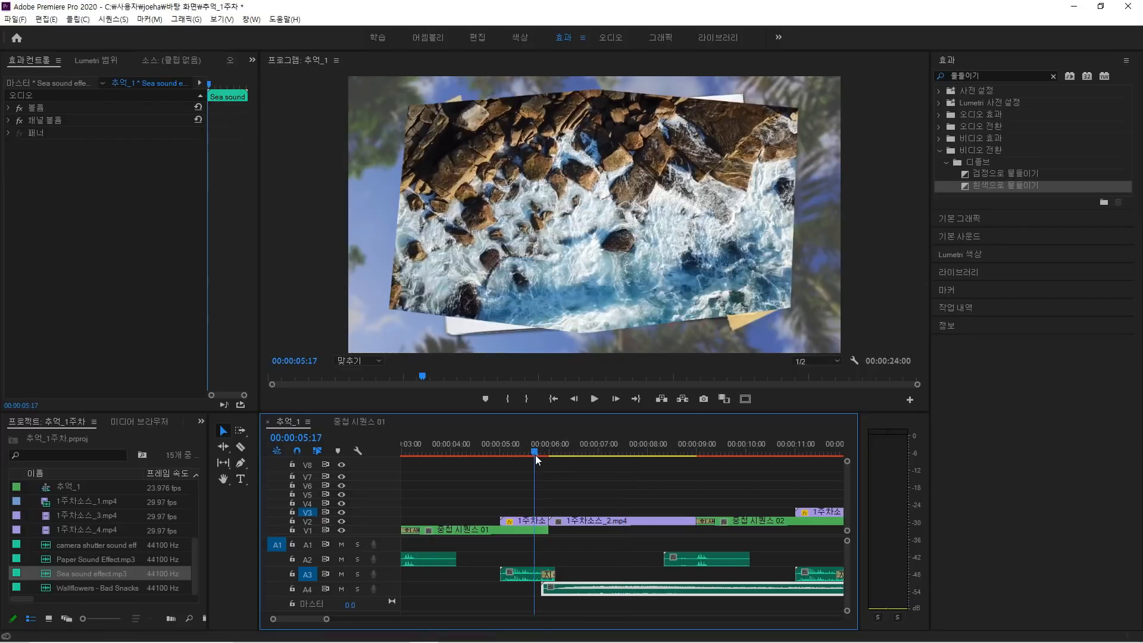
key(space)
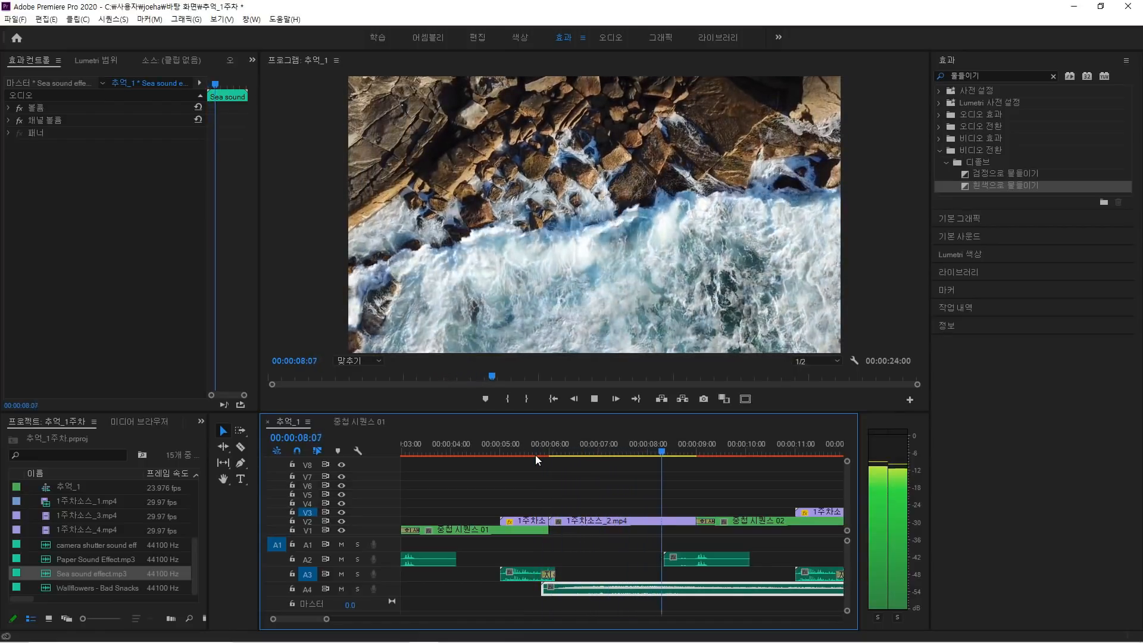
key(space)
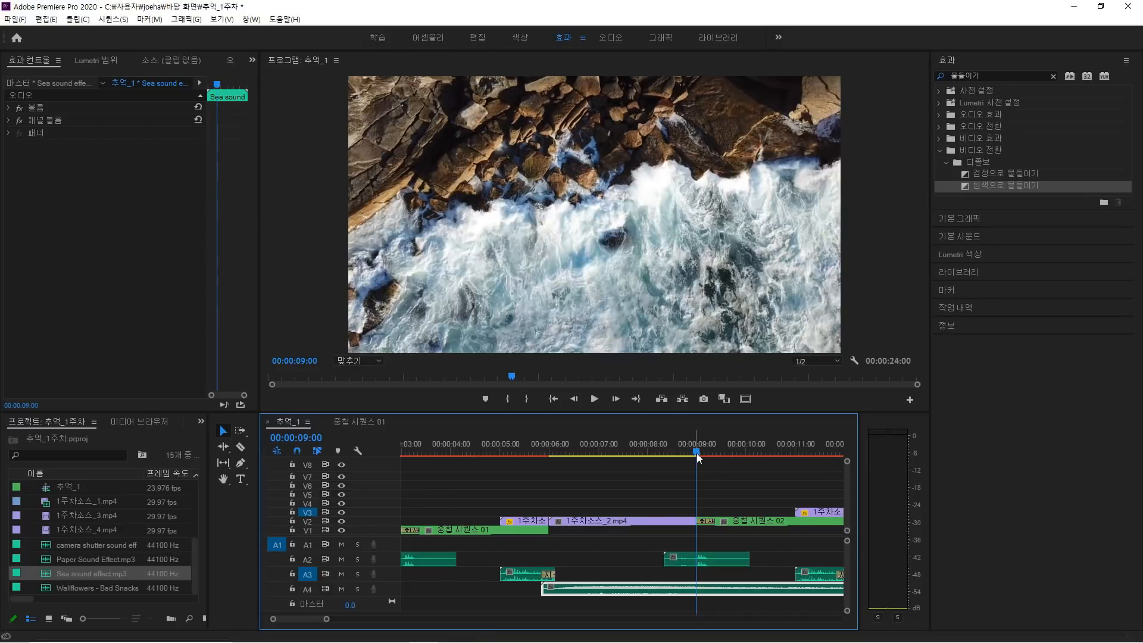
Cut the A4 sea sound at 00:00:09:02, delete the remainder, and fade out its new end with a shortened 지속 가감속 transition.
drag(696, 452, 702, 455)
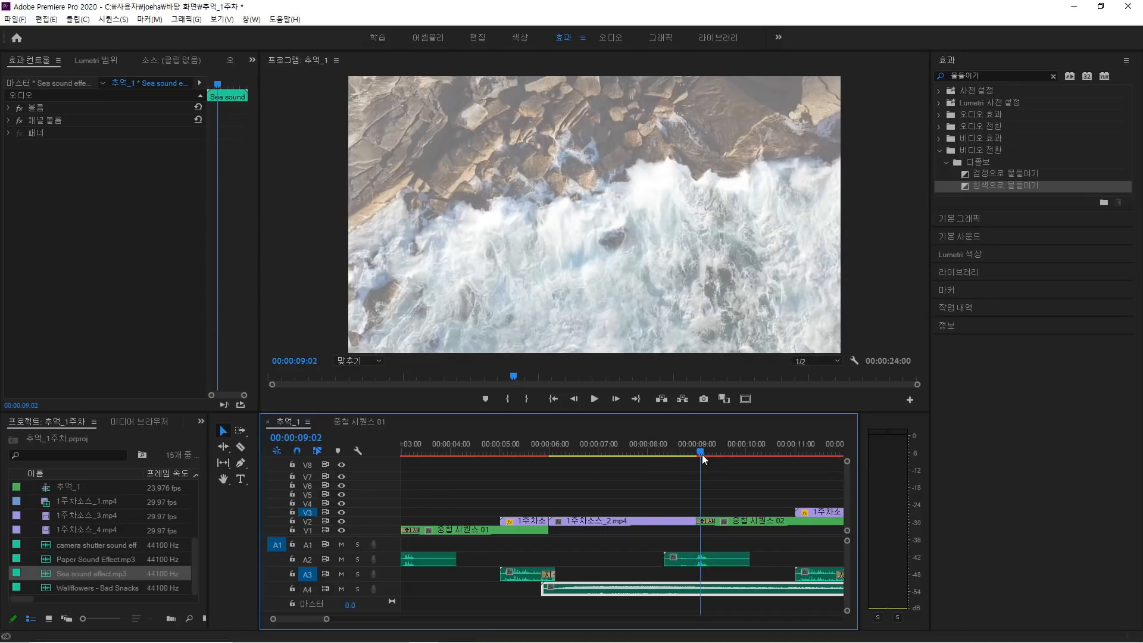
key(ctrl+k)
click(738, 590)
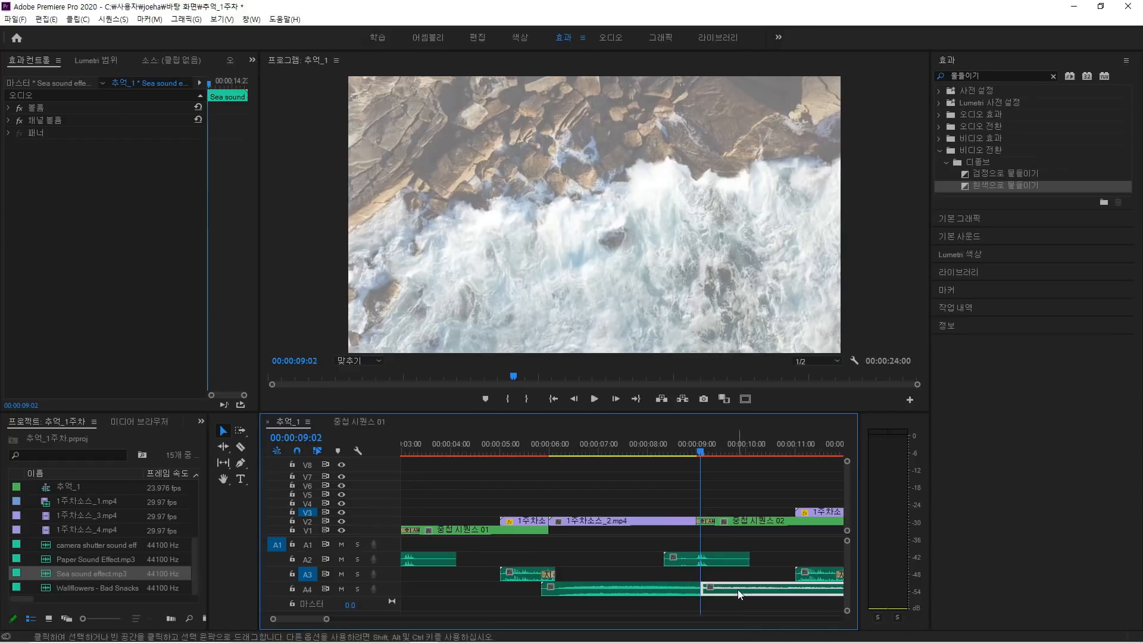
key(Delete)
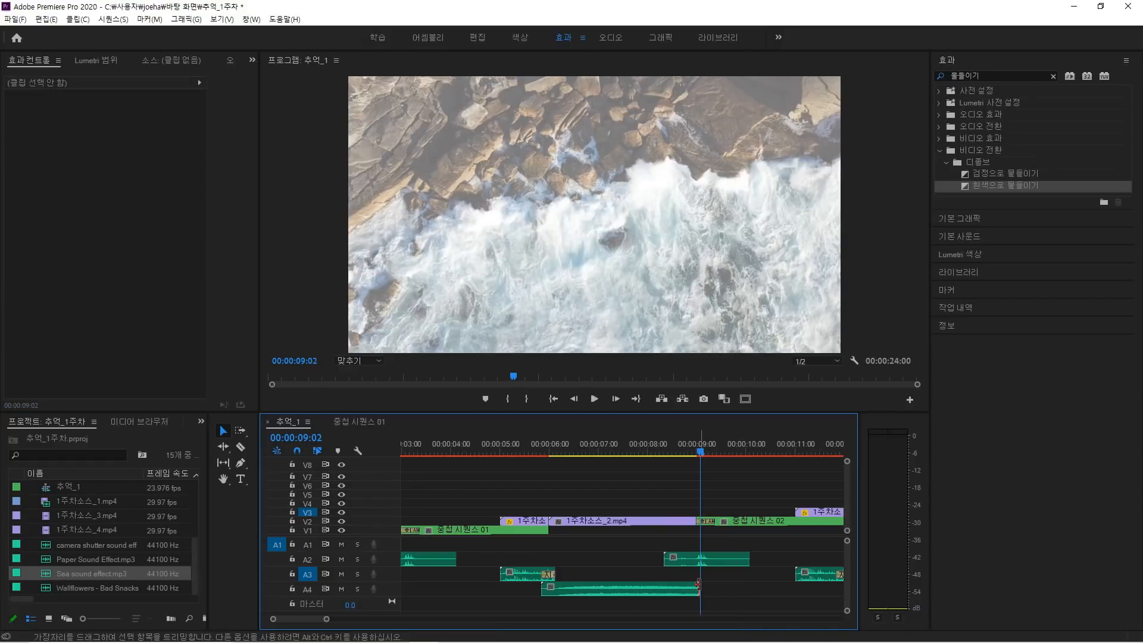
key(ctrl+shift+d)
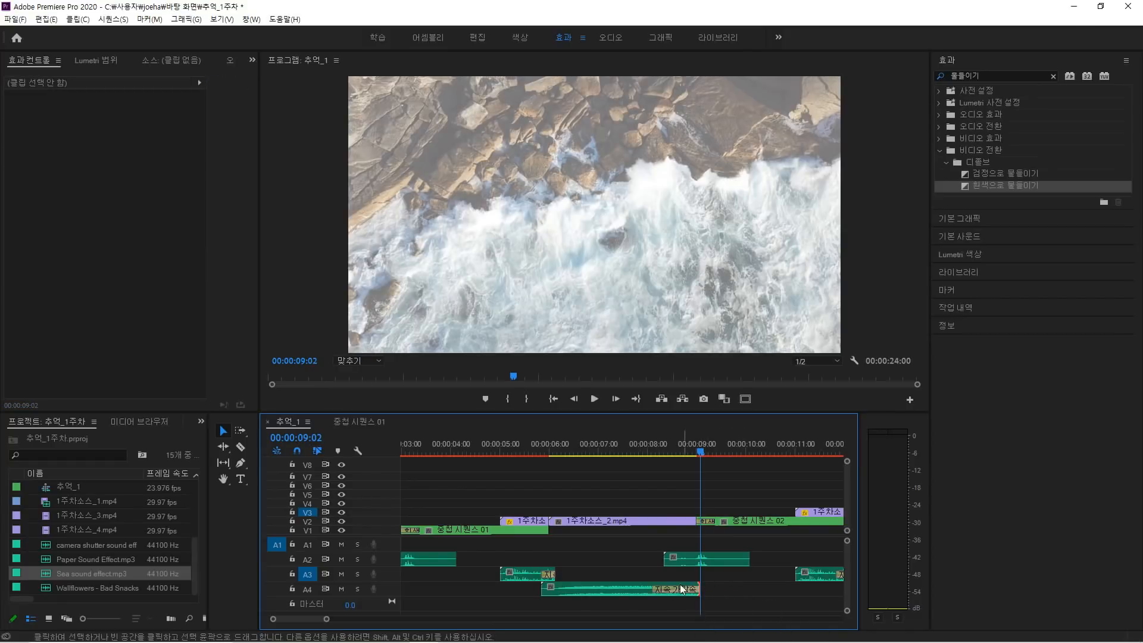
drag(657, 589, 683, 593)
Place the Wallflowers - Bad Snacks music on a new A5 track from the sequence start and remove everything after 00:00:24:00.
scroll(730, 601, down, 8)
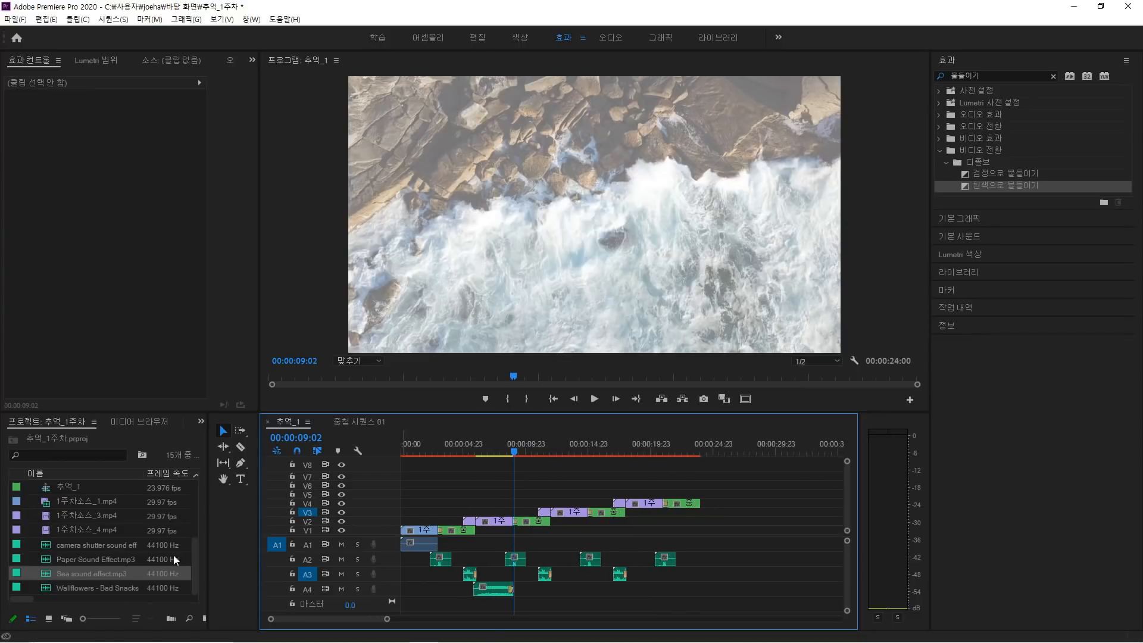
drag(98, 587, 410, 619)
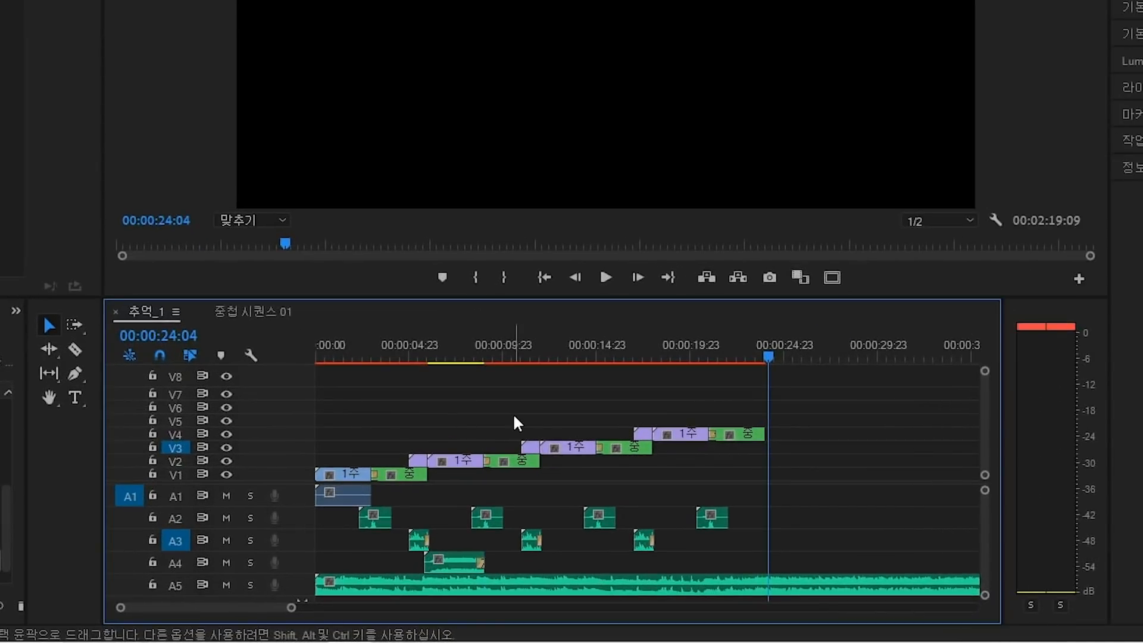
click(765, 350)
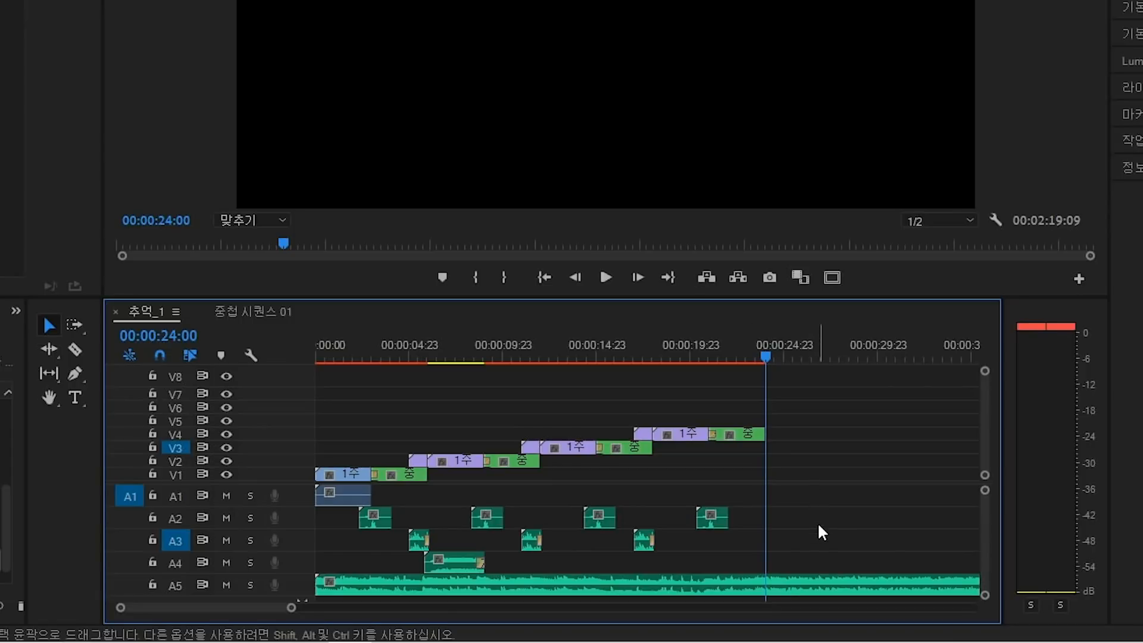
click(813, 581)
key(ctrl+k)
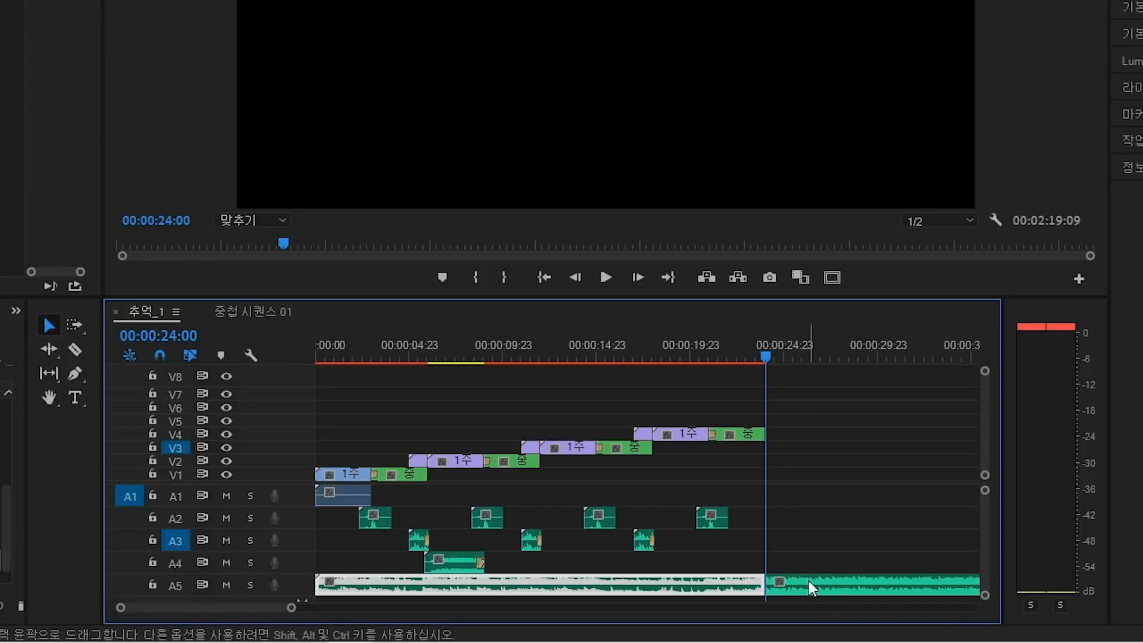
click(808, 580)
key(Delete)
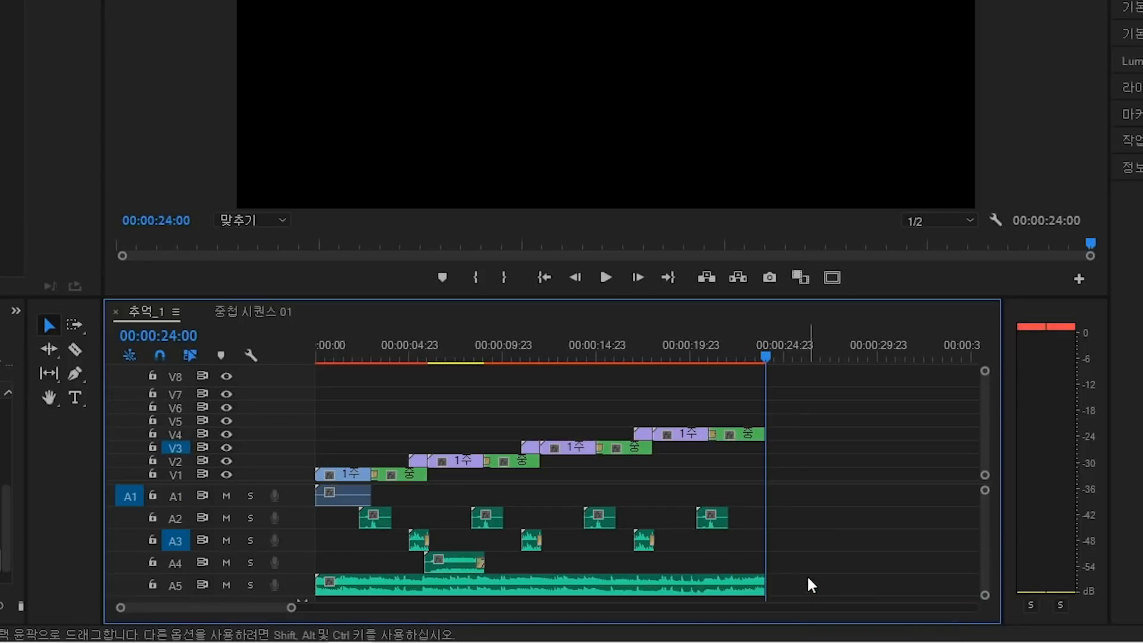
Play back the last seconds of the sequence from about 00:00:22:10 to check how the picture and music end.
click(737, 351)
key(space)
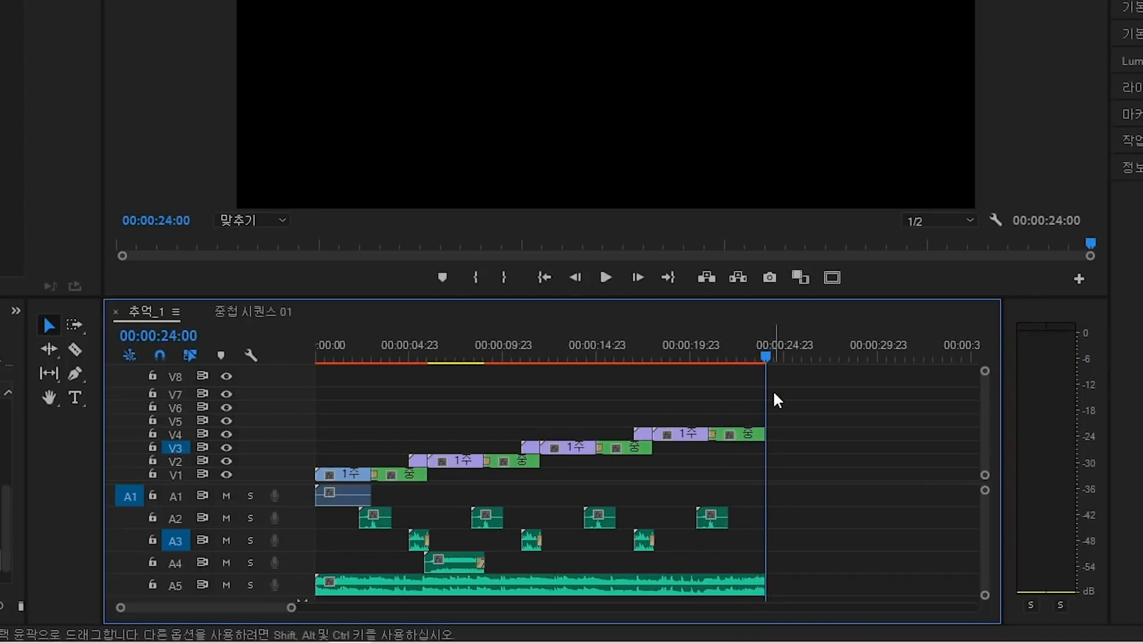
key(space)
click(738, 345)
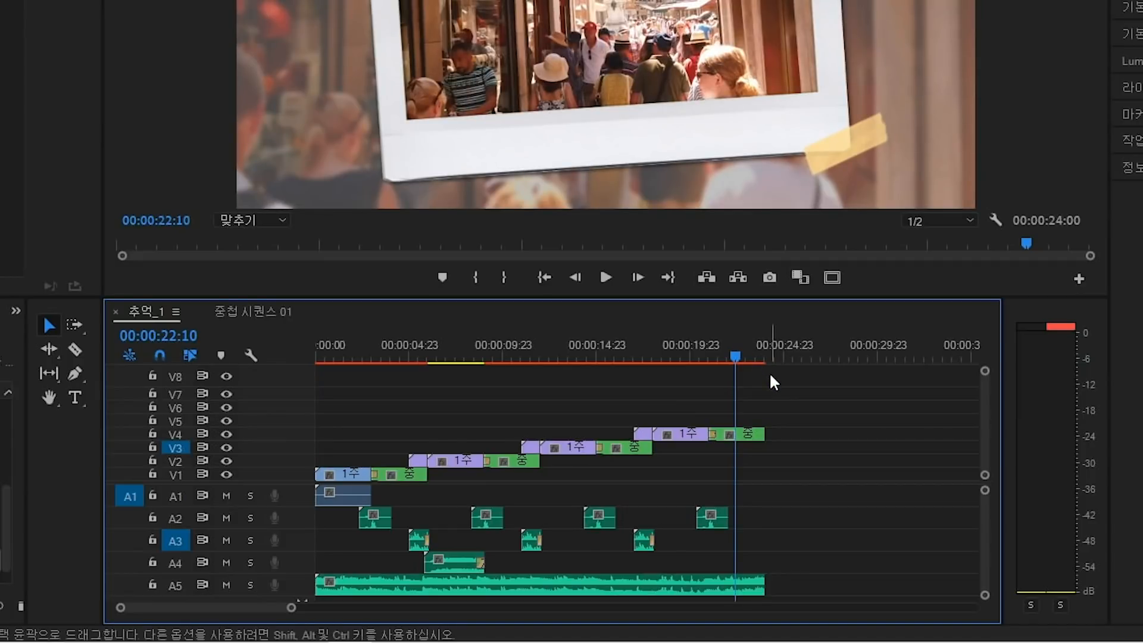
Apply the default audio transition to the end of the A5 music and the default video transition to the end of the last V4 clip.
click(774, 575)
key(ctrl+shift+d)
click(763, 436)
key(ctrl+d)
click(786, 433)
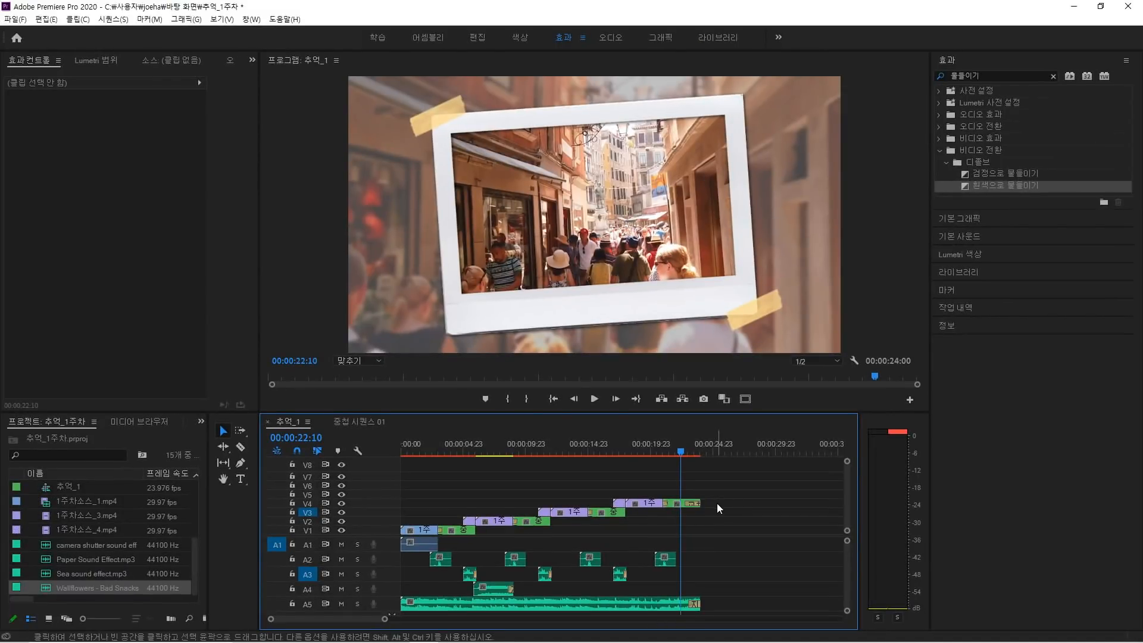
Play back the faded ending and the opening frames, and return the playhead to 00:00:00:00.
key(space)
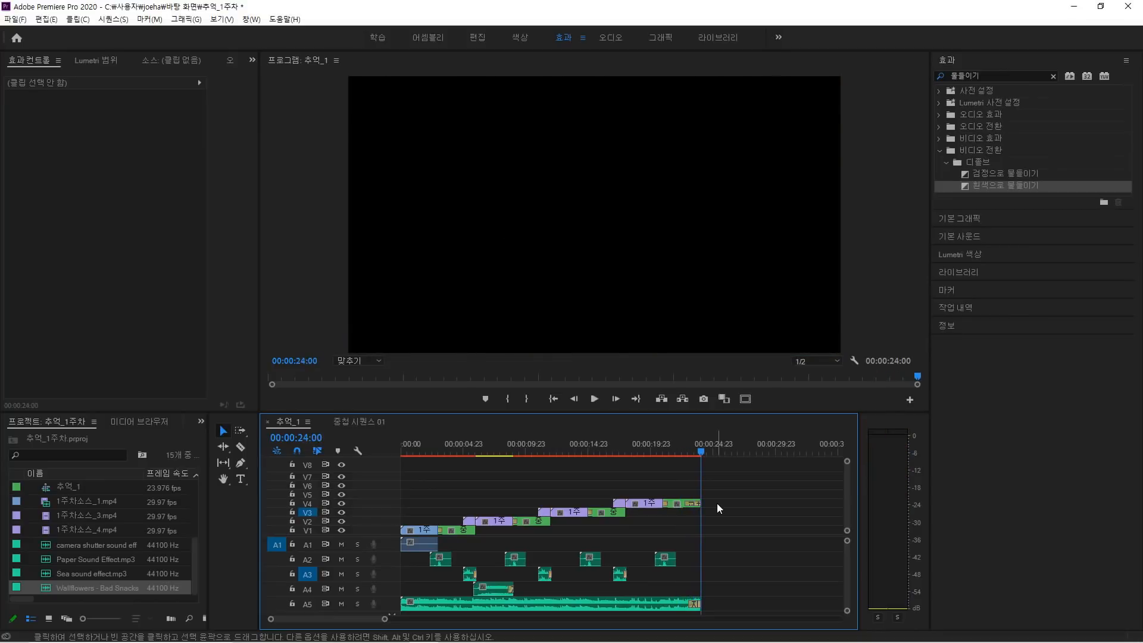
key(space)
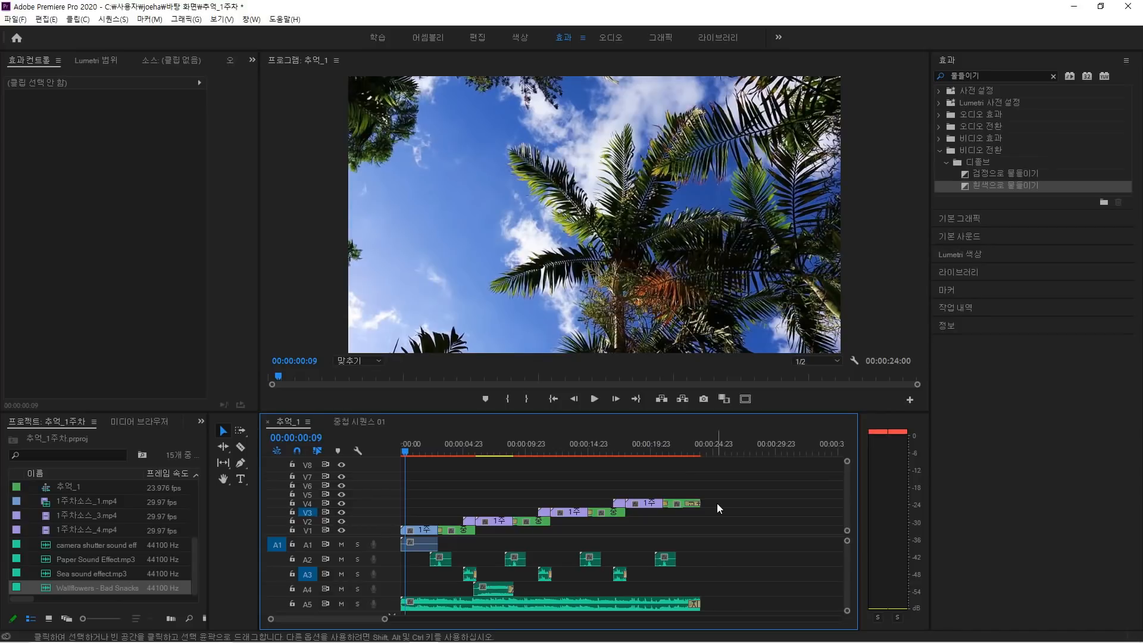
key(Home)
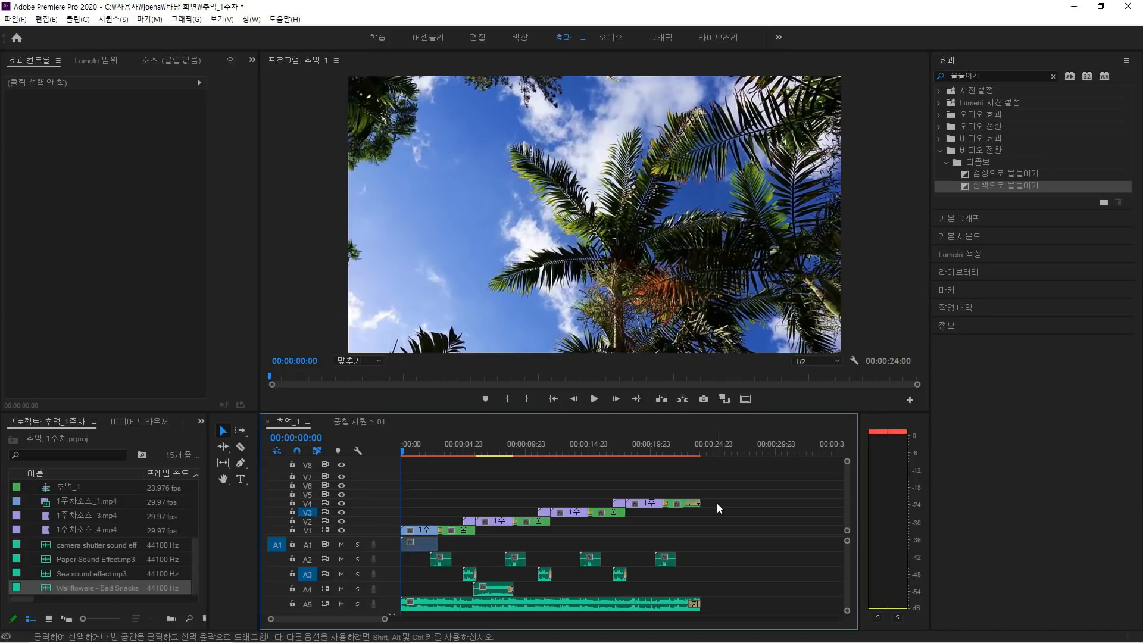